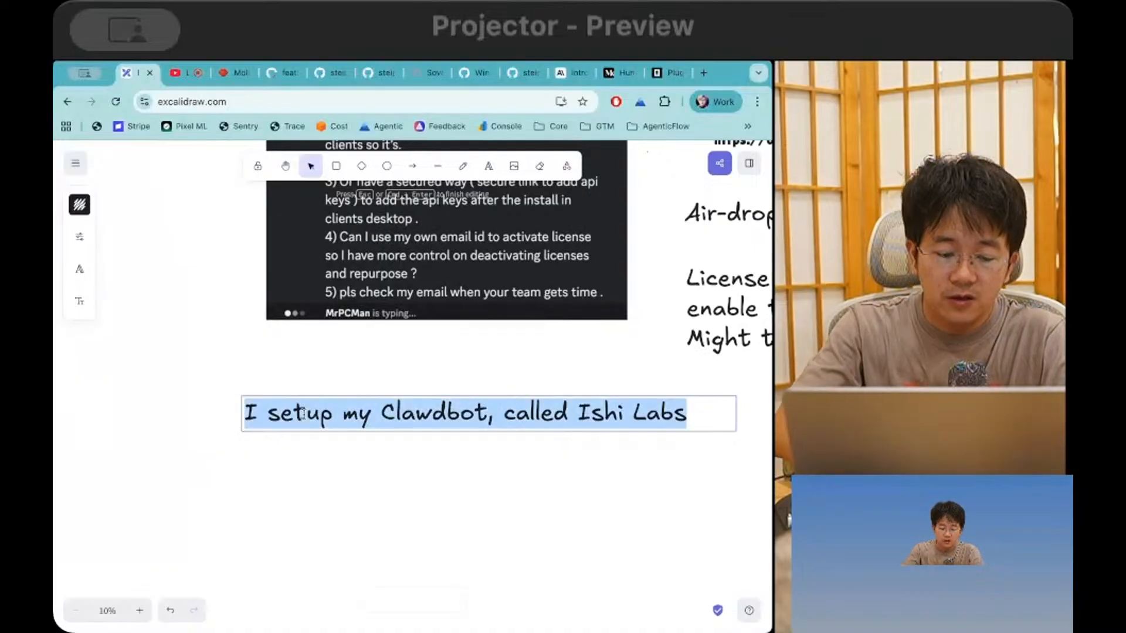
Step: Replace the selected canvas text with the heading "What's new in AgenticFlow ?"
text(What's new in Agentic)
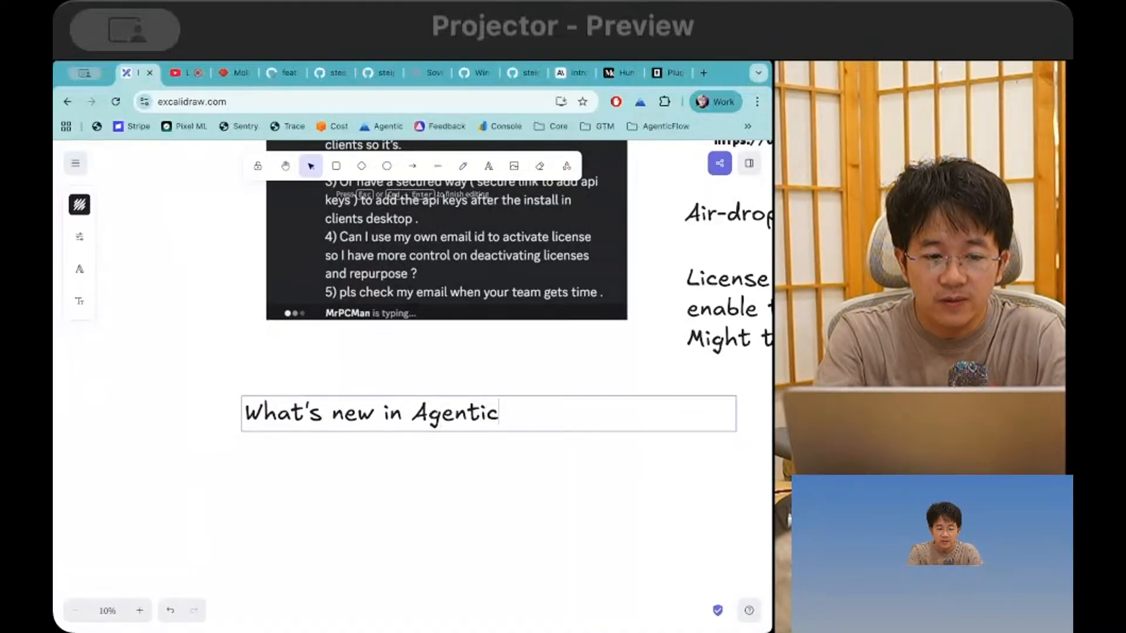
text(Flow ?)
click(293, 459)
scroll(294, 460, down, 3)
scroll(293, 461, right, 3)
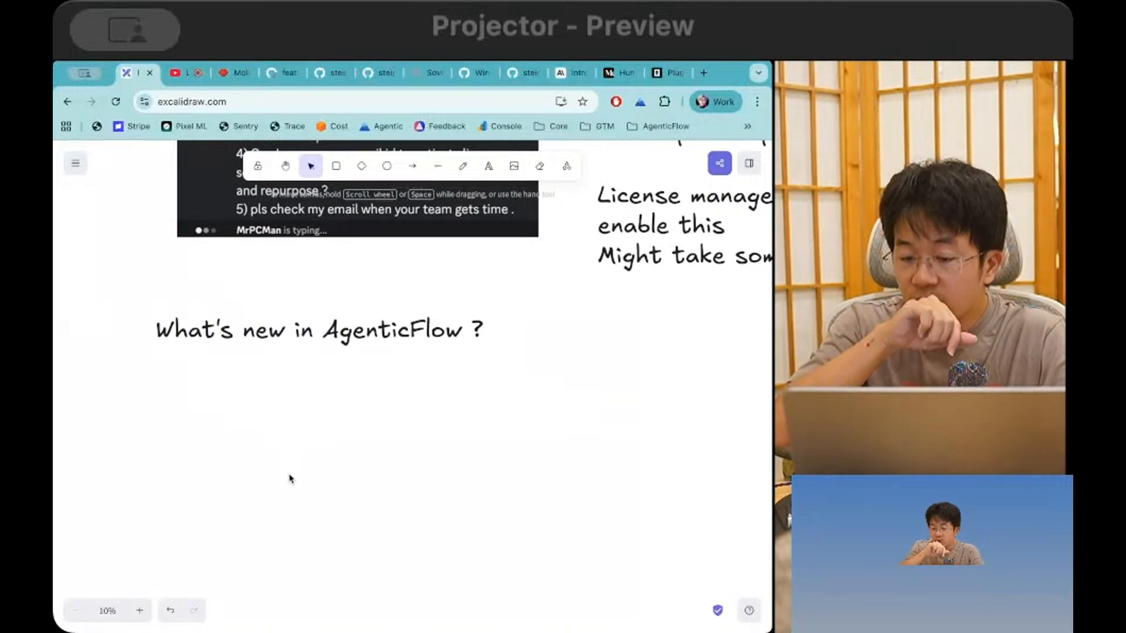
Step: Open the ChangeLog page at docs.agenticflow.ai and expand the Fixed section of 27 Jan 2026 - Office Hours #37
click(706, 73)
text(docs)
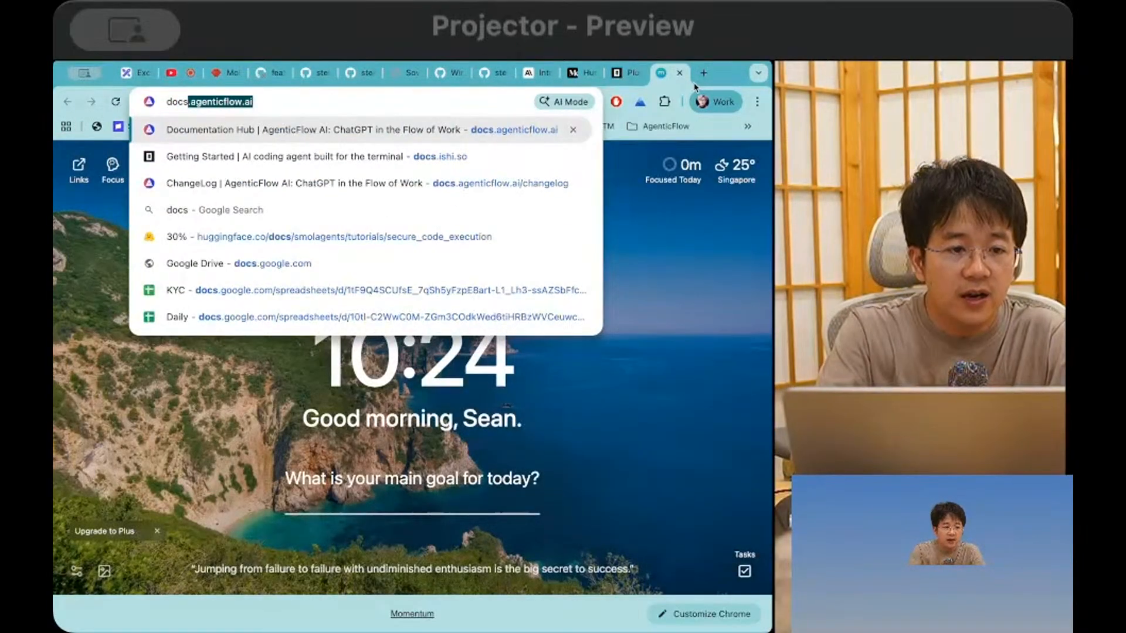
key(Return)
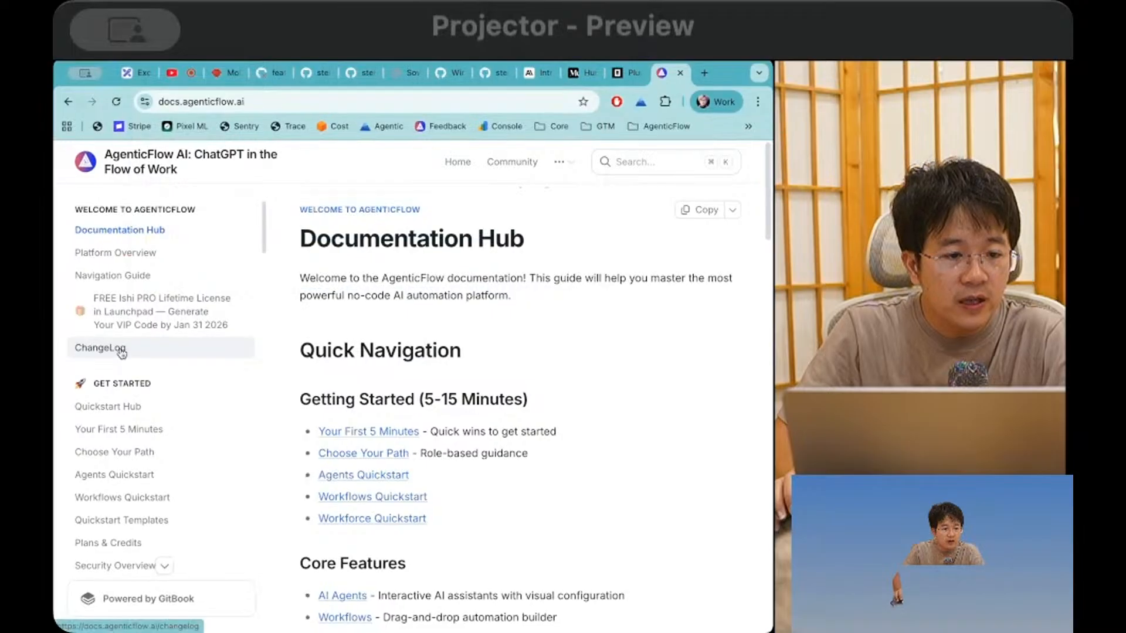
click(121, 350)
scroll(432, 495, down, 3)
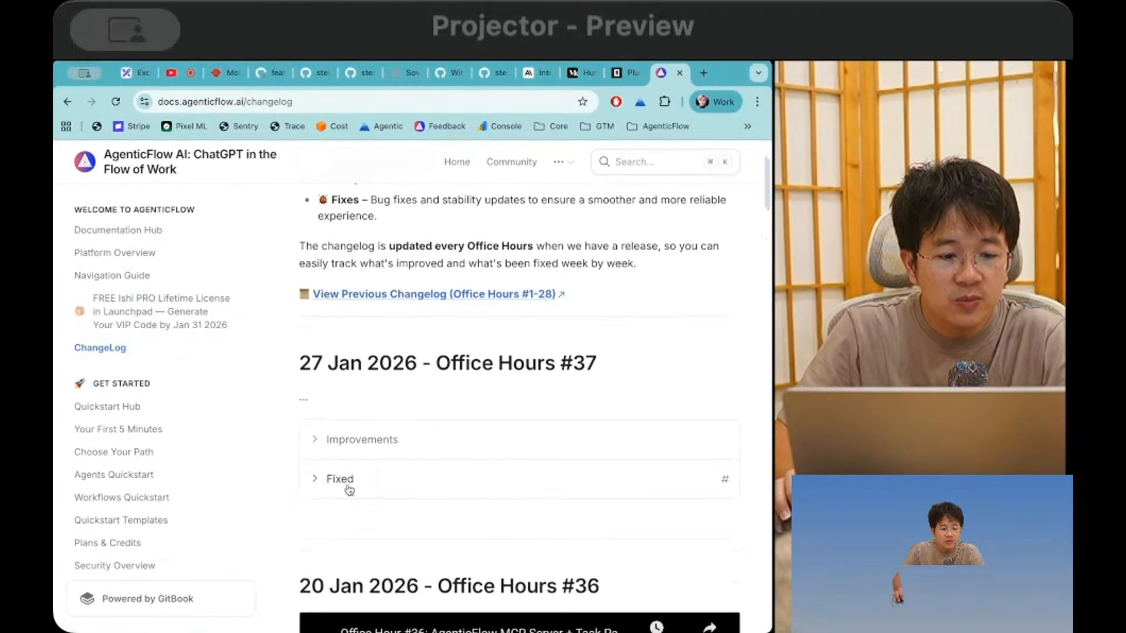
click(350, 480)
scroll(376, 475, down, 3)
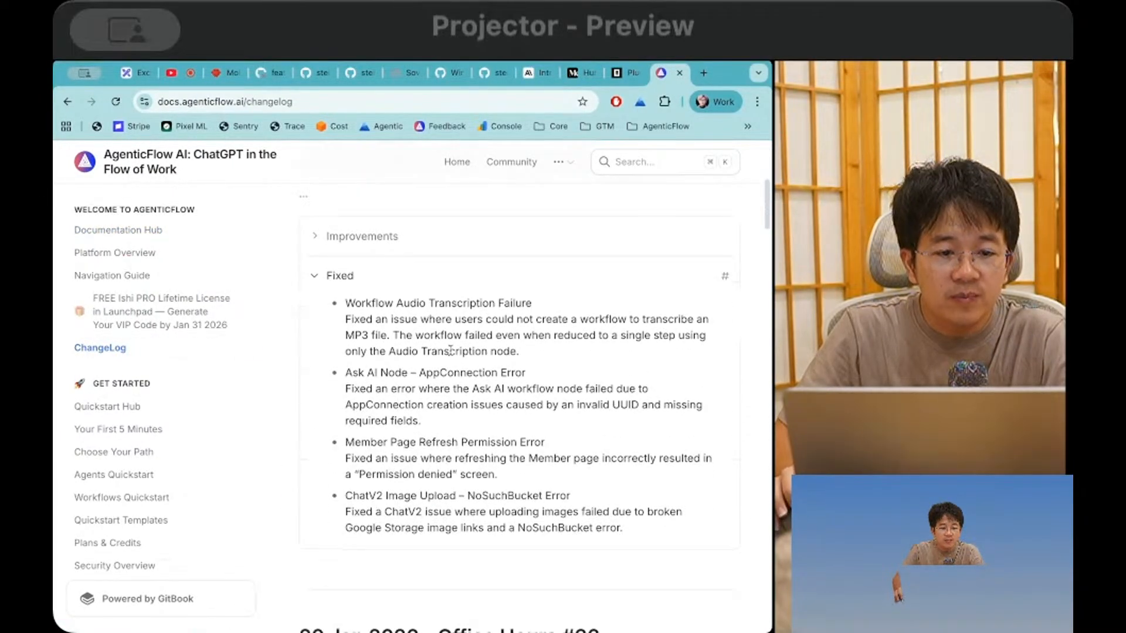
Step: Read through the Fixed entries of Office Hours #37, from the workflow audio transcription fix to the ChatV2 image upload fix
double_click(352, 303)
right_click(347, 302)
click(337, 346)
click(331, 326)
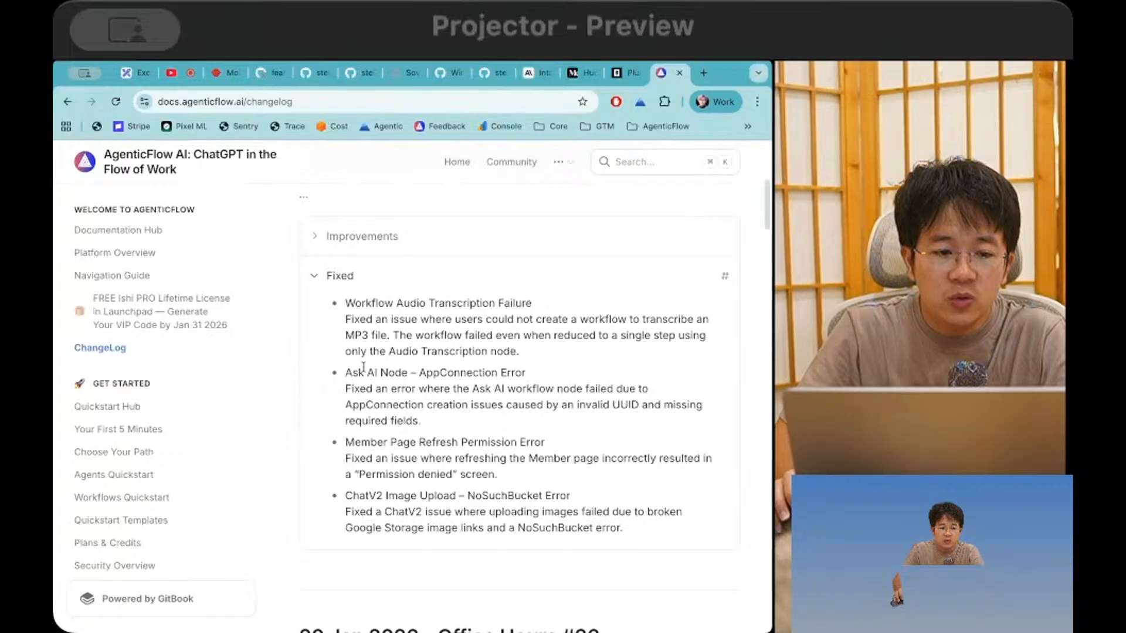
drag(346, 370, 579, 390)
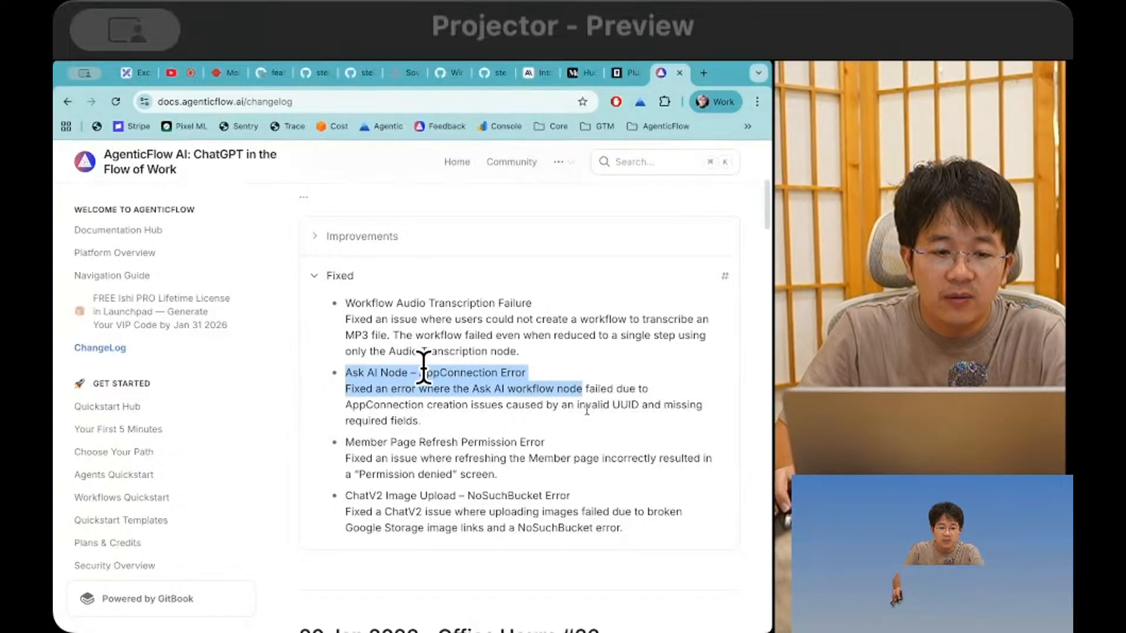
click(587, 410)
drag(348, 444, 545, 444)
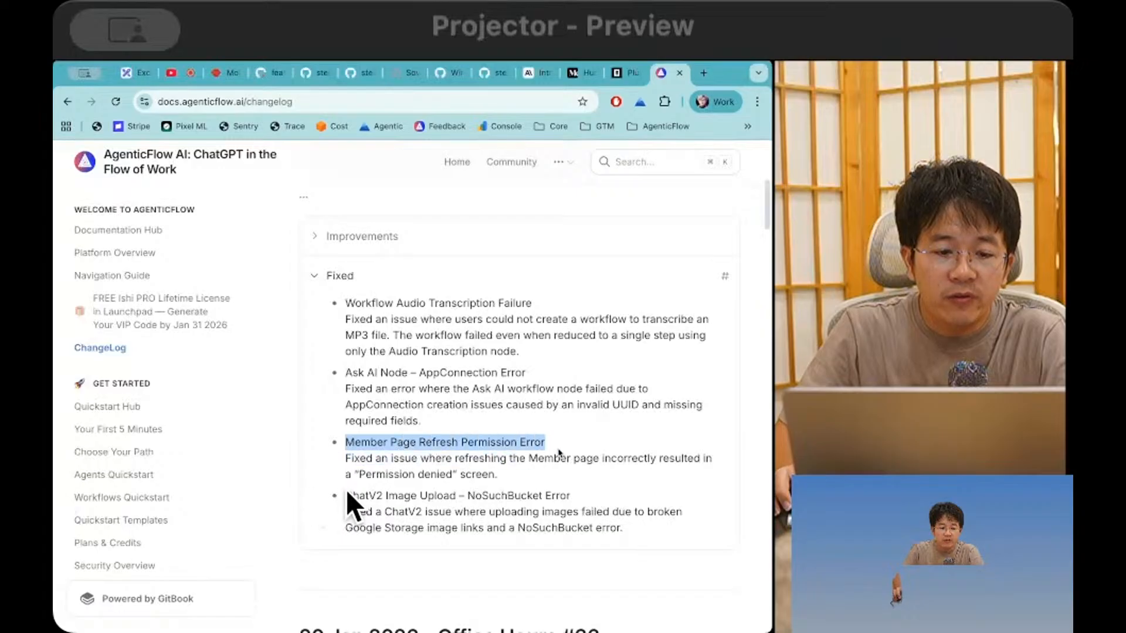
click(381, 489)
drag(346, 494, 639, 500)
click(647, 527)
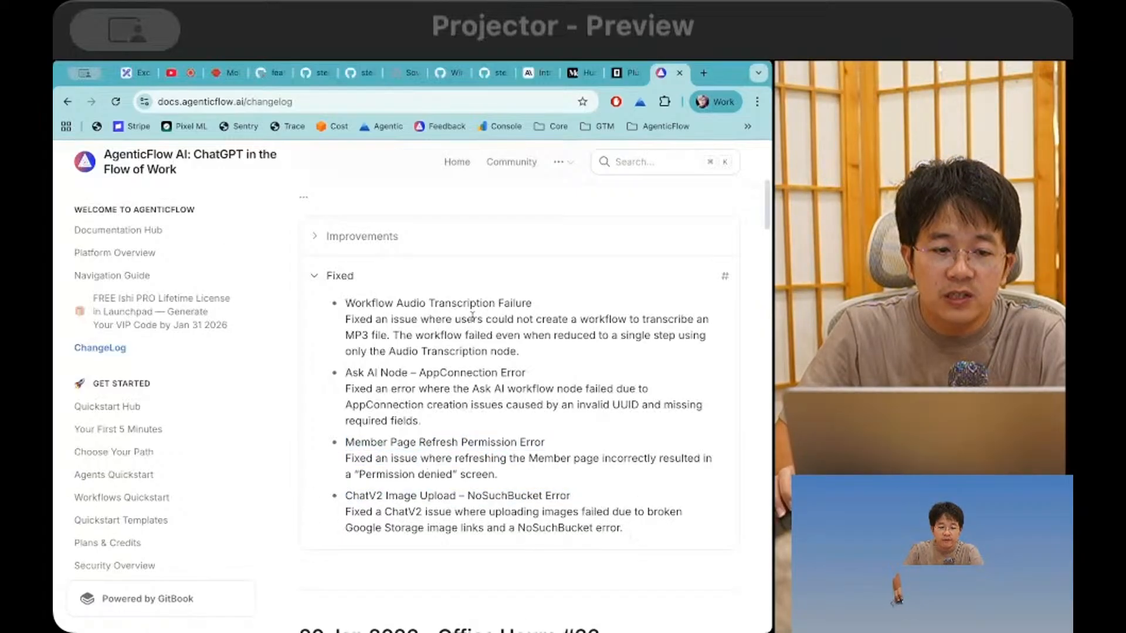
Step: Capture the changelog's Fixed list as a screenshot and place it below the "What's new in AgenticFlow ?" heading in Excalidraw
key(super+shift+4)
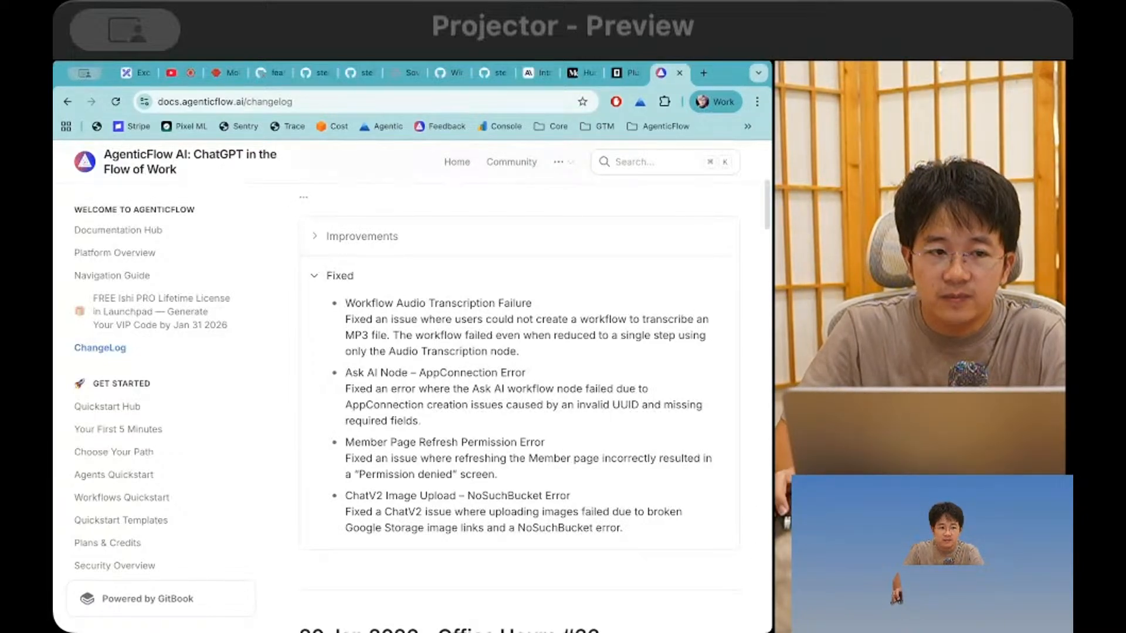
click(143, 73)
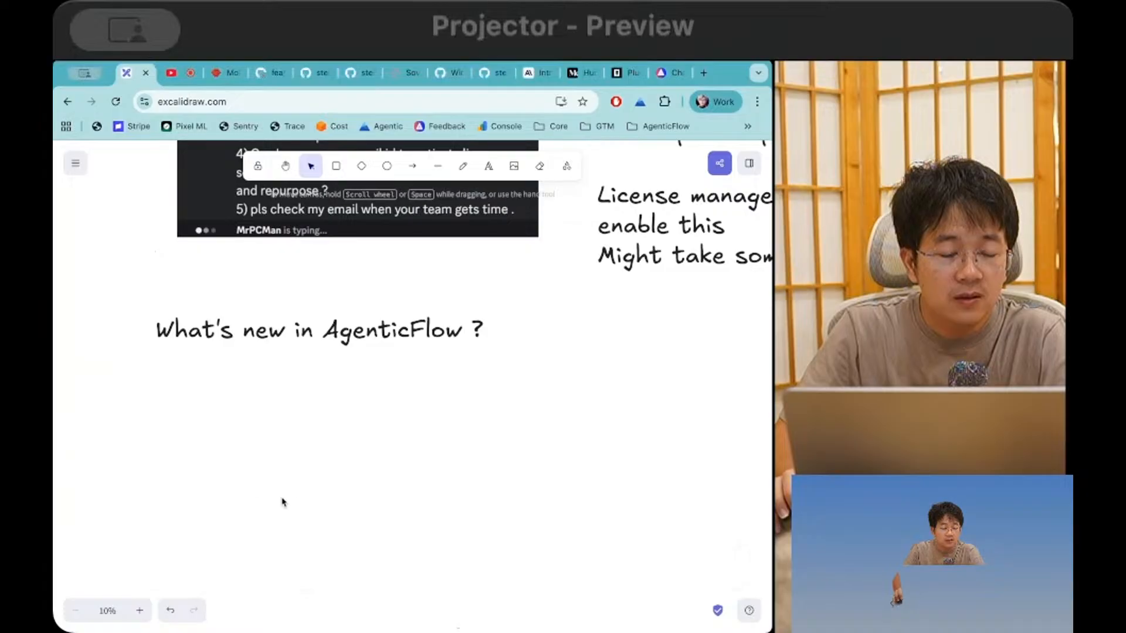
key(super+v)
drag(276, 450, 459, 603)
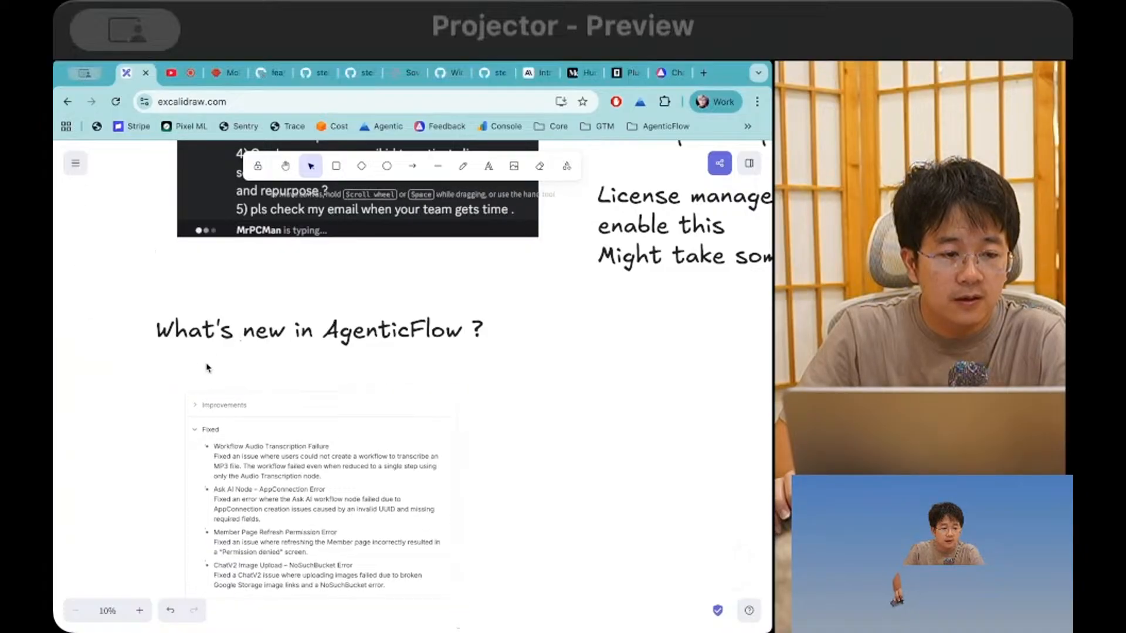
Step: Add a "Fixed" text label between the heading and the changelog screenshot, aligned with the screenshot's left edge
double_click(181, 364)
text(Fixed)
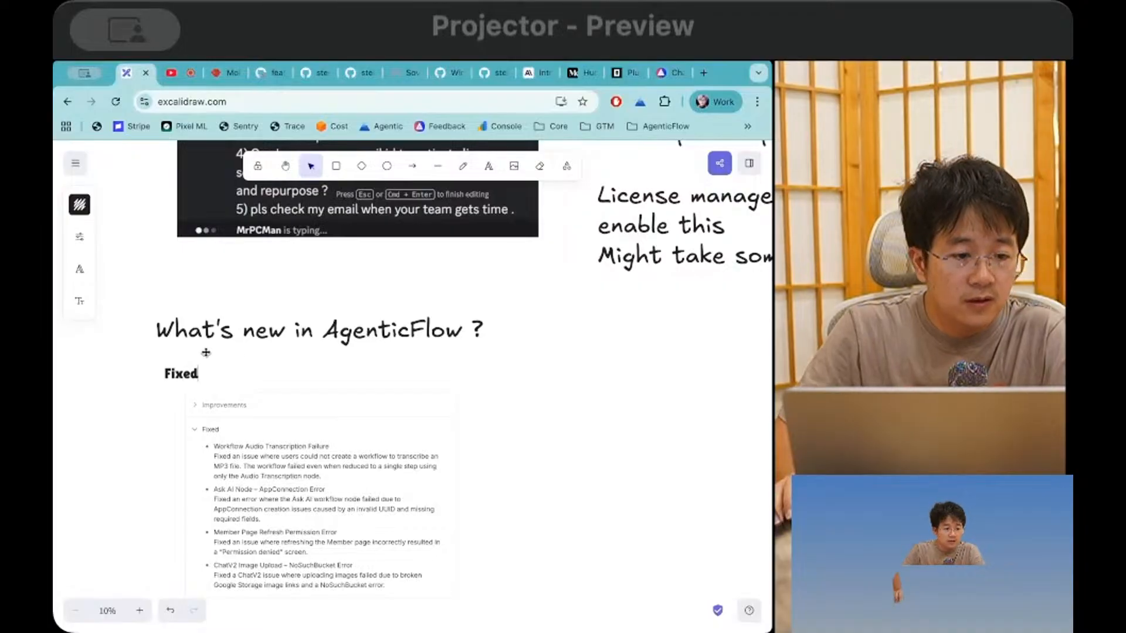
key(Escape)
drag(229, 373, 252, 374)
click(199, 372)
Step: Duplicate the "Fixed" label, place the copy below the changelog screenshot and change its text to "New"
key(super+c)
key(super+v)
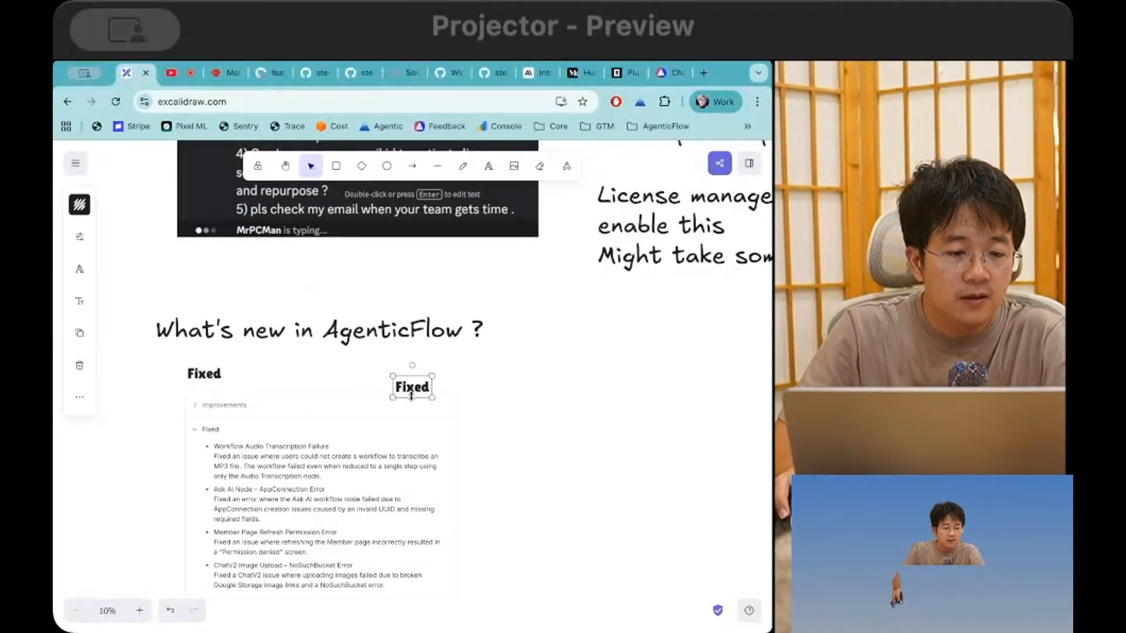
drag(409, 388, 232, 503)
scroll(404, 411, down, 2)
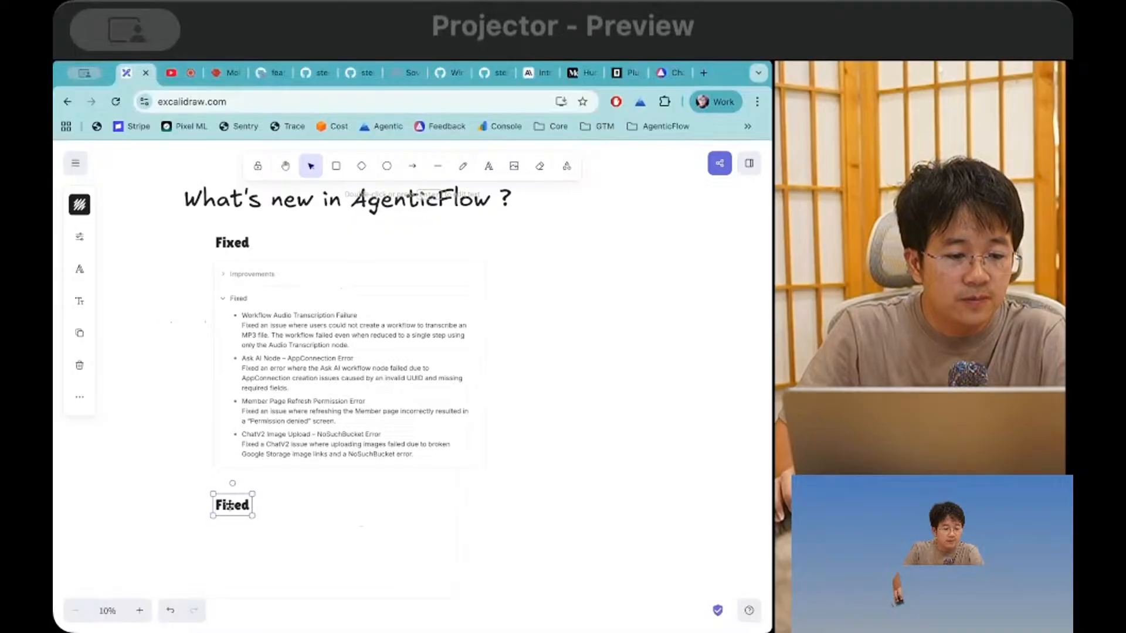
double_click(232, 503)
text(New)
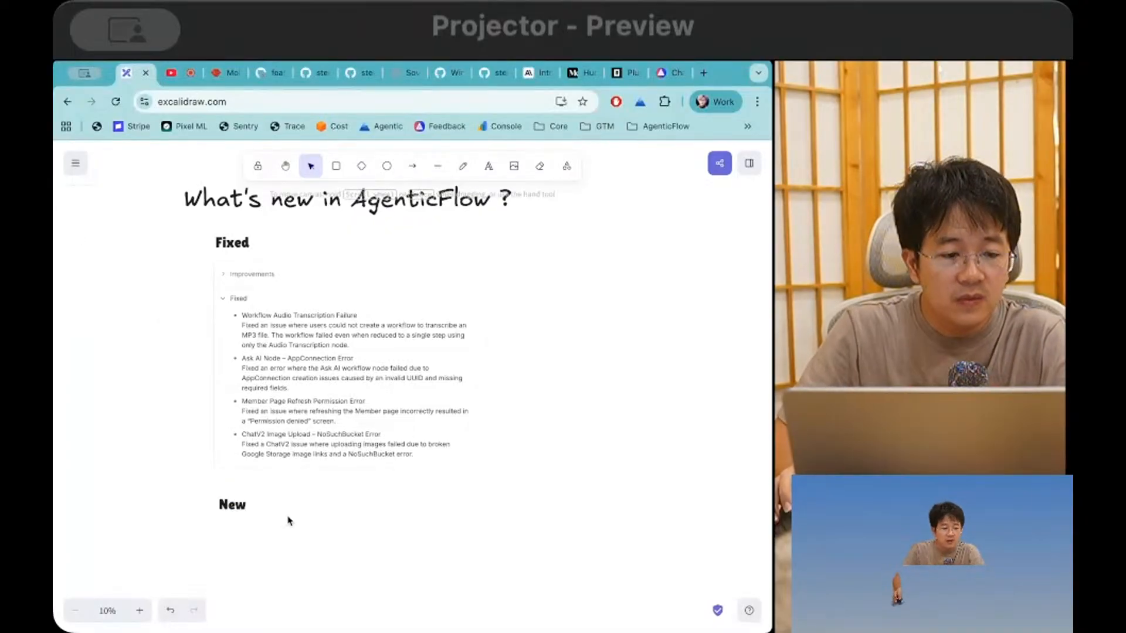
click(601, 159)
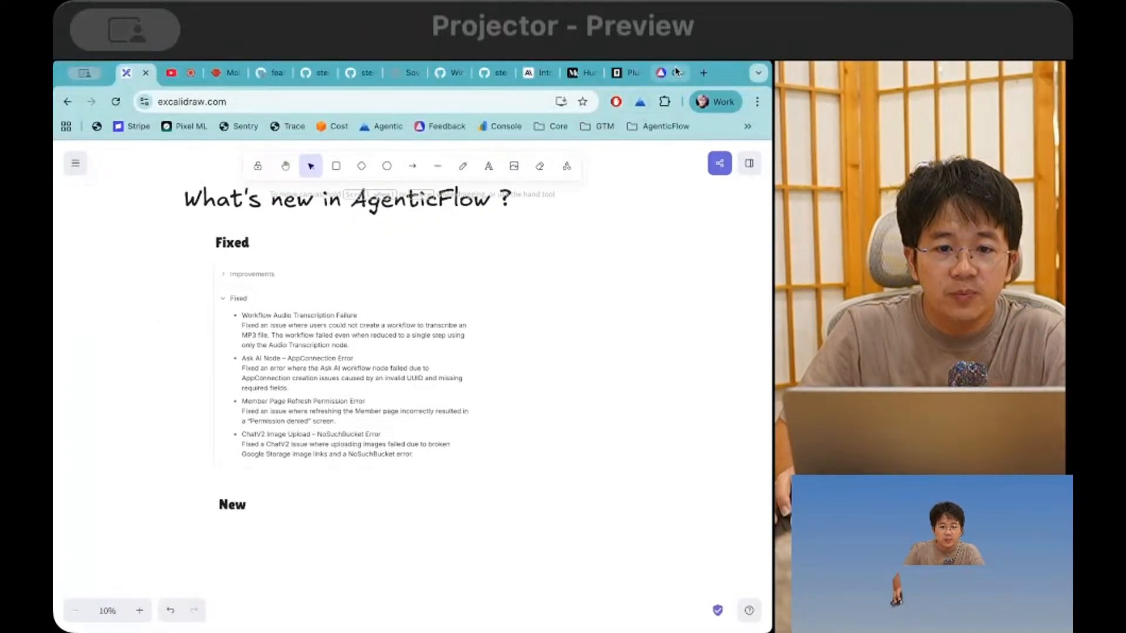
click(705, 75)
text(agenticflow)
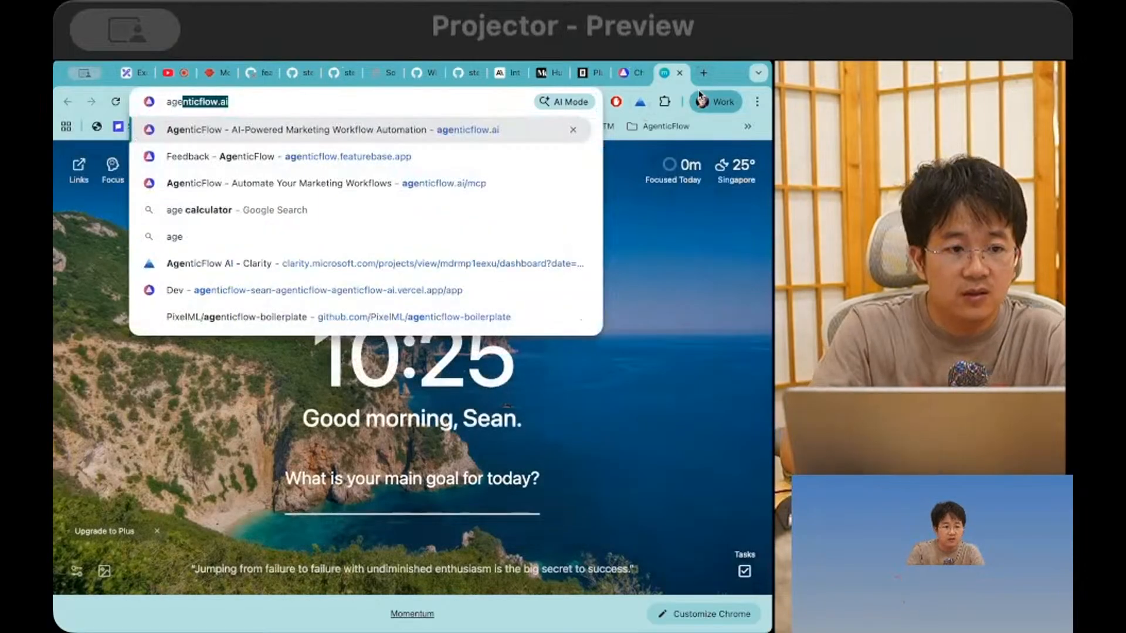
key(Return)
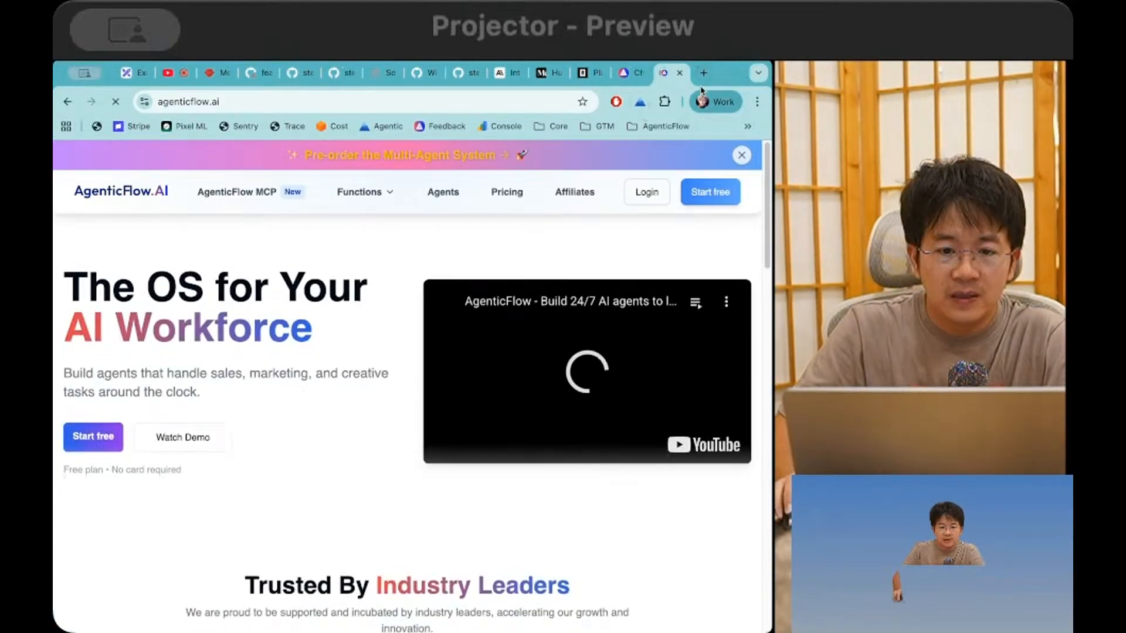
click(628, 197)
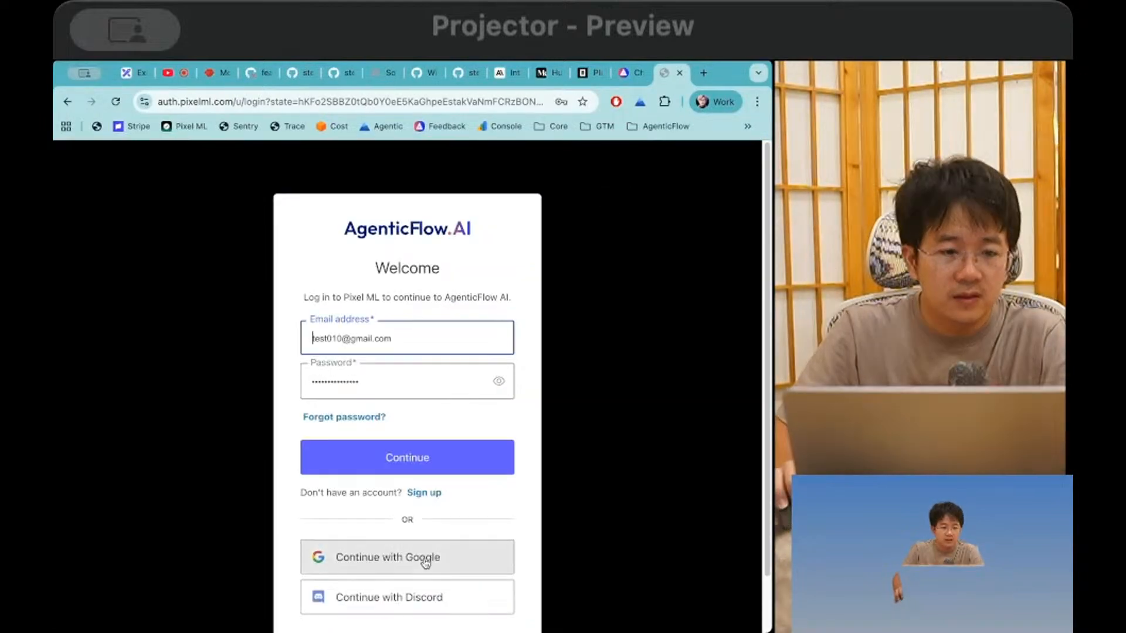
click(132, 72)
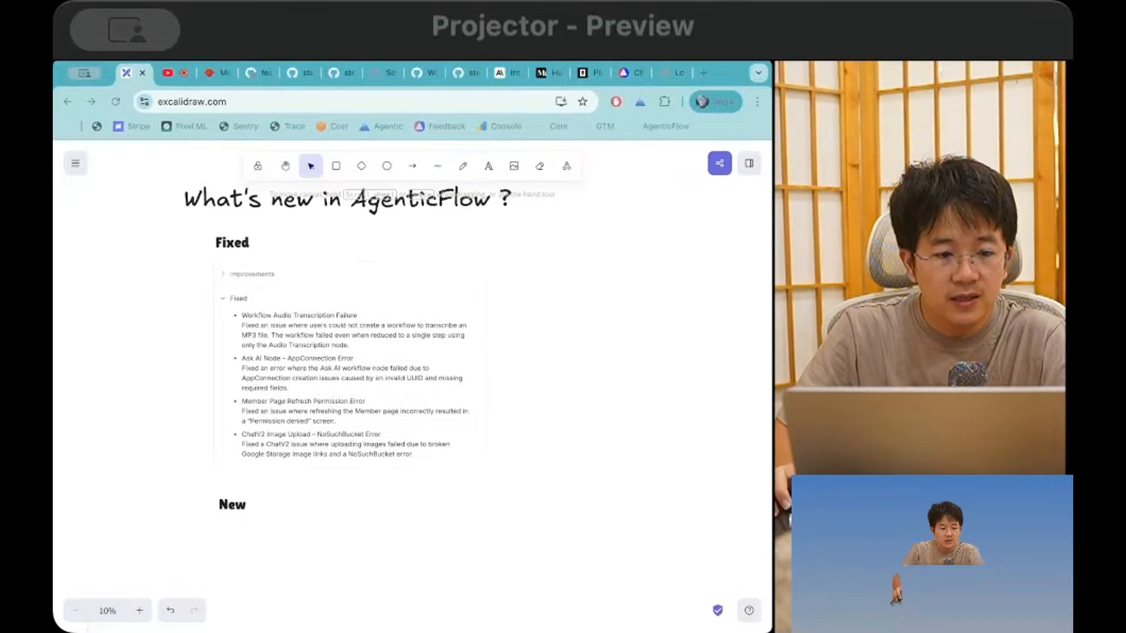
Step: Switch to the browser window with the AgenticFlow marketplace and open the Edit Image workflow from the workspace's workflows
key(alt+Tab)
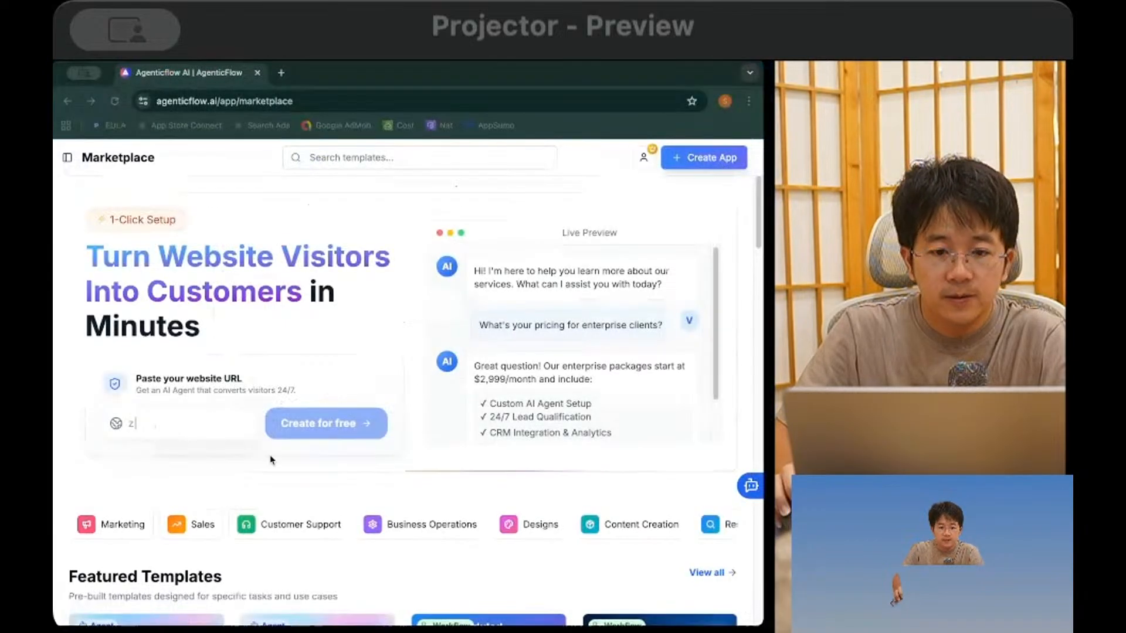
click(66, 157)
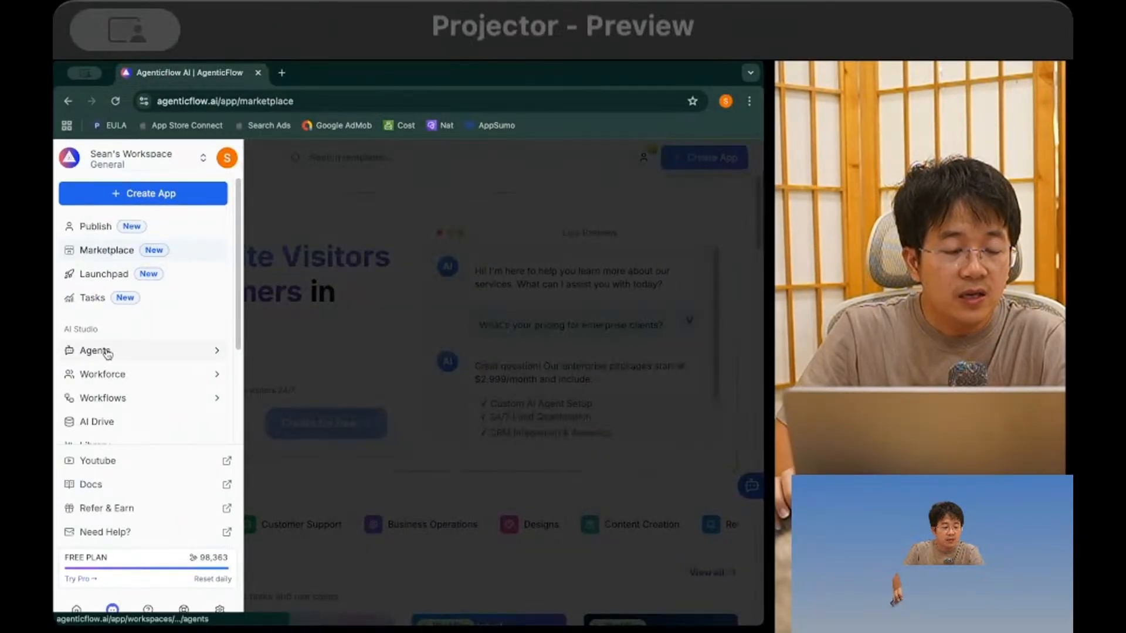
scroll(117, 381, down, 2)
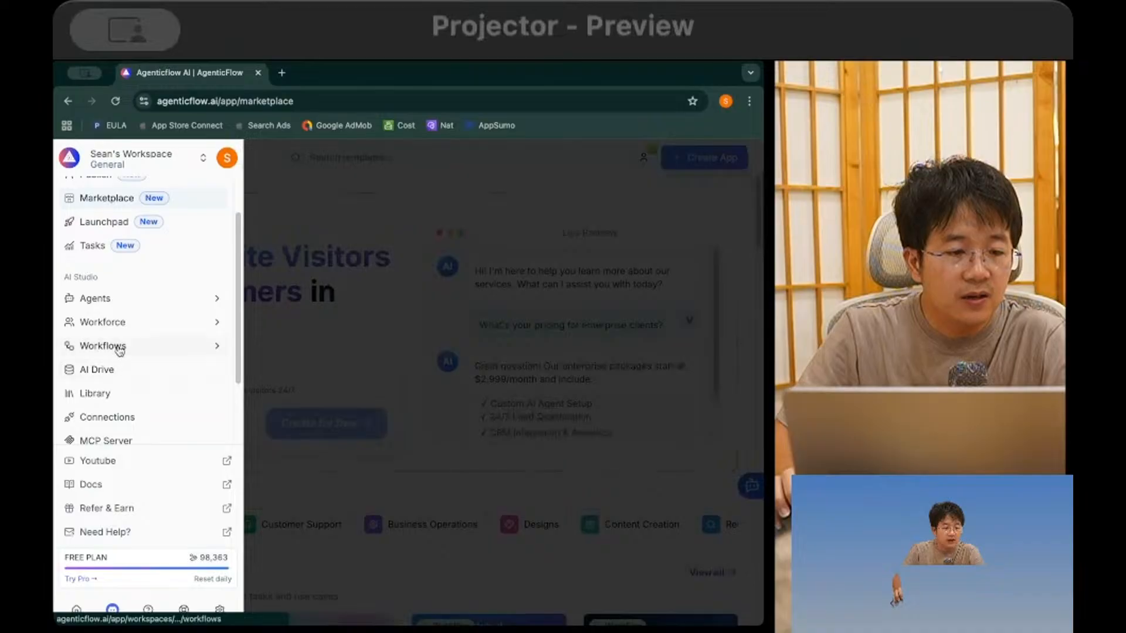
click(121, 354)
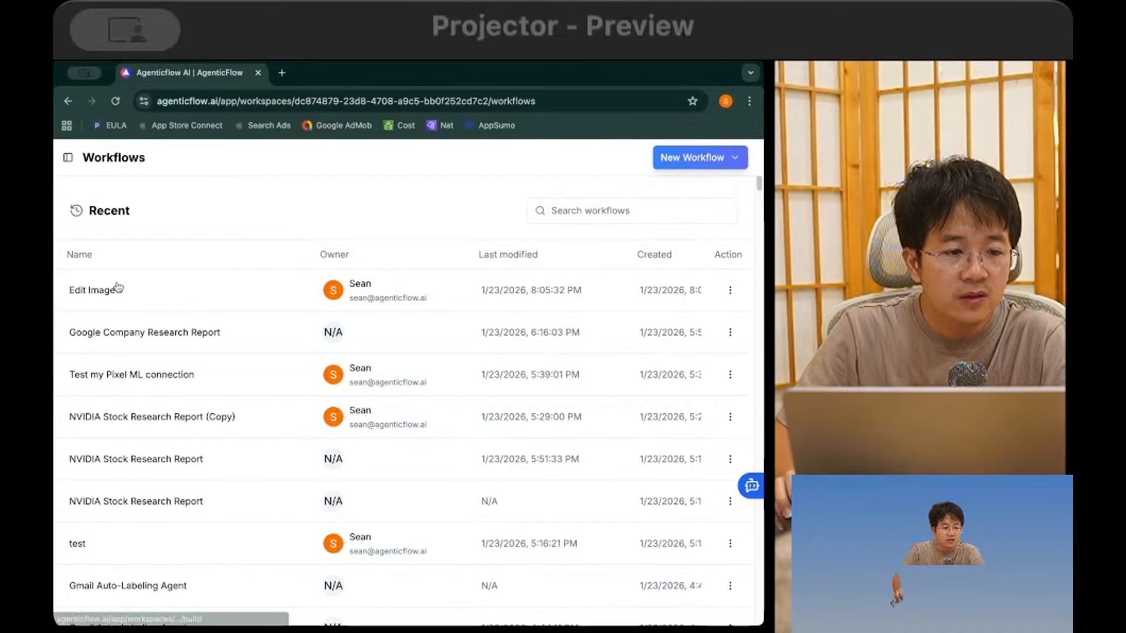
click(172, 303)
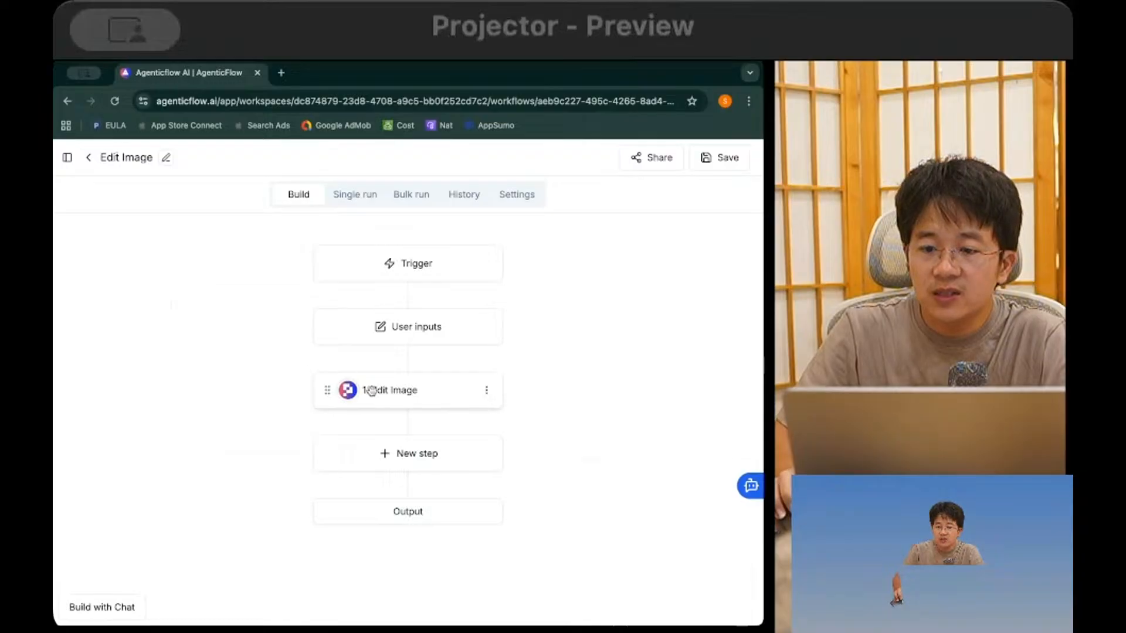
Step: Add an OpenAI Compatible - Ask LLM step after Edit Image and check the tool's documentation page
click(448, 456)
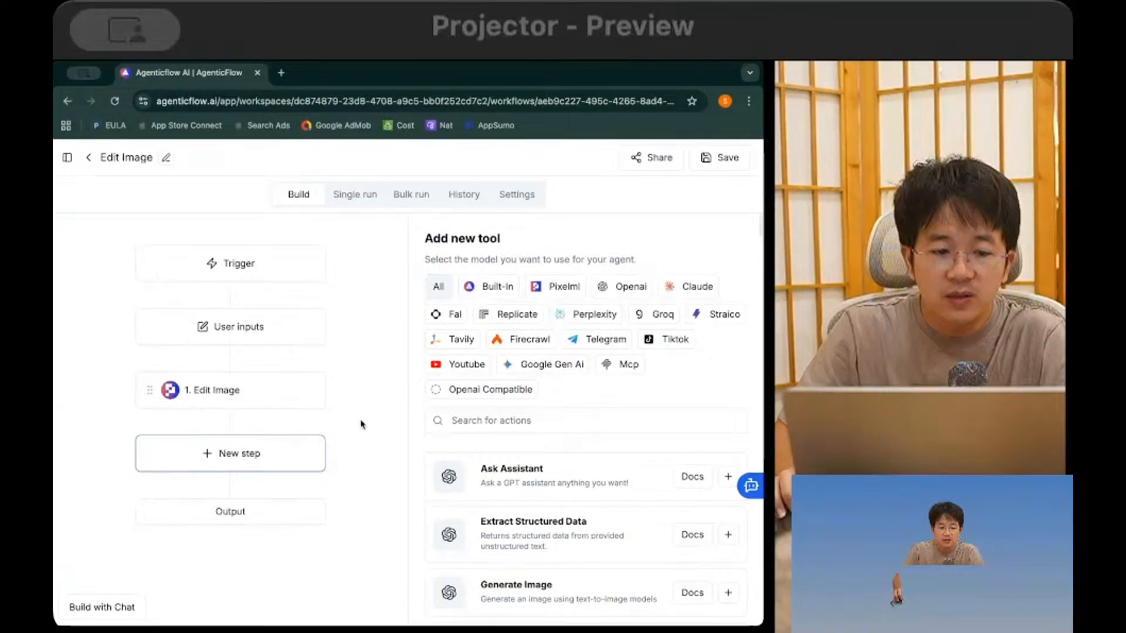
click(464, 391)
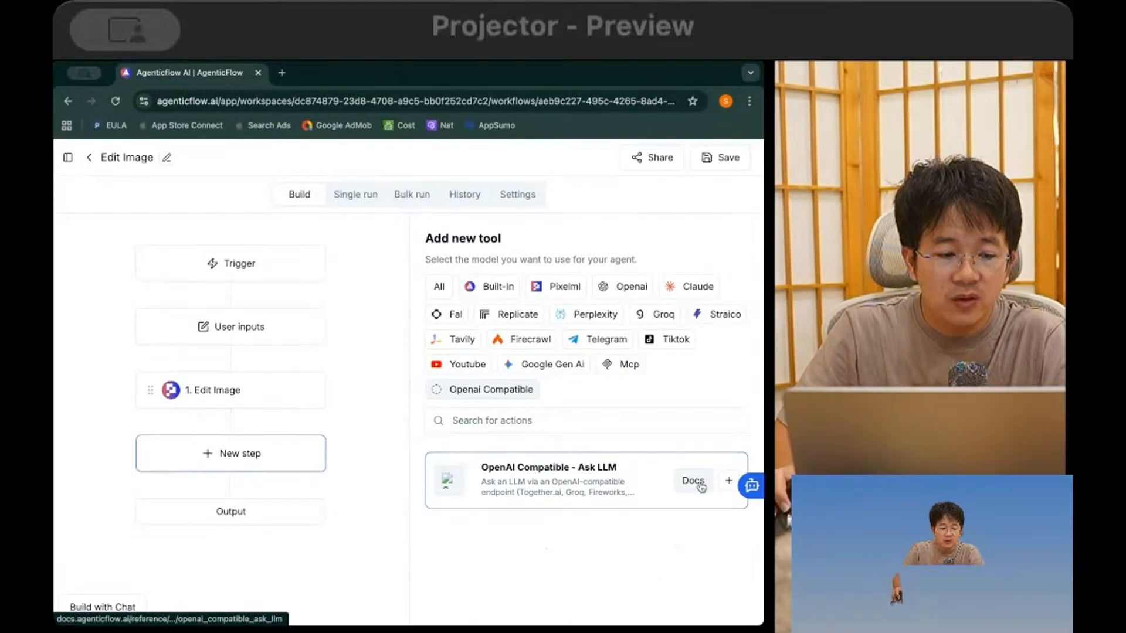
click(728, 481)
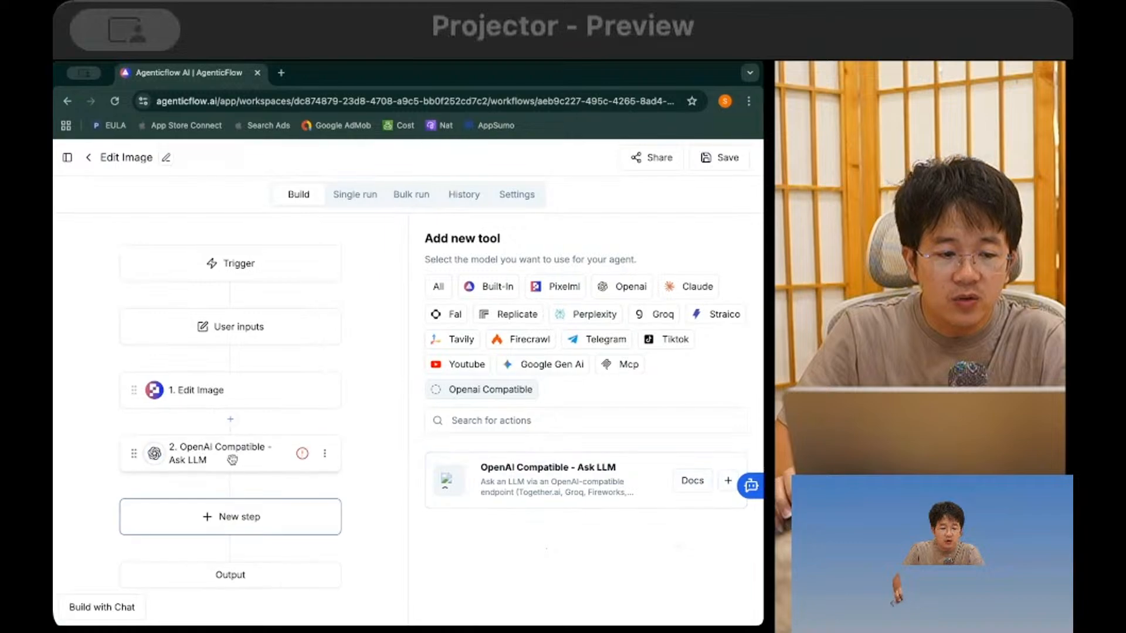
click(676, 484)
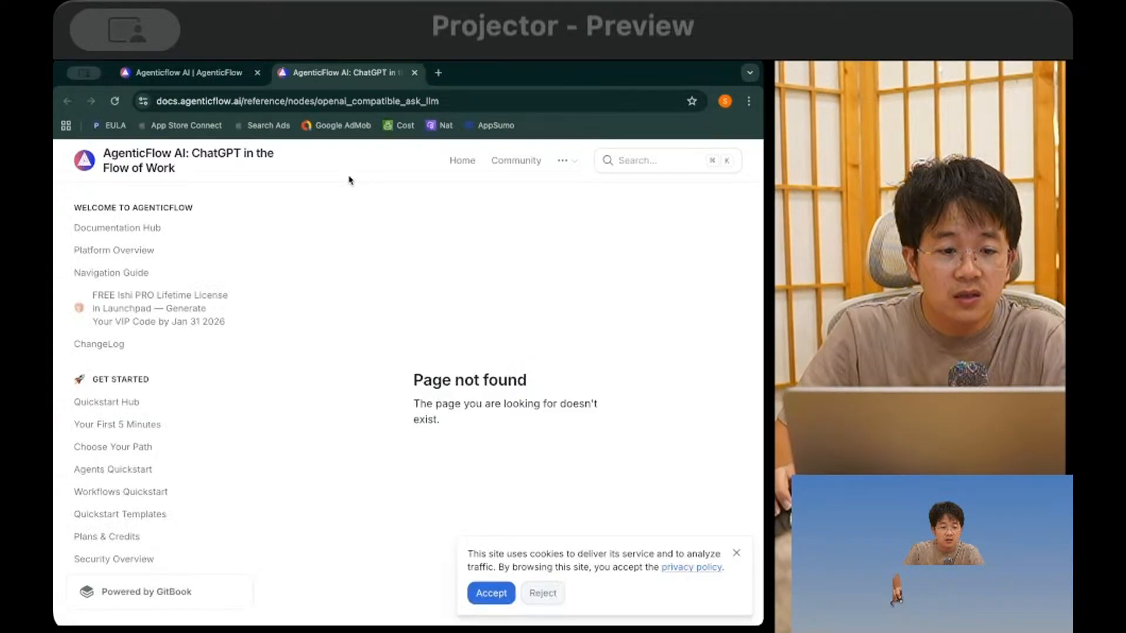
click(205, 70)
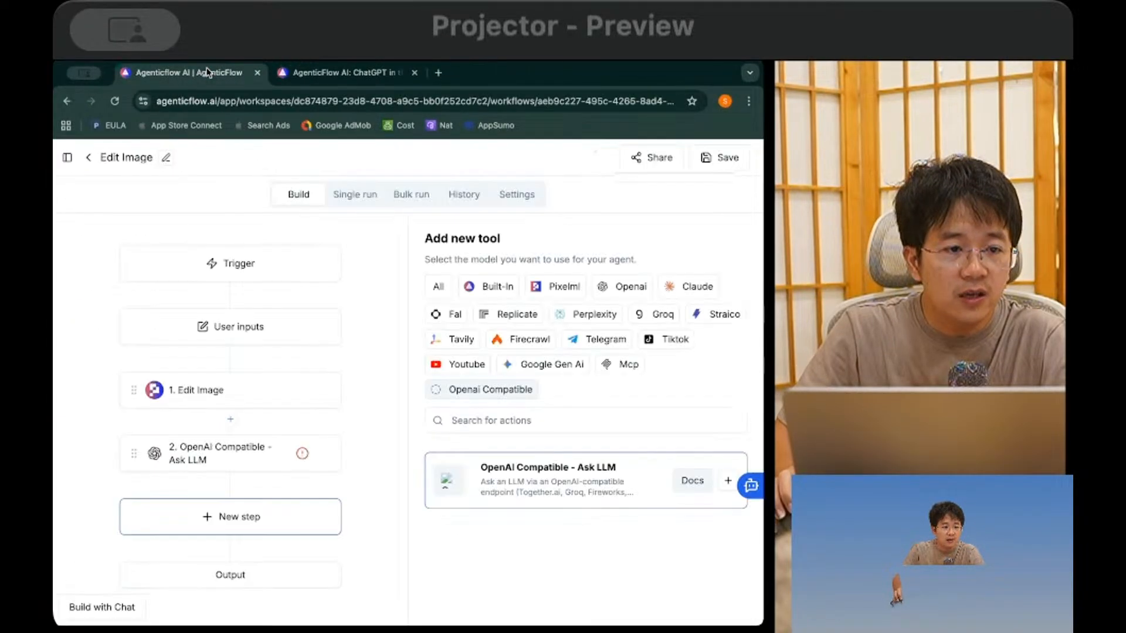
Step: Open the settings of the OpenAI Compatible - Ask LLM step and look at its connection choices
click(257, 463)
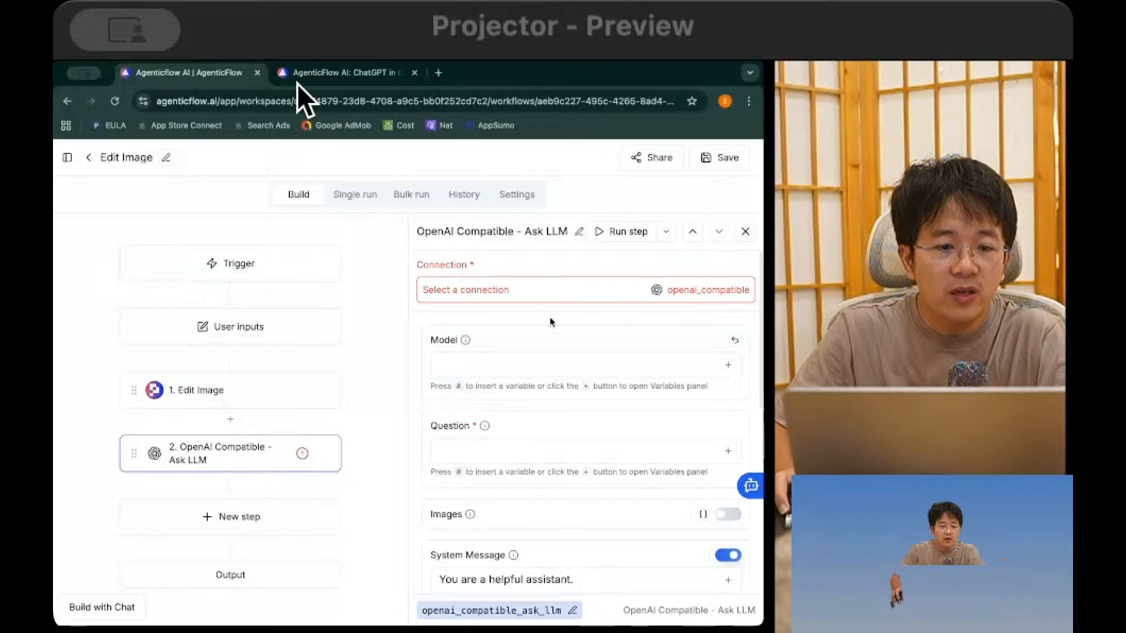
click(485, 292)
click(392, 306)
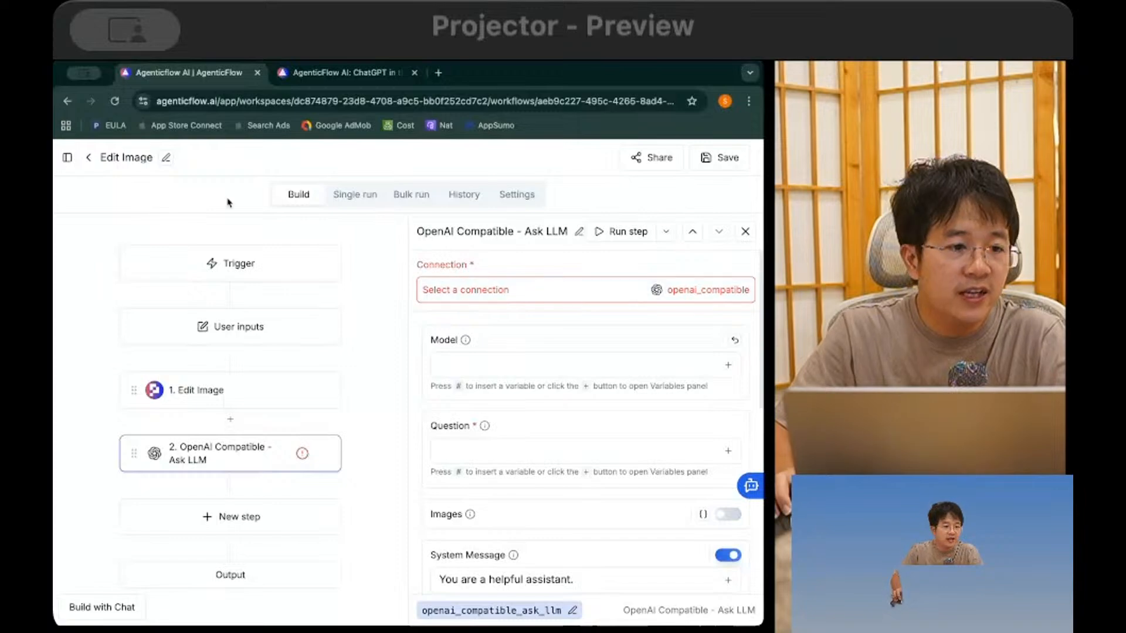
Step: Open the OpenAI-Compatible Provider page from the workspace's connections
click(92, 159)
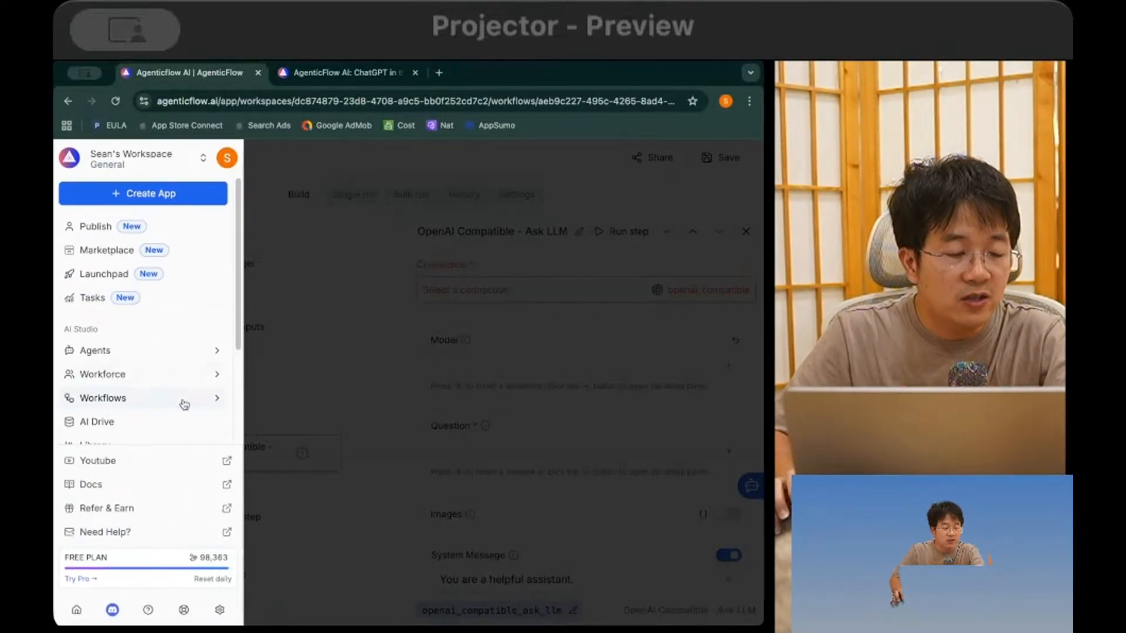
scroll(177, 410, down, 3)
scroll(161, 355, up, 1)
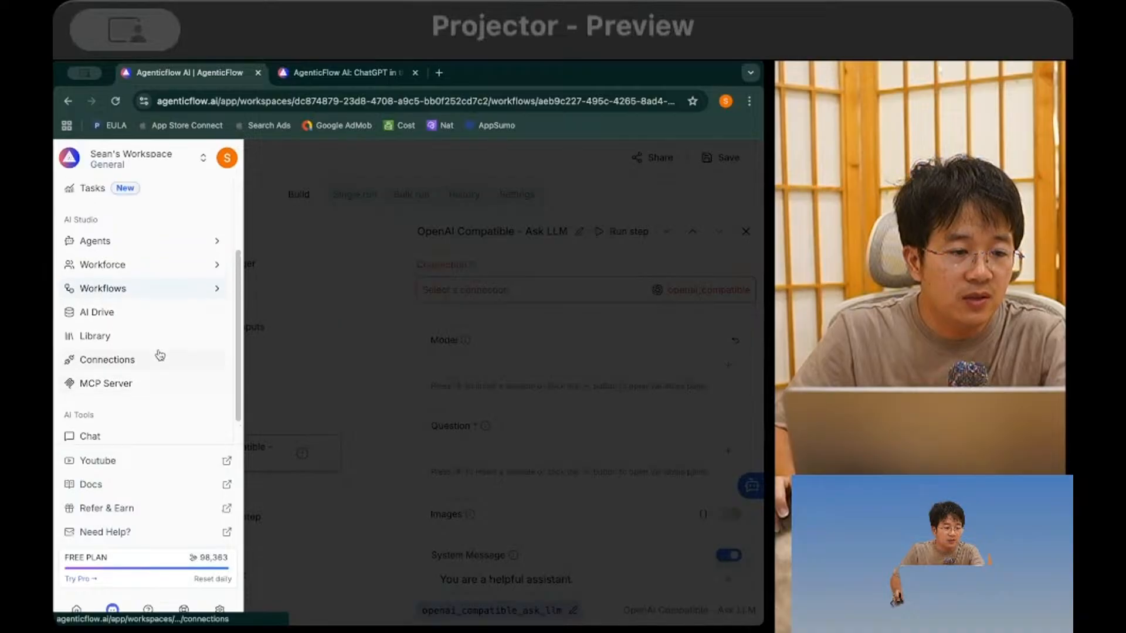
click(117, 362)
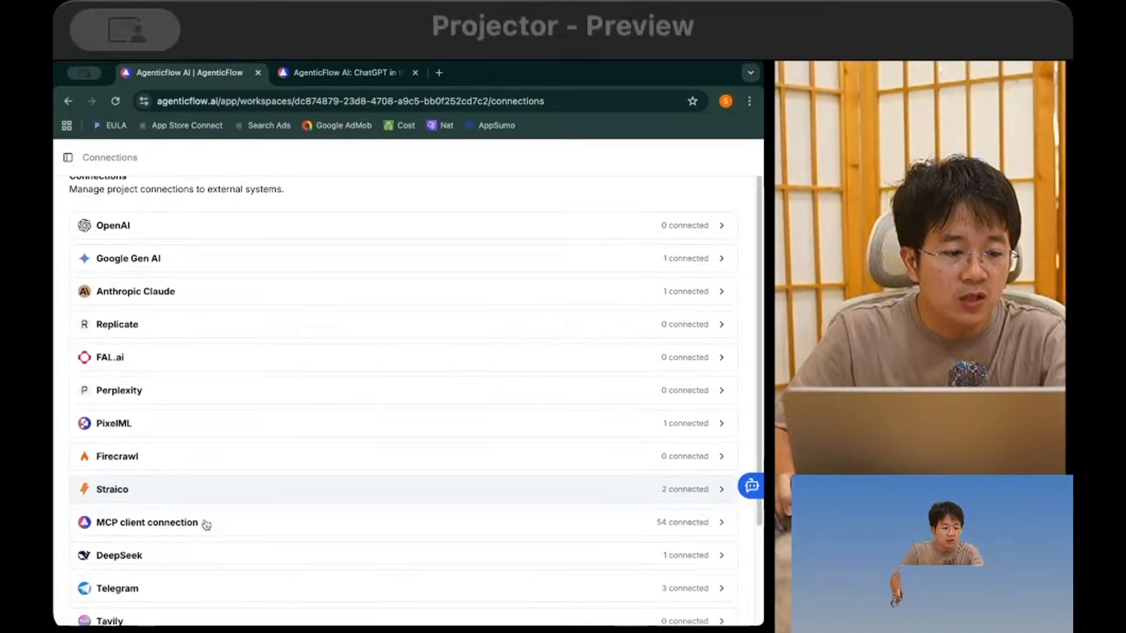
scroll(176, 499, down, 3)
click(372, 593)
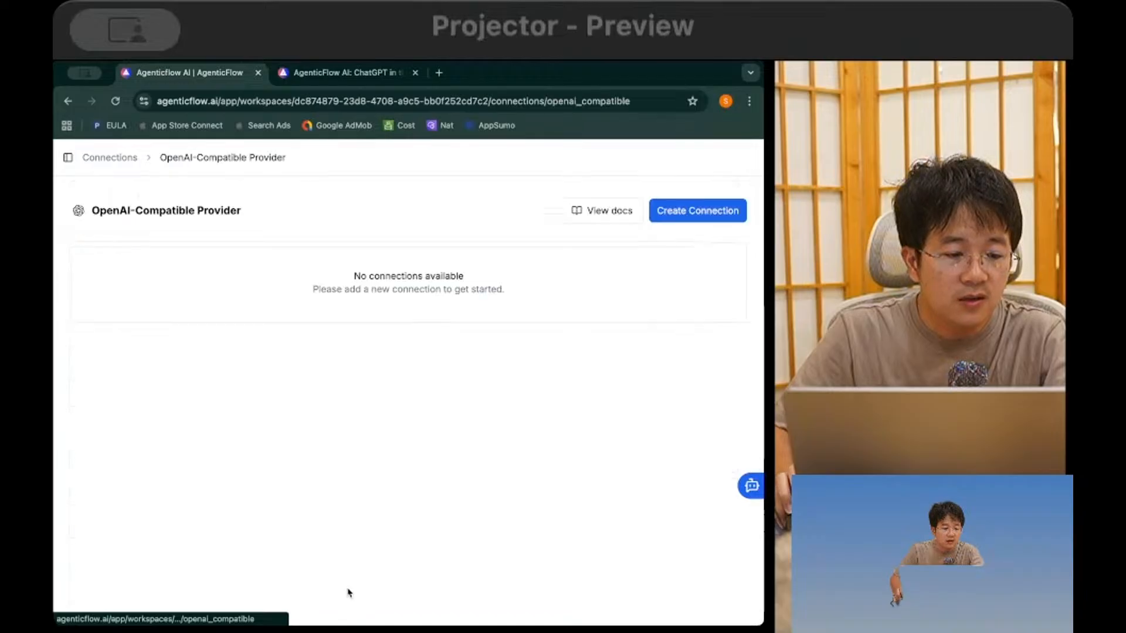
click(679, 218)
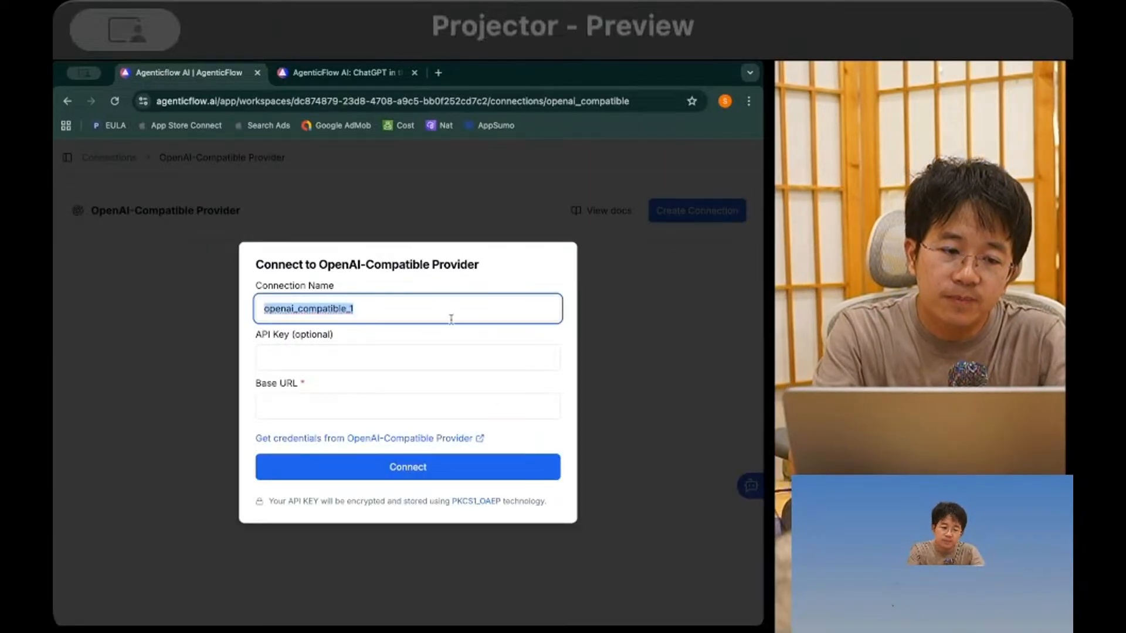
text(Pixel)
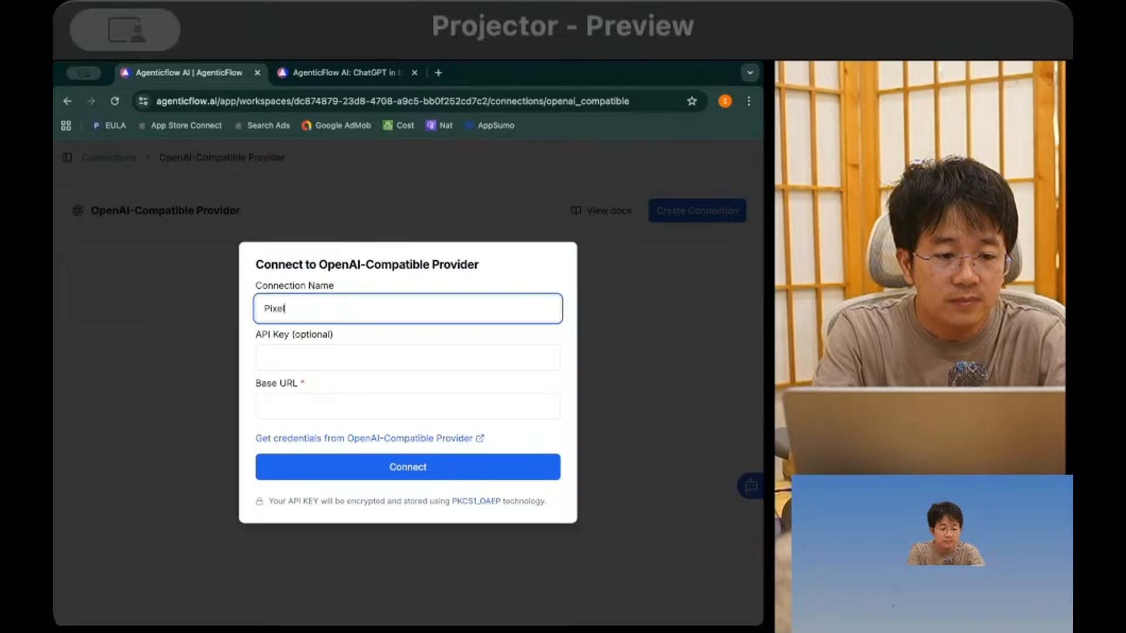
text( ML OpenAI)
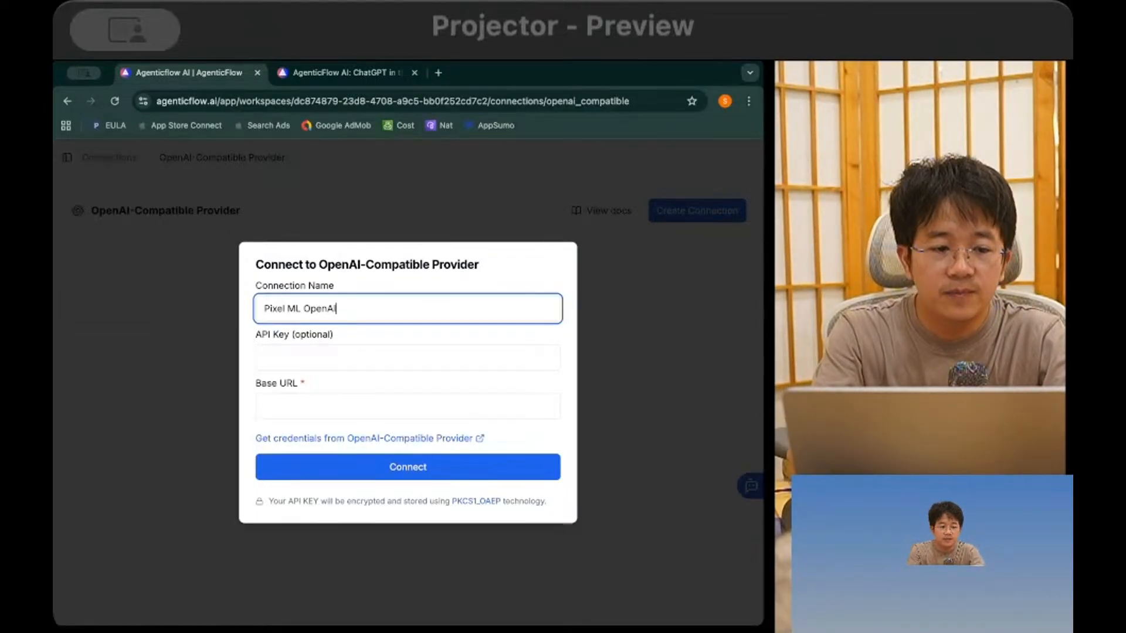
click(378, 409)
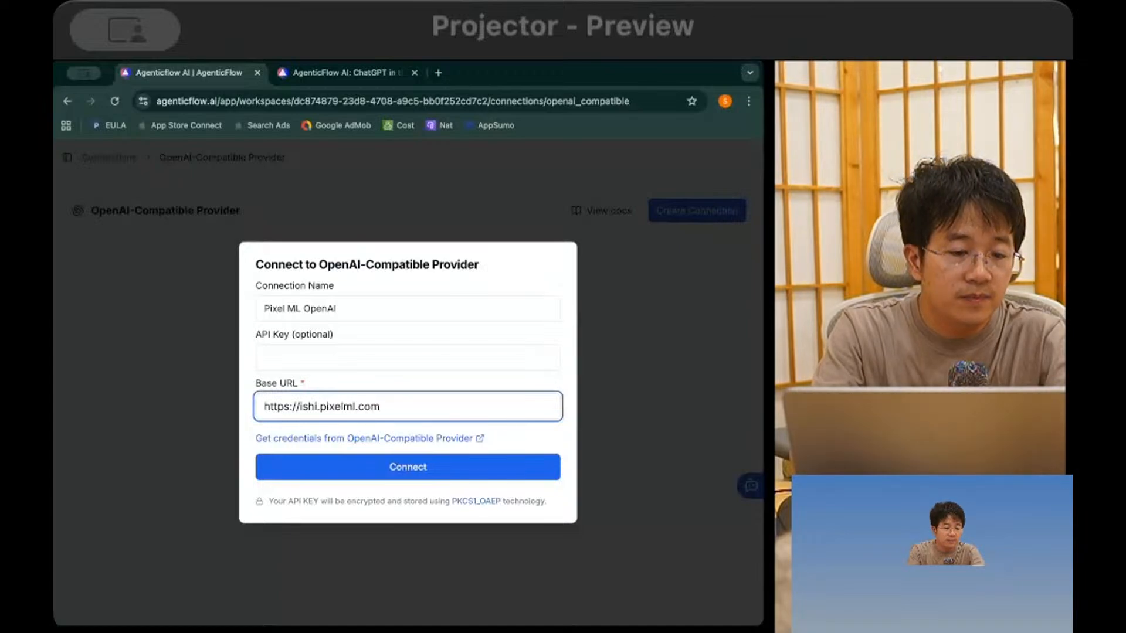
text(/)
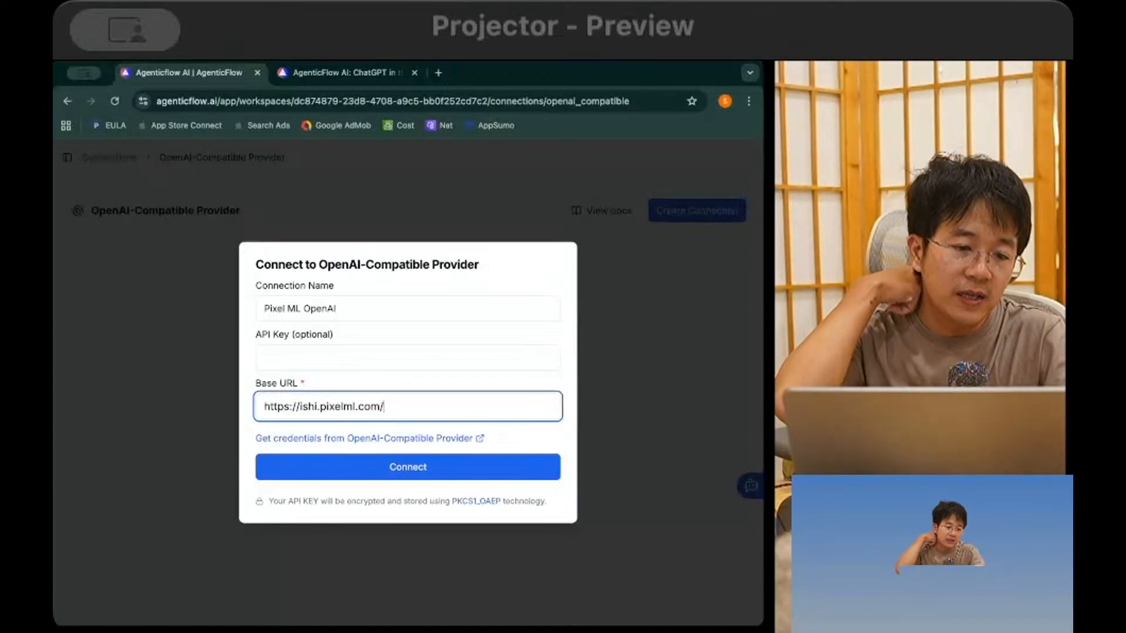
click(346, 362)
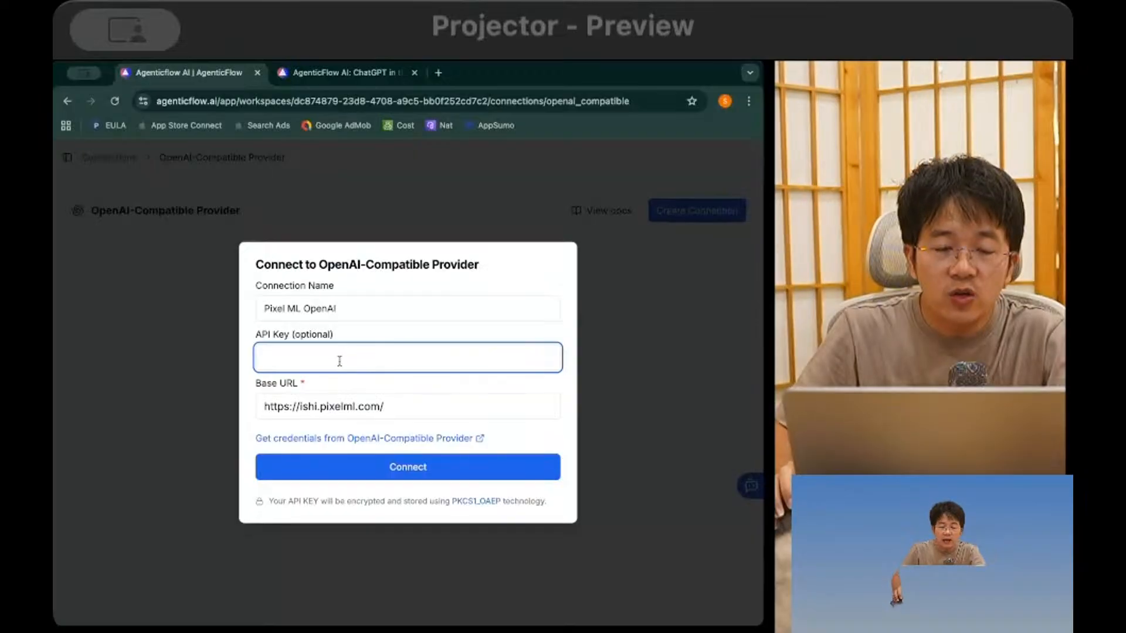
Step: Open platform.pixelml.com in a new browser tab and go to its API keys page
click(438, 73)
text(platform.pixelml.com)
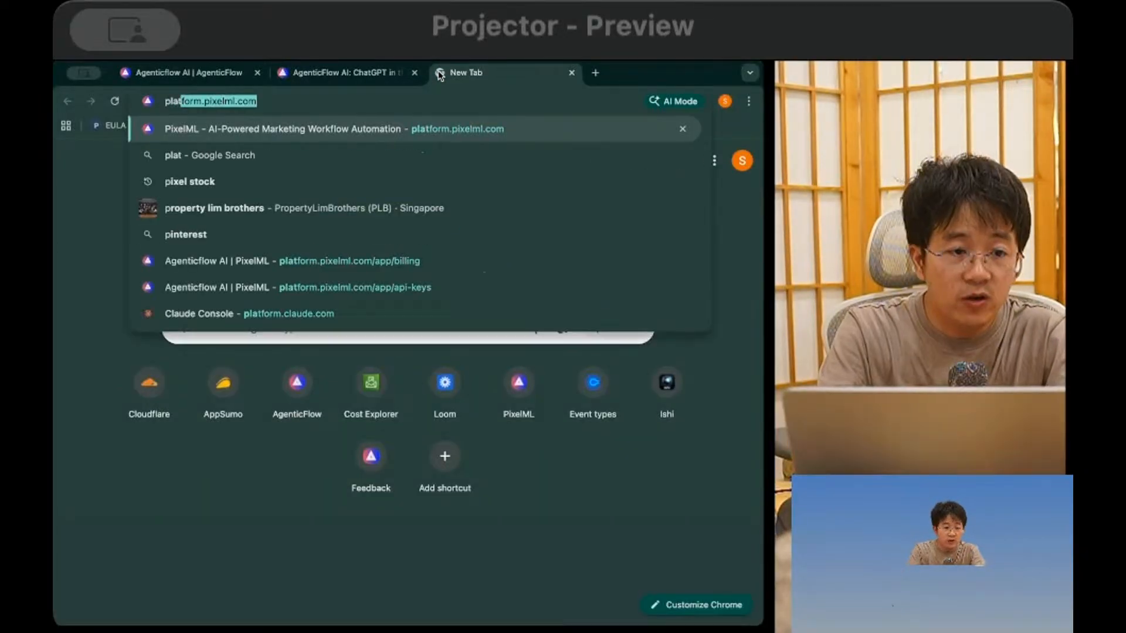
key(Return)
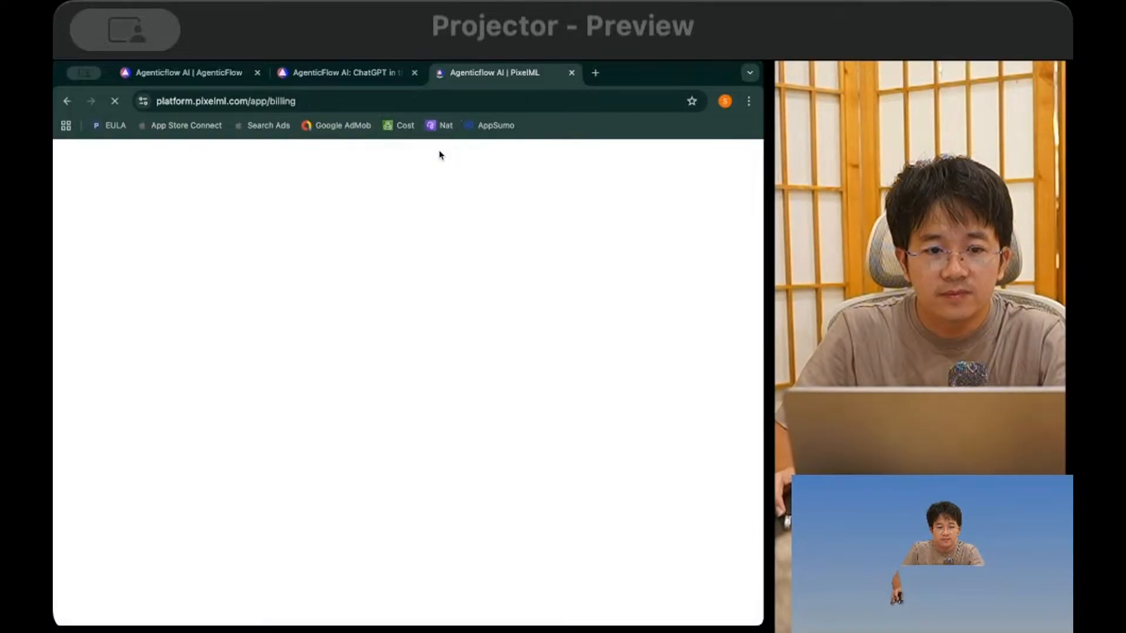
click(64, 157)
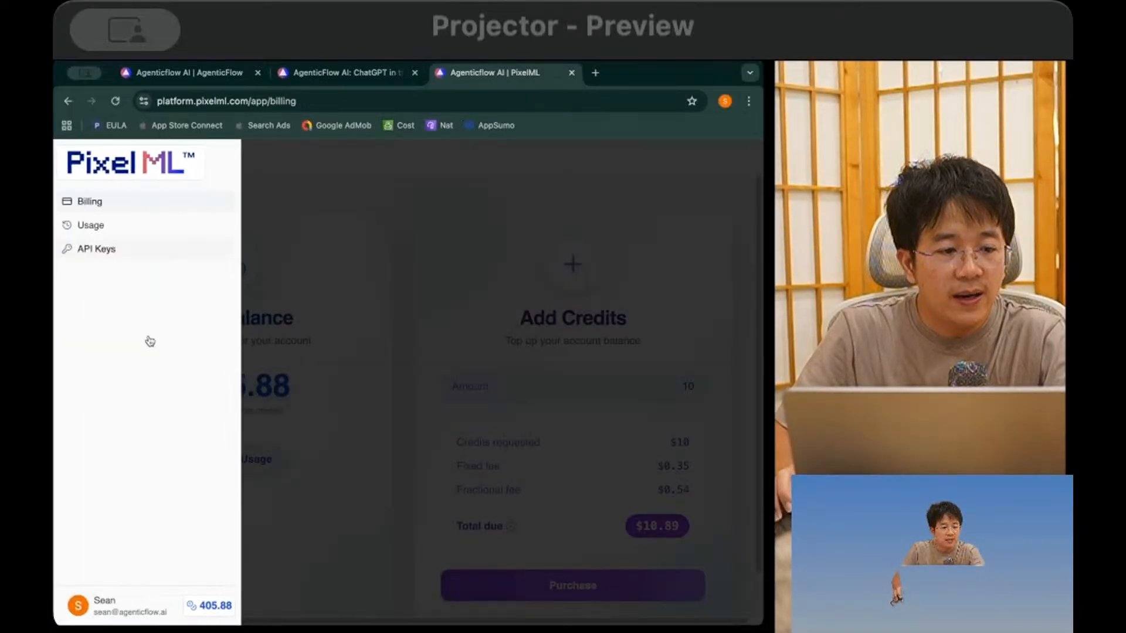
click(114, 251)
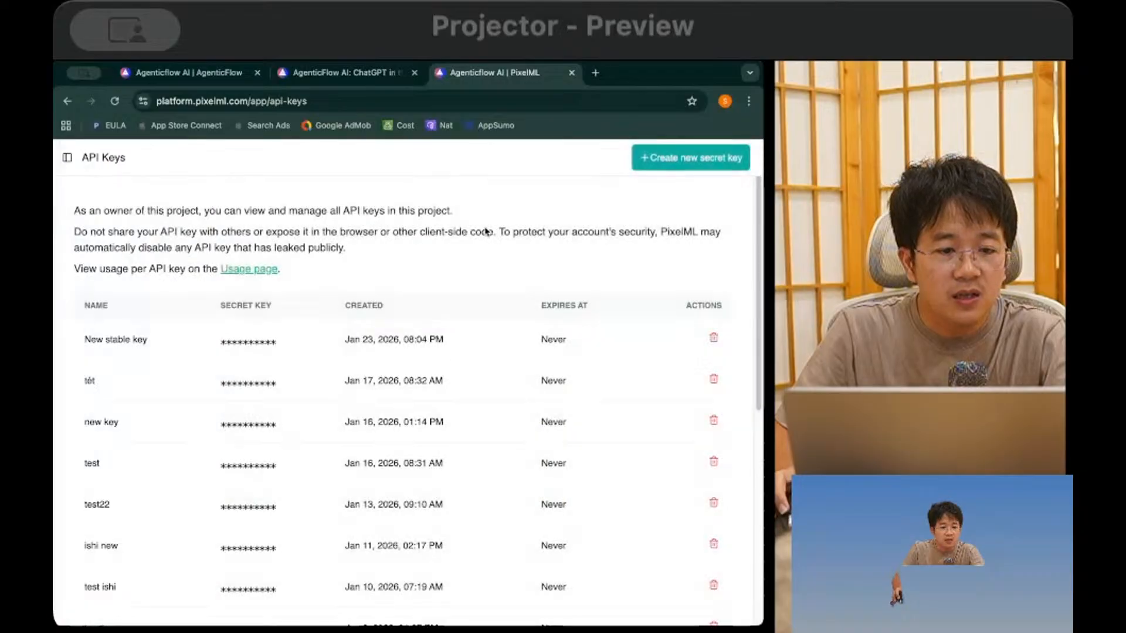
Step: Create a secret key named "test new Open-AI compatible Key" and copy it
click(677, 169)
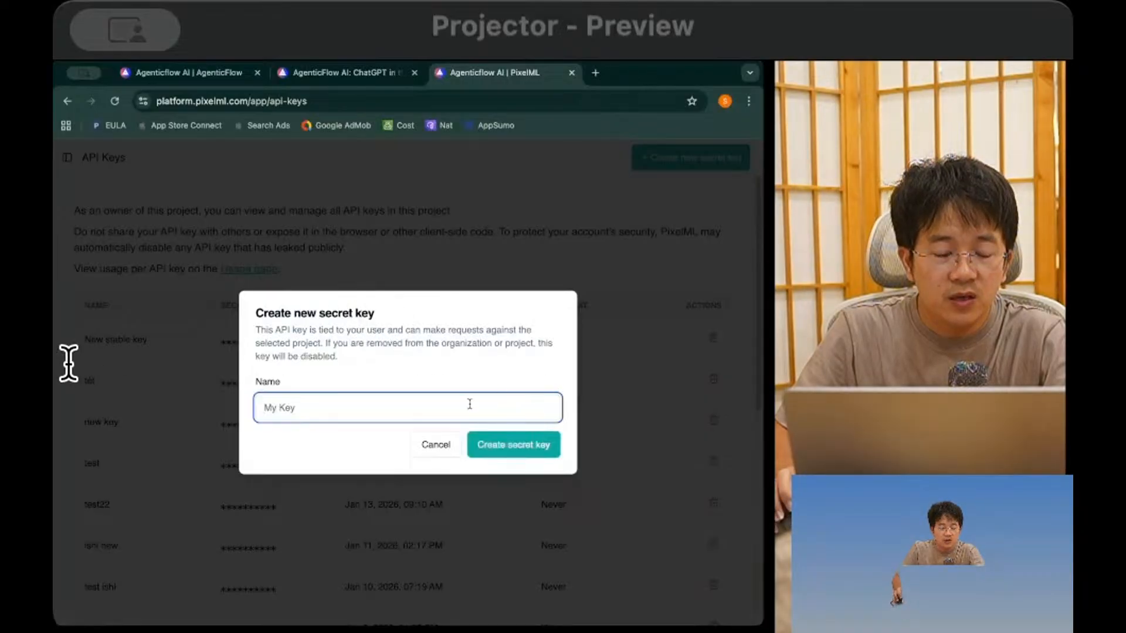
text(test new Open)
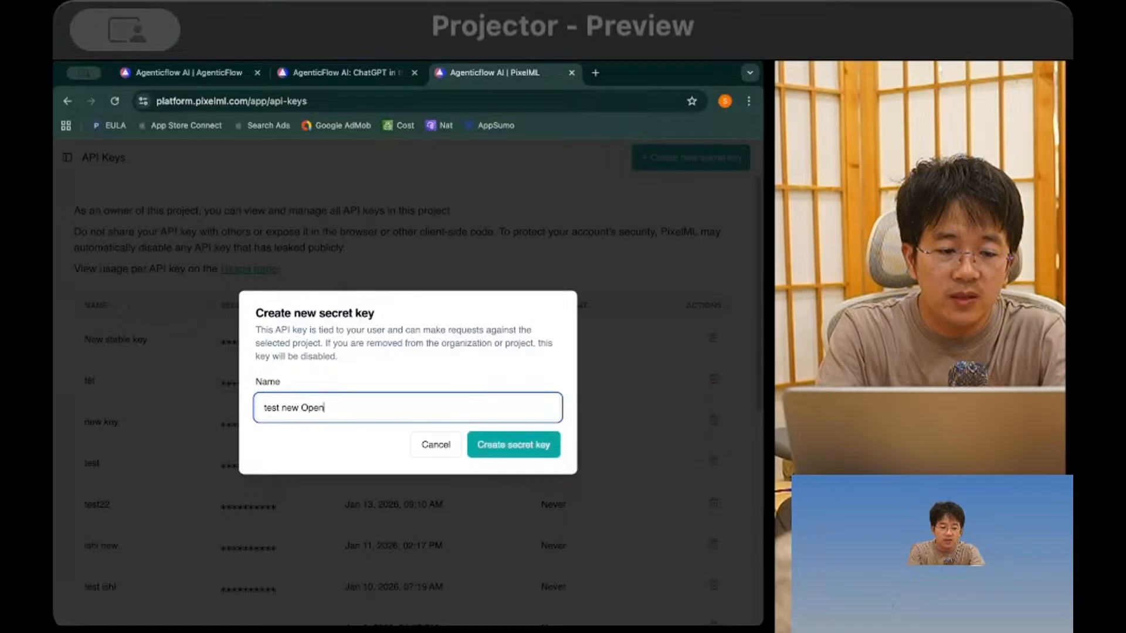
text(-AI compatible)
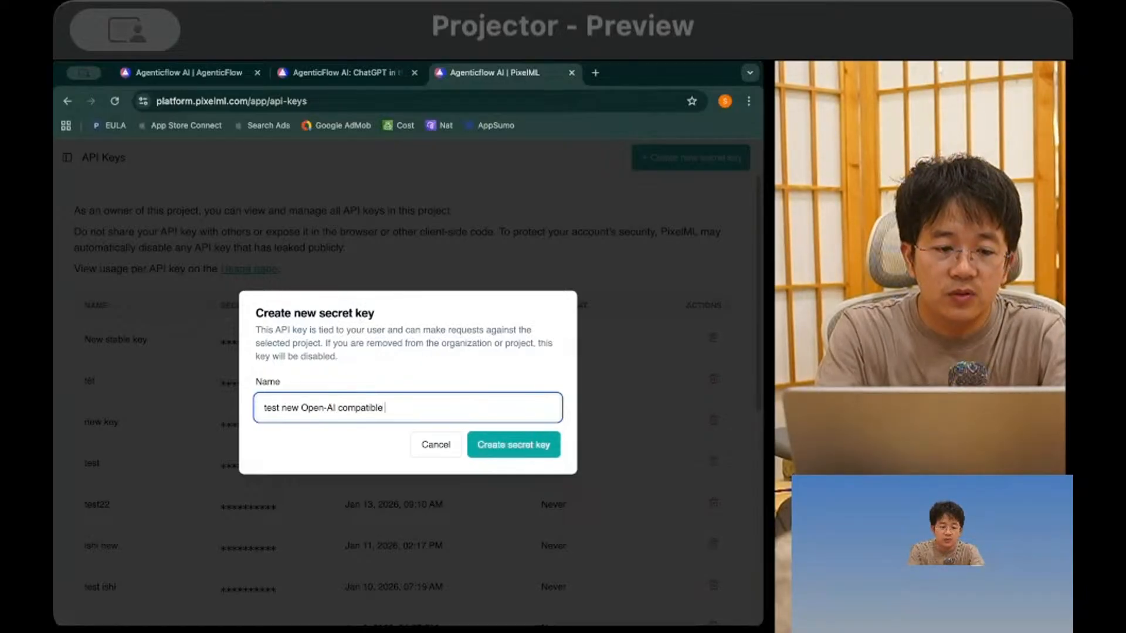
text( Key)
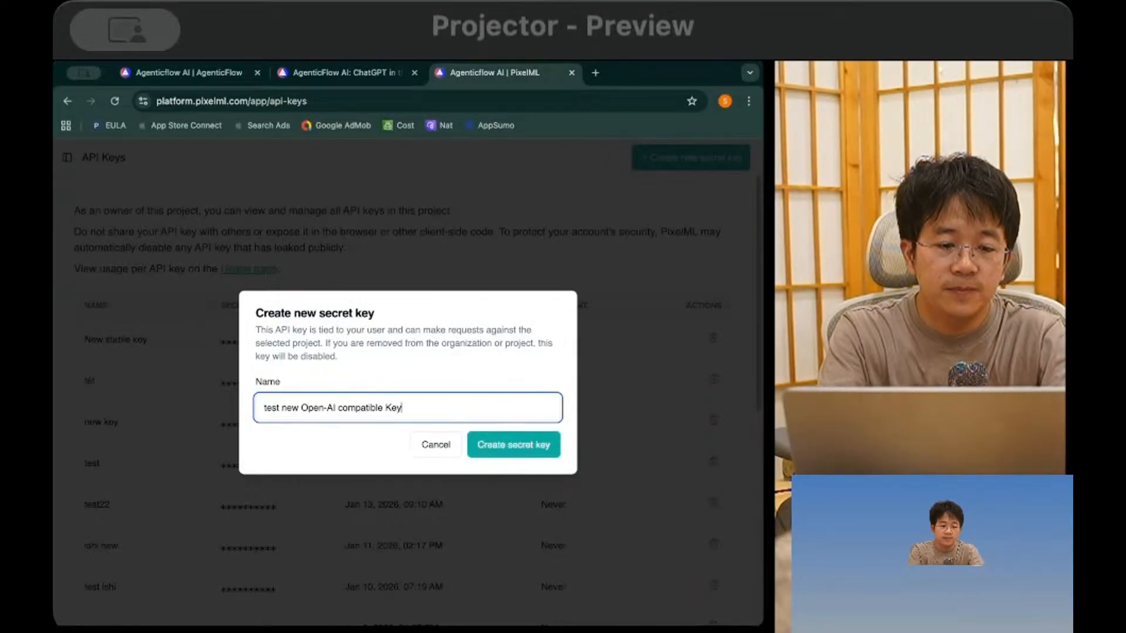
click(544, 434)
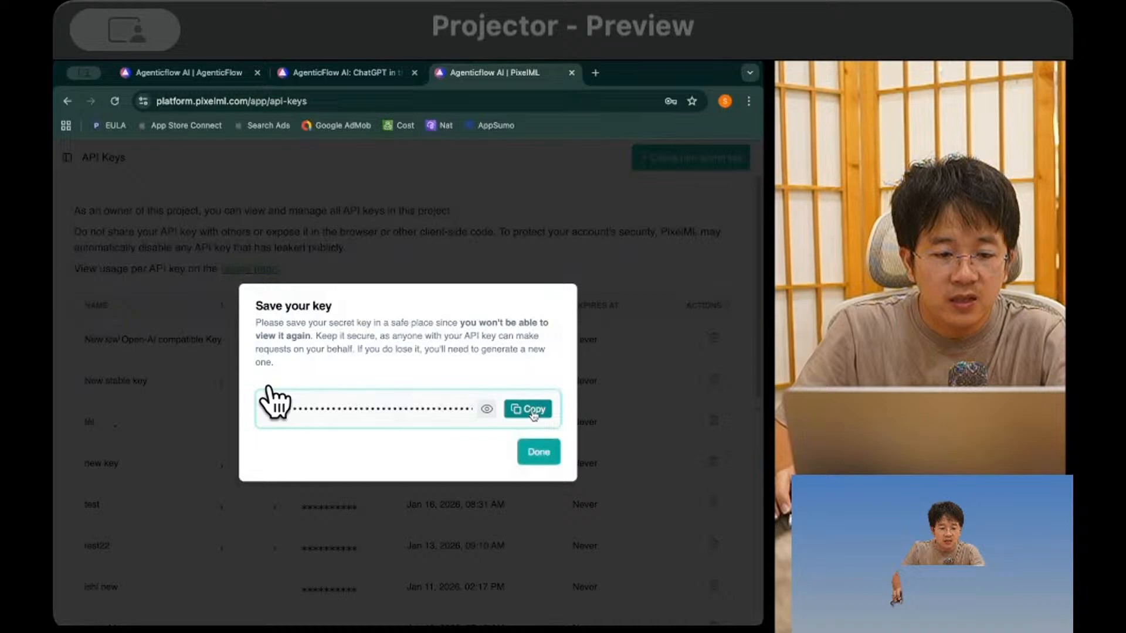
click(276, 397)
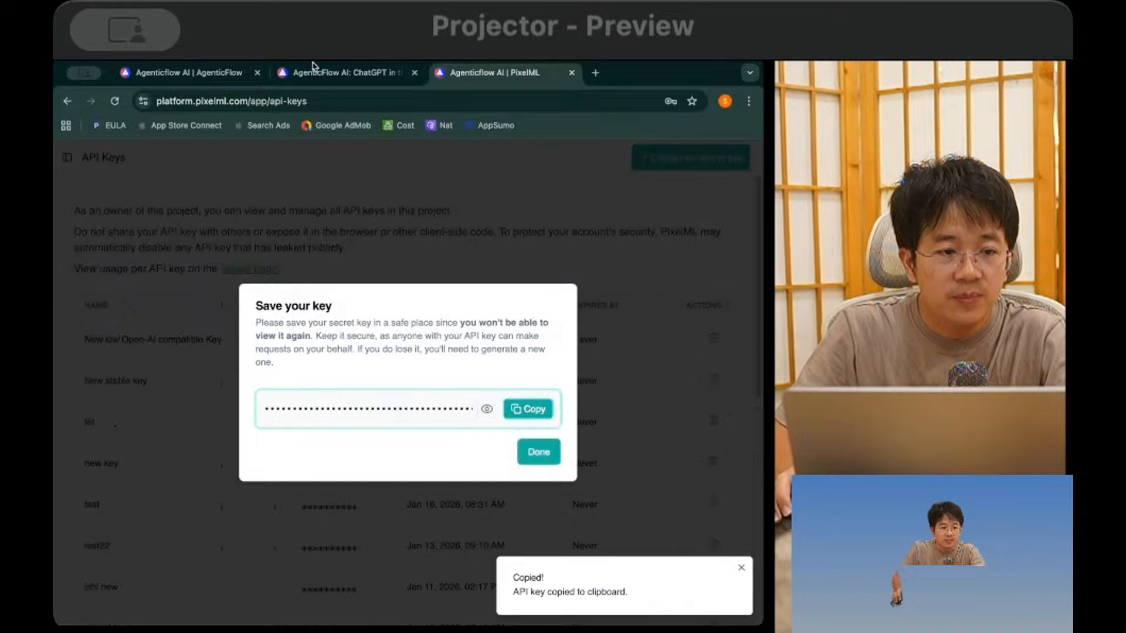
Step: Return to the AgenticFlow connection form, paste the API key and connect the provider
click(226, 75)
key(super+v)
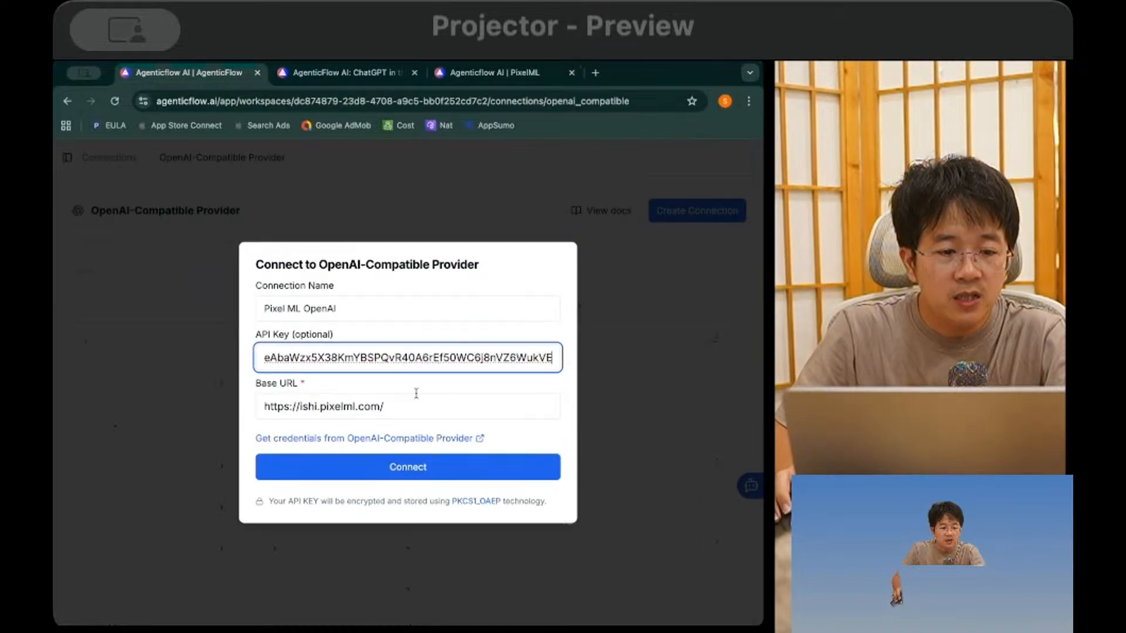
click(421, 469)
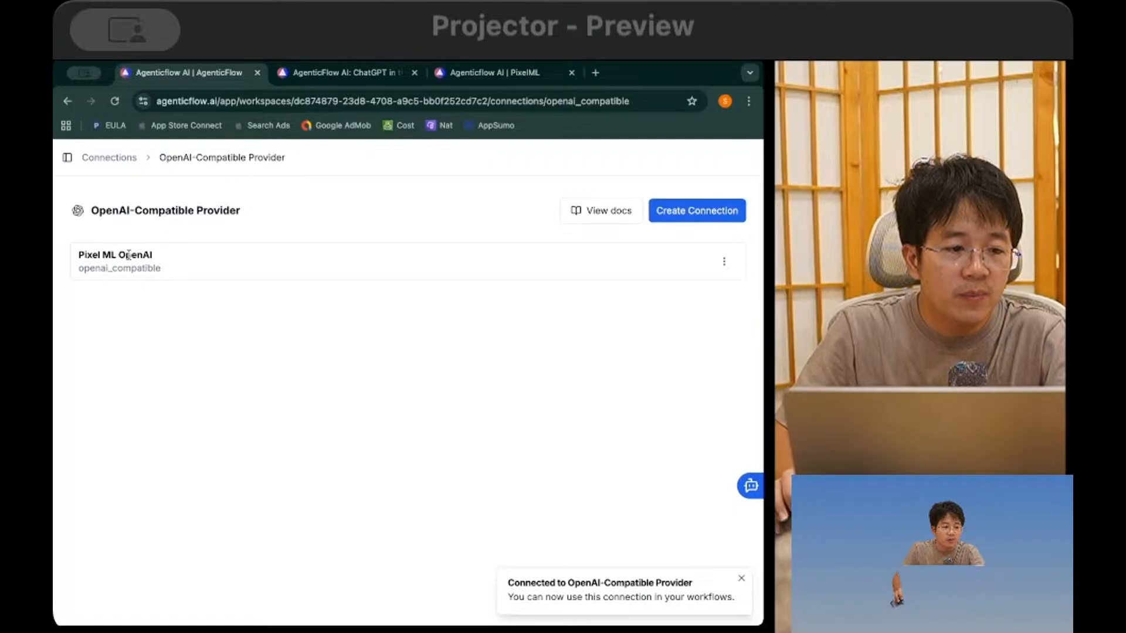
Step: Reopen the Edit Image workflow from the workspace's workflows
click(66, 157)
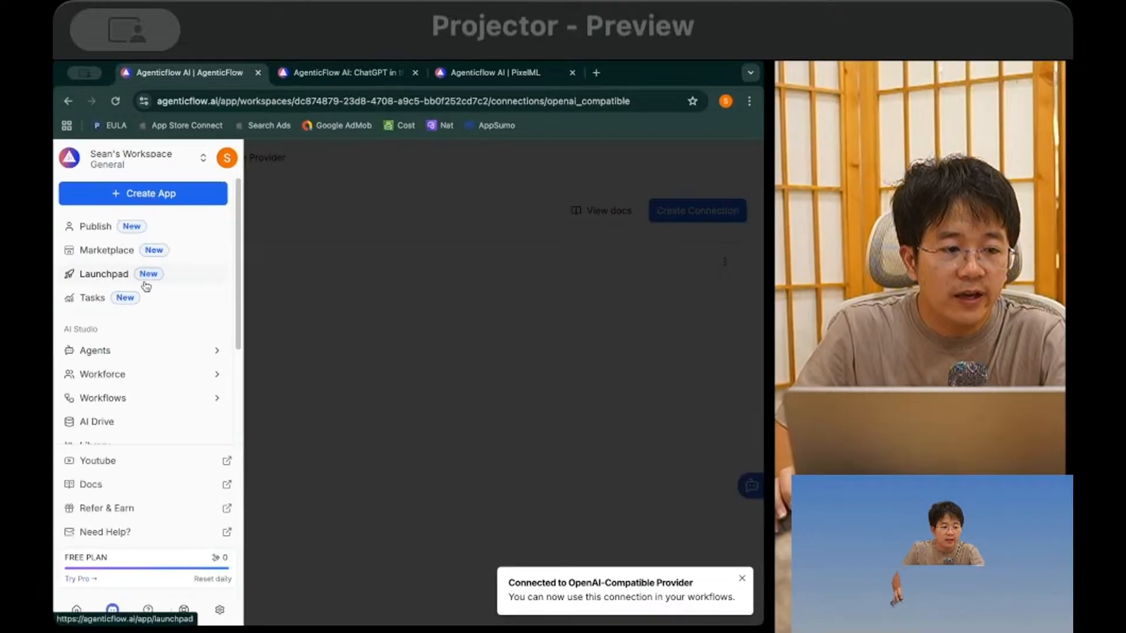
click(115, 406)
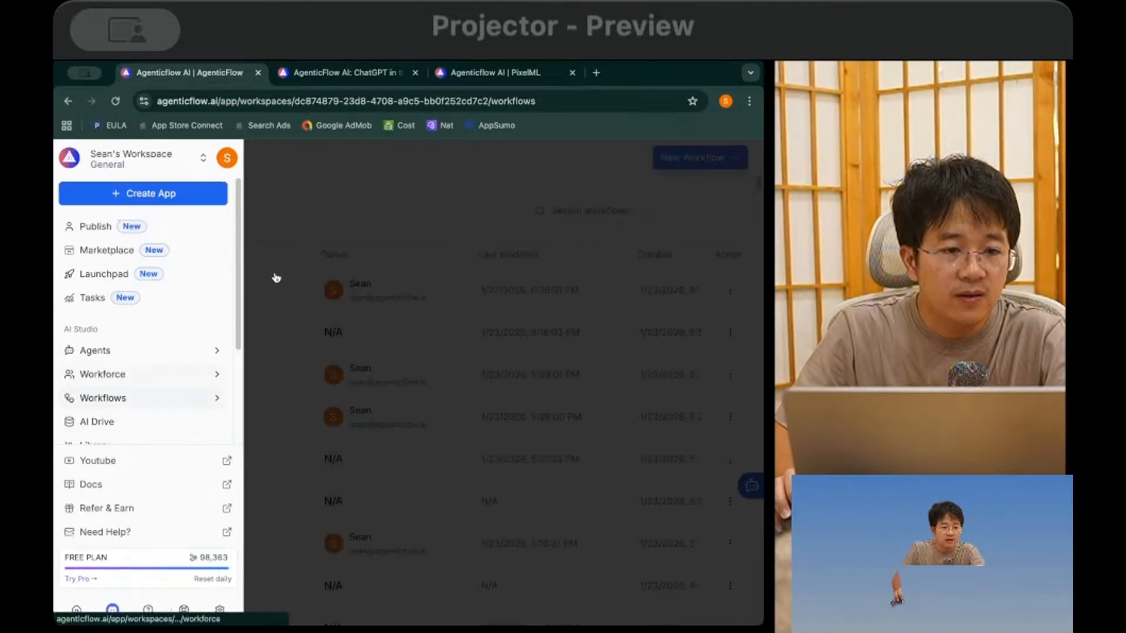
click(183, 284)
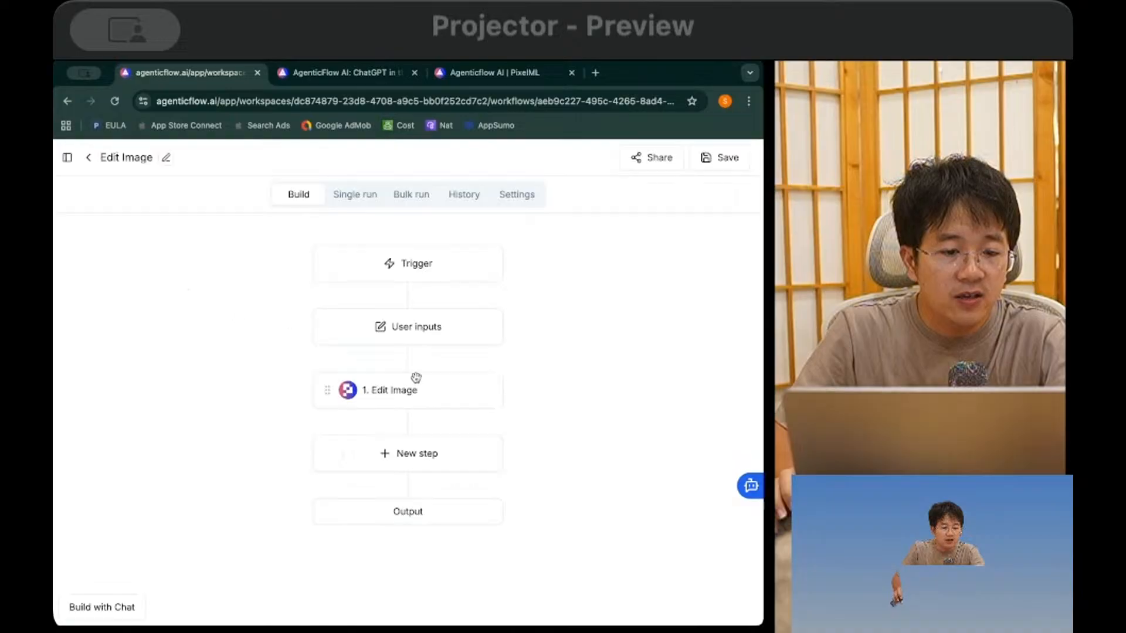
Step: Add an OpenAI Compatible - Ask LLM step after Edit Image and set its connection to Pixel ML OpenAI
click(415, 463)
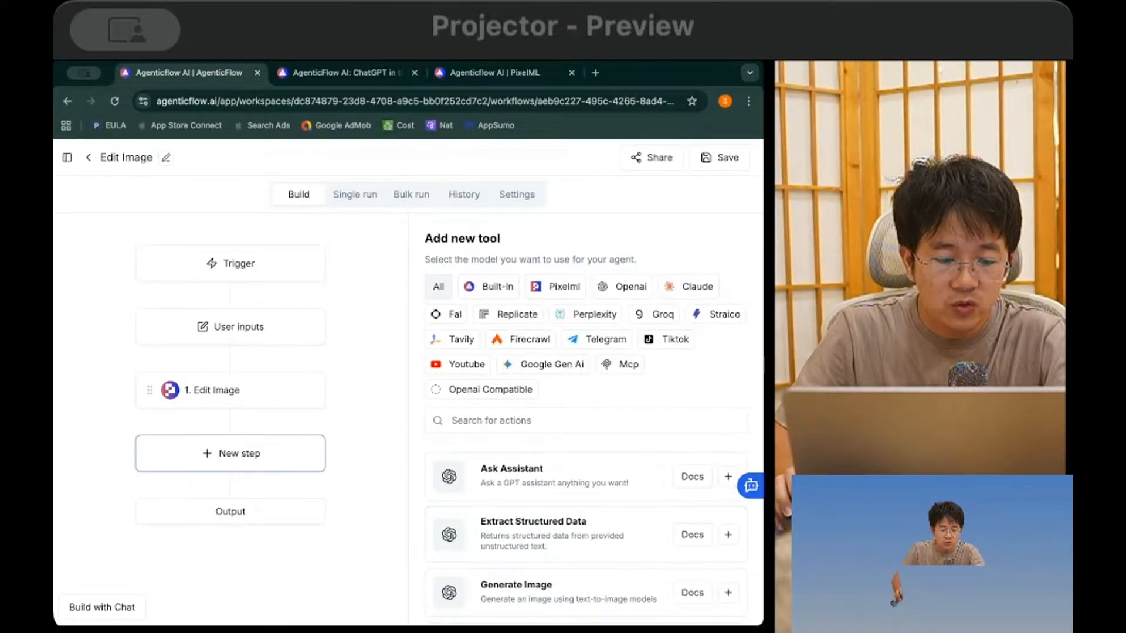
click(480, 367)
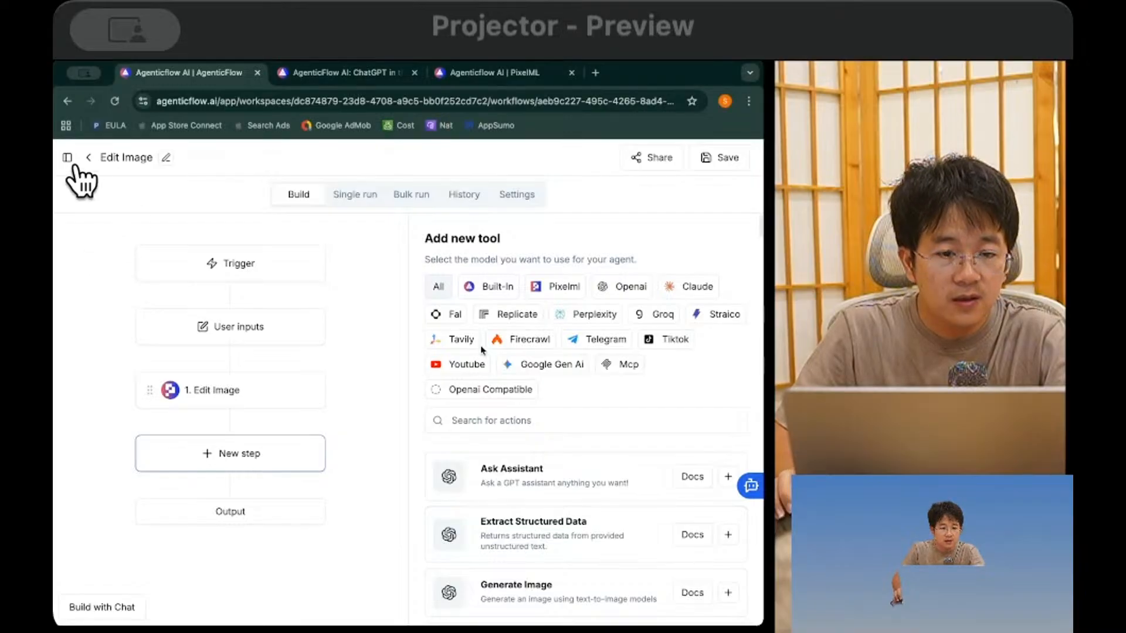
click(508, 388)
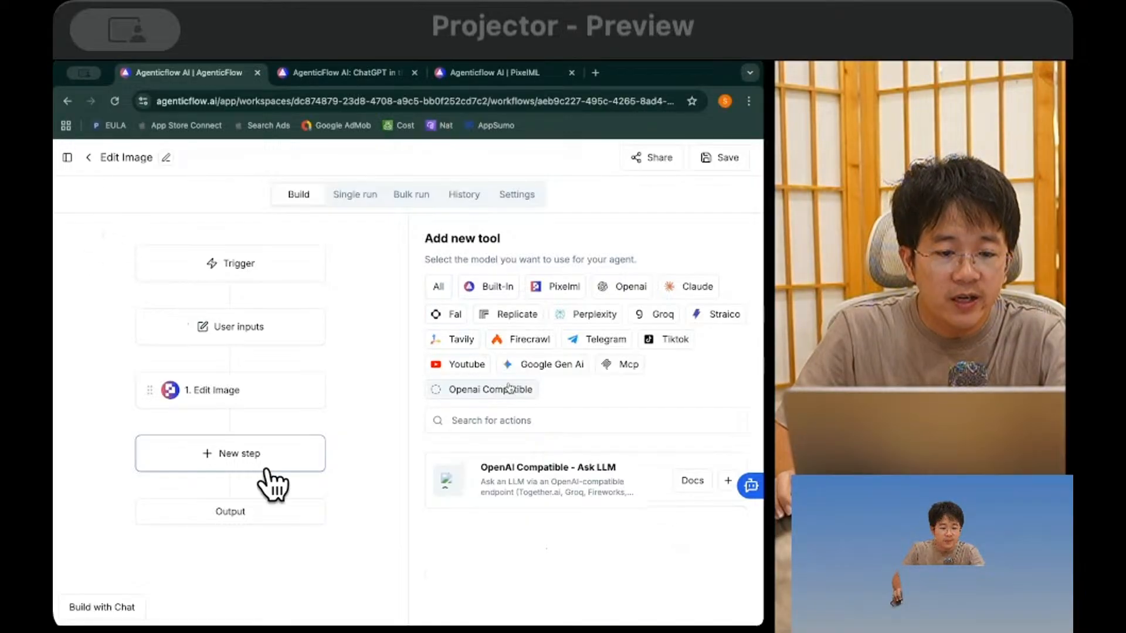
click(726, 482)
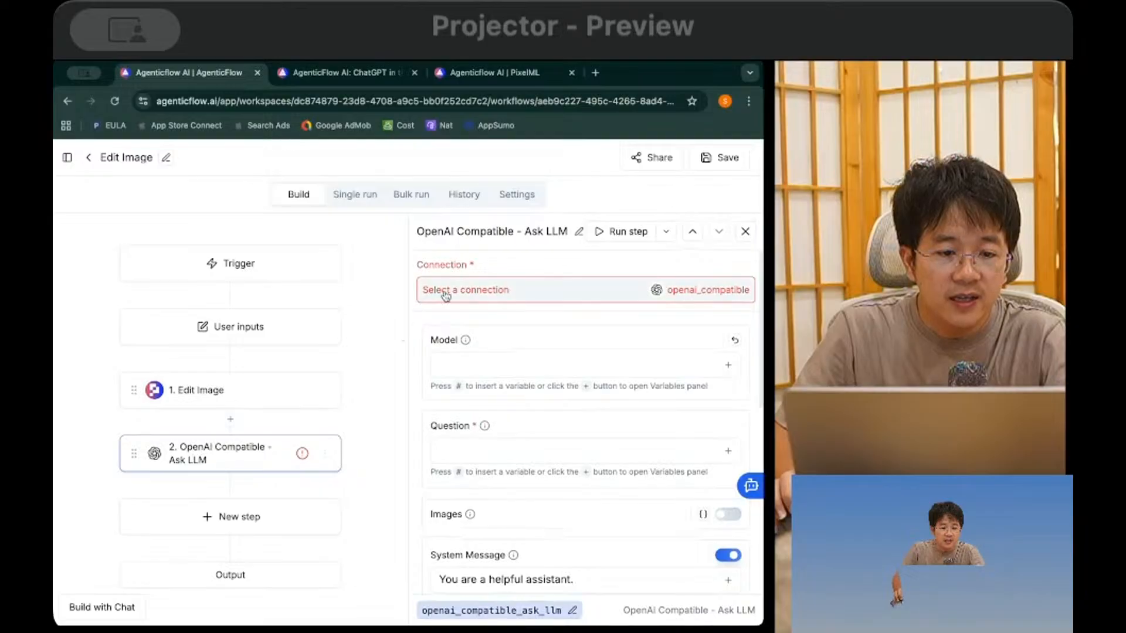
click(445, 296)
click(405, 384)
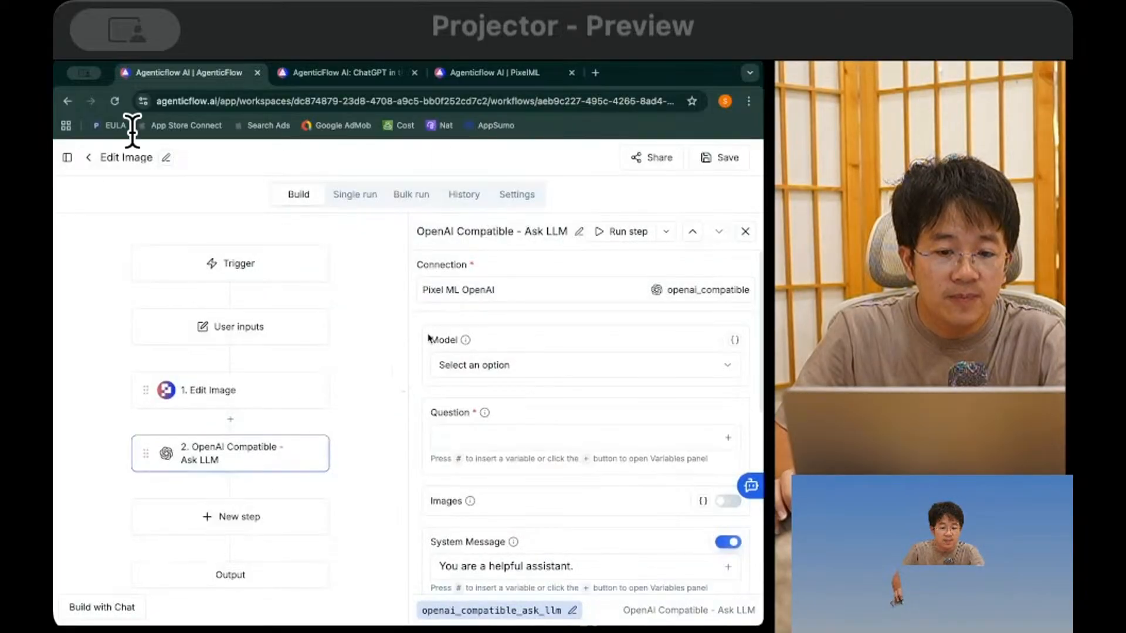
Step: Check the model choices of the Ask LLM step and save the workflow
mouse_move(473, 341)
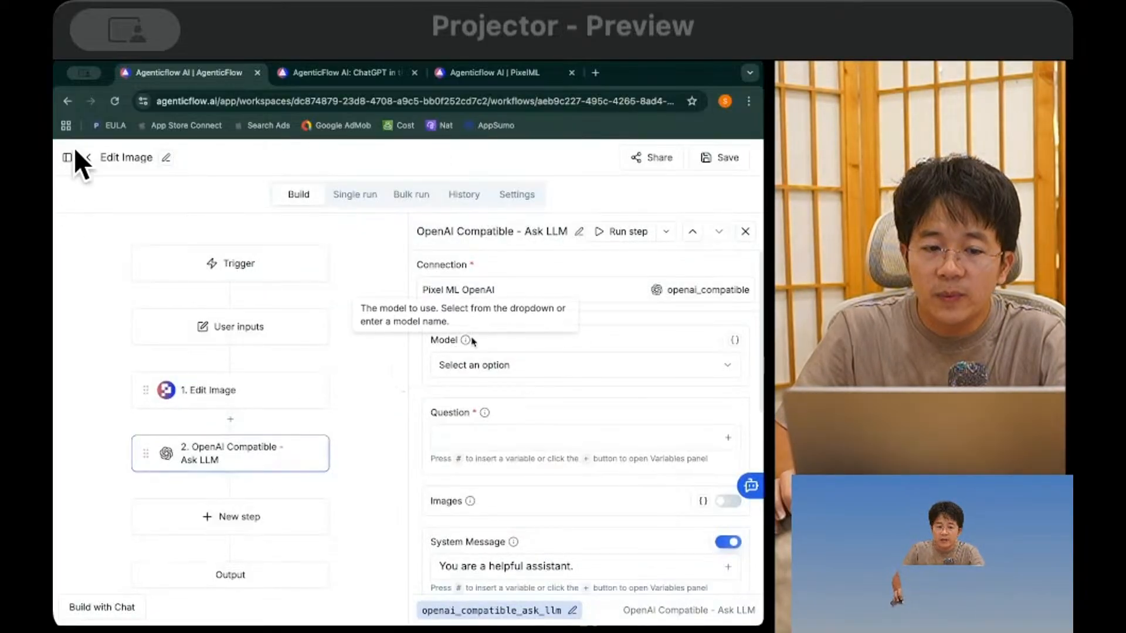
click(706, 366)
click(606, 330)
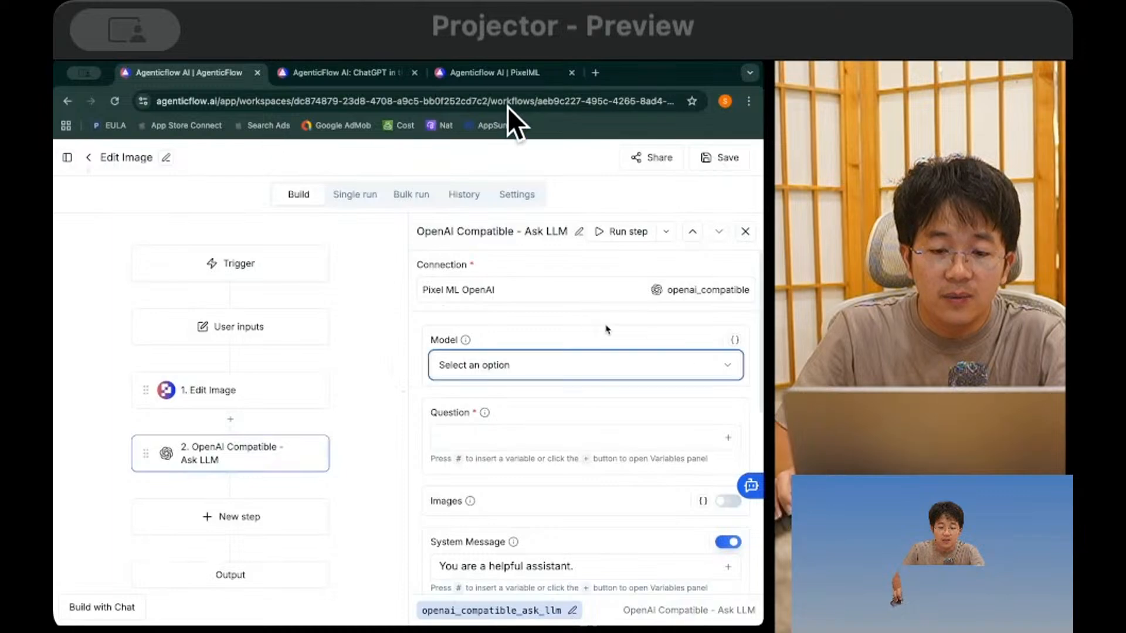
click(728, 157)
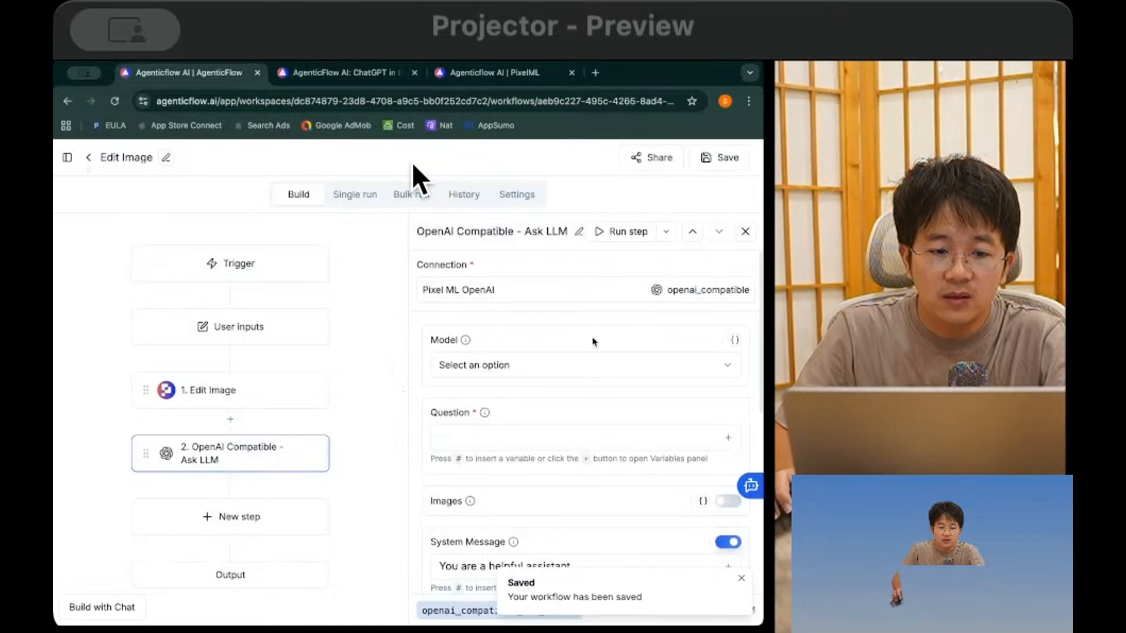
Step: Switch the Model field to variable input and back, and check its list of models again
click(735, 340)
click(735, 342)
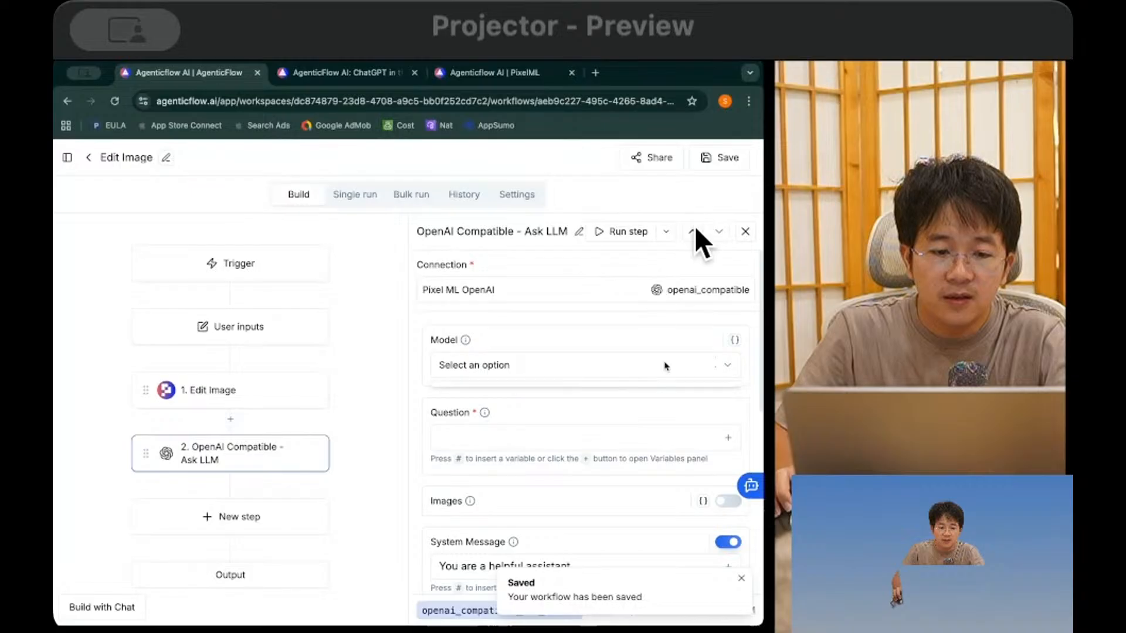
click(666, 365)
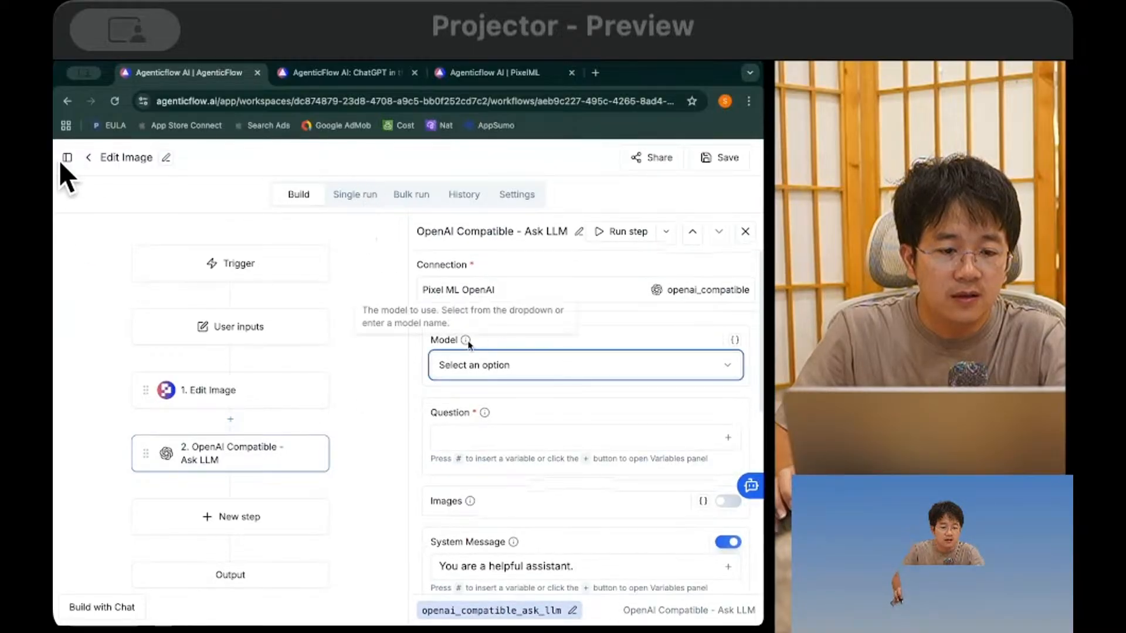
Step: Look over the Ask LLM step's settings and its connection and model choices, and run only this step
scroll(444, 463, down, 6)
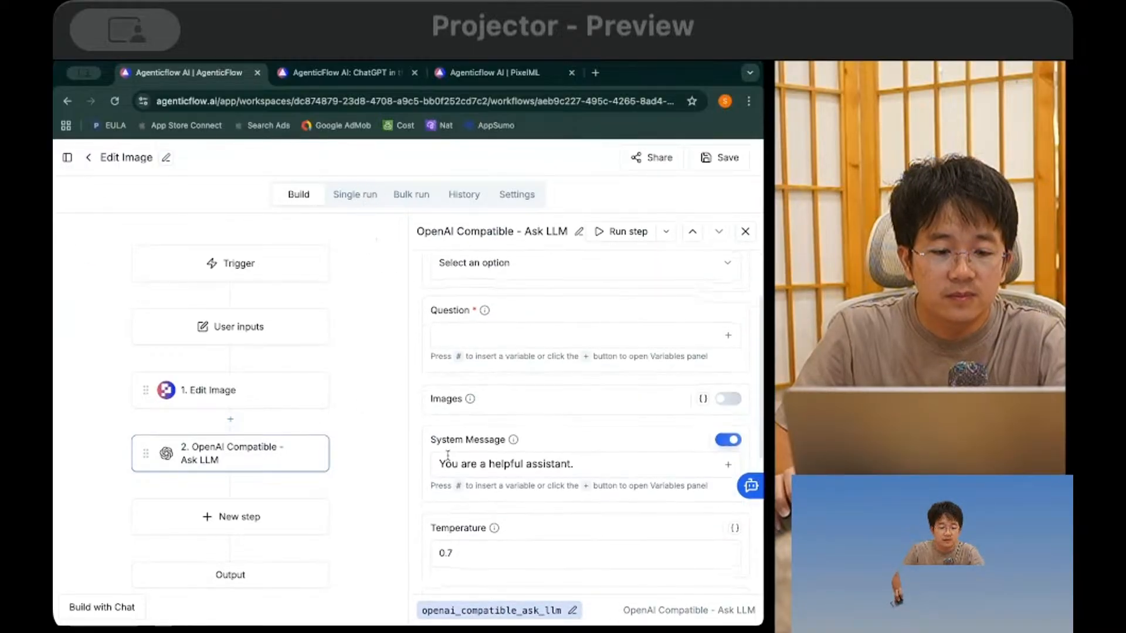
scroll(445, 450, up, 6)
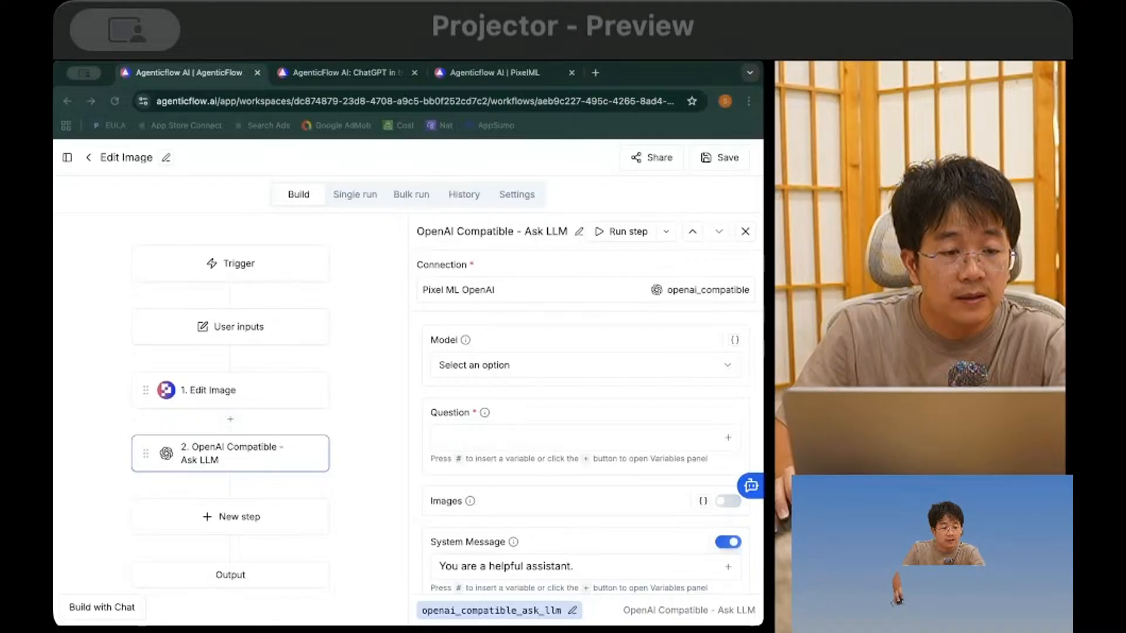
click(535, 295)
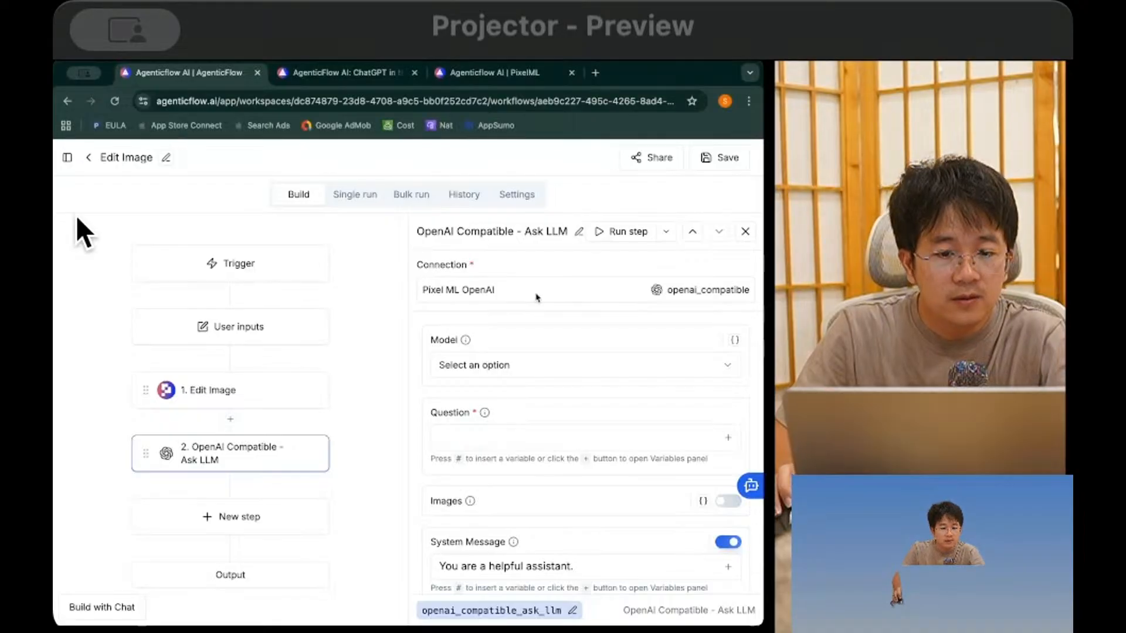
click(528, 356)
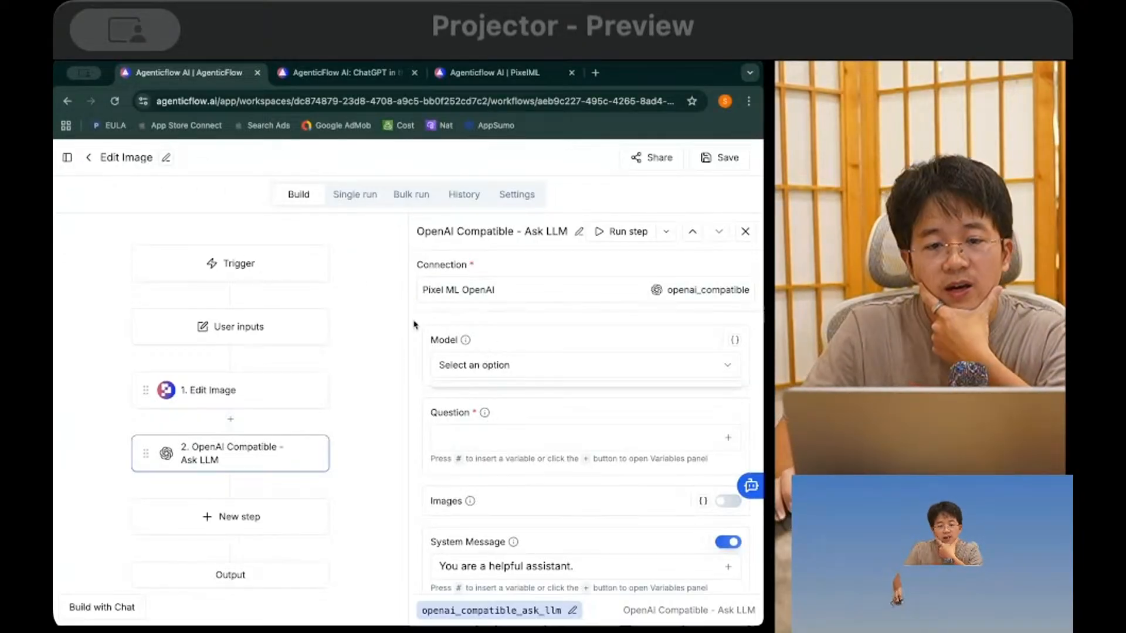
click(631, 232)
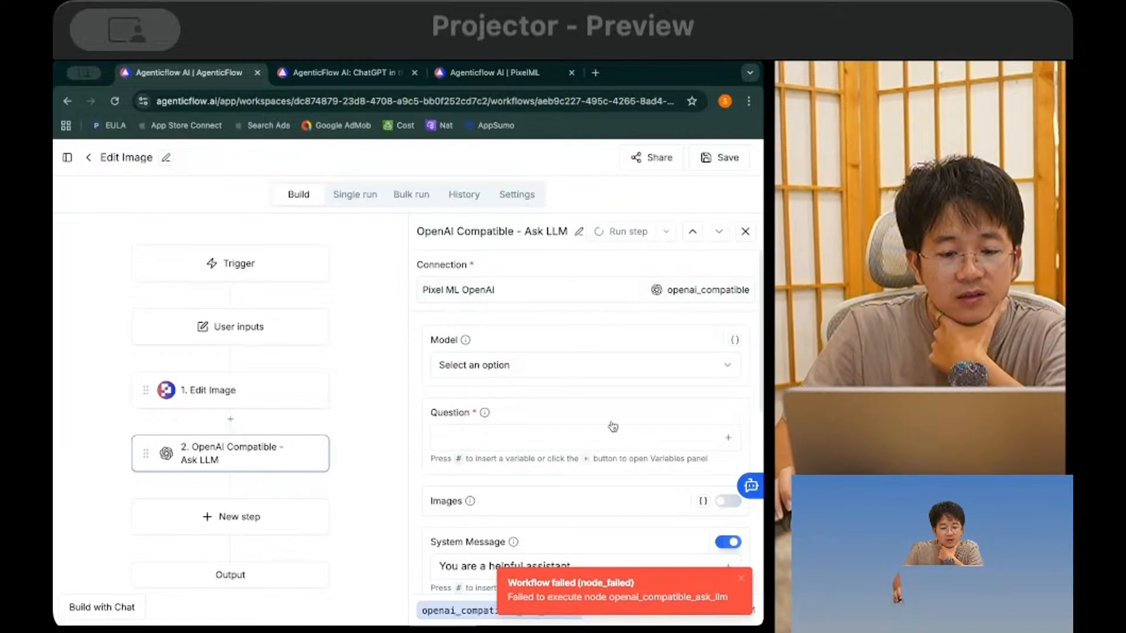
Step: Inspect the technical details of the latest run in the workflow's history, and recheck the Model field in the build view
click(466, 195)
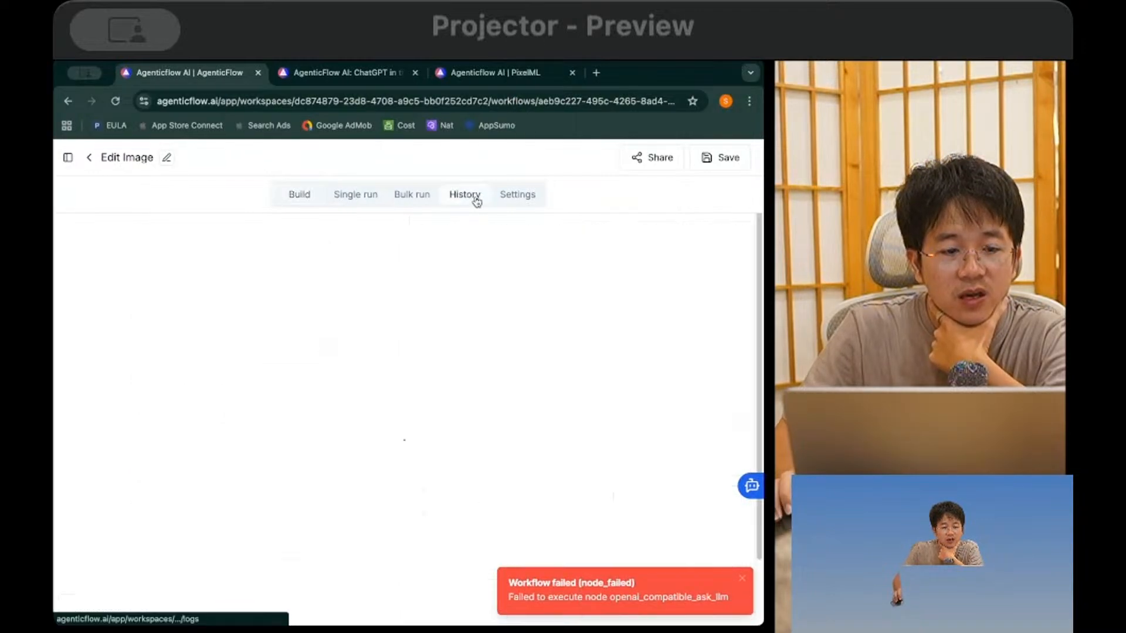
click(707, 317)
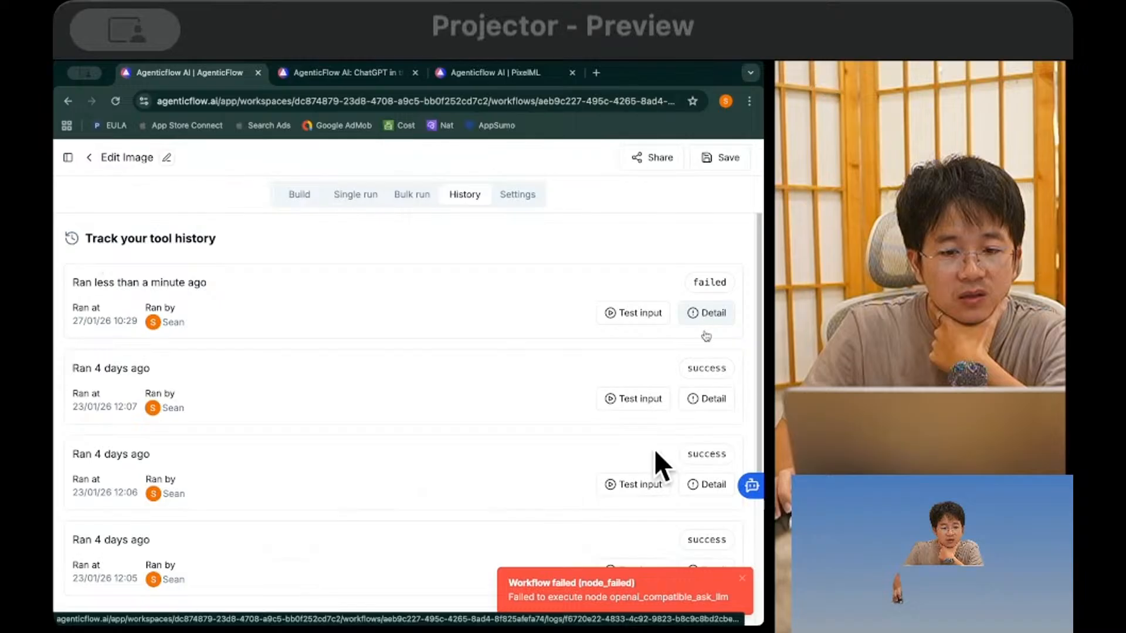
scroll(315, 548, down, 3)
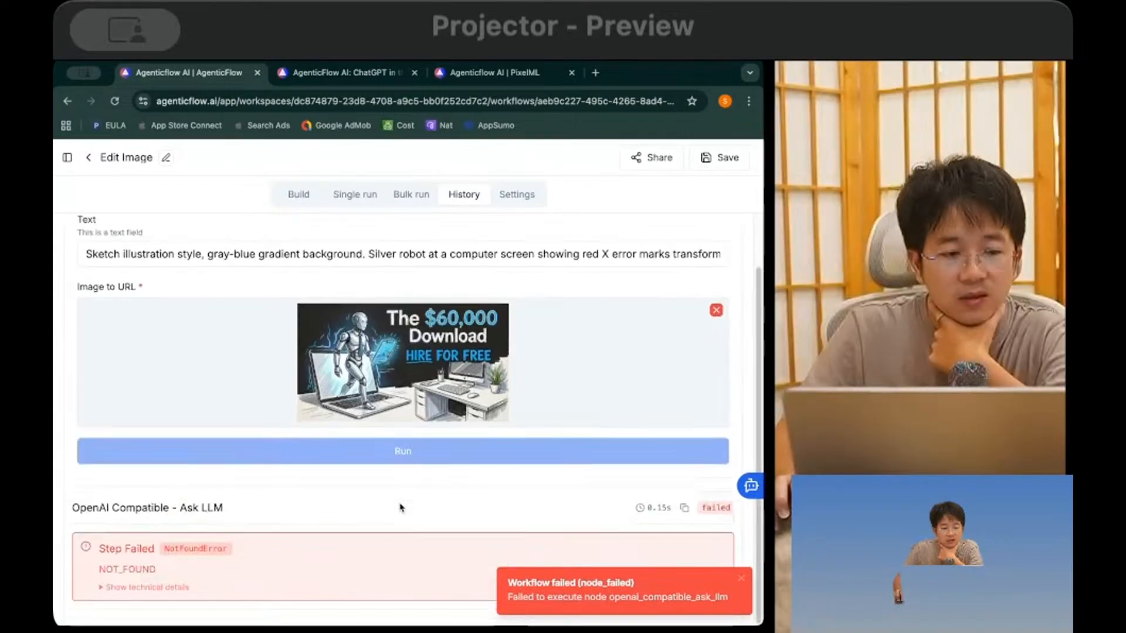
click(163, 588)
scroll(333, 545, down, 2)
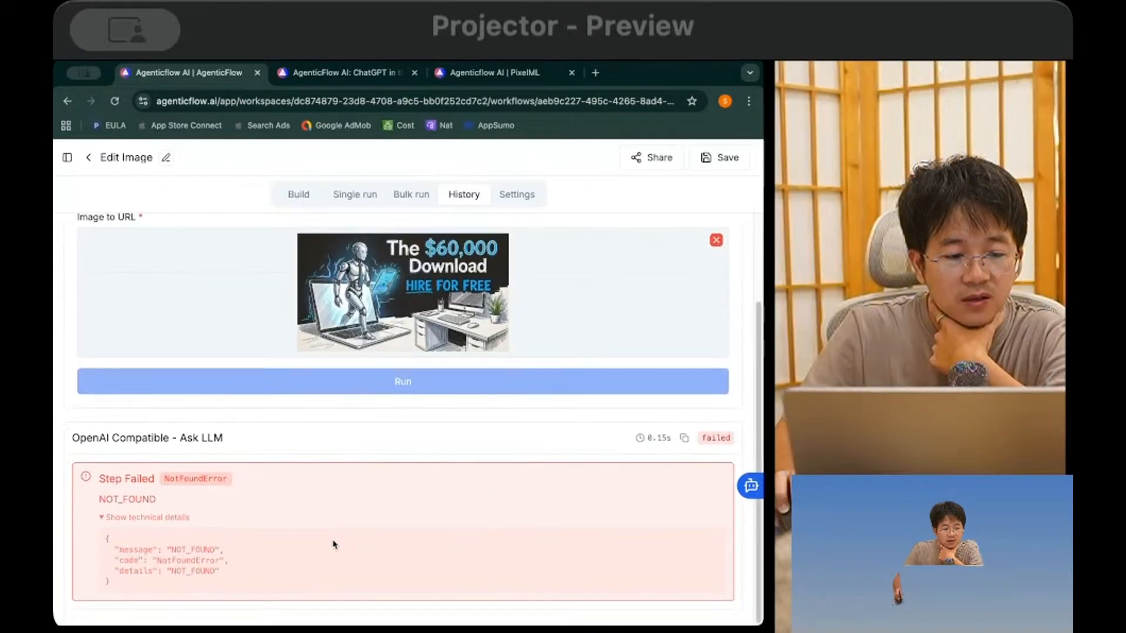
scroll(335, 469, up, 5)
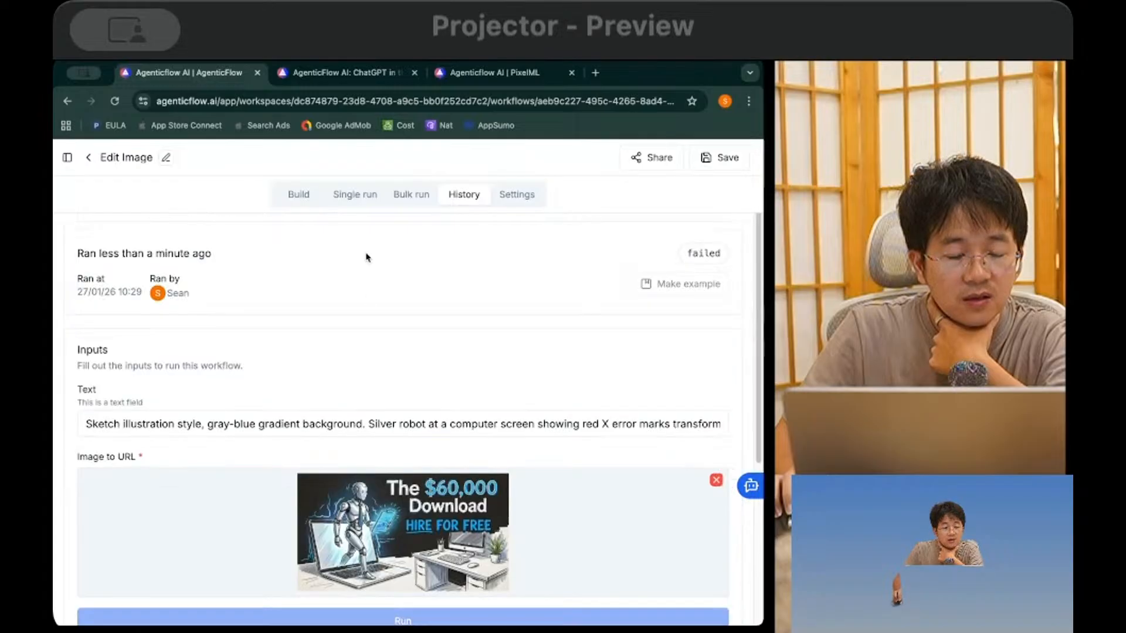
click(299, 195)
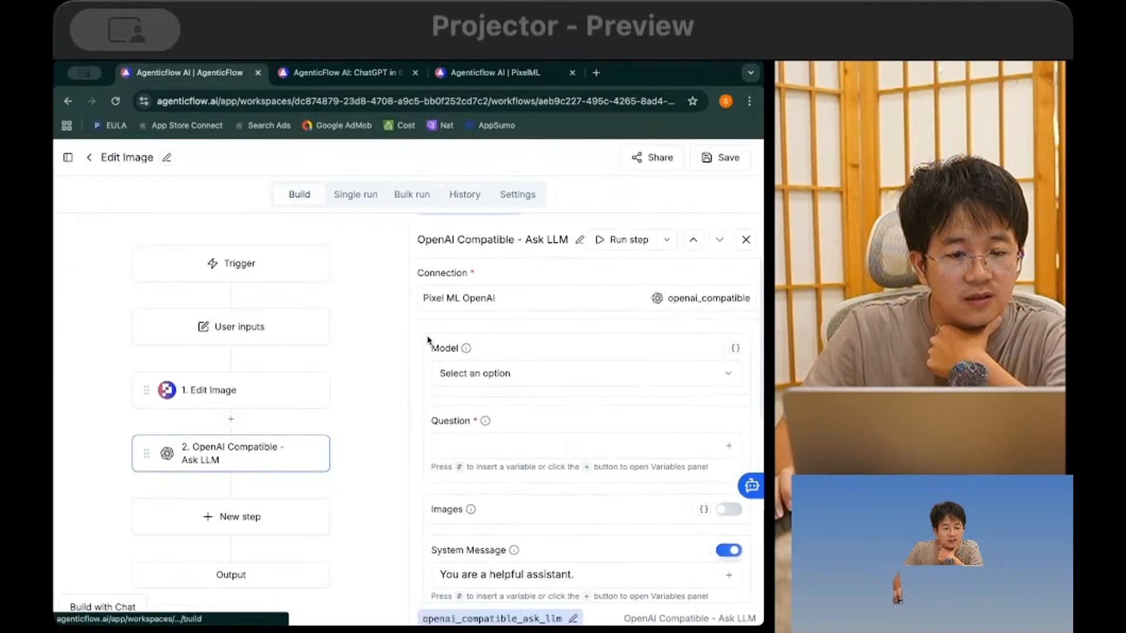
click(462, 343)
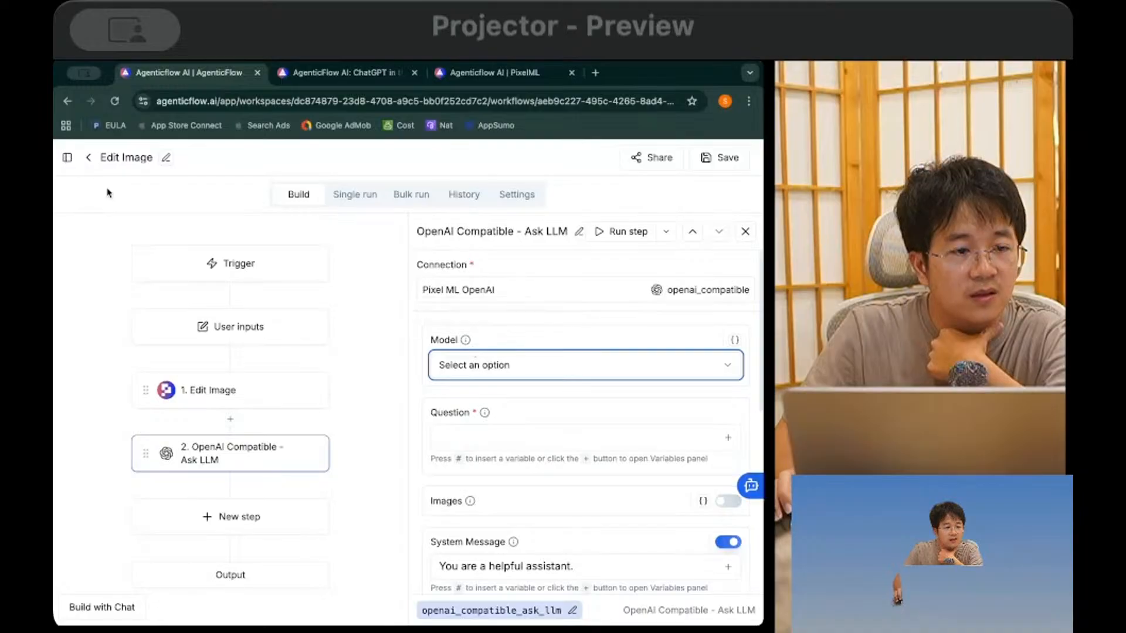
Step: Open the OpenAI-Compatible Provider entry in the workspace's connections
click(78, 162)
click(68, 158)
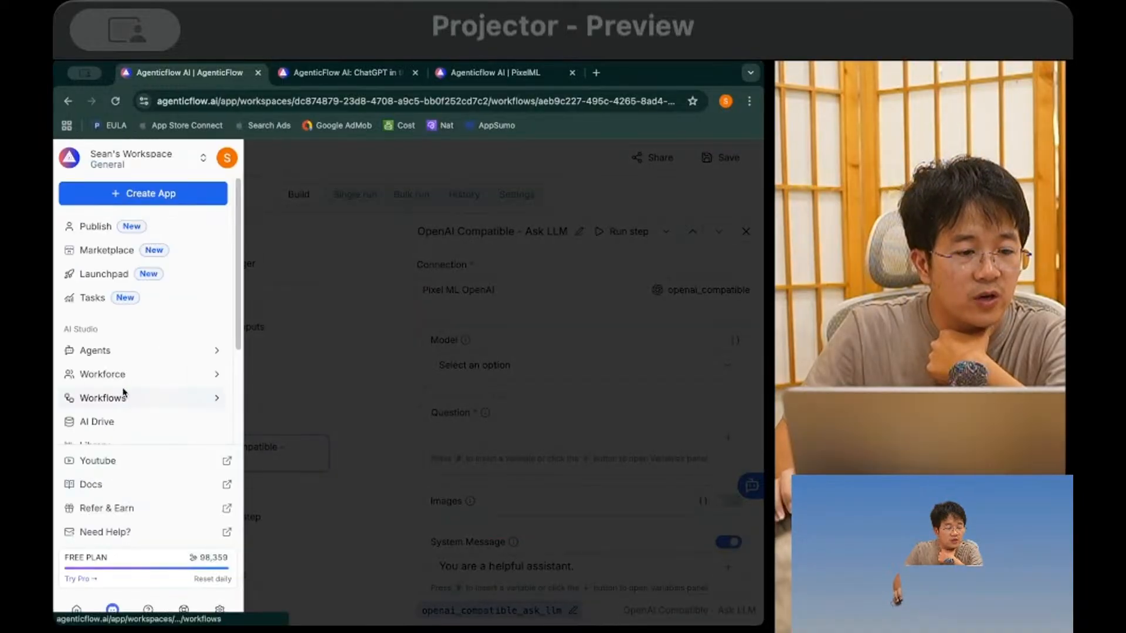
scroll(131, 385, down, 3)
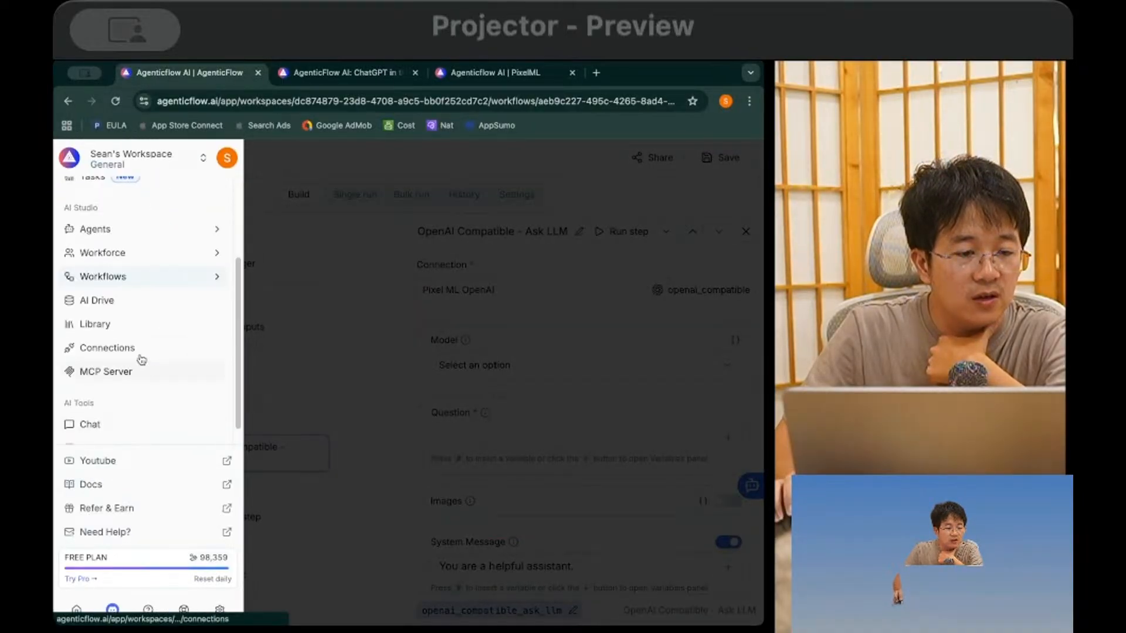
click(151, 347)
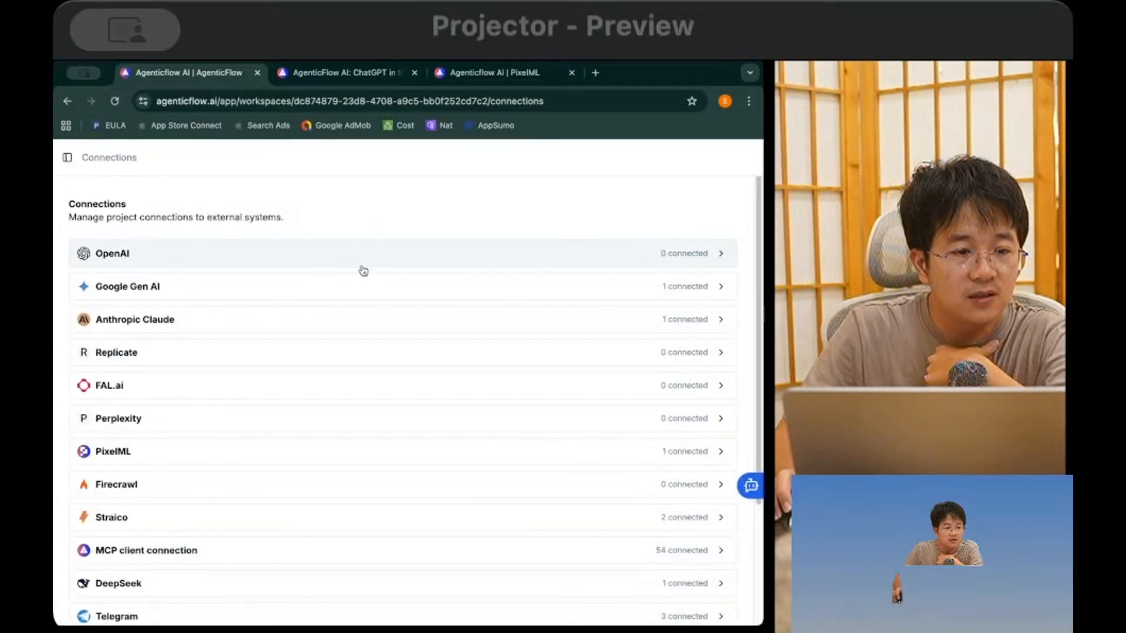
scroll(563, 445, down, 3)
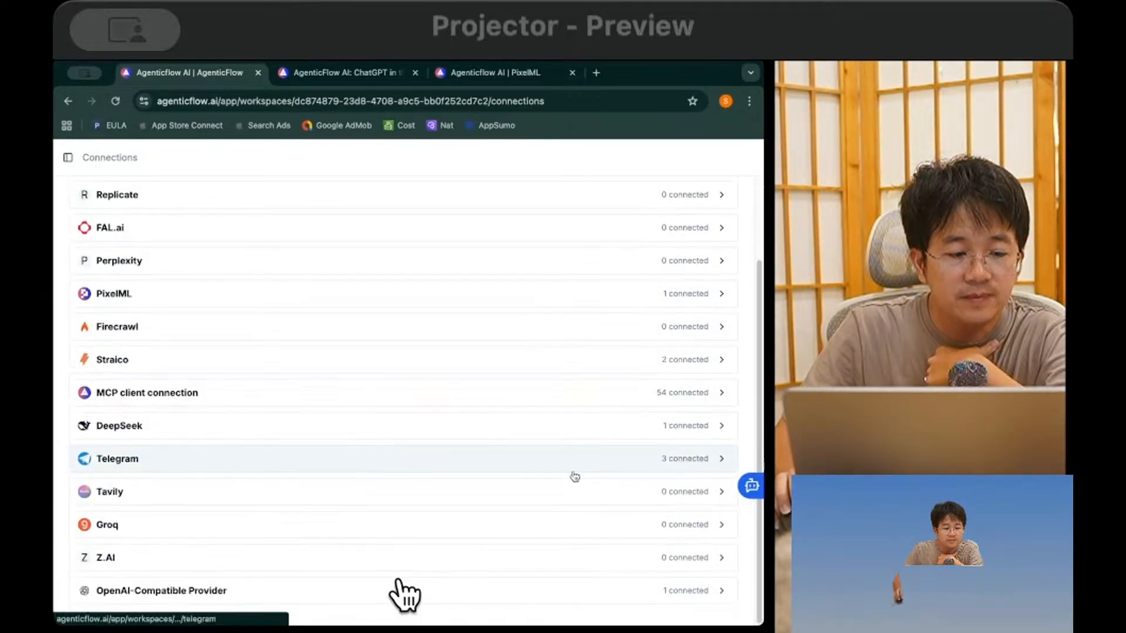
click(699, 595)
click(699, 208)
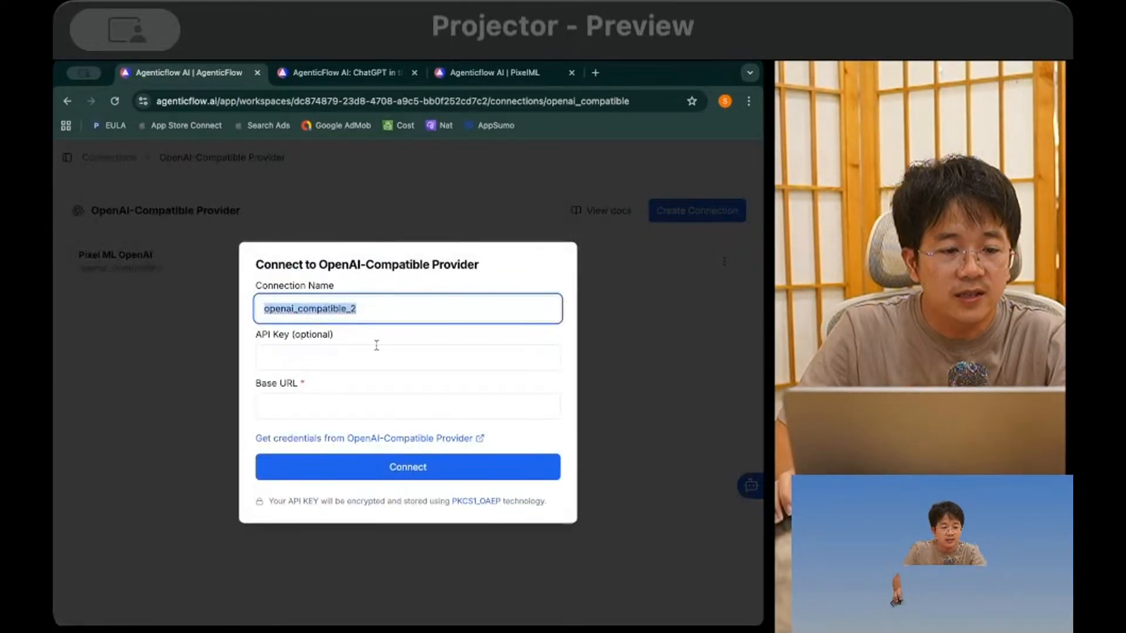
click(311, 397)
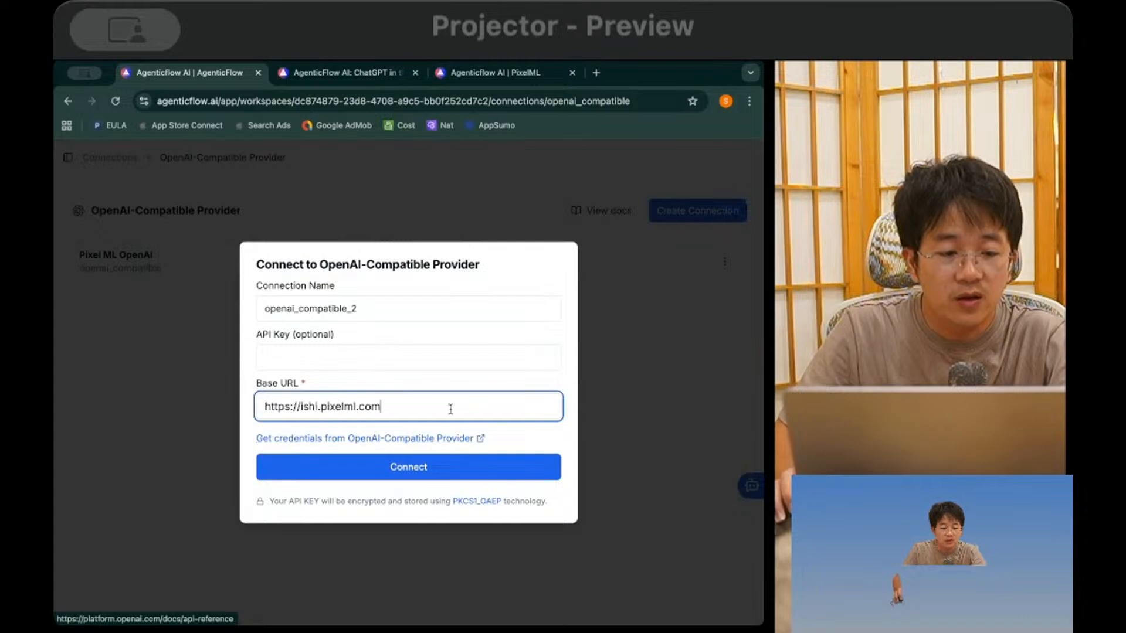
click(381, 352)
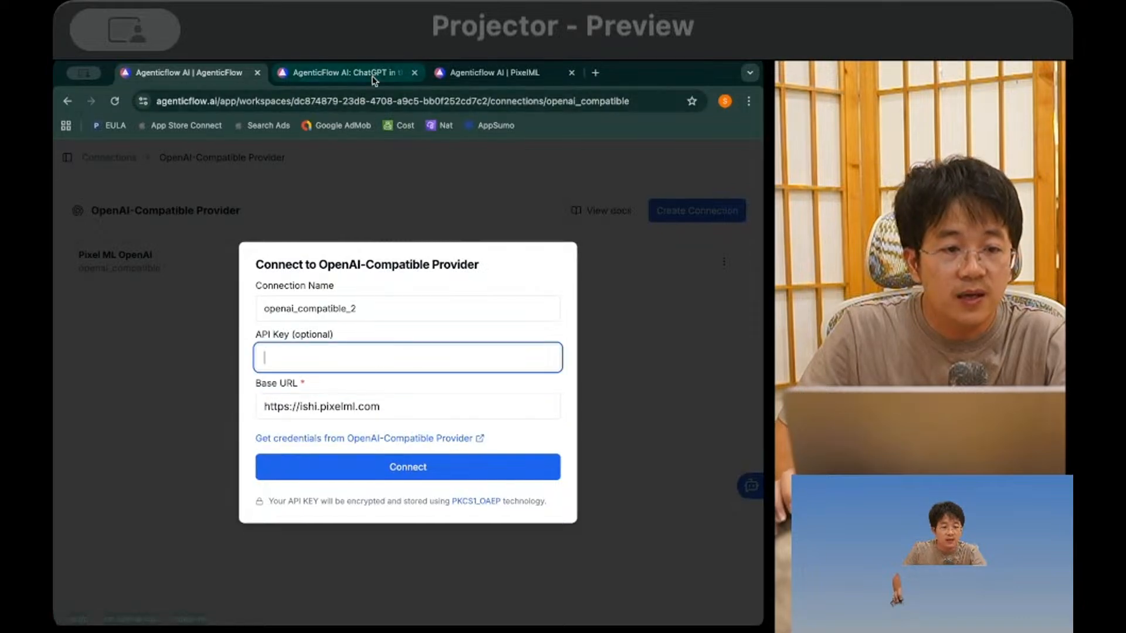
click(352, 72)
click(487, 72)
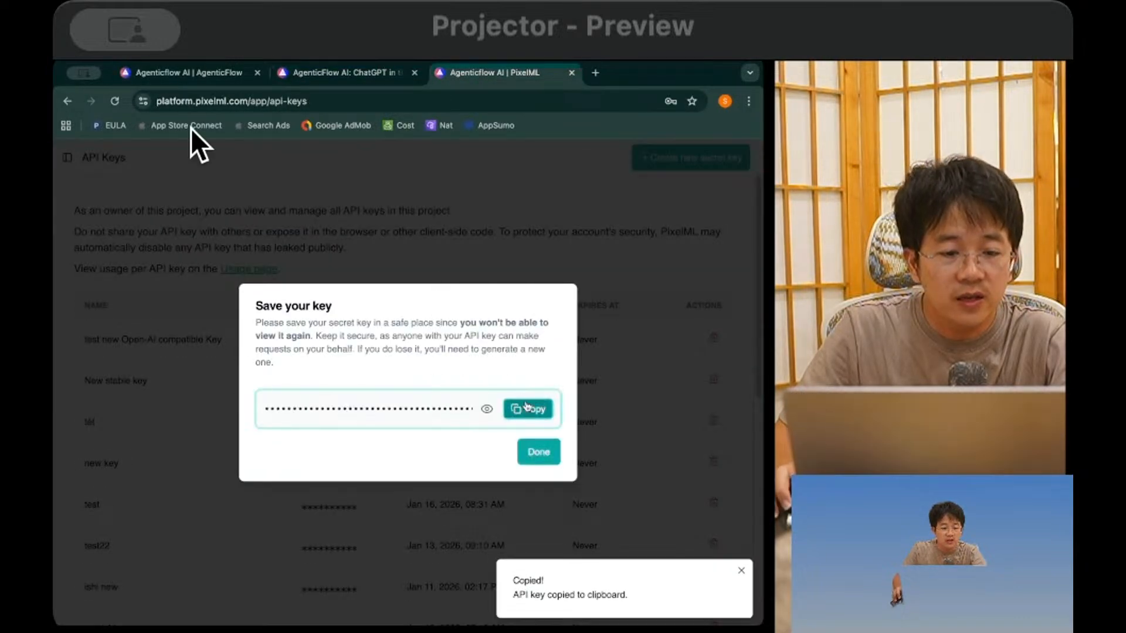
click(181, 71)
key(ctrl+v)
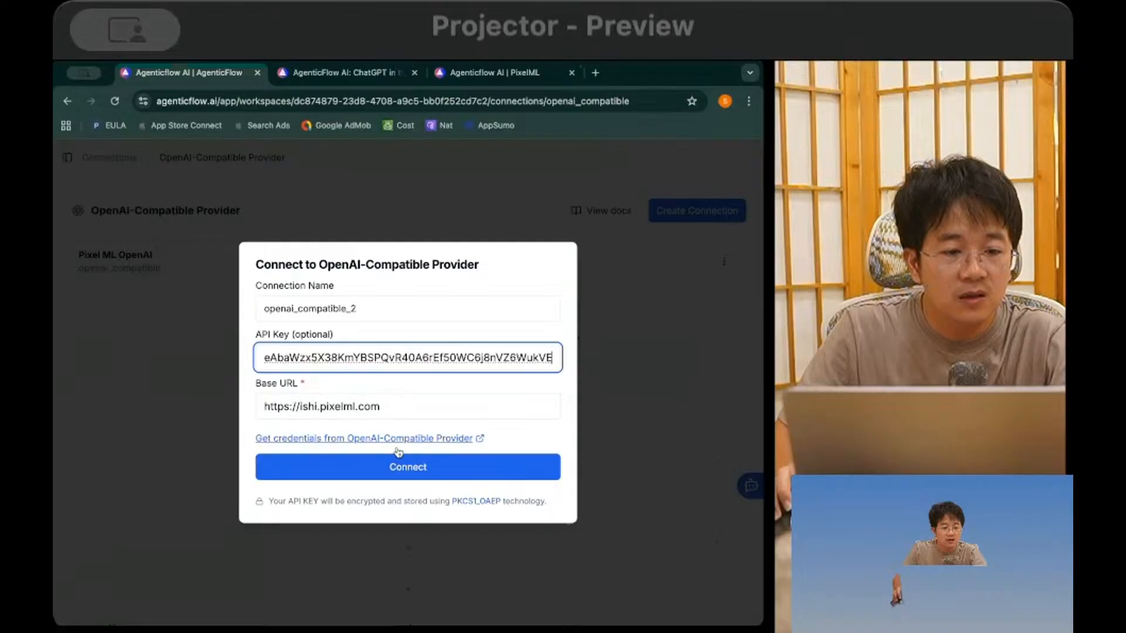
click(403, 466)
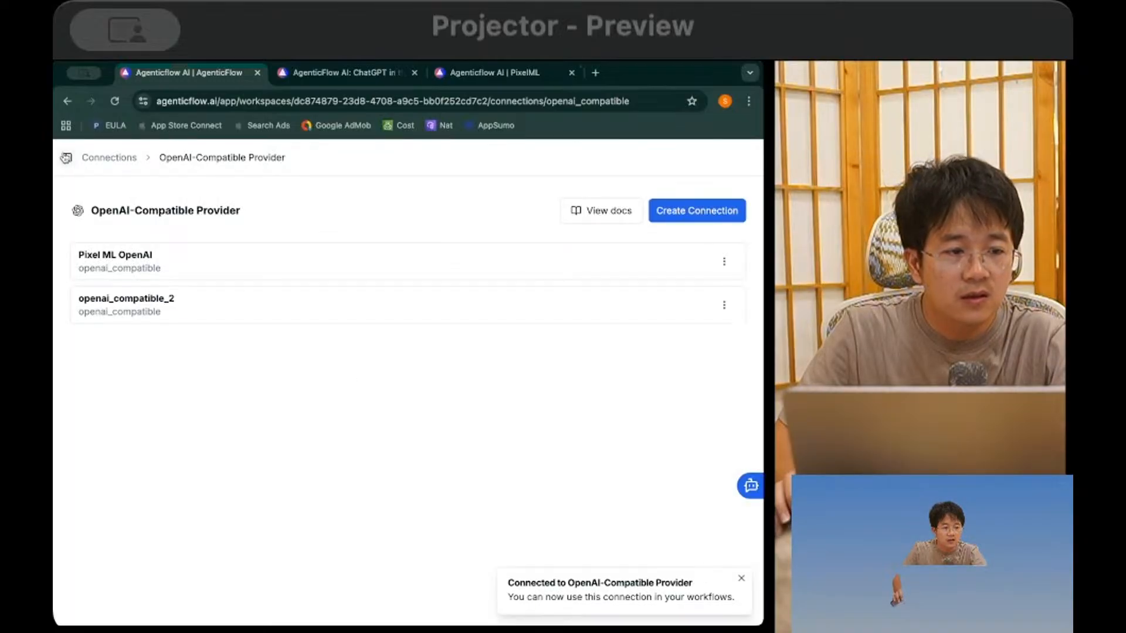
Step: Reopen the Edit Image workflow and open the settings of its OpenAI Compatible - Ask LLM step
click(67, 157)
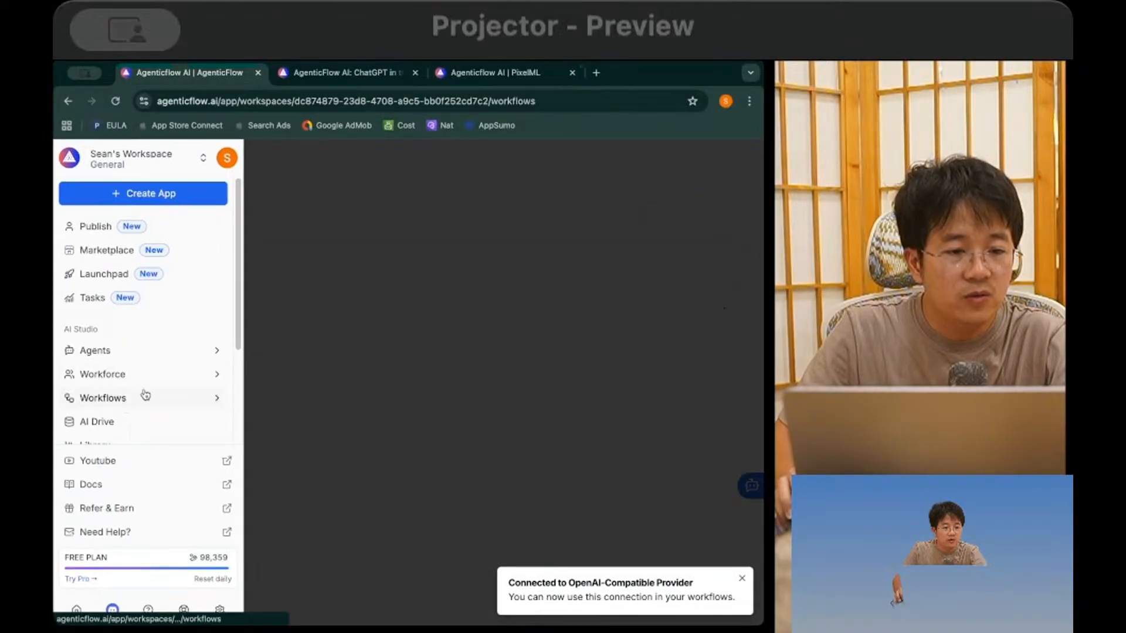
click(143, 397)
click(215, 295)
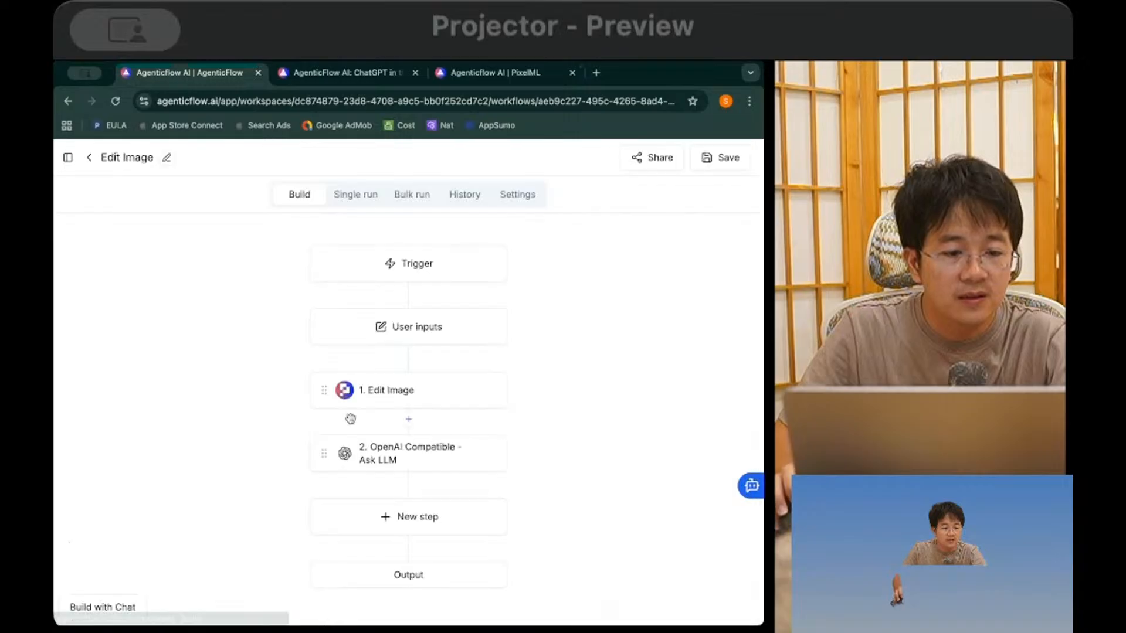
click(427, 445)
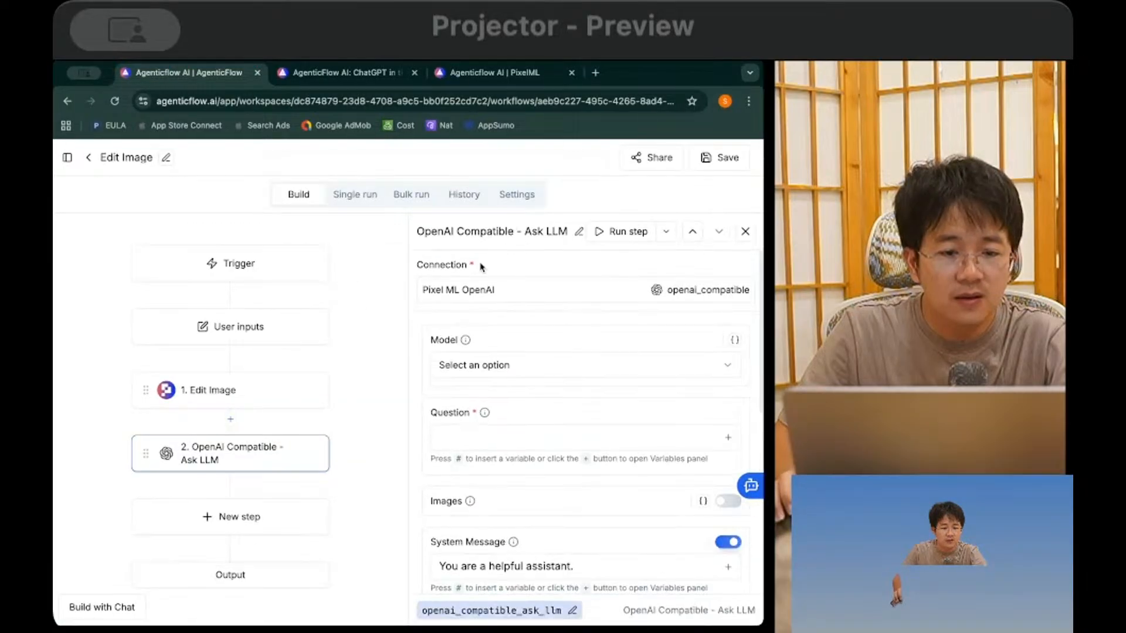
Step: Set the Ask LLM step's connection to openai_compatible_2 and save the workflow
click(472, 289)
click(394, 399)
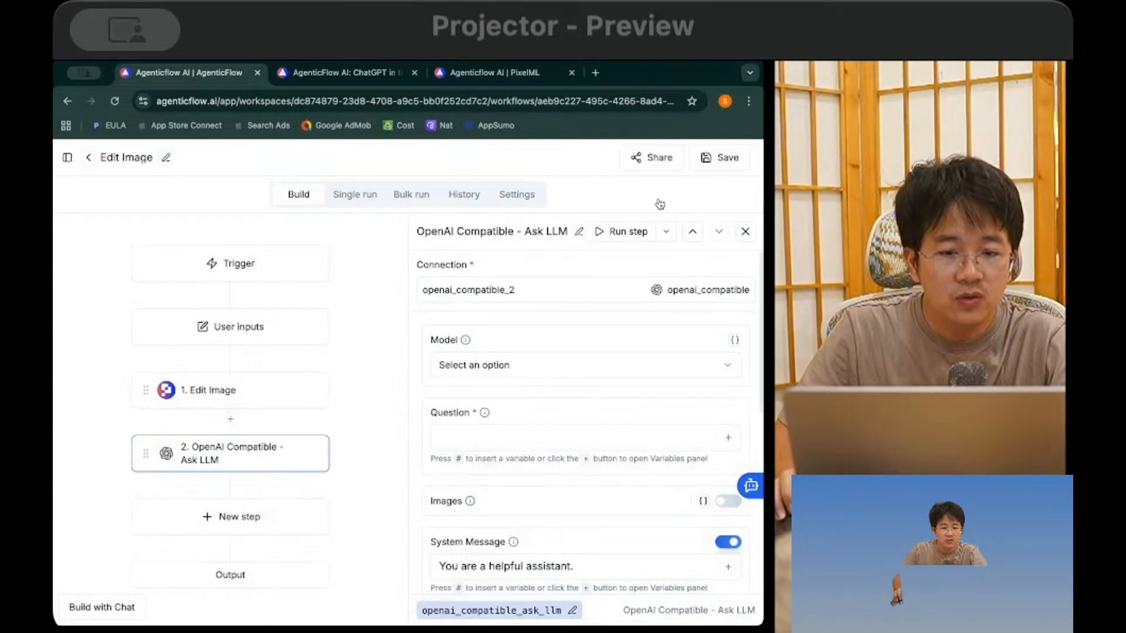
click(720, 157)
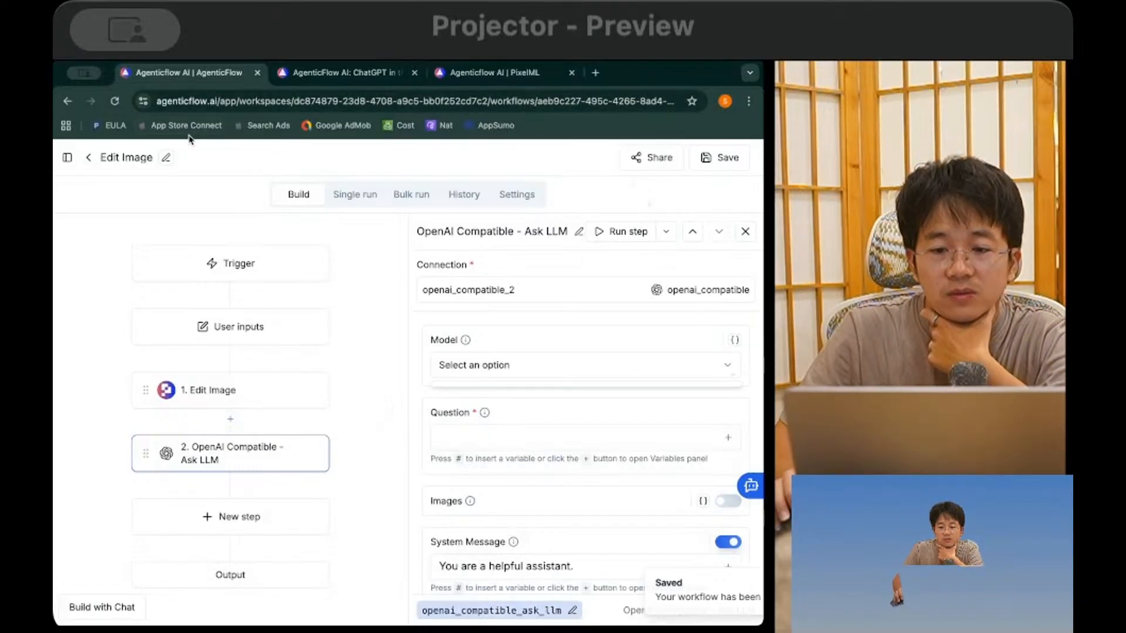
Step: Leave the workflow and go back to the OpenAI-Compatible Provider page in the workspace's connections
click(68, 102)
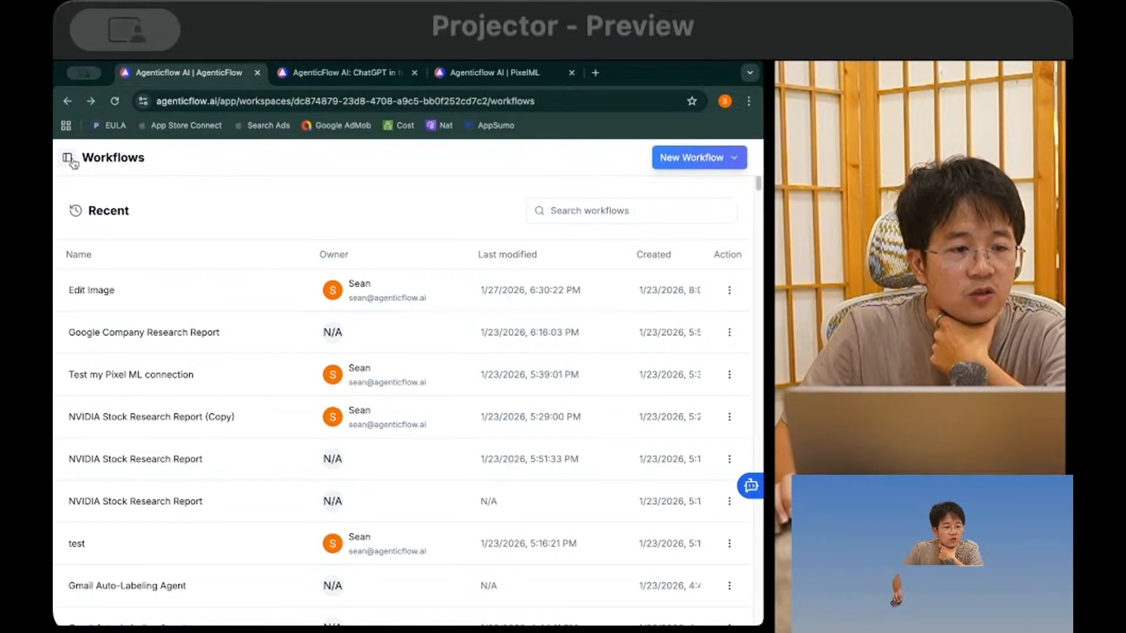
click(69, 159)
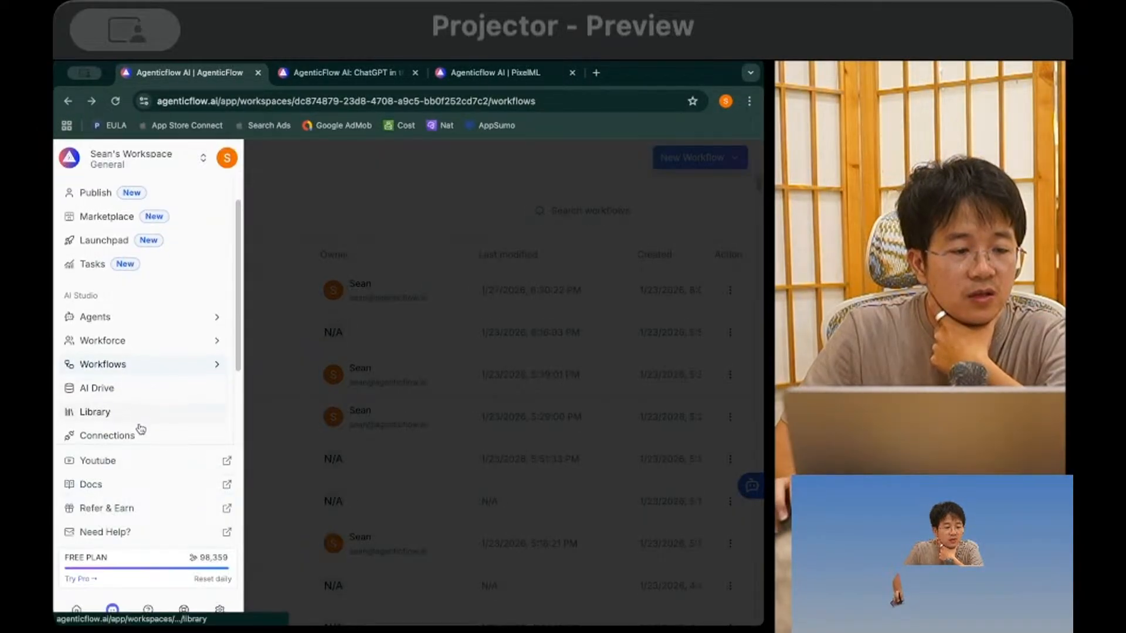
click(135, 435)
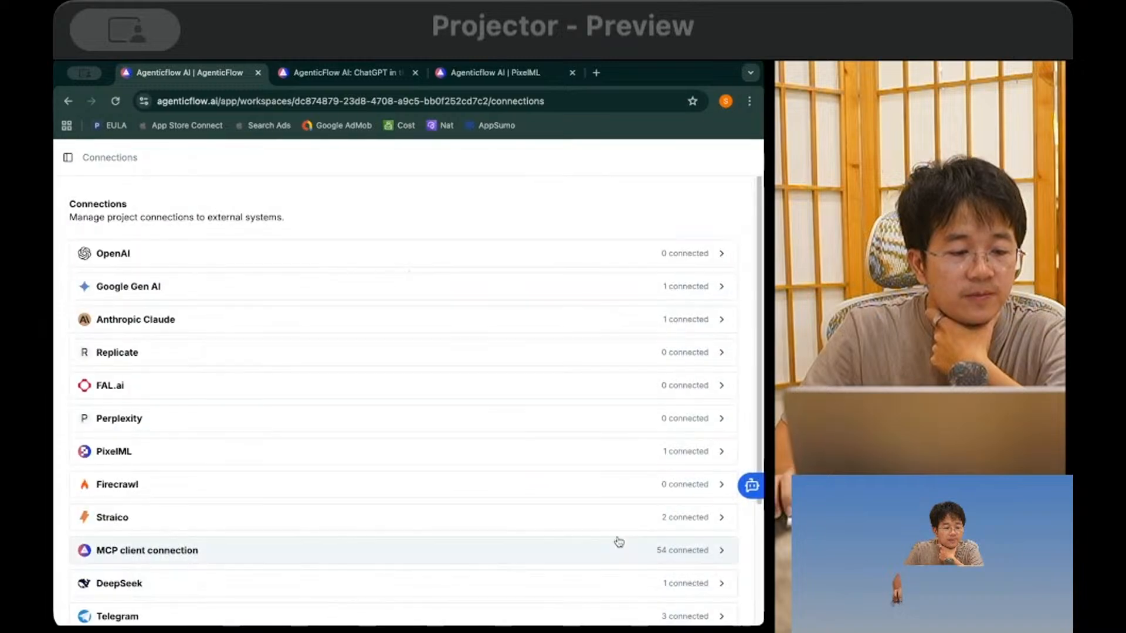
scroll(645, 557, down, 4)
click(692, 589)
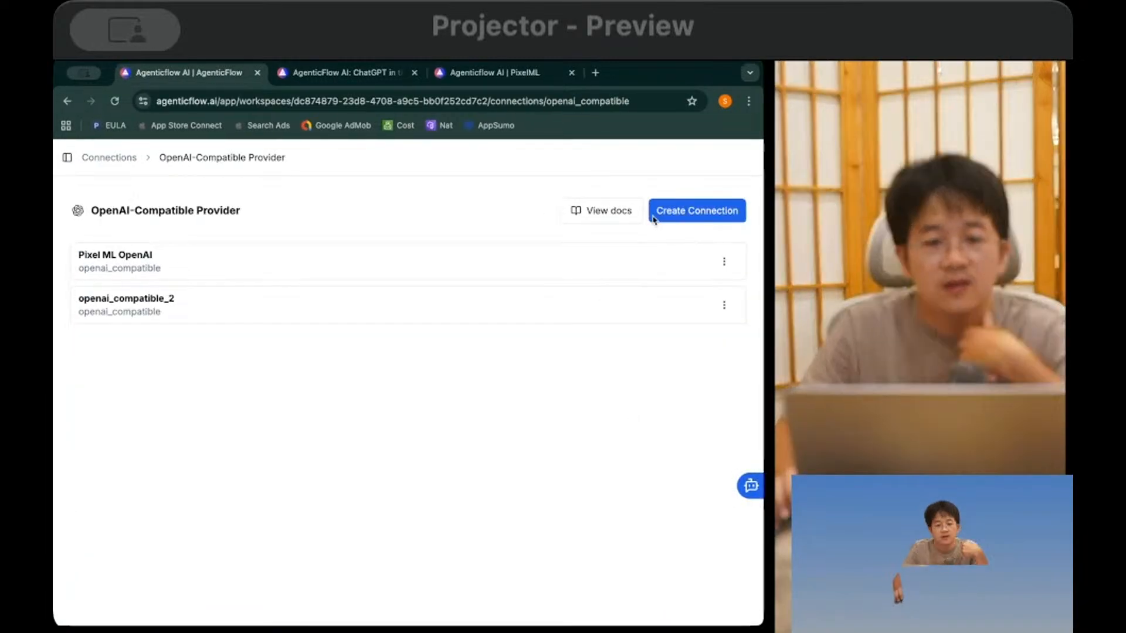
Step: Start creating another OpenAI-Compatible Provider connection
click(662, 212)
click(461, 410)
key(ctrl+v)
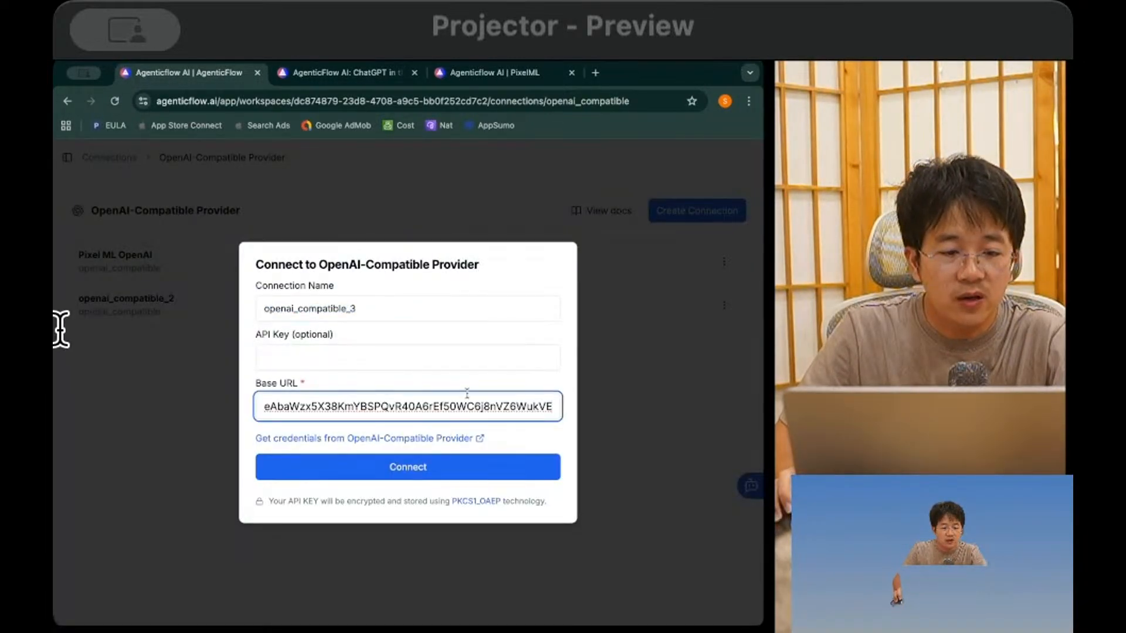
key(ctrl+a)
key(BackSpace)
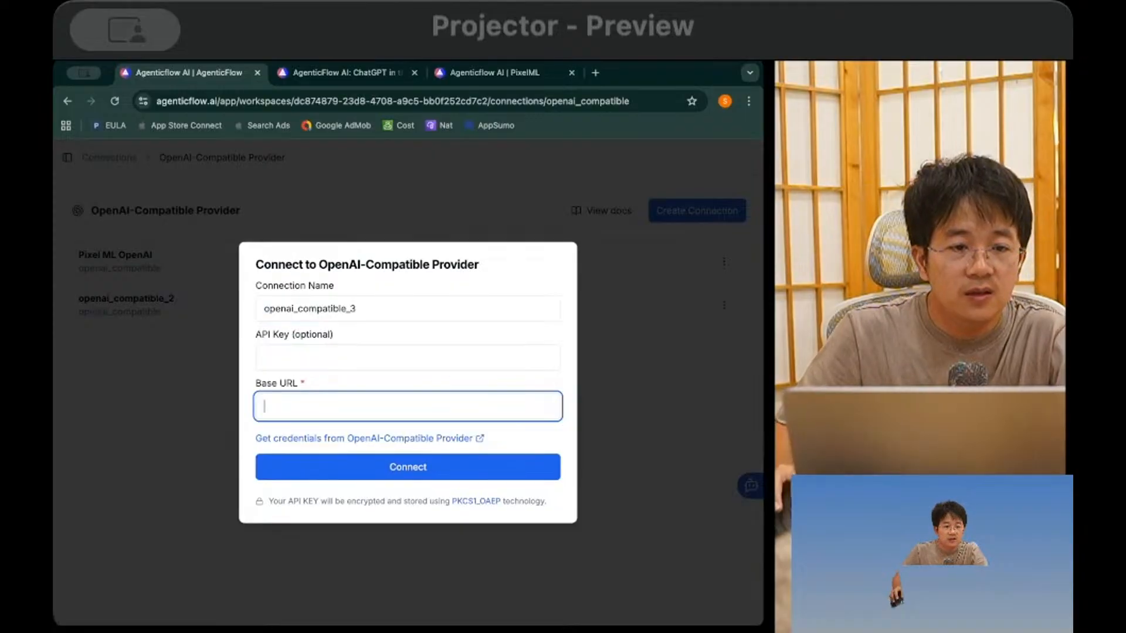
click(405, 357)
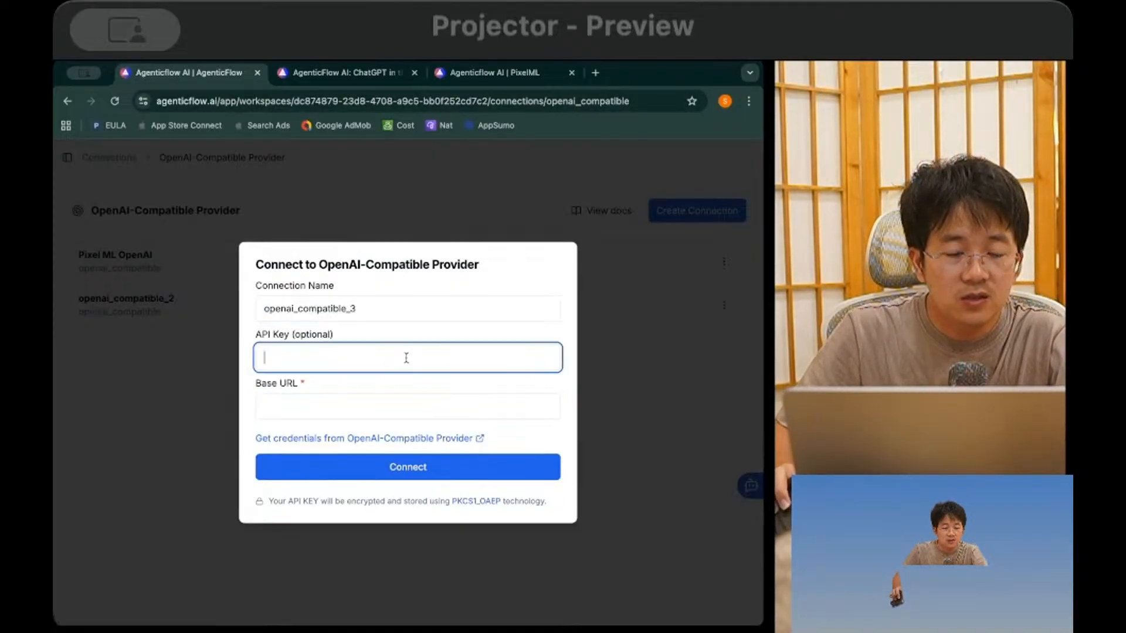
key(super+Tab)
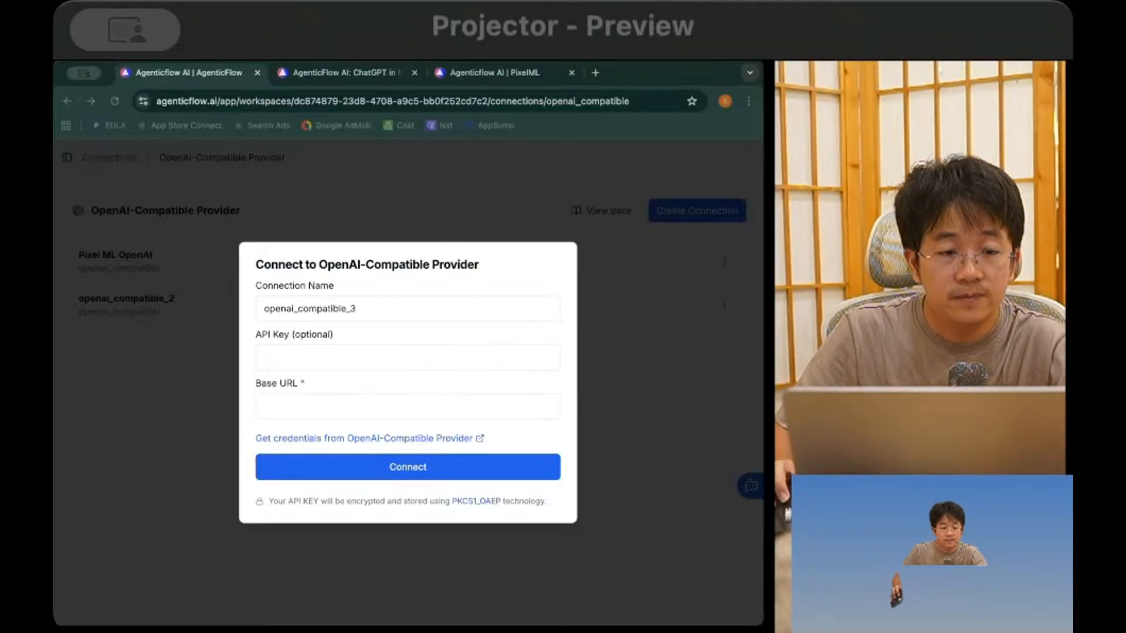
key(super+Tab)
click(365, 404)
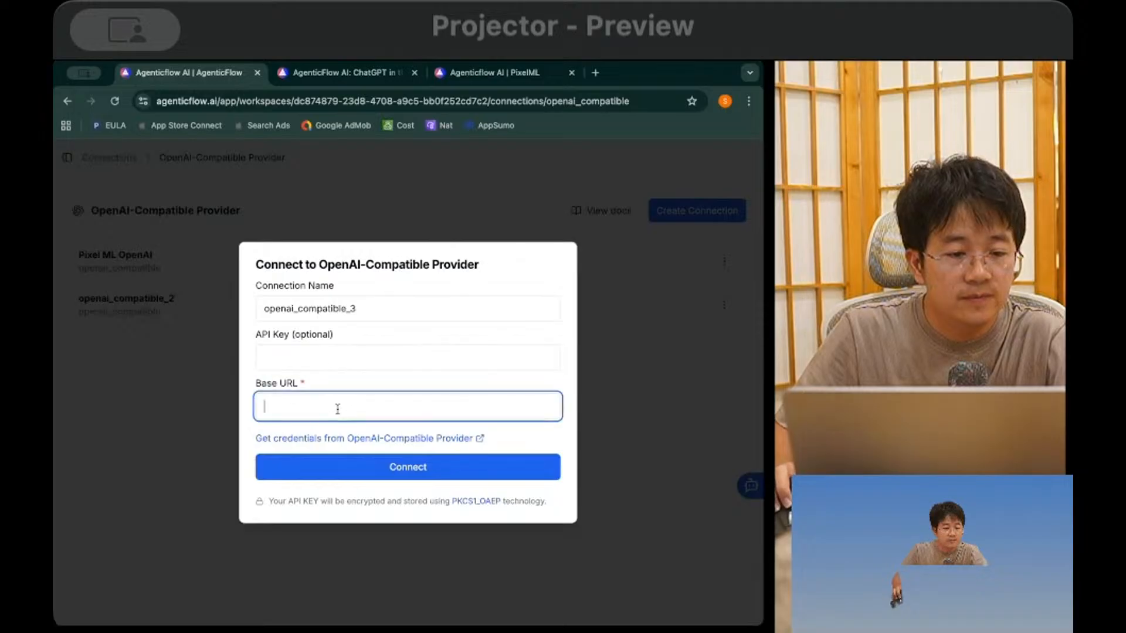
key(super+v)
text(v1)
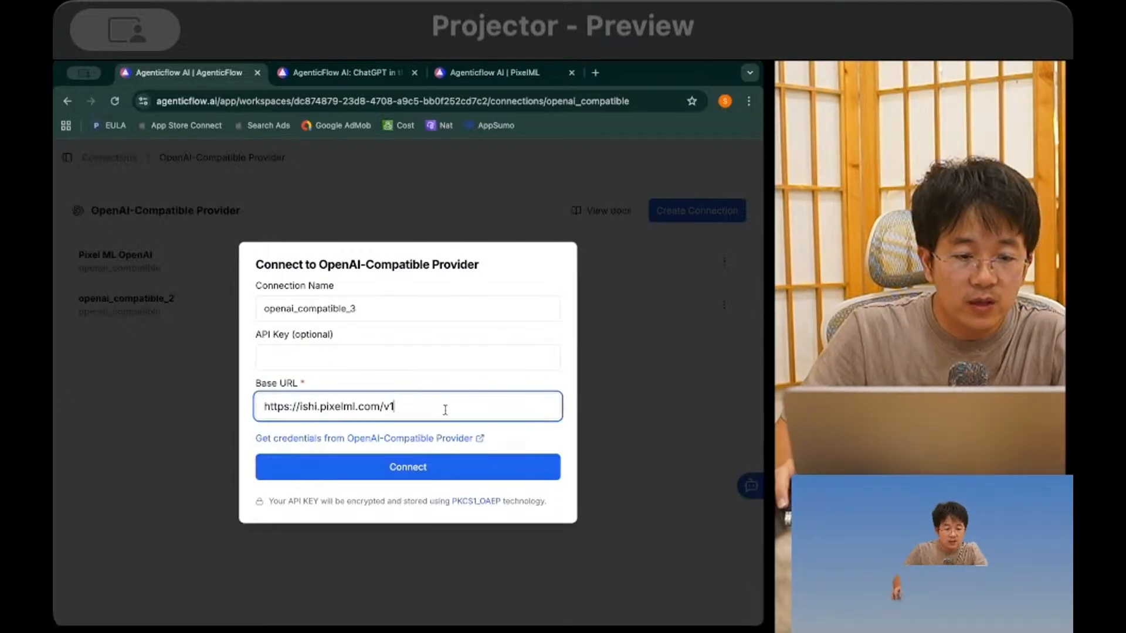
Step: Copy the API key from the PixelML platform, paste it into the new connection's API key field and connect
click(454, 66)
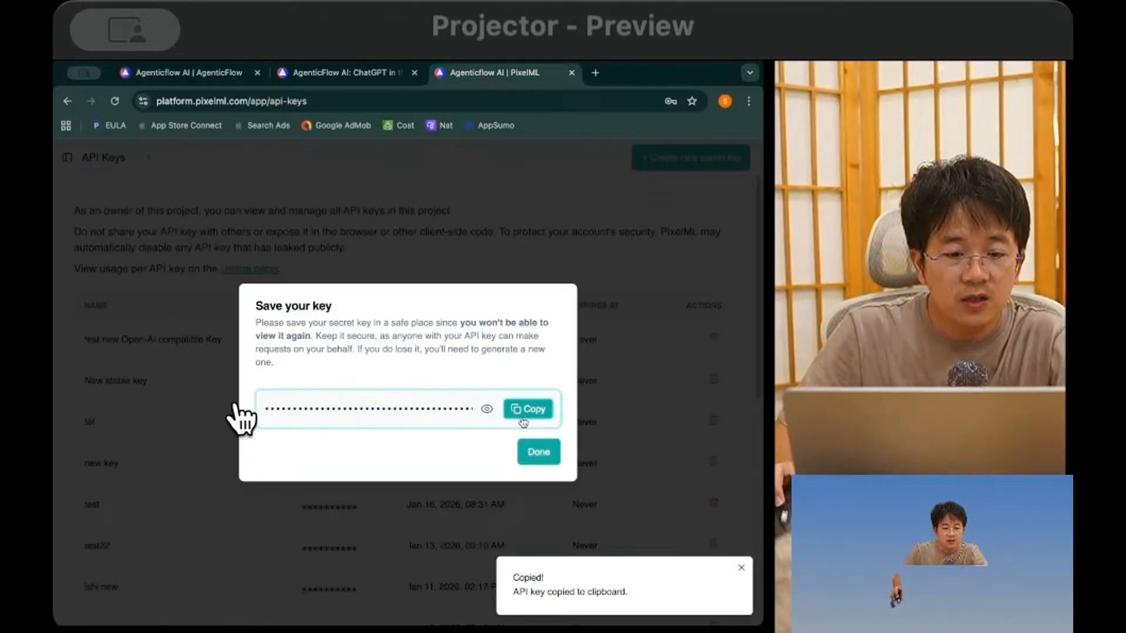
click(220, 69)
click(390, 351)
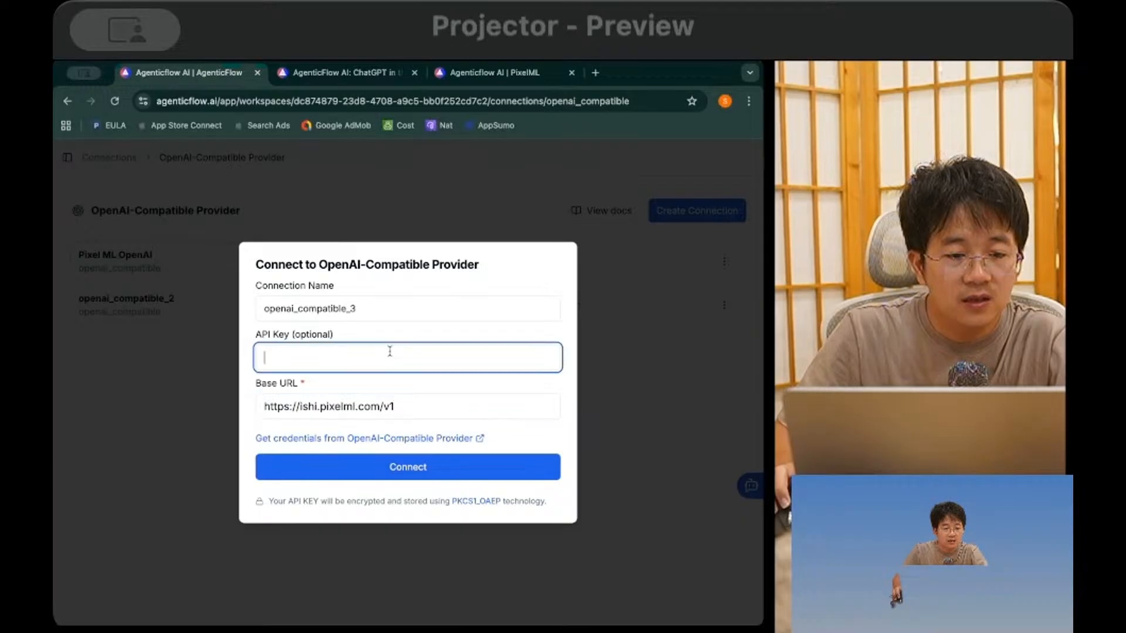
key(super+v)
click(404, 466)
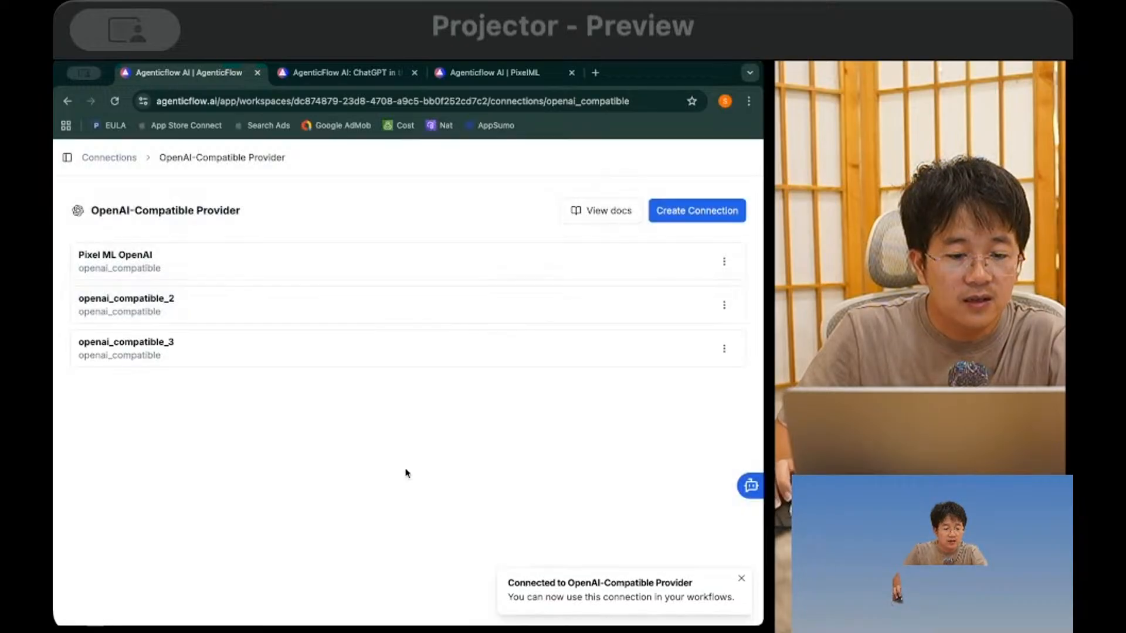
Step: Reopen the Edit Image workflow and set its OpenAI Compatible - Ask LLM step's connection to openai_compatible_3
click(66, 157)
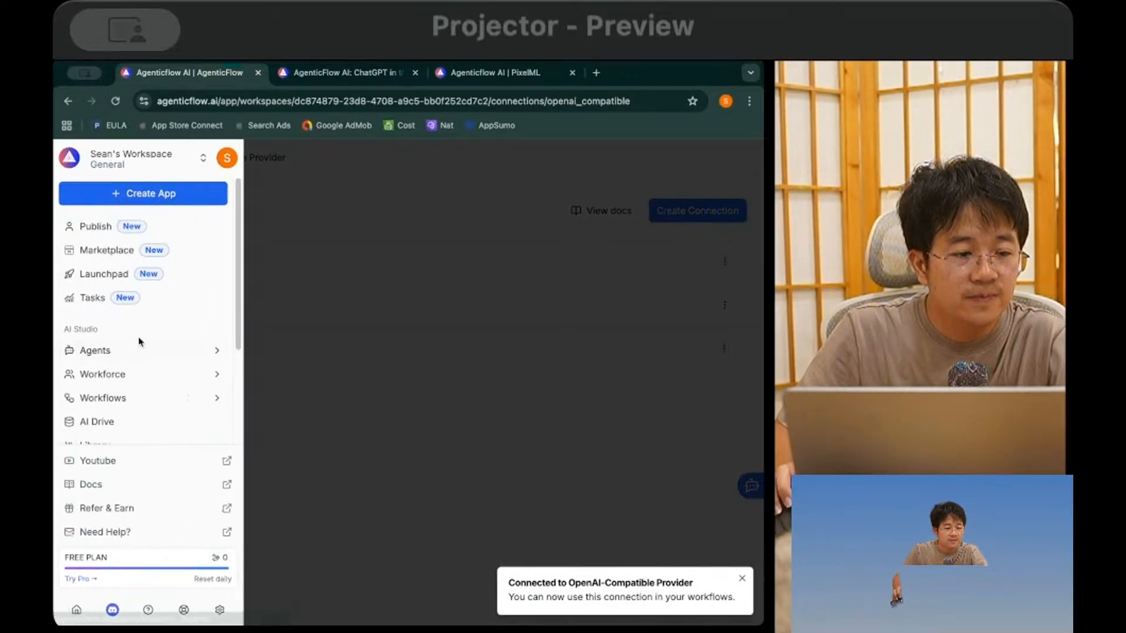
click(113, 397)
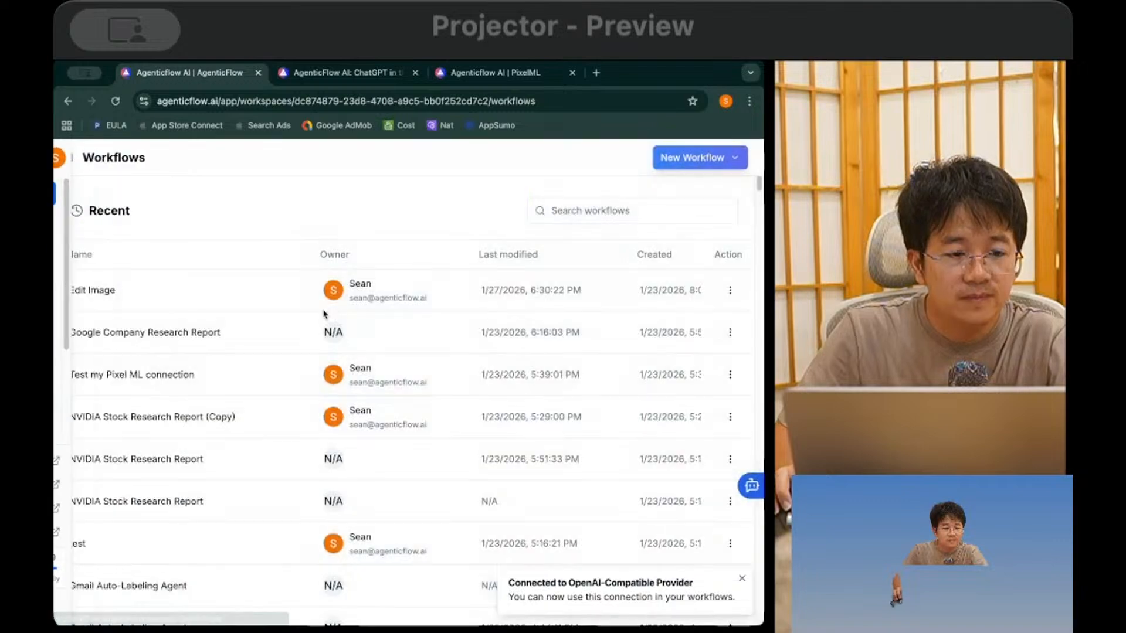
click(223, 285)
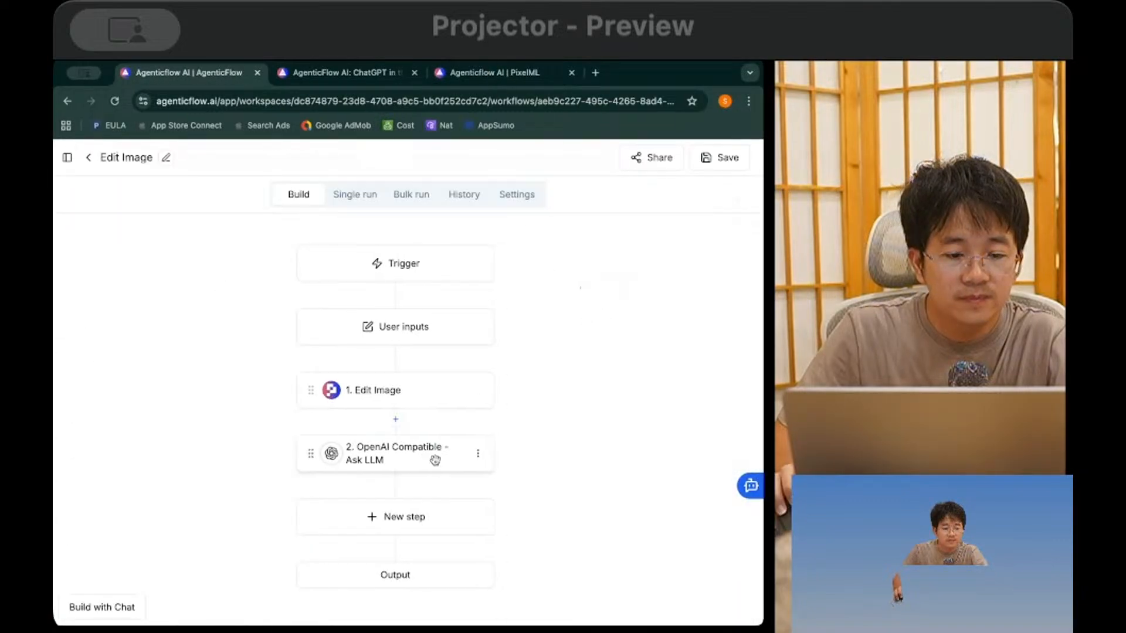
click(432, 459)
click(515, 288)
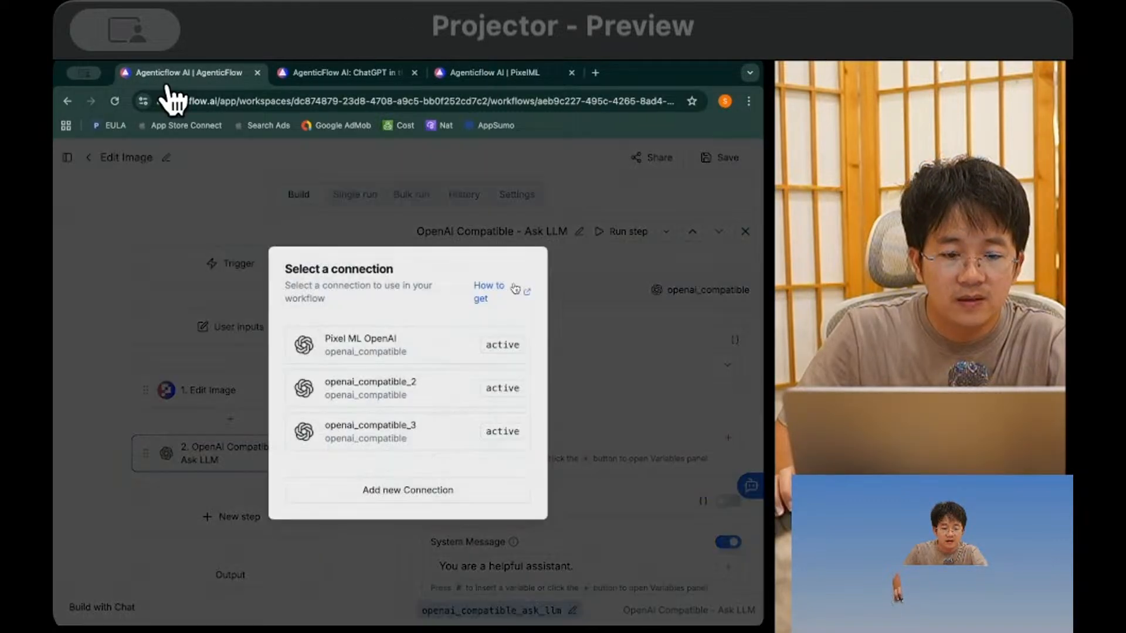
click(415, 428)
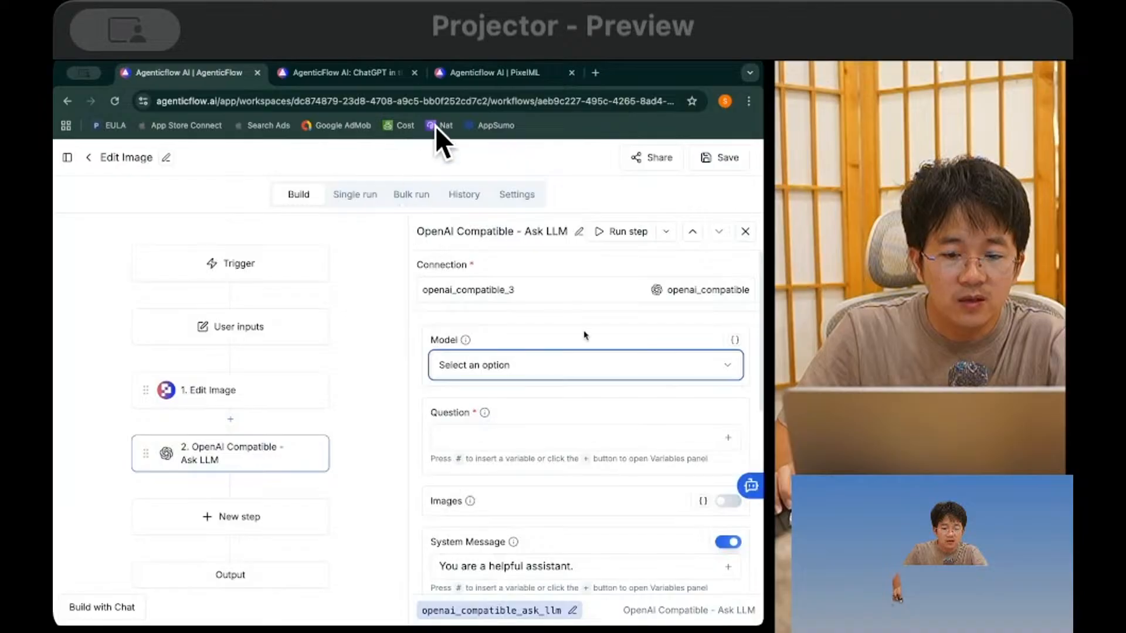
Step: Save the Edit Image workflow and try to open the Ask LLM step's model list
click(719, 158)
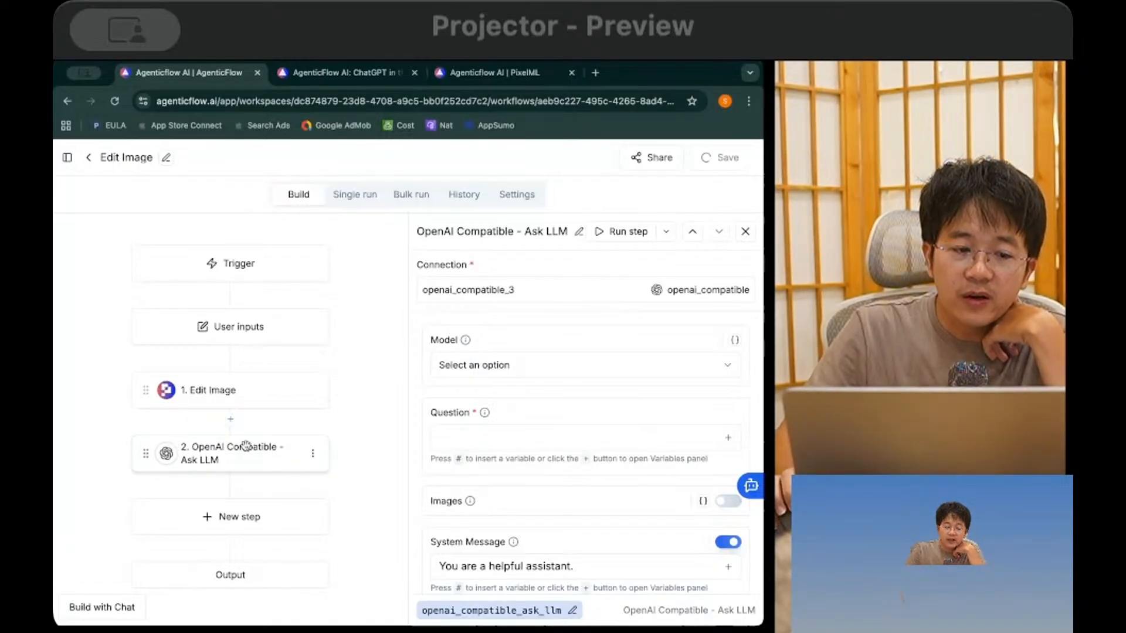
click(461, 369)
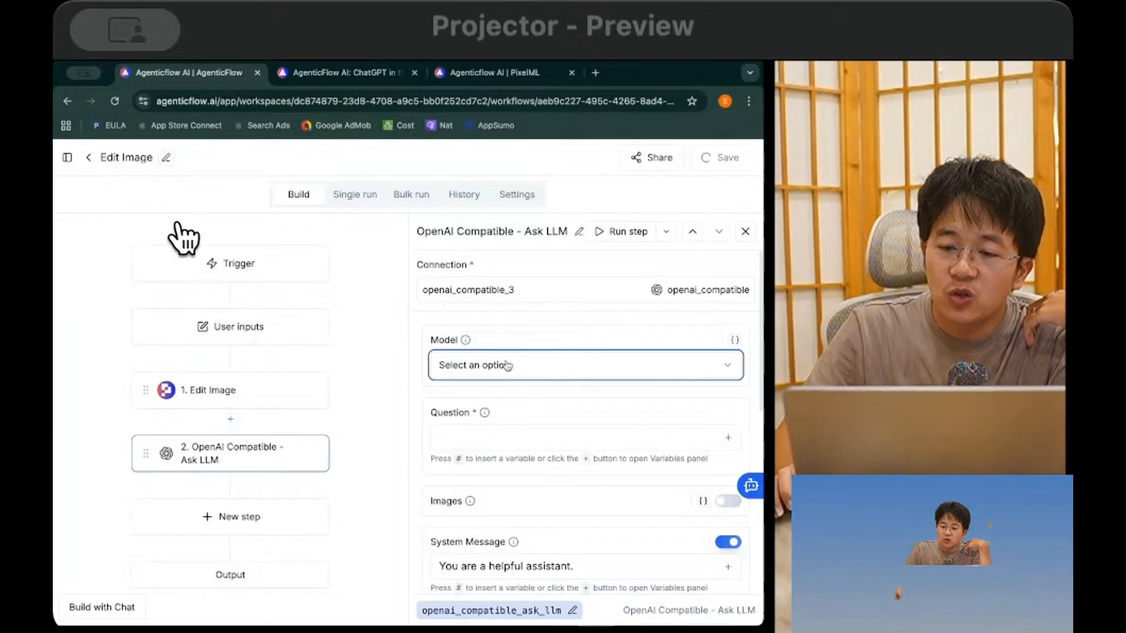
scroll(470, 399, down, 1)
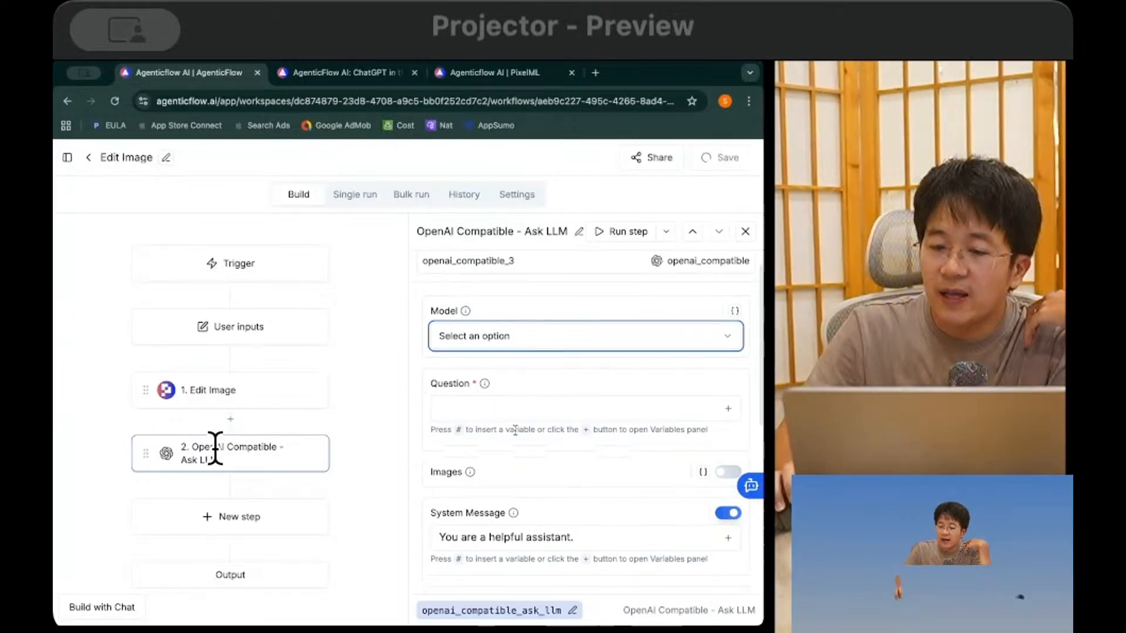
Step: Search the built-in tools for "ask ai" and add the Ask AI tool as a new step at the workflow's end
click(229, 515)
click(494, 282)
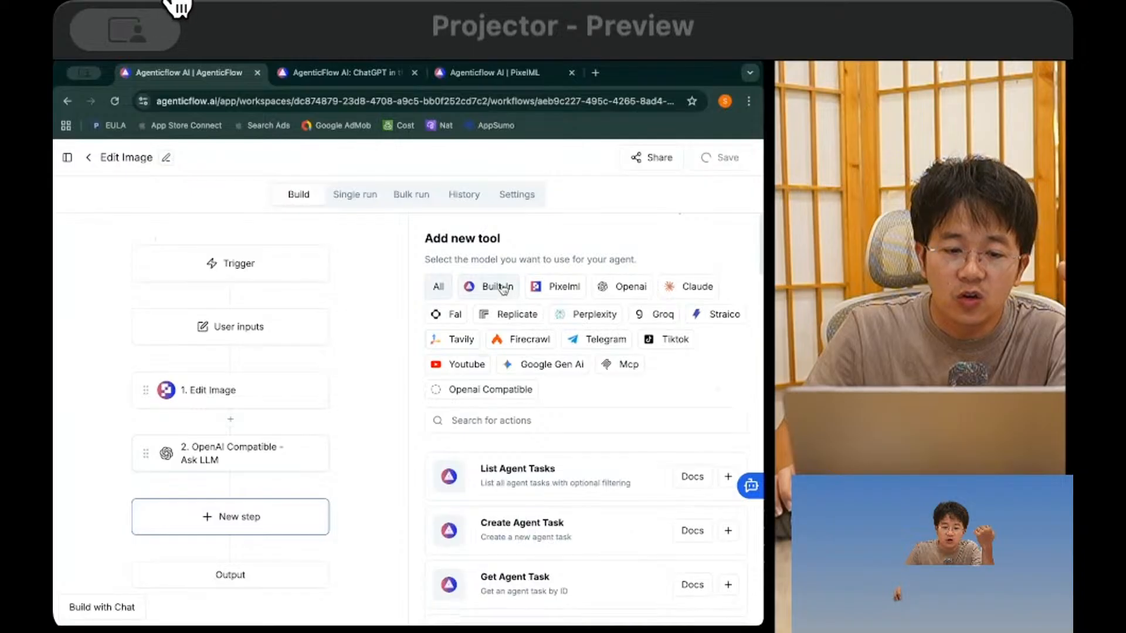
click(542, 421)
text(ask ai)
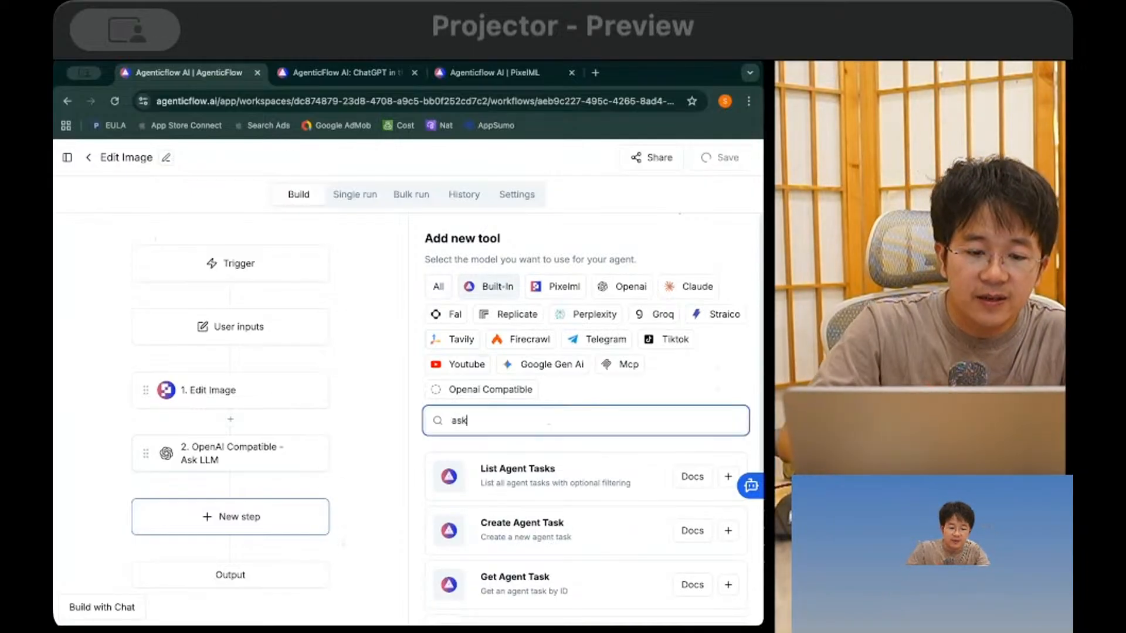
click(728, 476)
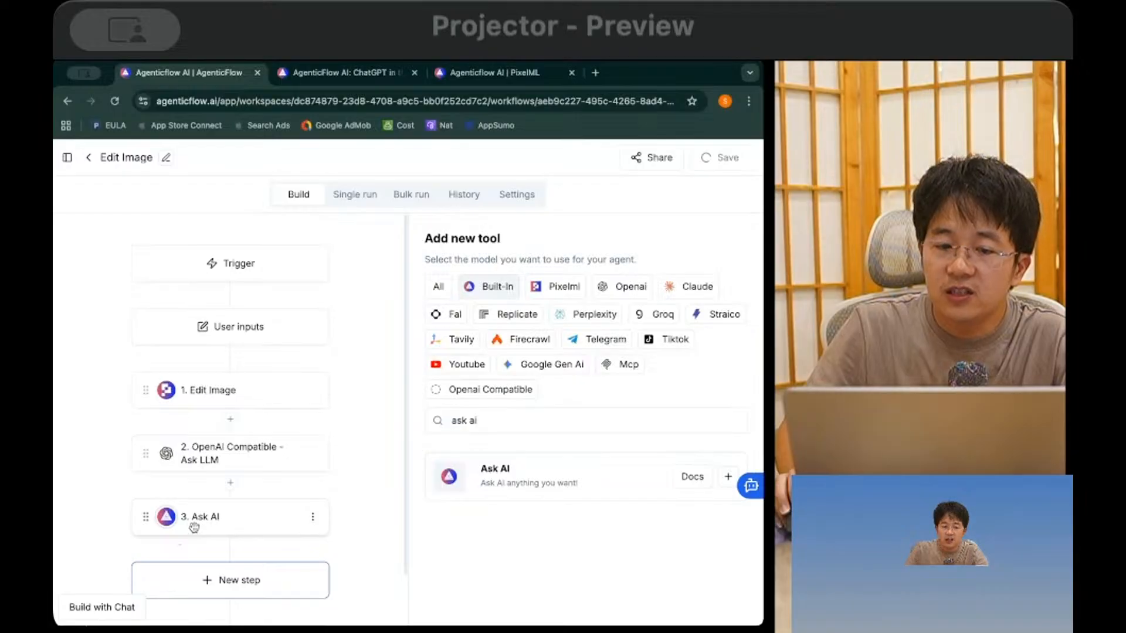
Step: Add Pixelml's Ask AI advance tool to the workflow and move it directly after the Edit Image step
click(580, 285)
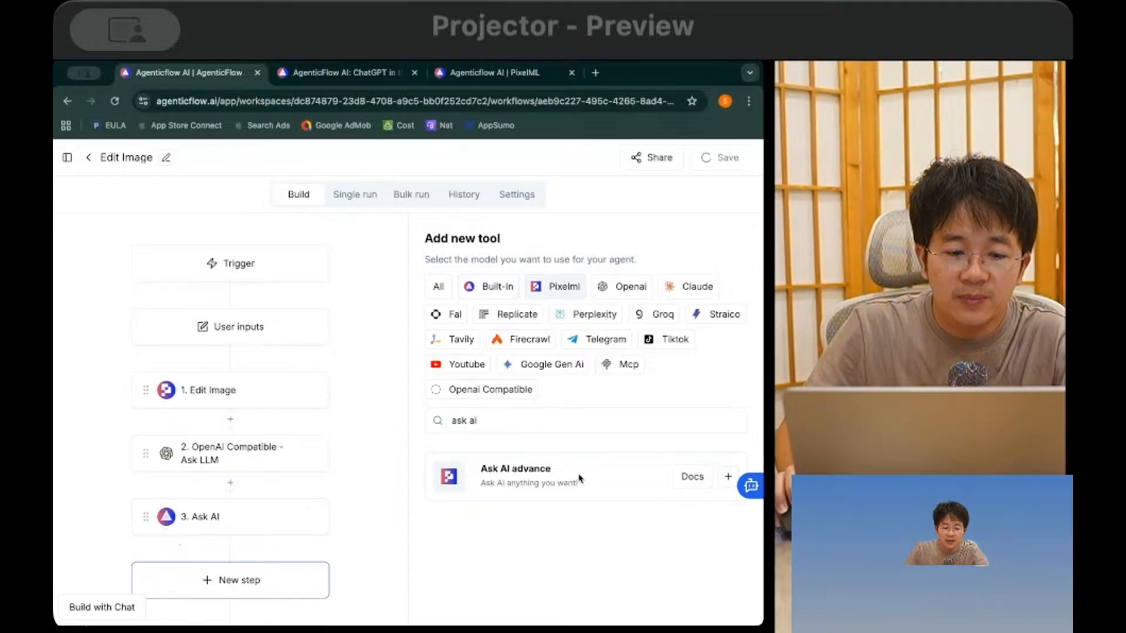
click(728, 477)
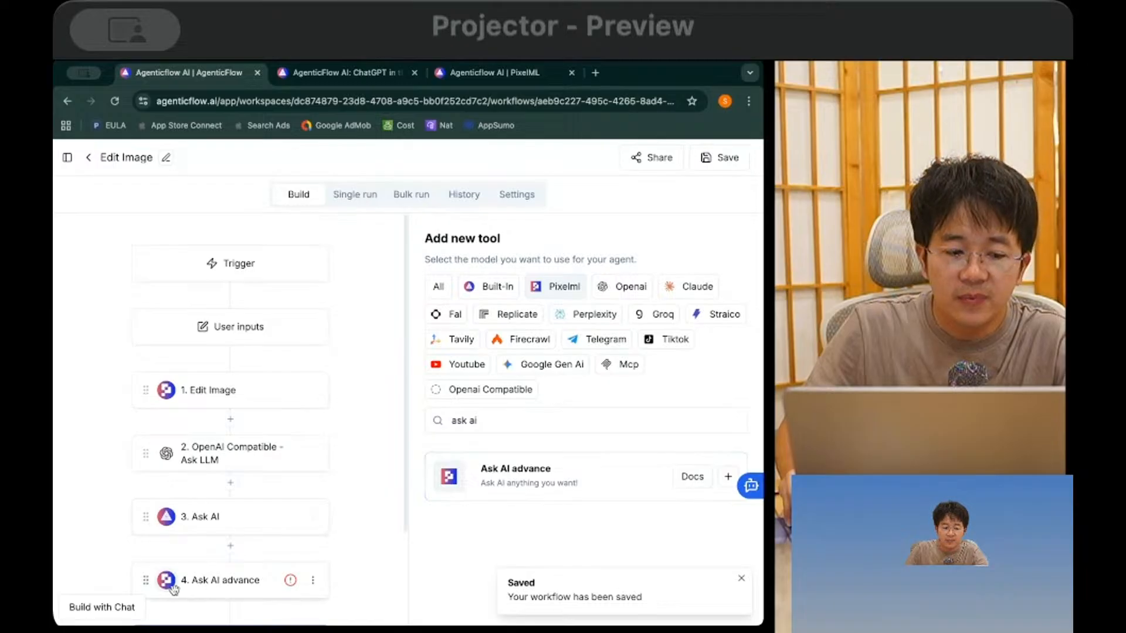
drag(173, 589, 228, 443)
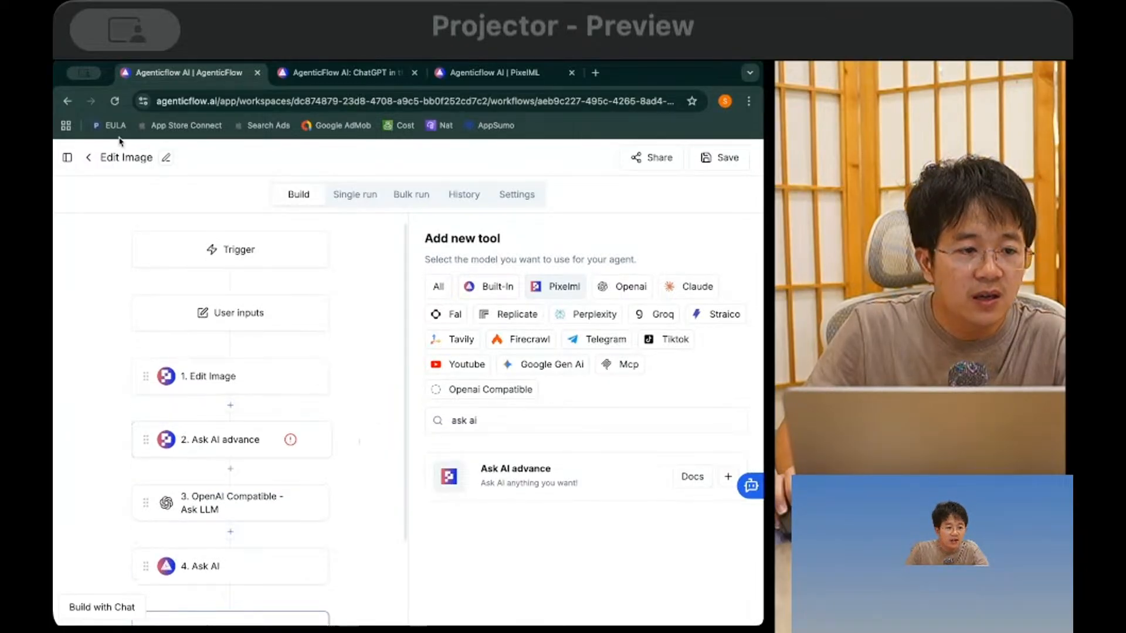
Step: Open the Company Research Analyst agent and bring up its model selection
click(67, 157)
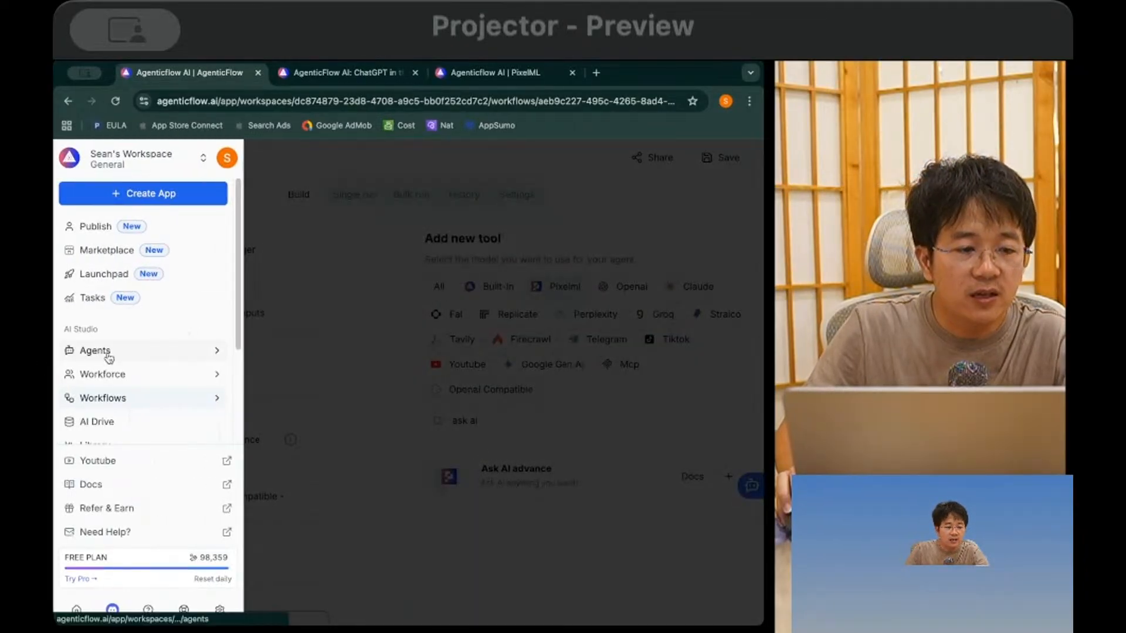
click(108, 354)
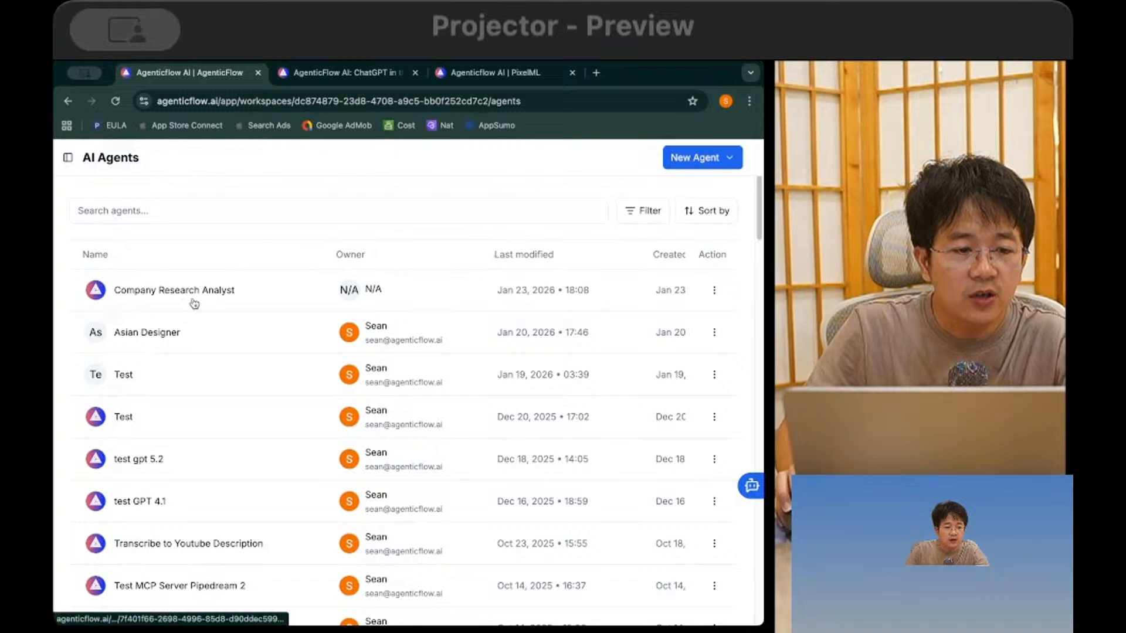
click(194, 304)
click(605, 194)
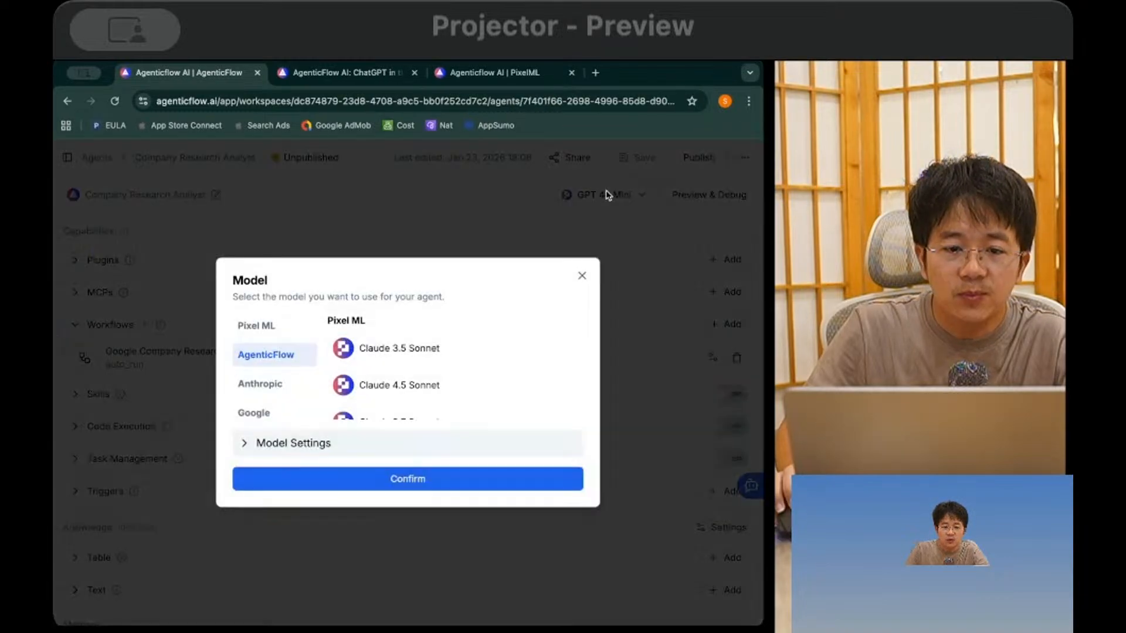
Step: Look through the model providers available to the agent and close the model selection without changing it
scroll(284, 383, down, 4)
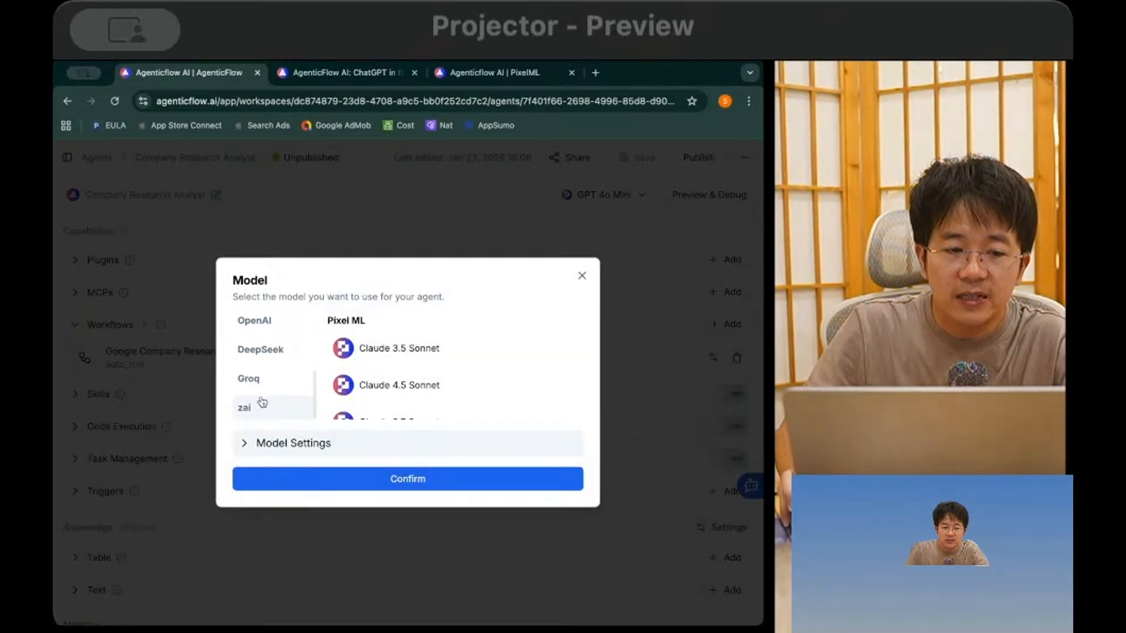
scroll(290, 375, up, 4)
scroll(290, 353, down, 1)
scroll(290, 351, down, 4)
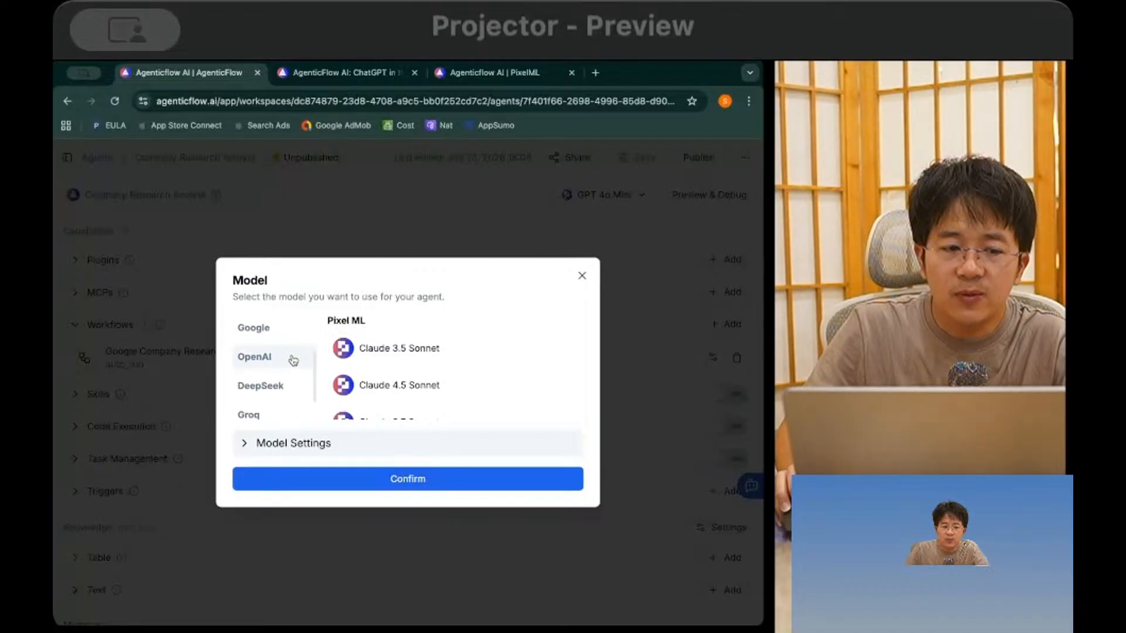
scroll(287, 370, up, 5)
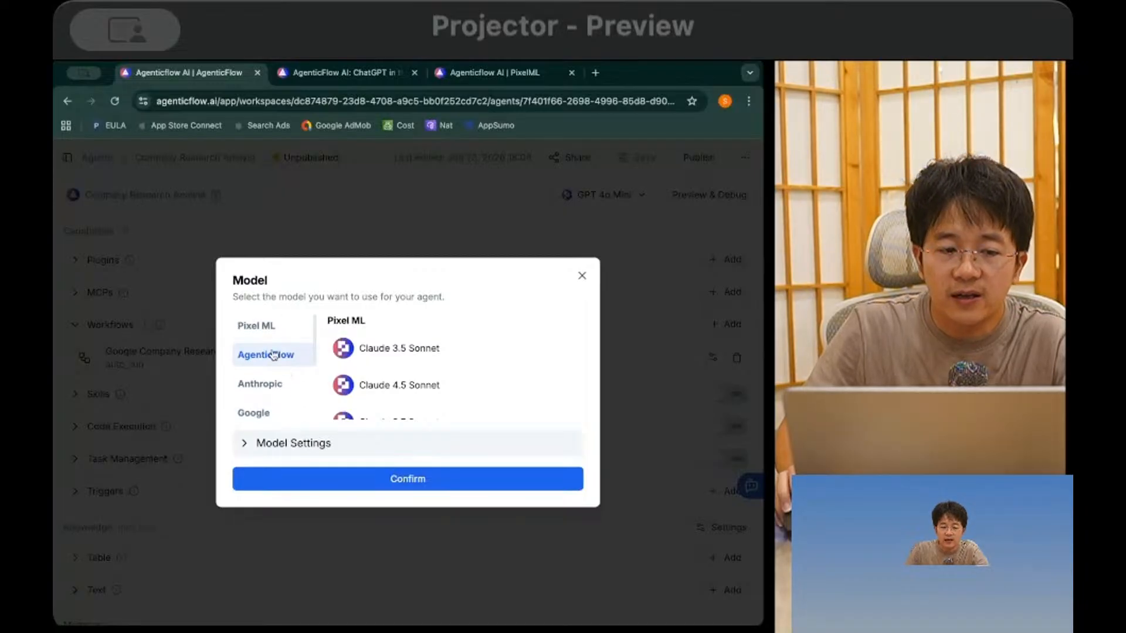
scroll(287, 375, down, 4)
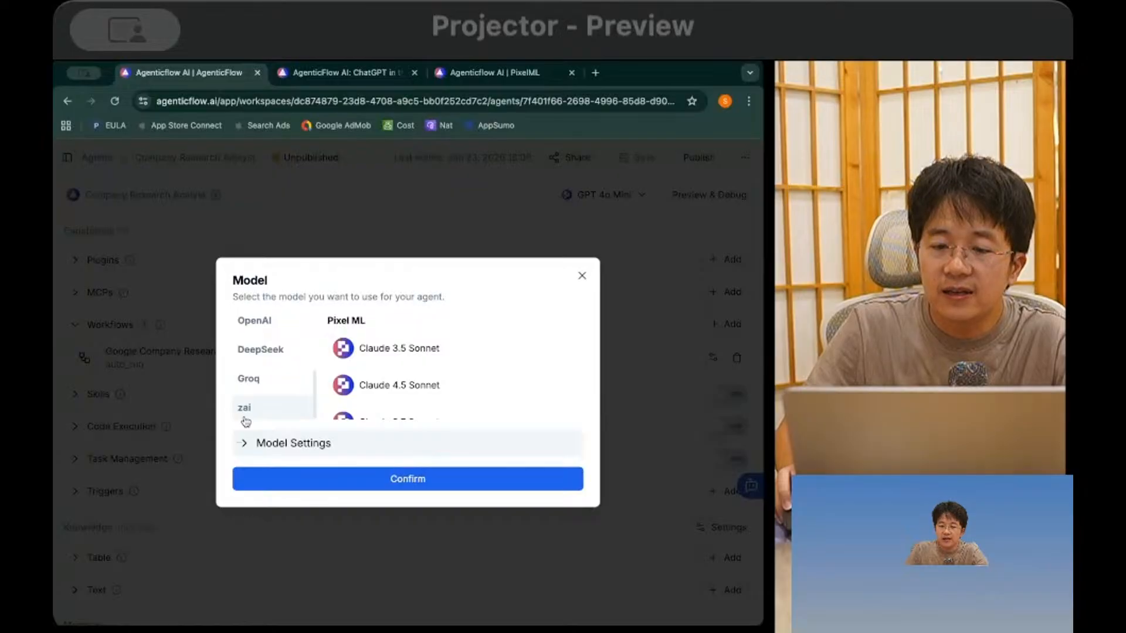
click(378, 193)
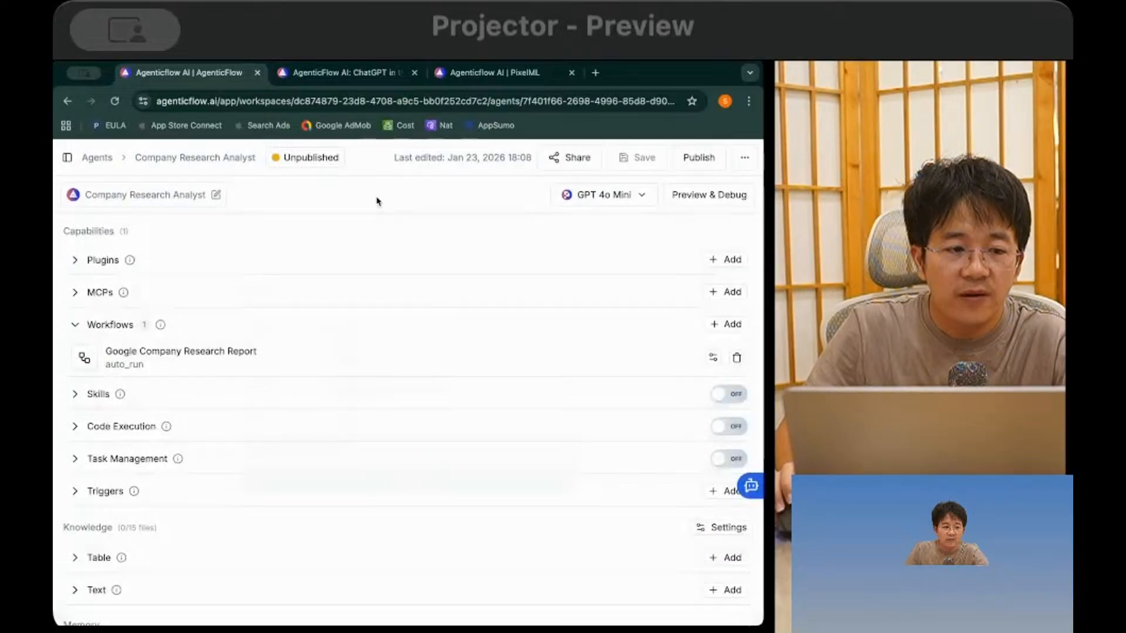
Step: Return to the Edit Image workflow and open the model list of its OpenAI Compatible - Ask LLM step
click(69, 159)
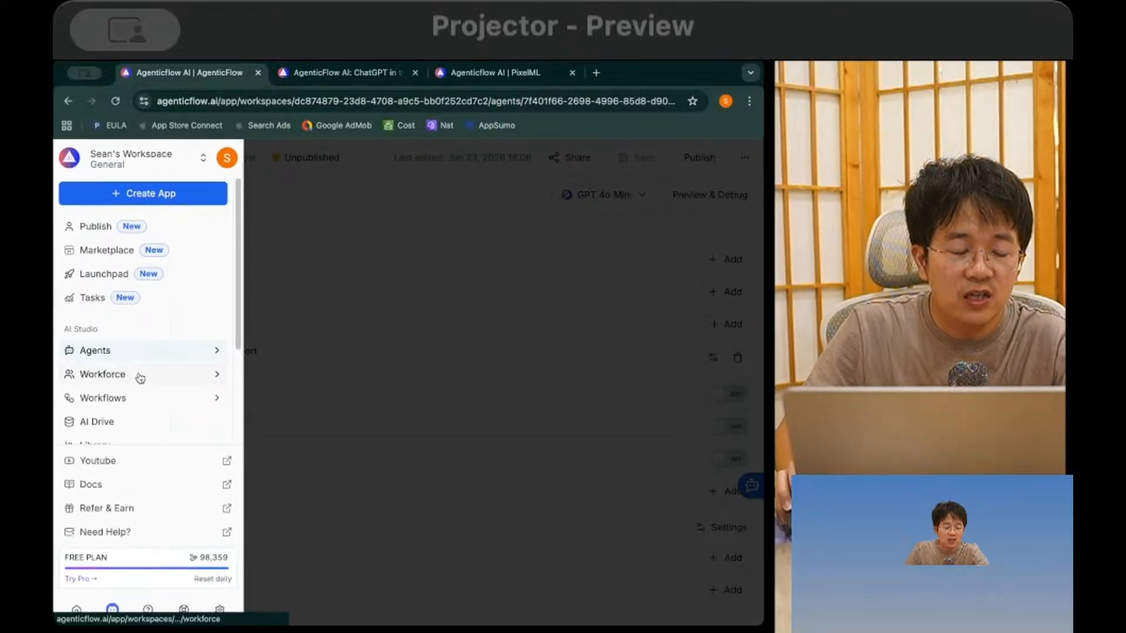
click(130, 405)
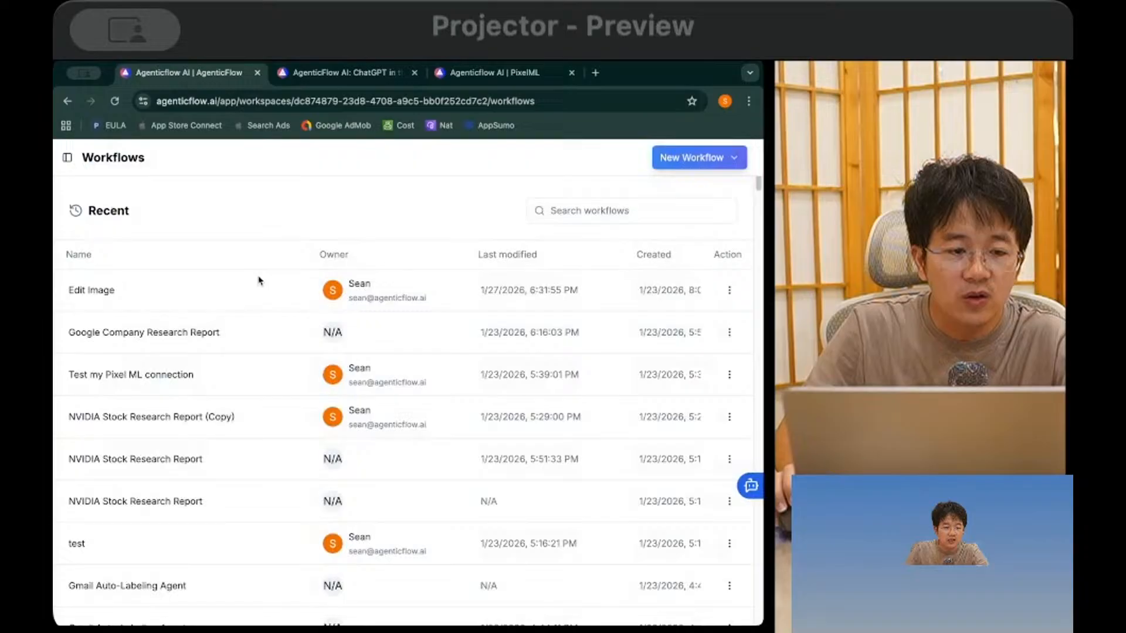
click(223, 289)
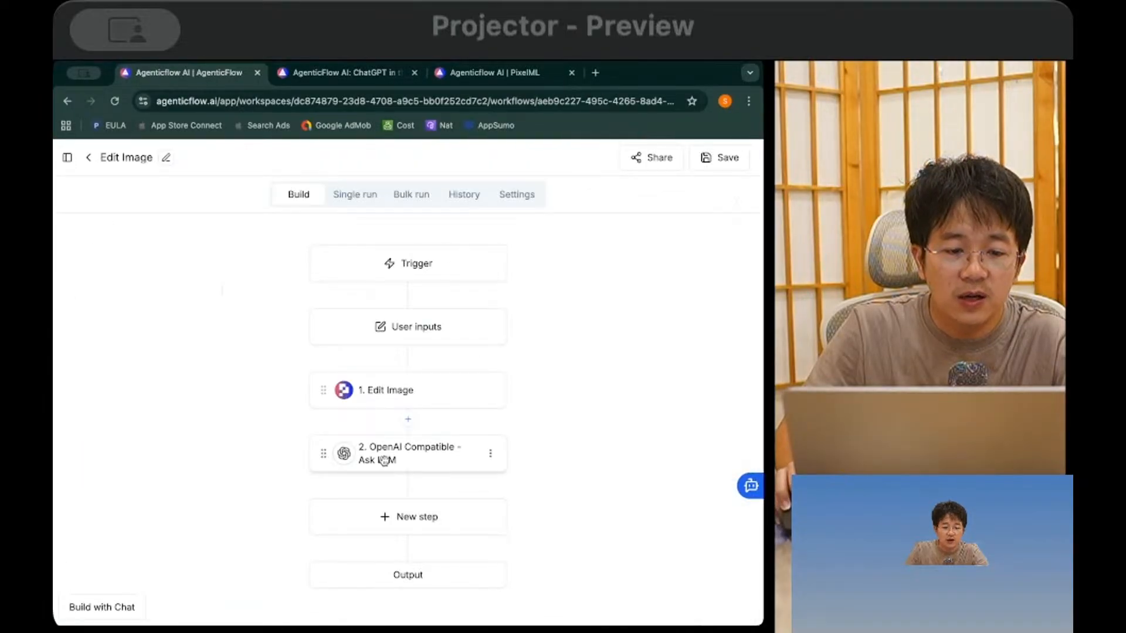
click(384, 460)
click(546, 365)
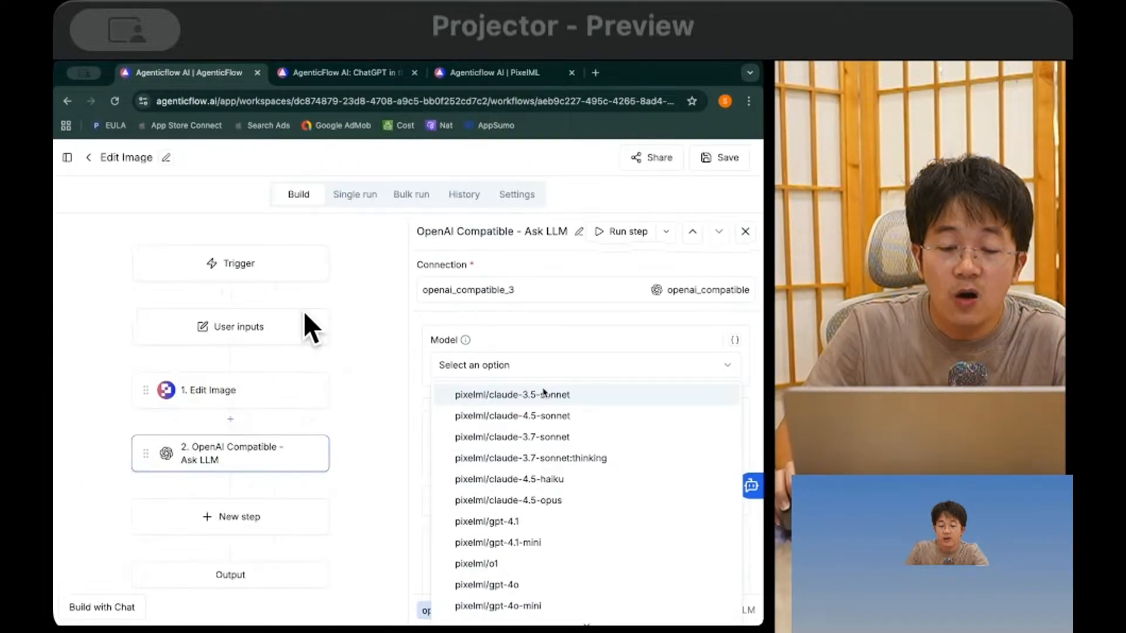
Step: Set the model of the OpenAI Compatible - Ask LLM step to pixelml/gpt-5.1-codex-mini
key(Escape)
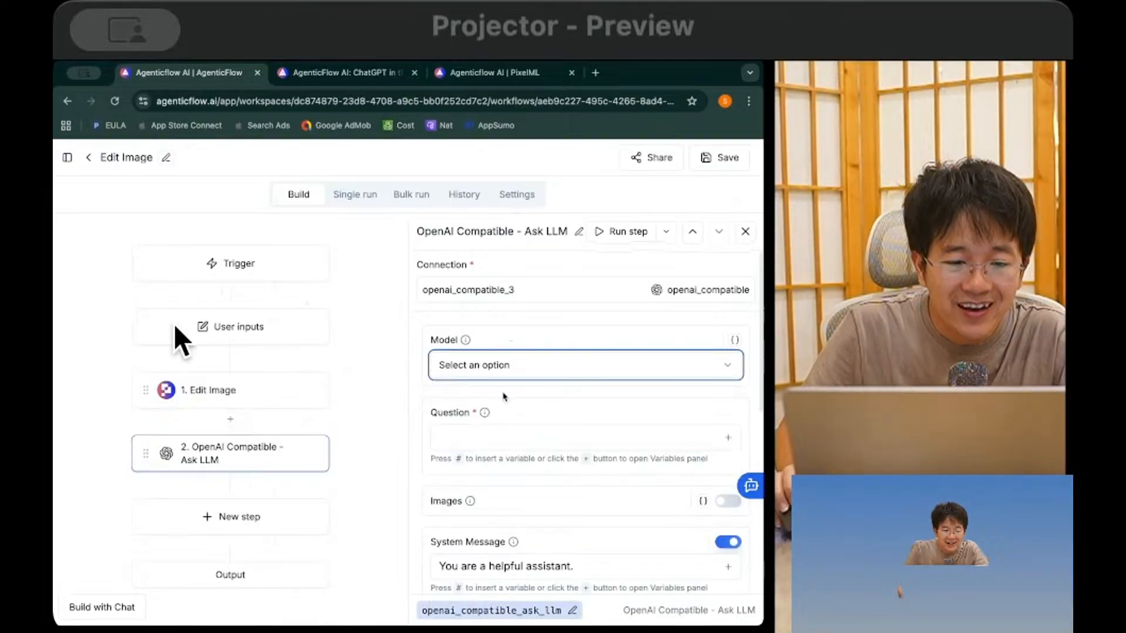
click(505, 364)
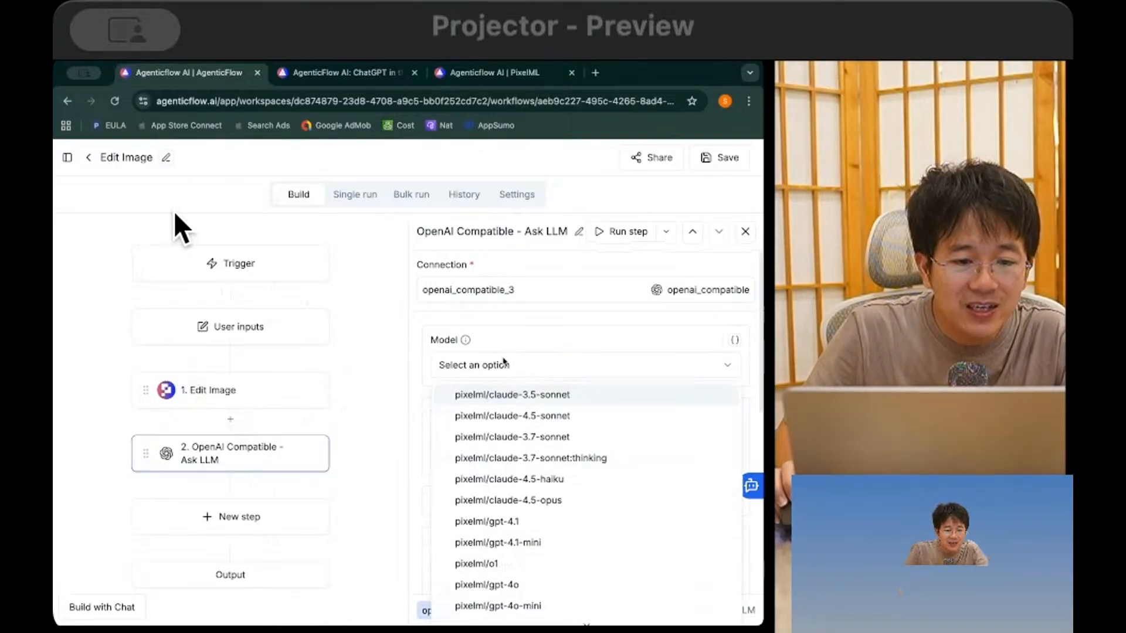
click(511, 310)
click(534, 366)
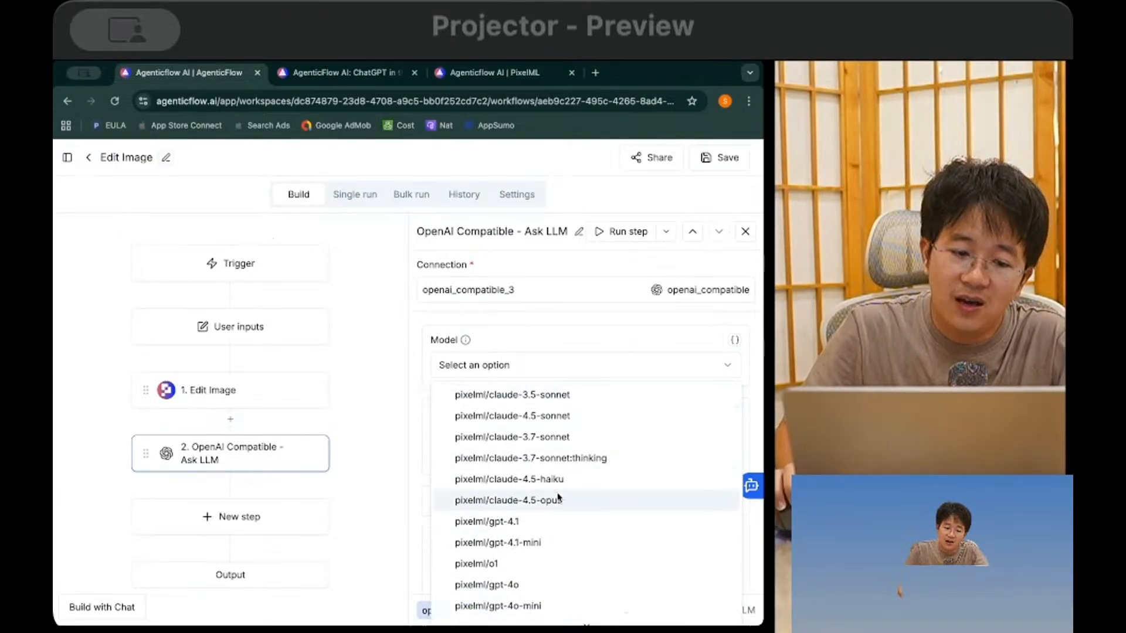
scroll(558, 498, down, 10)
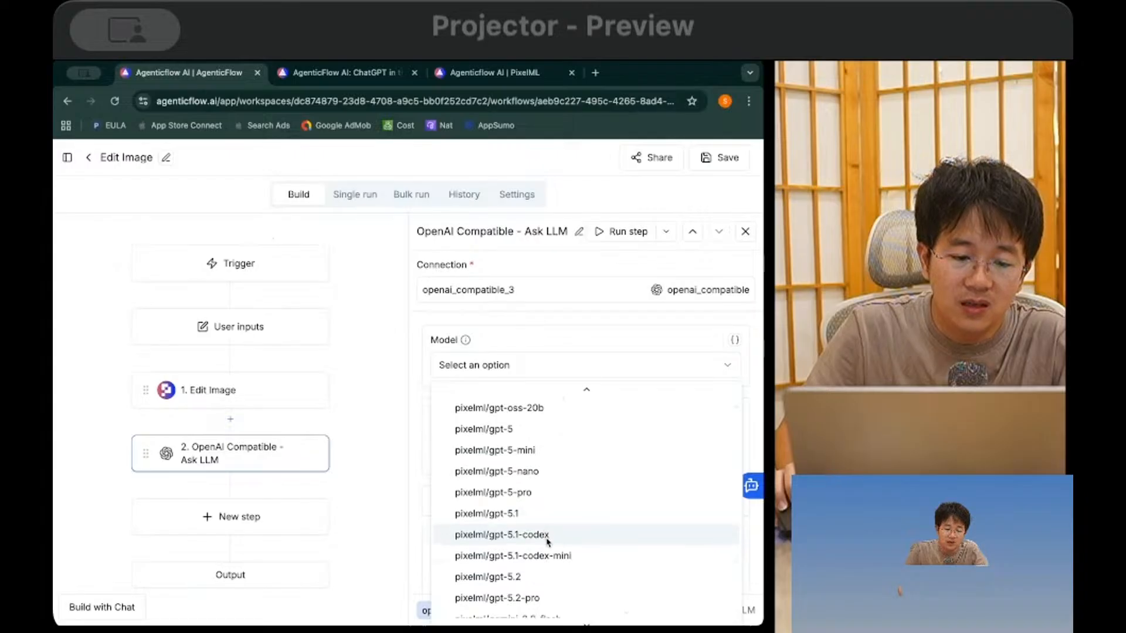
click(550, 555)
key(Tab)
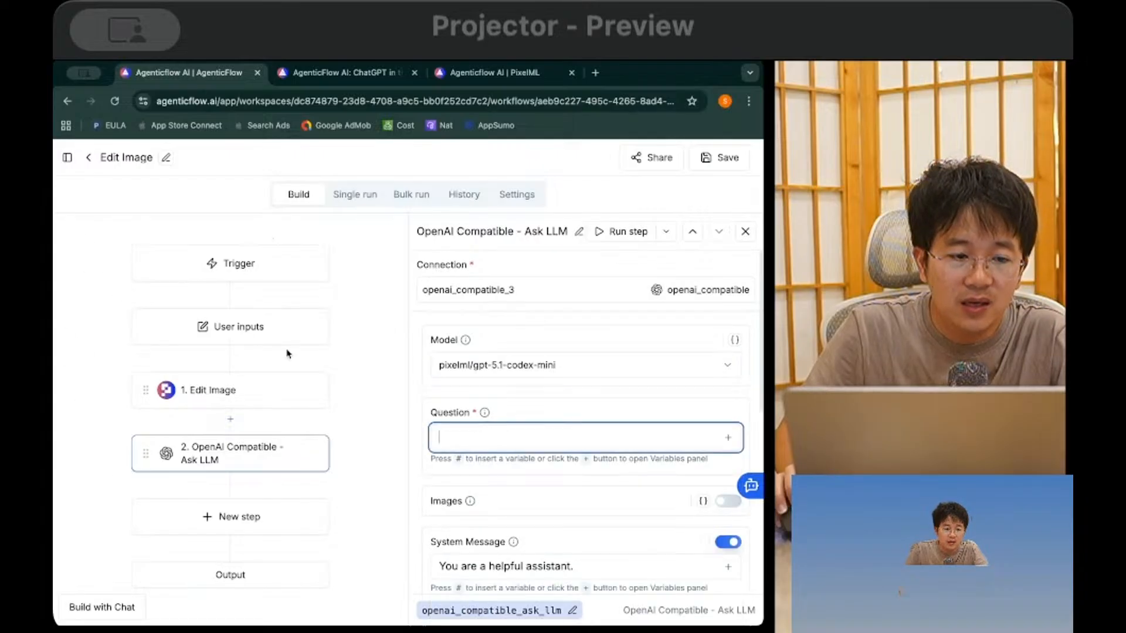
Step: Delete the Edit Image step and insert the text user input variable as the question of the Ask LLM step
click(314, 389)
click(314, 420)
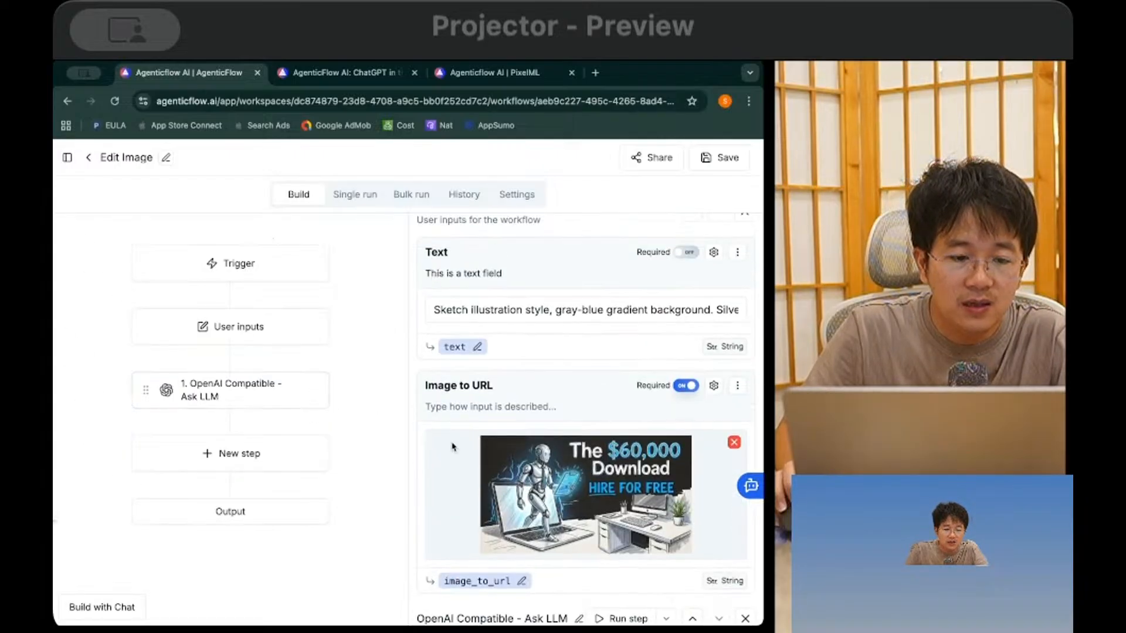
click(480, 430)
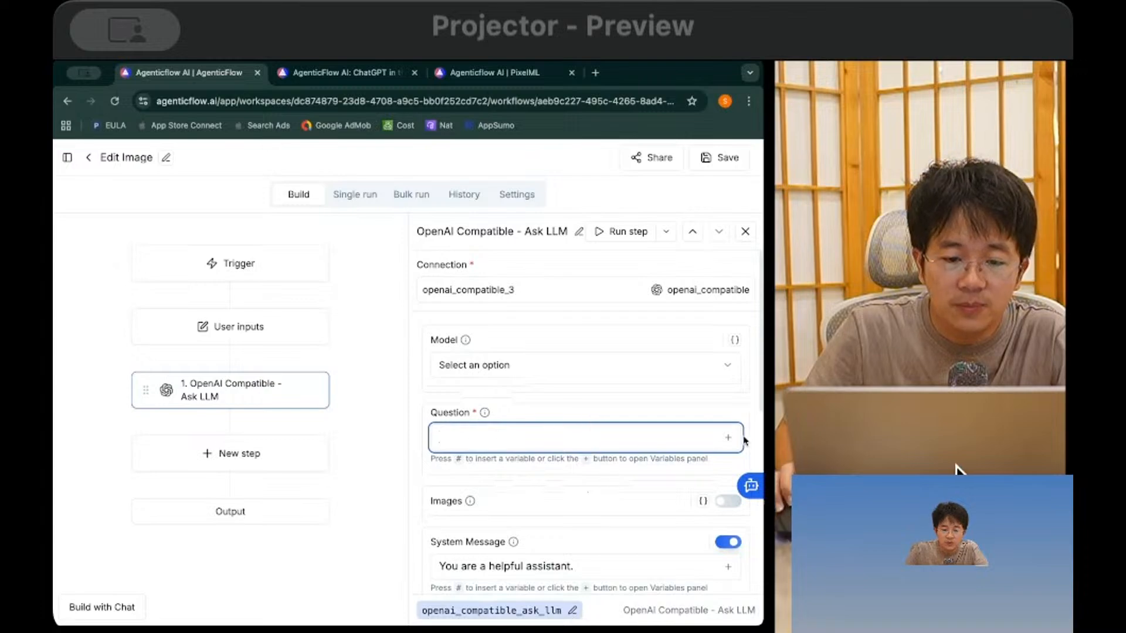
click(725, 439)
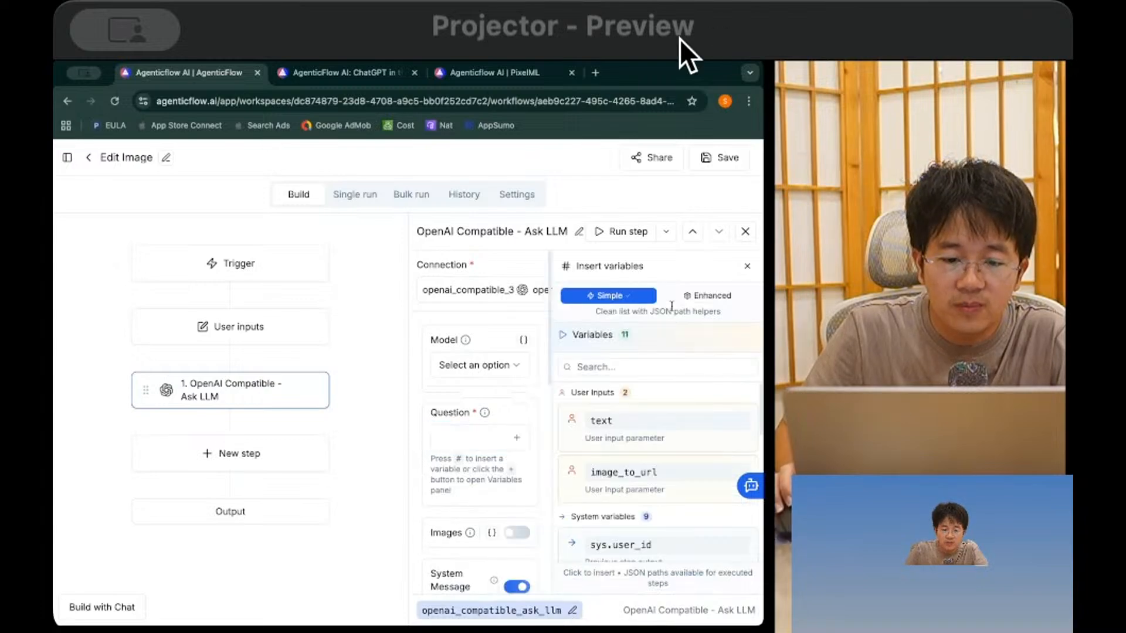
click(638, 427)
Step: Choose pixelml/gpt-4.1-mini as the Ask LLM step's model, close its settings and save the workflow
click(462, 378)
click(437, 362)
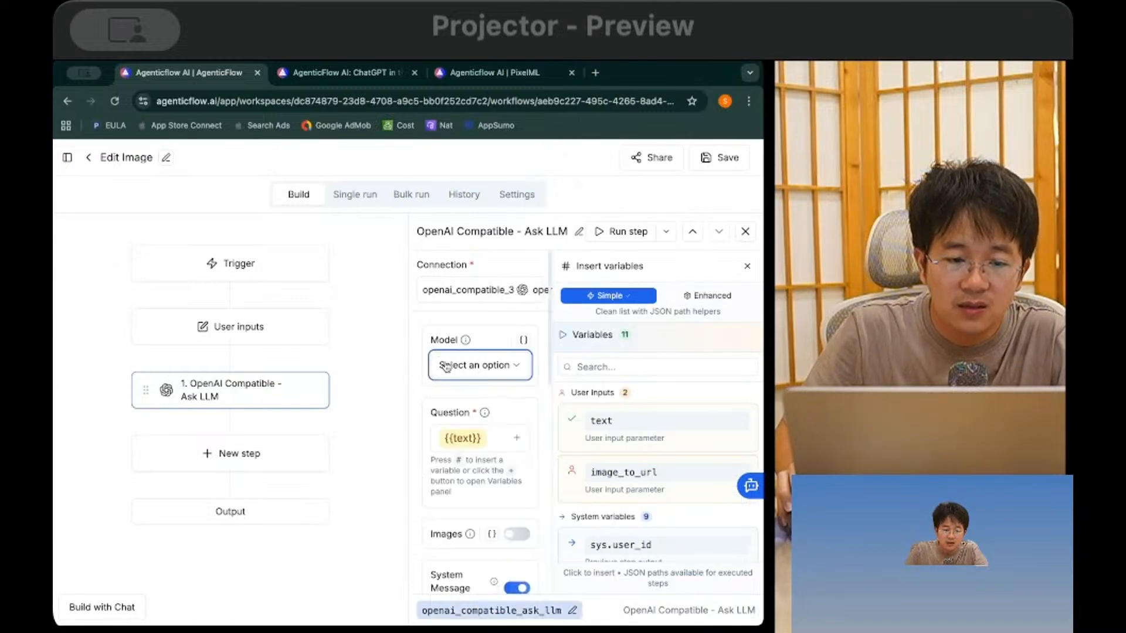
click(437, 362)
click(504, 521)
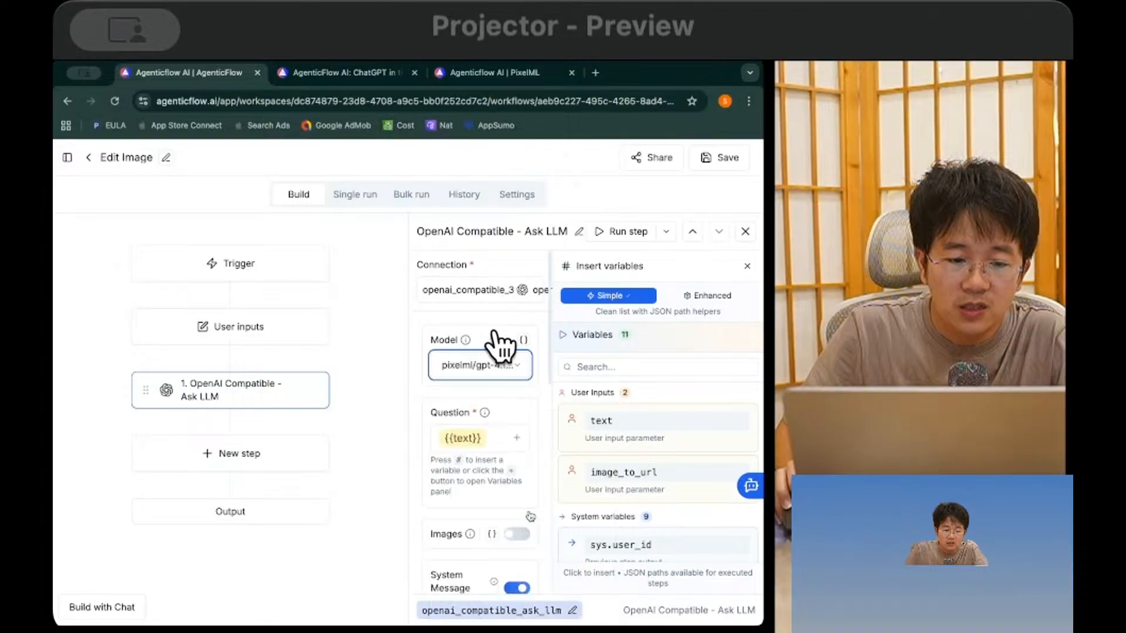
click(745, 231)
click(720, 157)
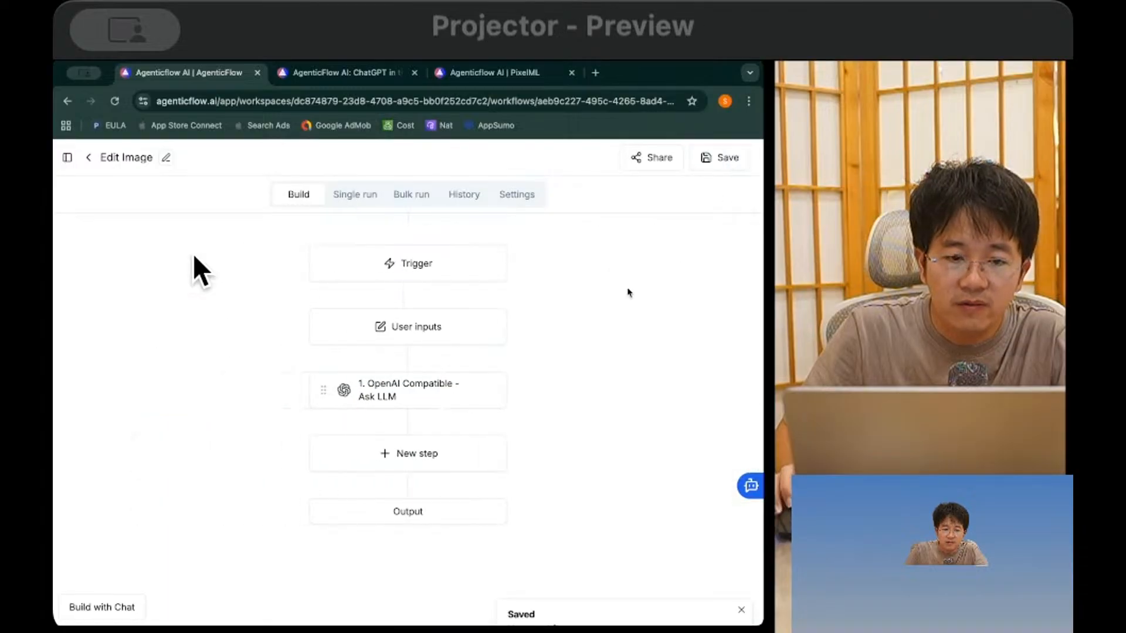
Step: Do a single run of the workflow with the existing inputs and read through the Ask LLM response
click(354, 194)
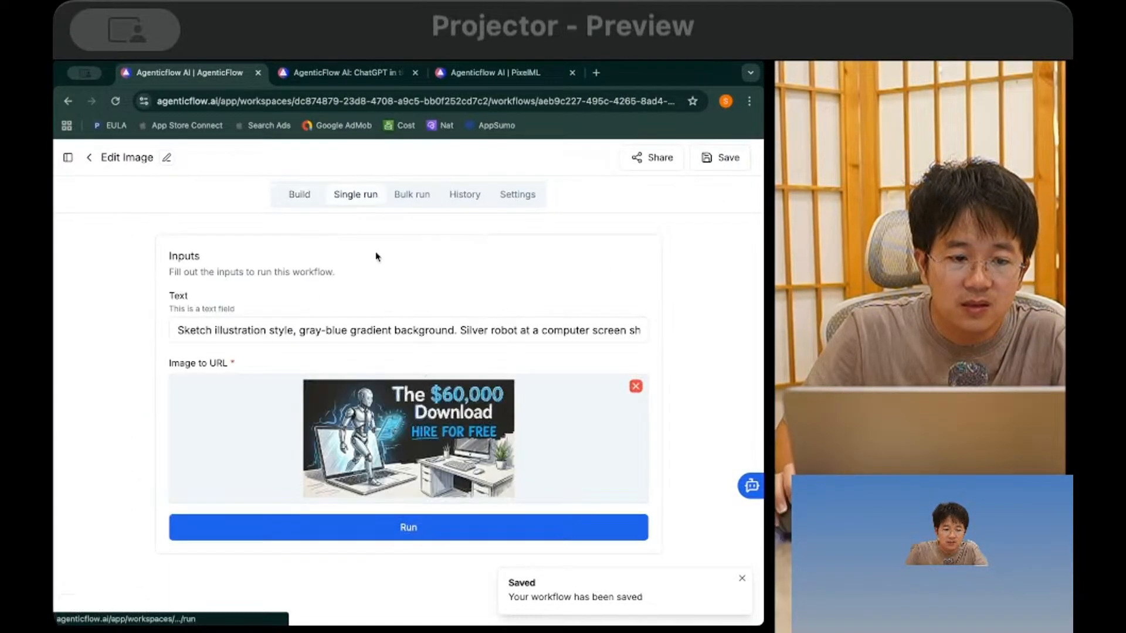
click(419, 521)
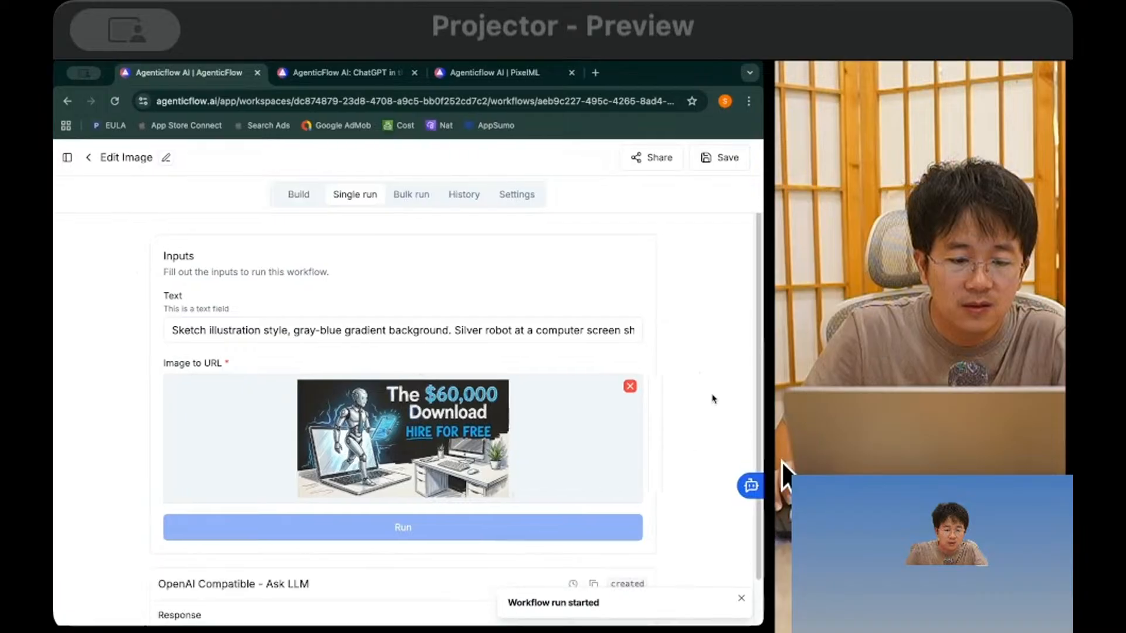
scroll(684, 471, down, 1)
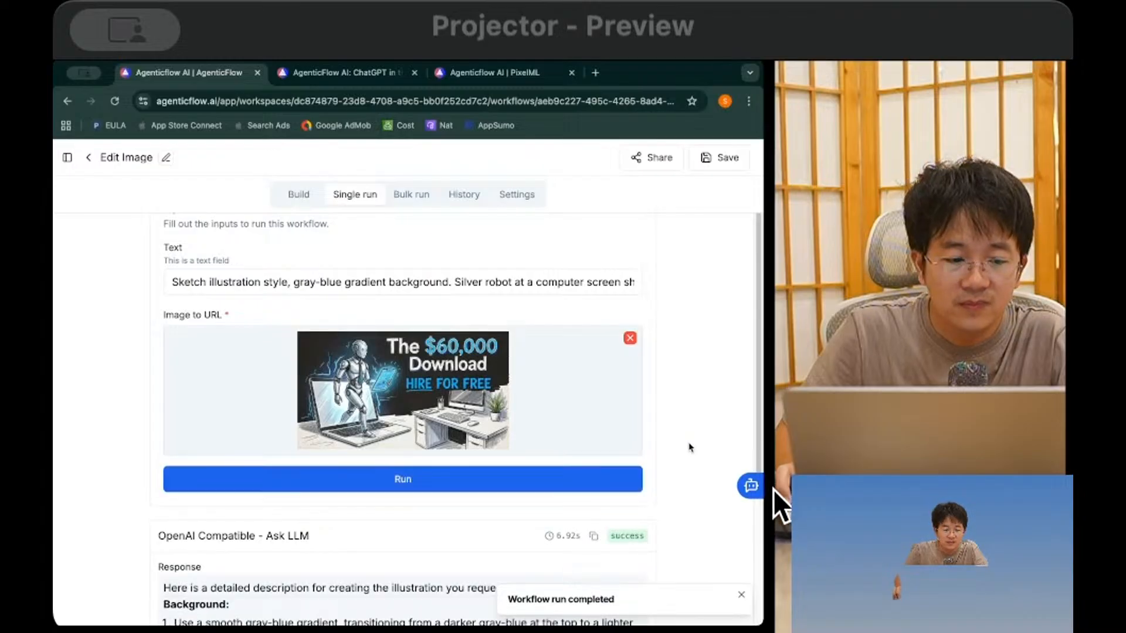
scroll(396, 431, down, 4)
click(410, 584)
scroll(294, 410, down, 2)
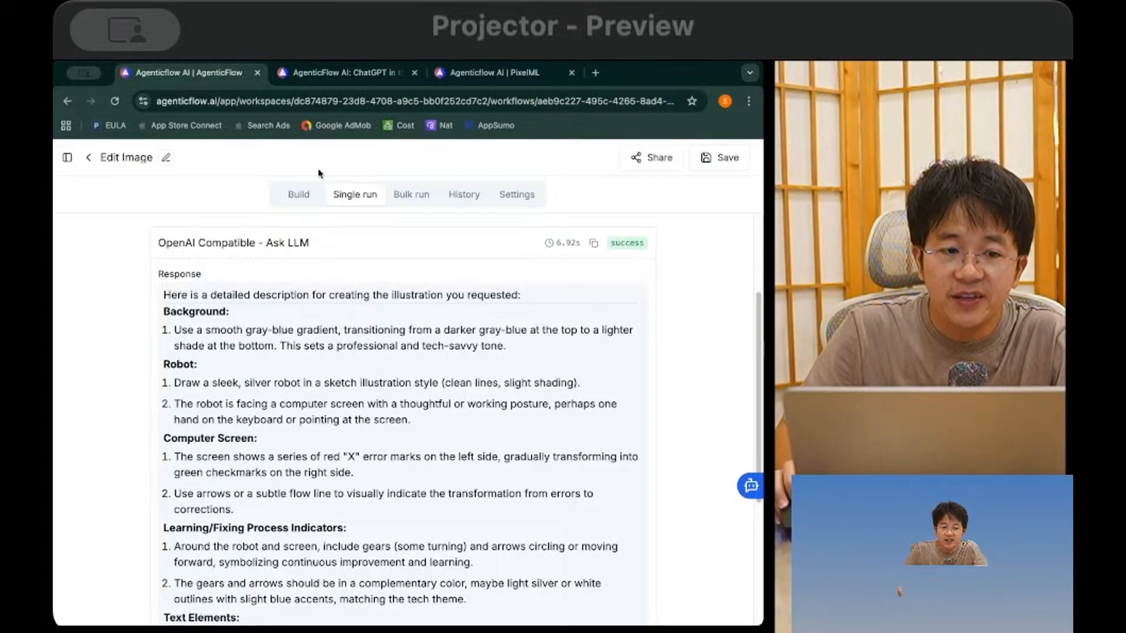
Step: Reopen the Ask LLM step in the builder, switch its connection to Pixel ML OpenAI and save the workflow
click(298, 194)
click(399, 393)
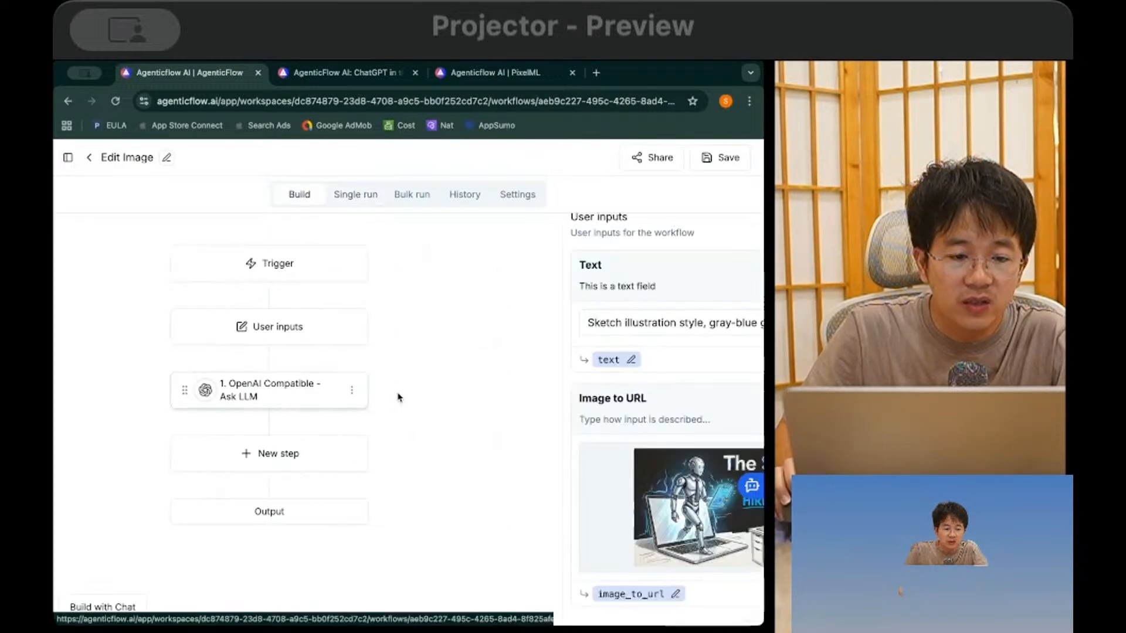
click(516, 289)
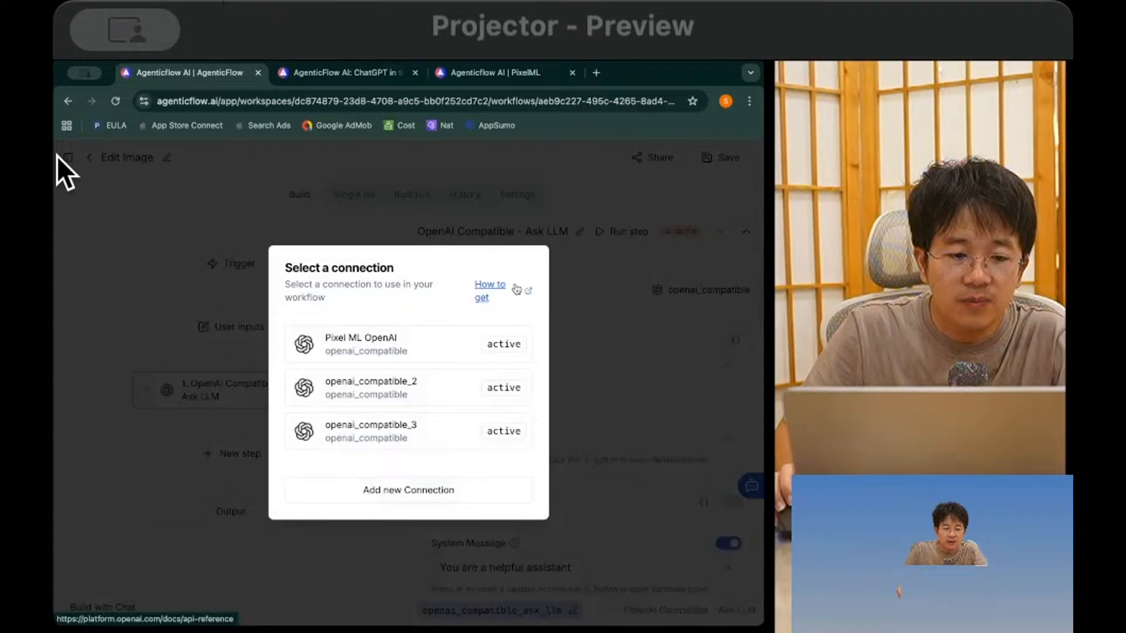
click(389, 348)
click(722, 155)
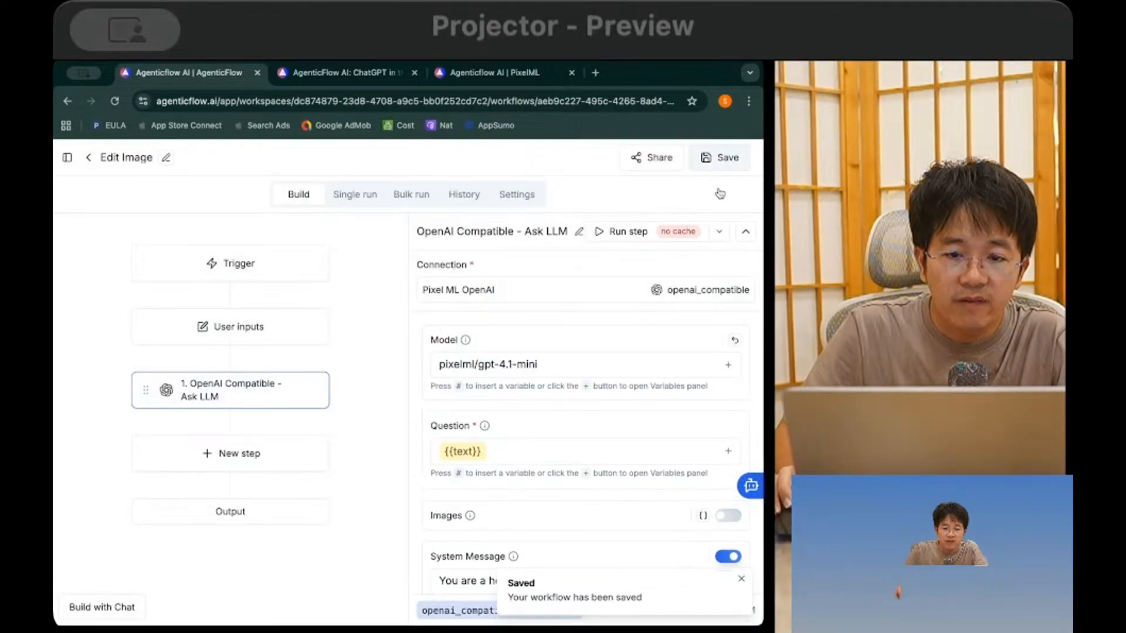
Step: Return the Ask LLM step's Model field from variable entry to choosing from the model list
click(726, 353)
click(734, 340)
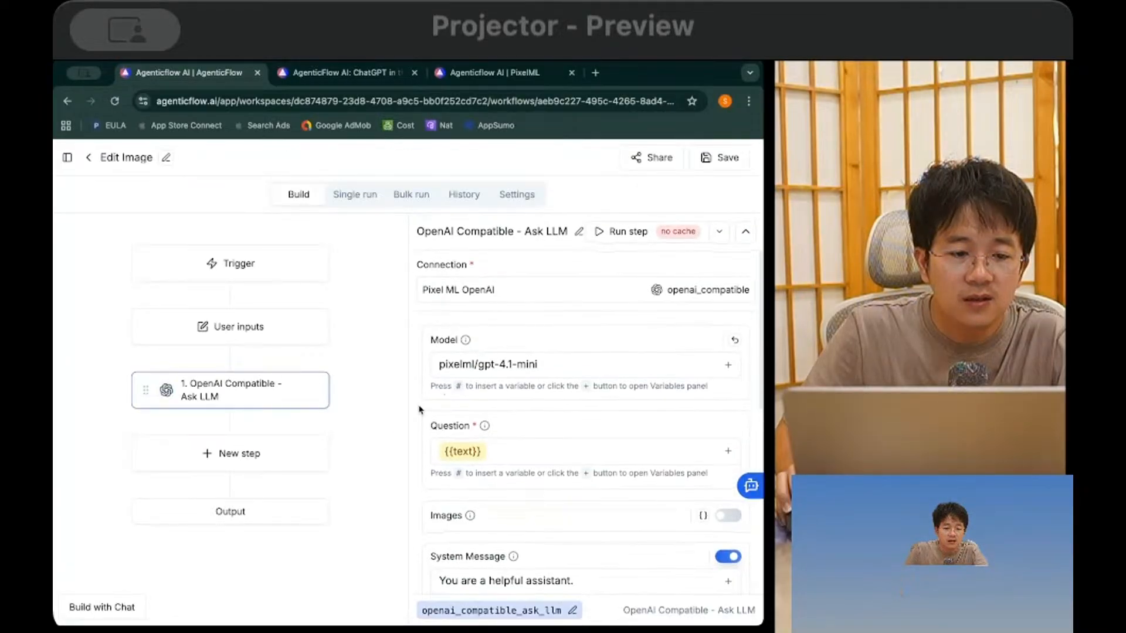
click(734, 340)
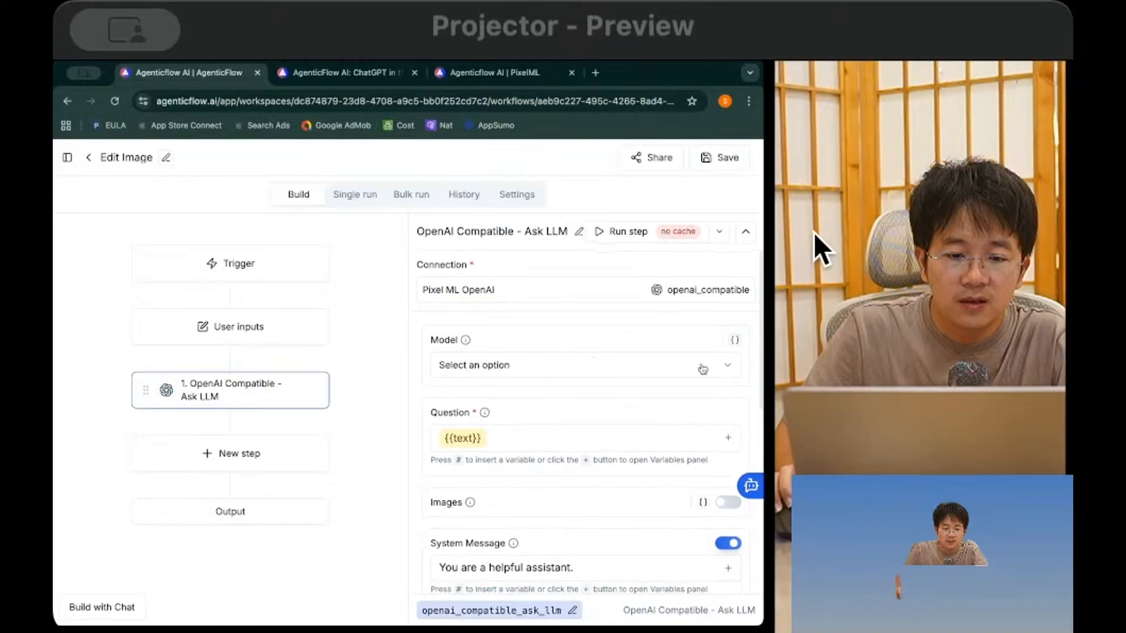
Step: Set the Ask LLM step's connection to openai_compatible_3 and save the workflow, leaving the model unselected
click(564, 289)
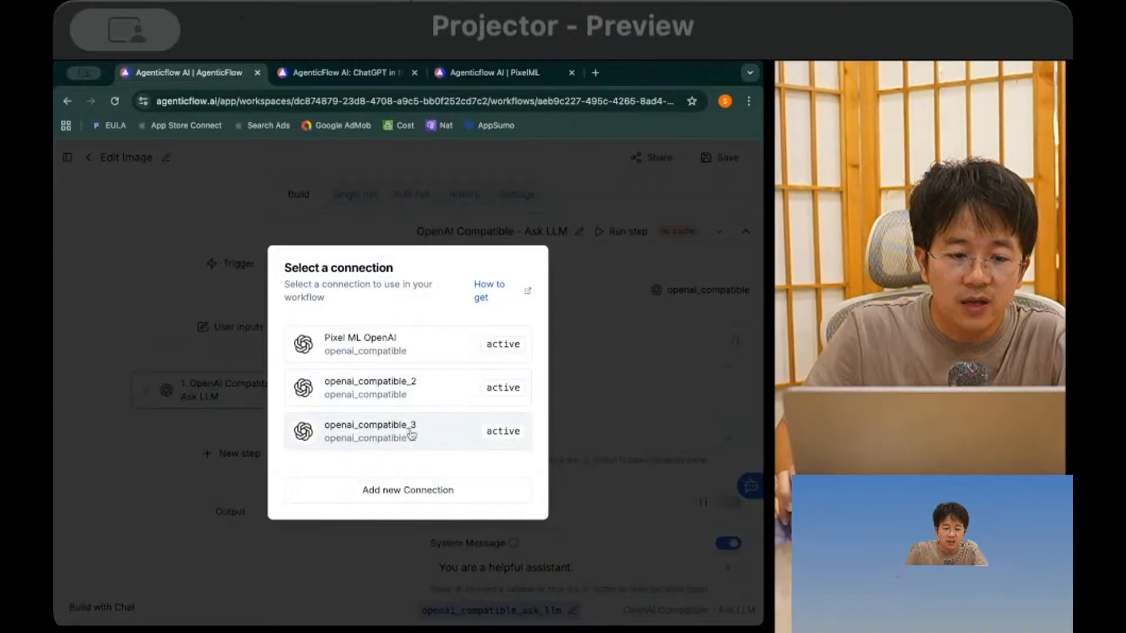
click(446, 430)
click(726, 367)
click(655, 322)
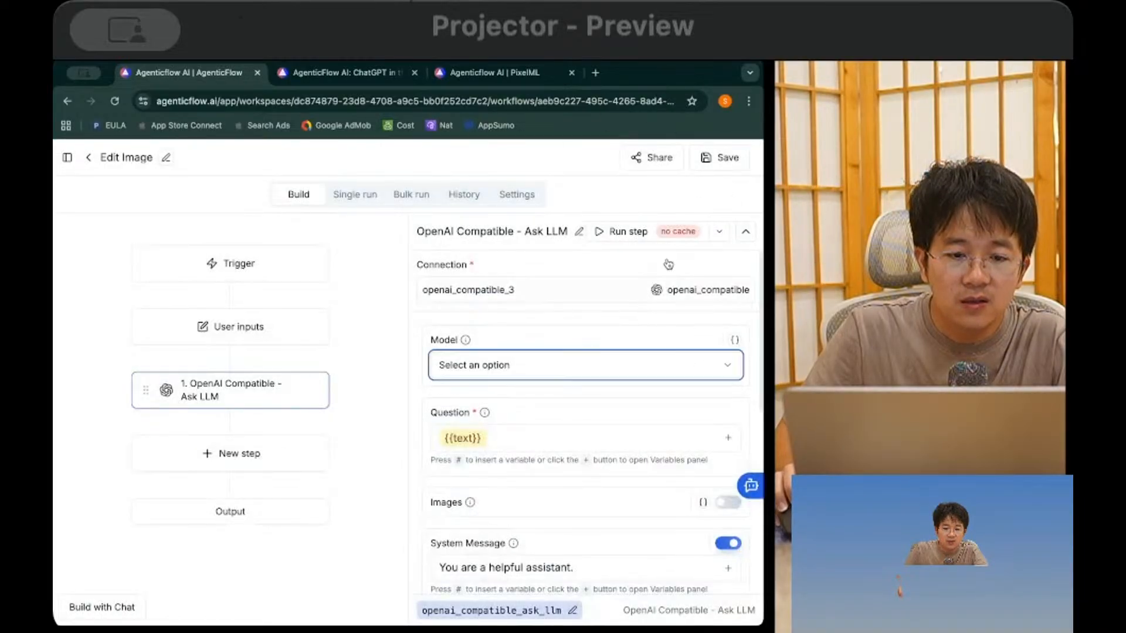
click(714, 172)
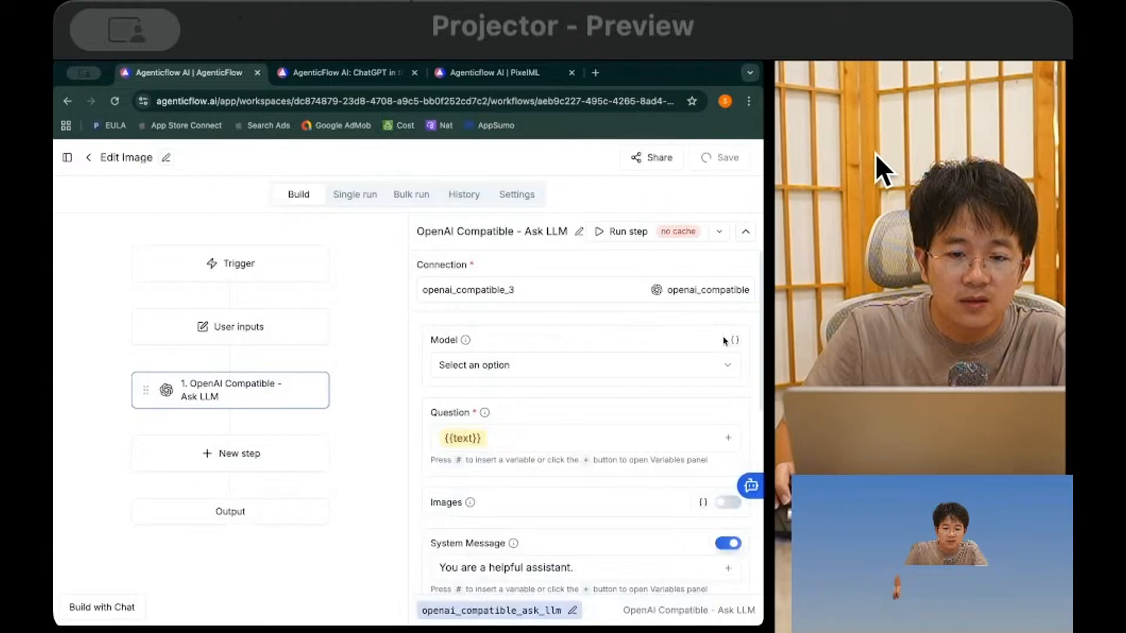
click(546, 357)
click(546, 357)
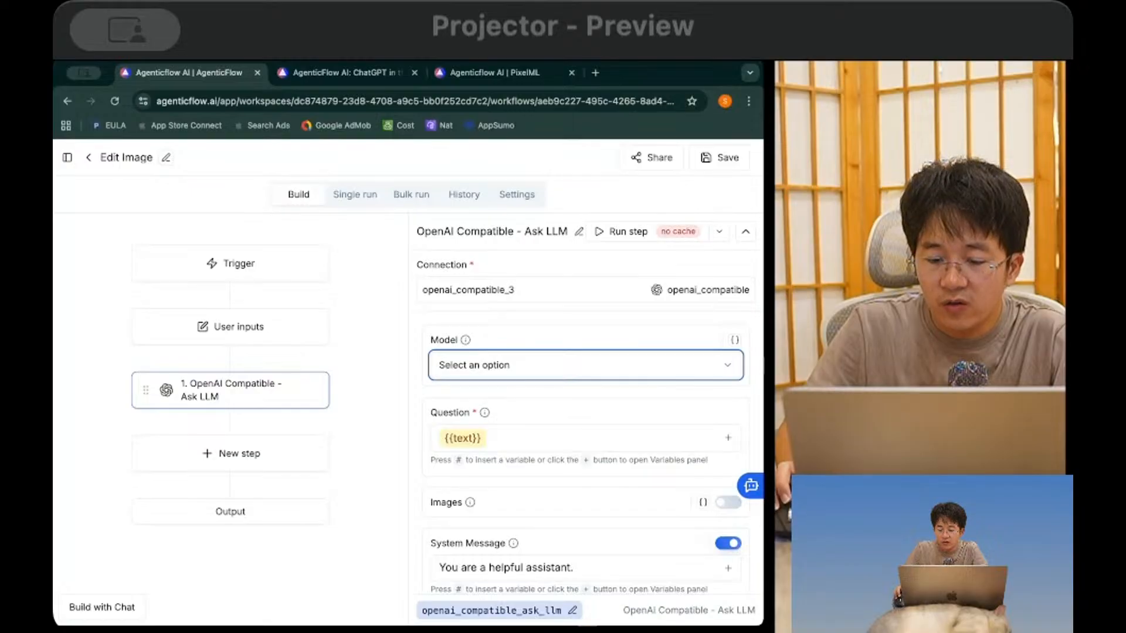
click(368, 321)
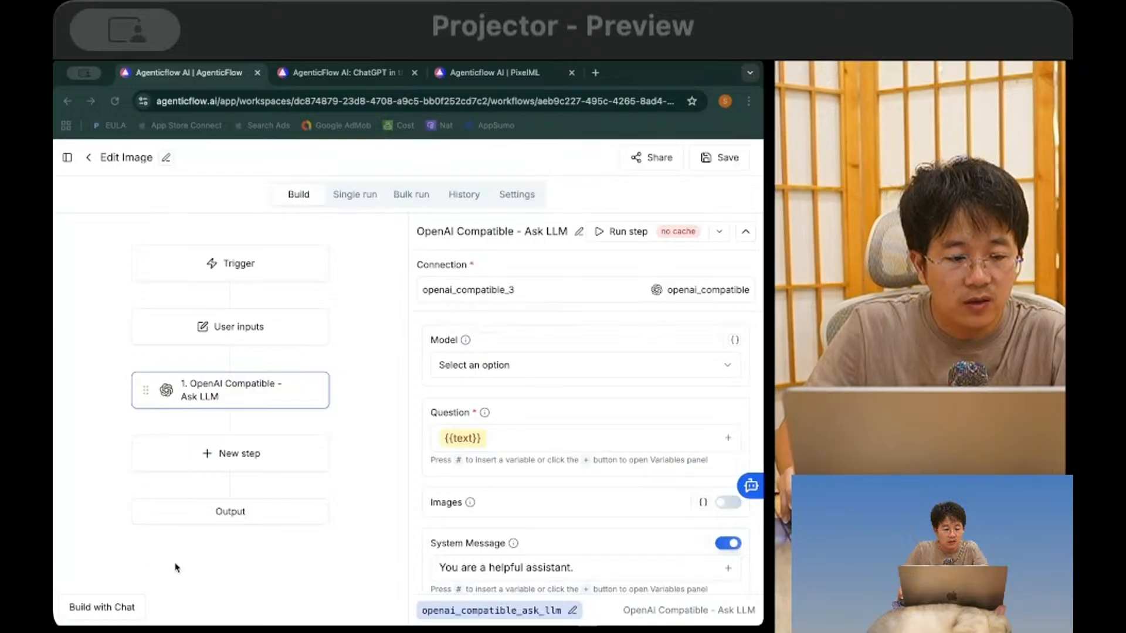
click(122, 600)
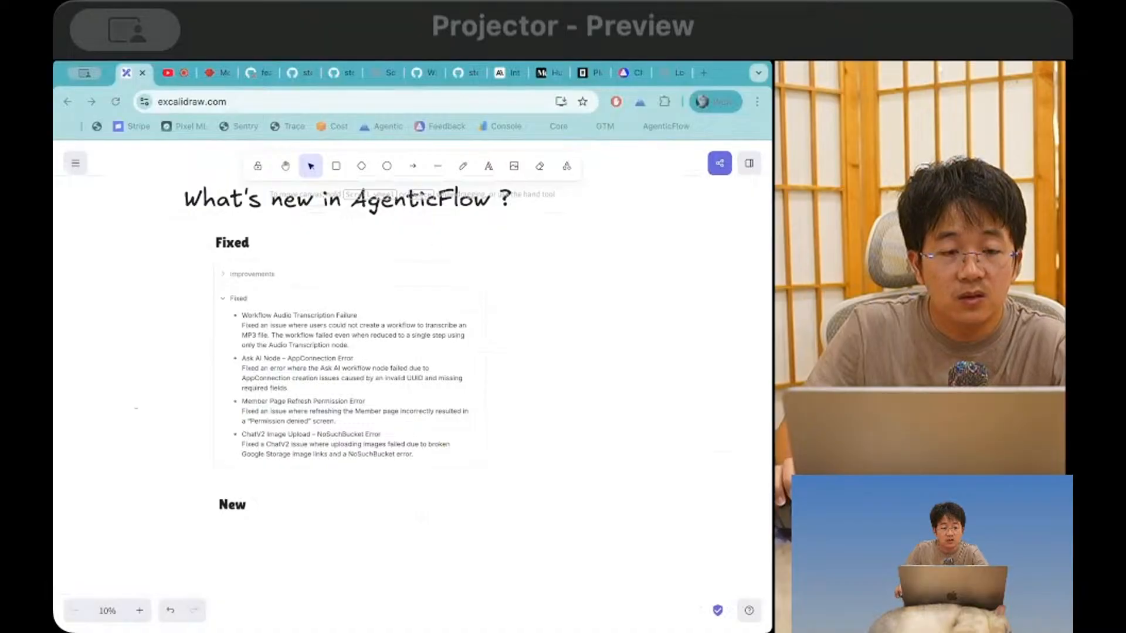
key(ctrl+v)
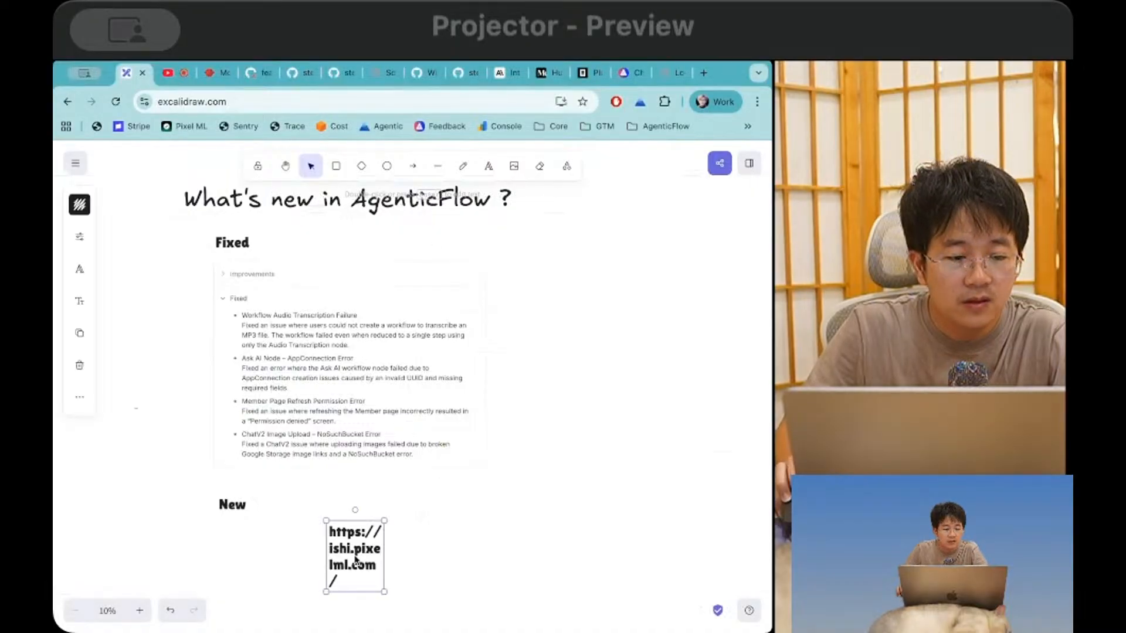
scroll(361, 549, down, 2)
drag(361, 549, 462, 505)
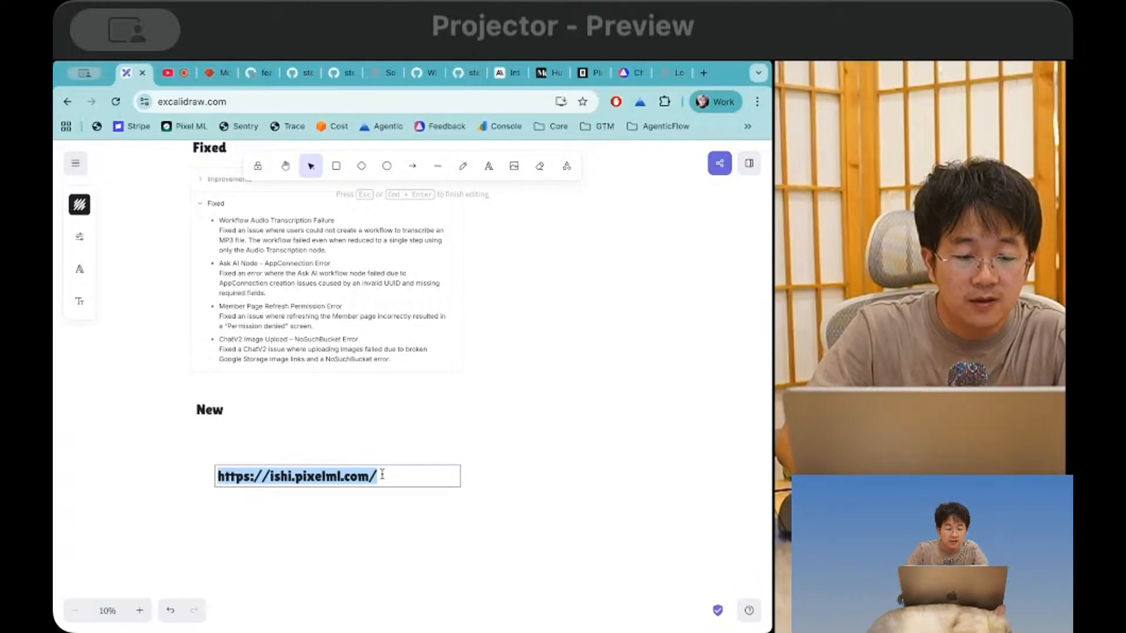
key(Right)
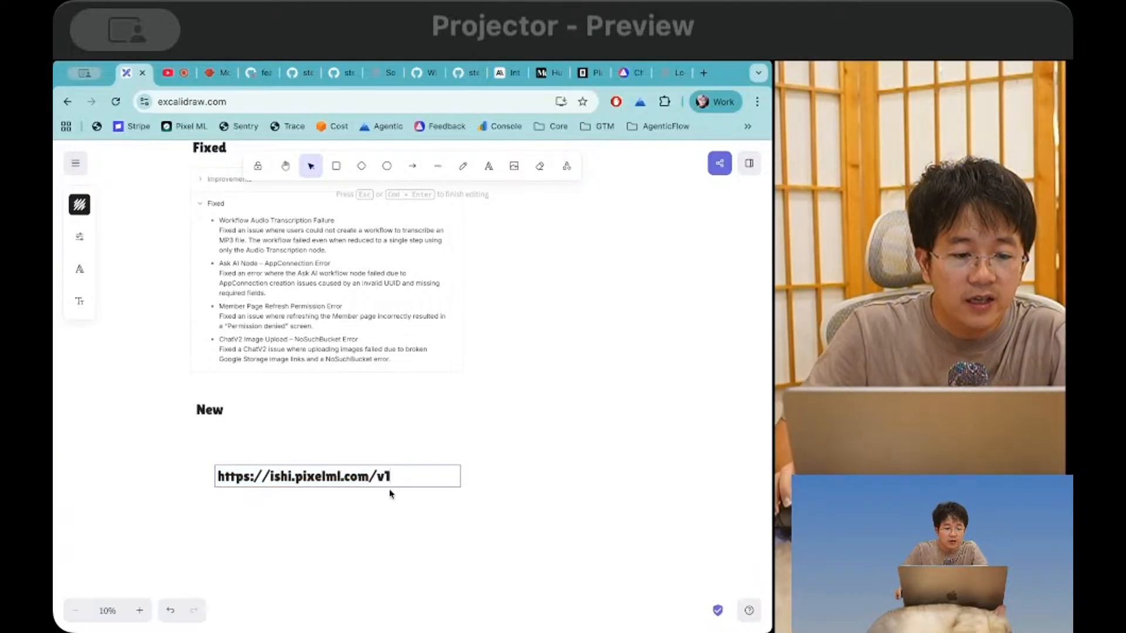
click(390, 494)
Step: Move the URL text slightly up and place a duplicate of it directly underneath
click(328, 474)
click(271, 477)
drag(313, 478, 261, 468)
drag(241, 510, 253, 508)
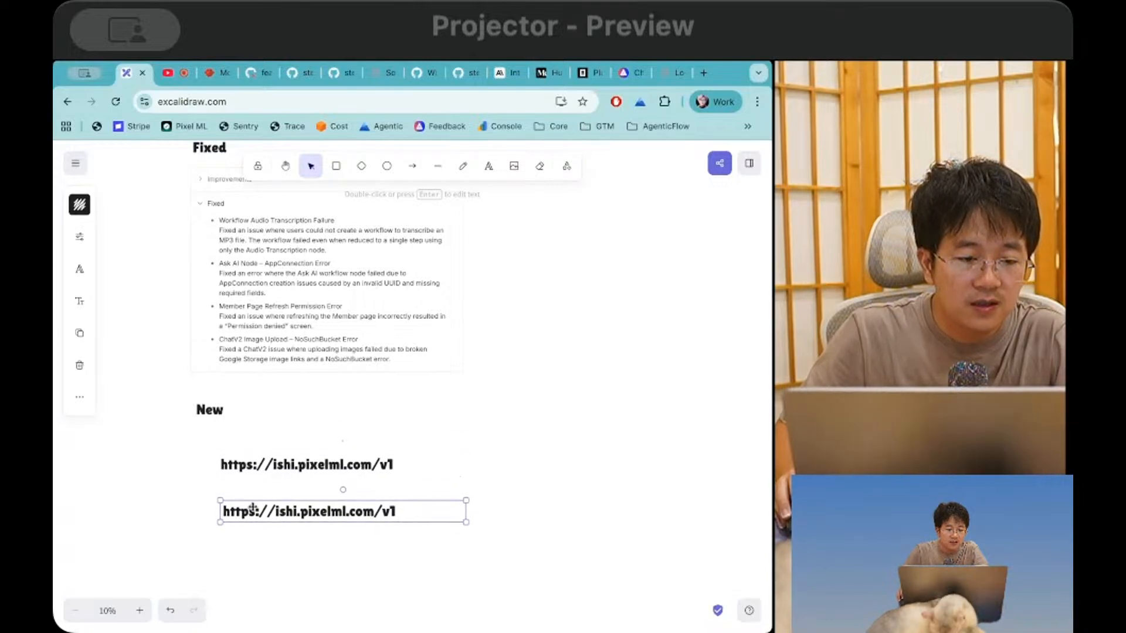
Step: Replace the upper copy of the URL text with "Your API Key"
click(259, 467)
key(Return)
text(Your A)
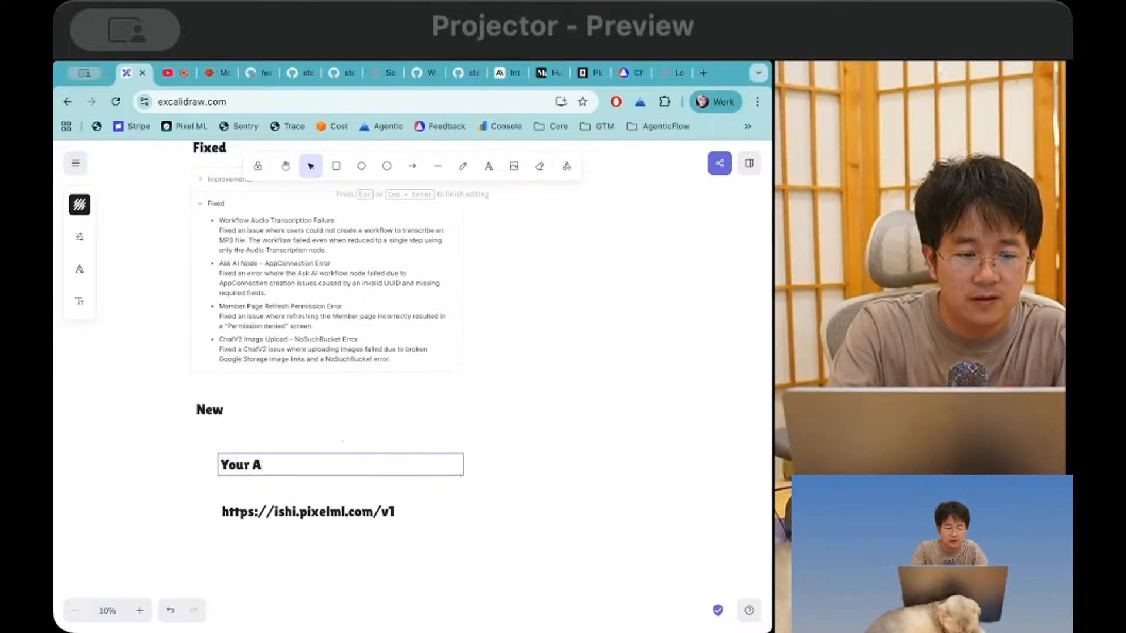
text(PI Key)
key(Escape)
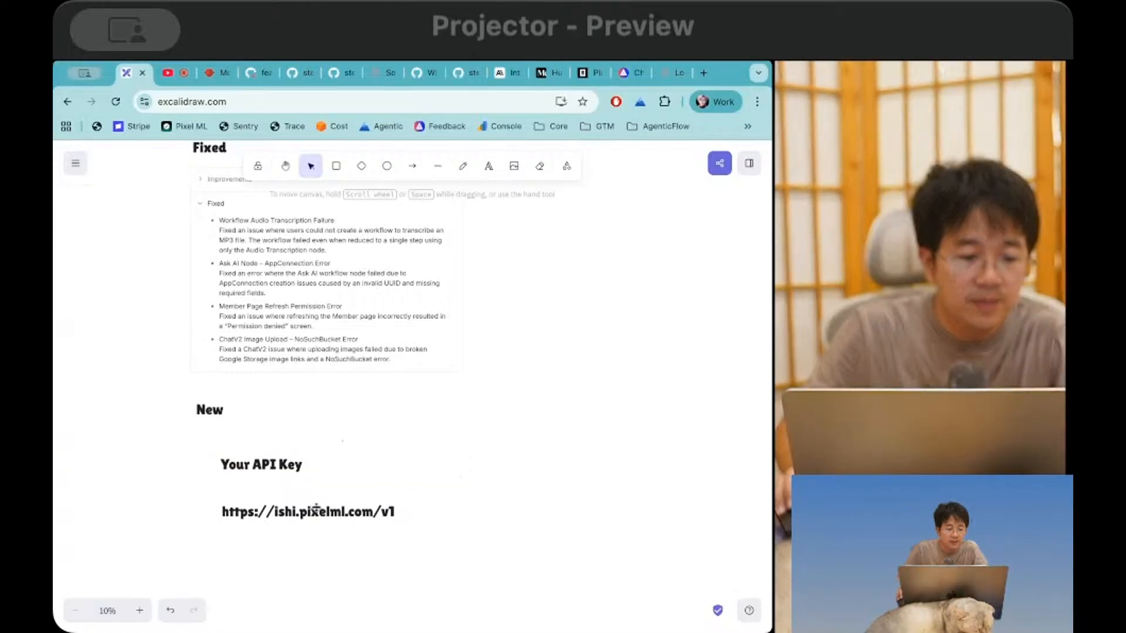
Step: Move the URL text up closer beneath the "Your API Key" line and point out both lines
drag(317, 508, 316, 498)
click(370, 527)
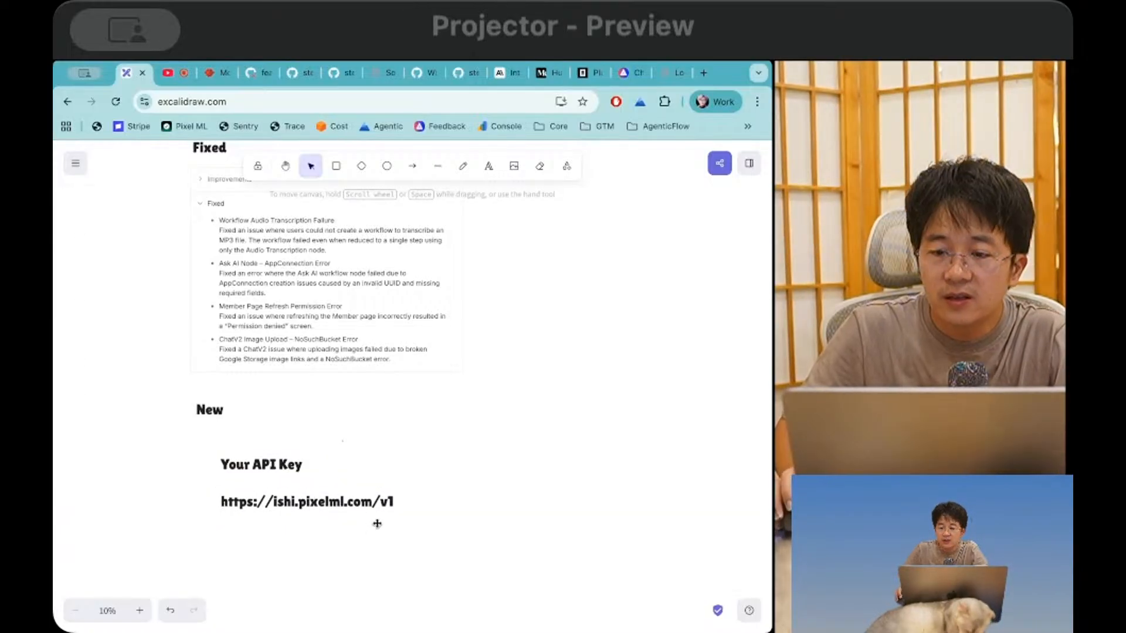
click(281, 474)
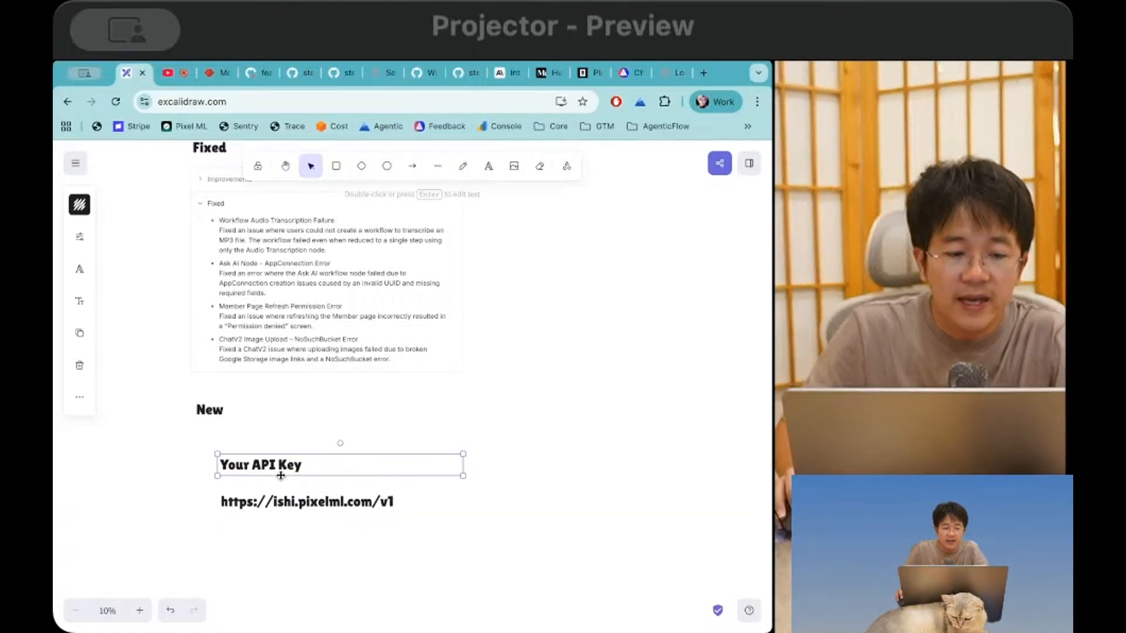
click(296, 503)
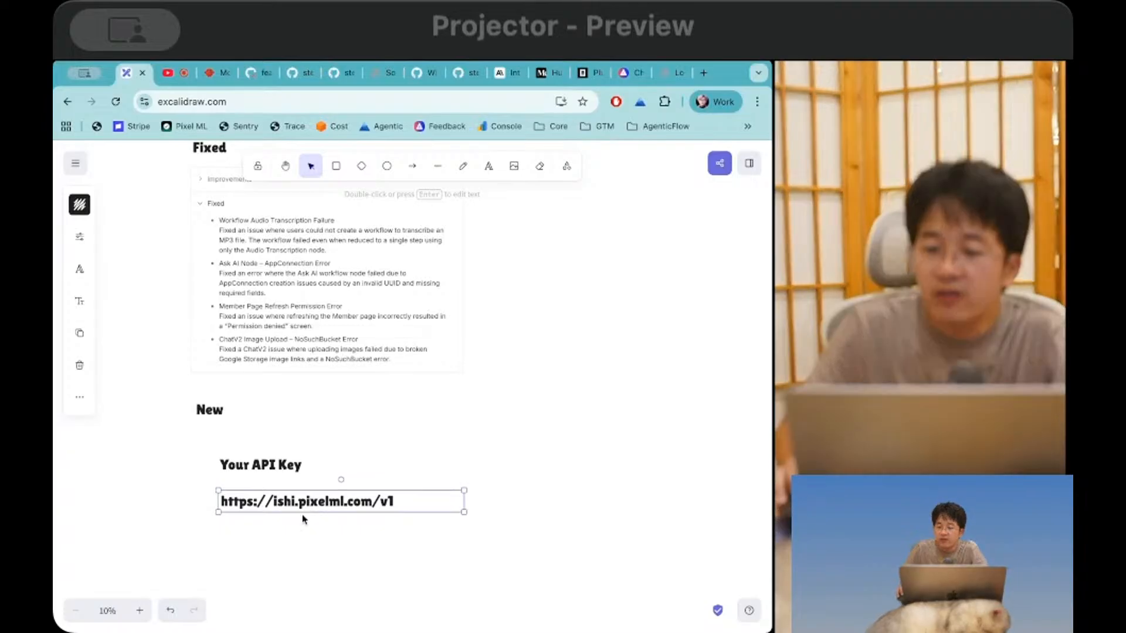
click(334, 472)
click(402, 432)
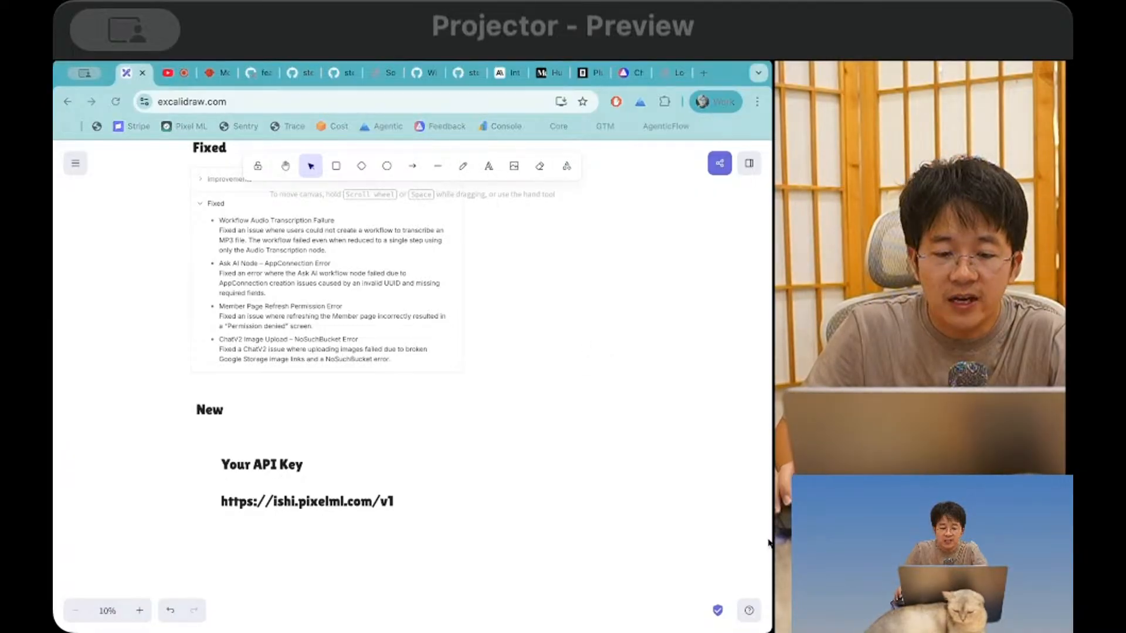
Step: Switch to the AgenticFlow browser window and search Google for "ralph wiggung claude code" in a new tab
key(super+grave)
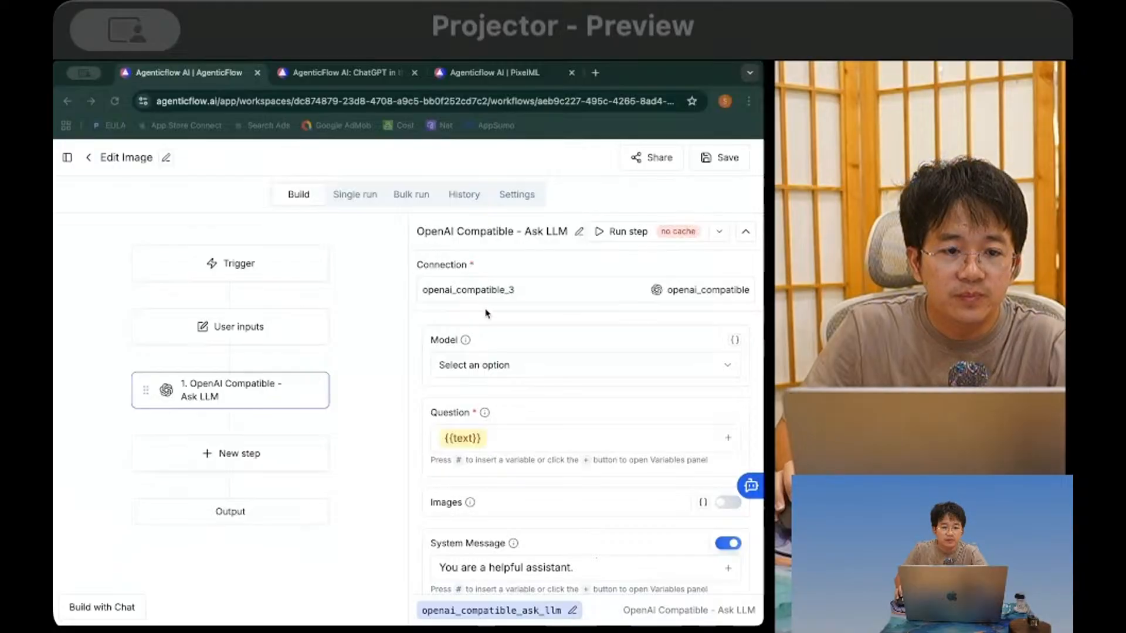
key(super+t)
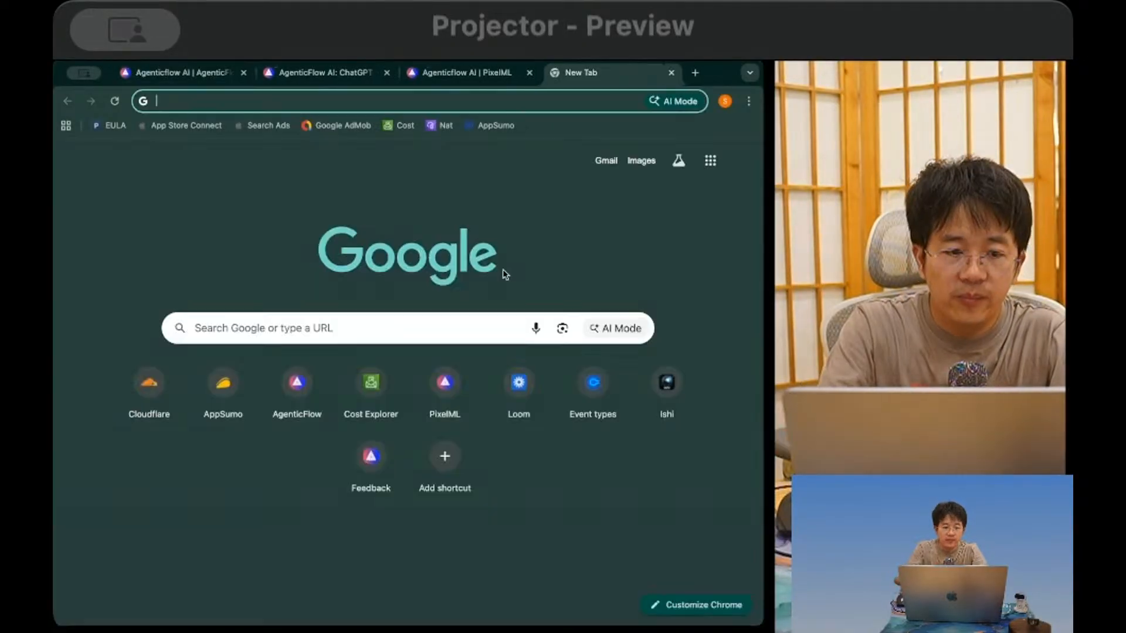
text(ralphi)
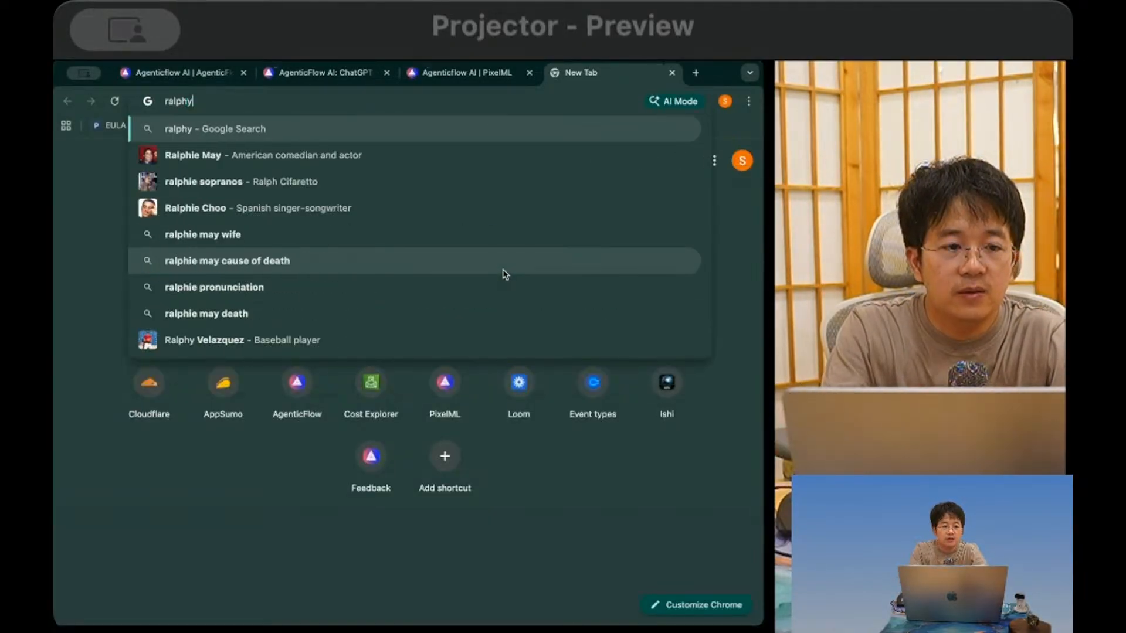
key(BackSpace)
text(wil)
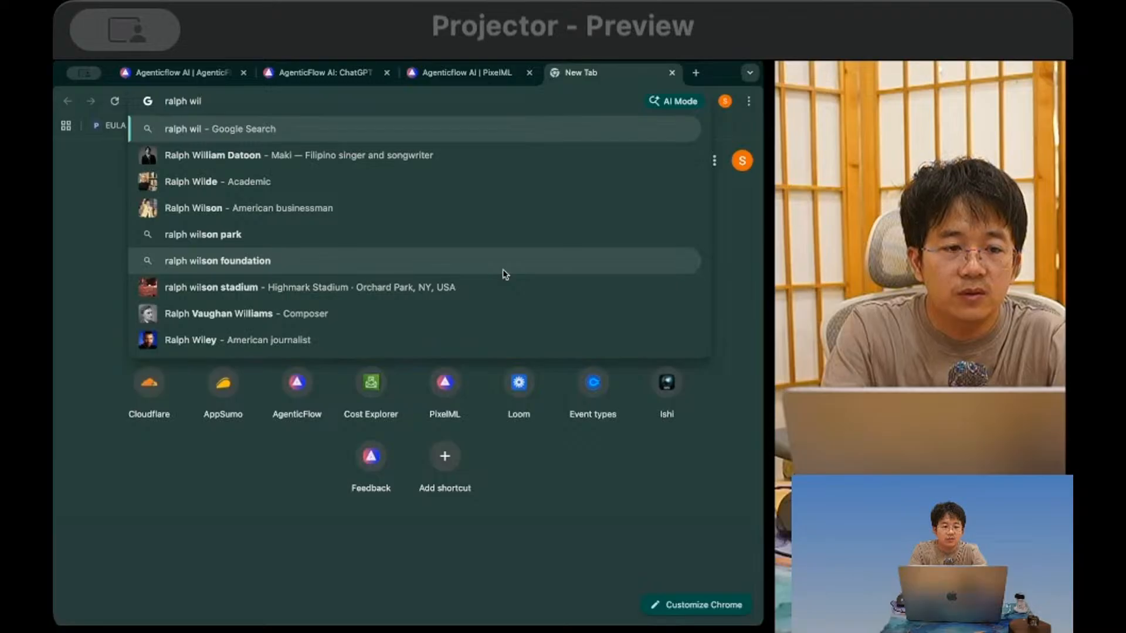
key(BackSpace)
text(ggung claude code)
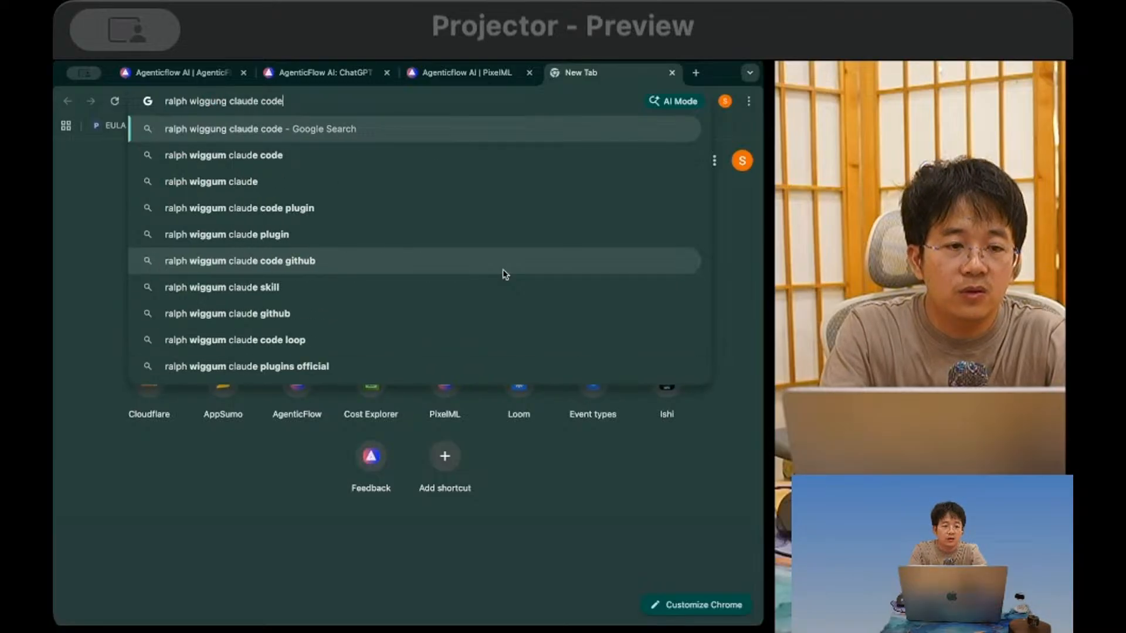
key(Return)
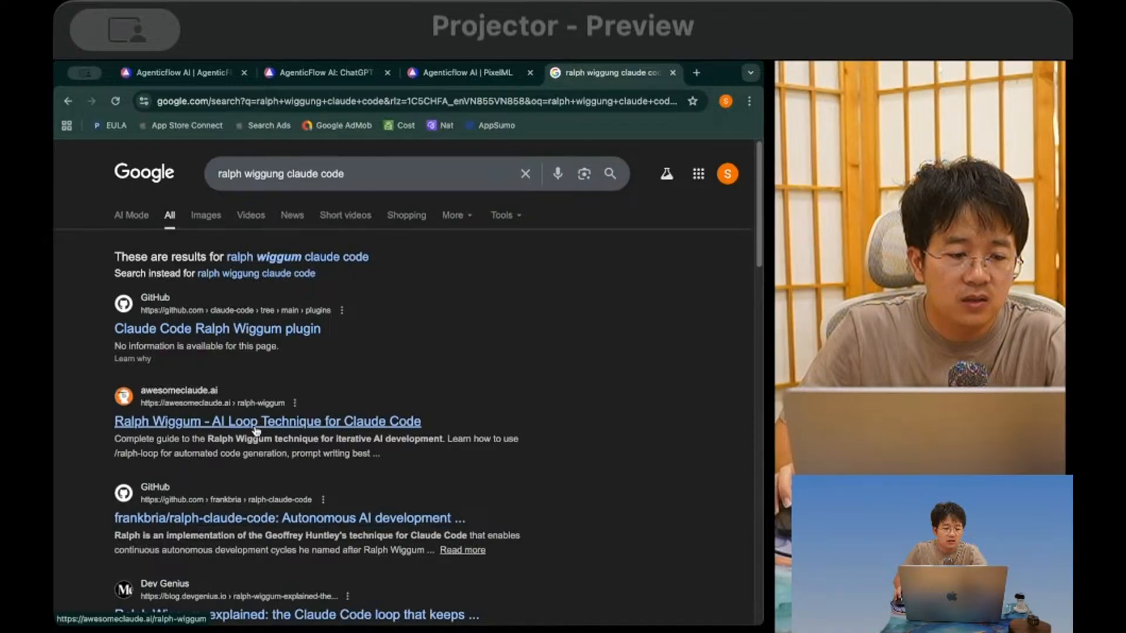
Step: Refine the Google search by adding "snarktank" and open the snarktank/ralph GitHub repository from the results
click(358, 171)
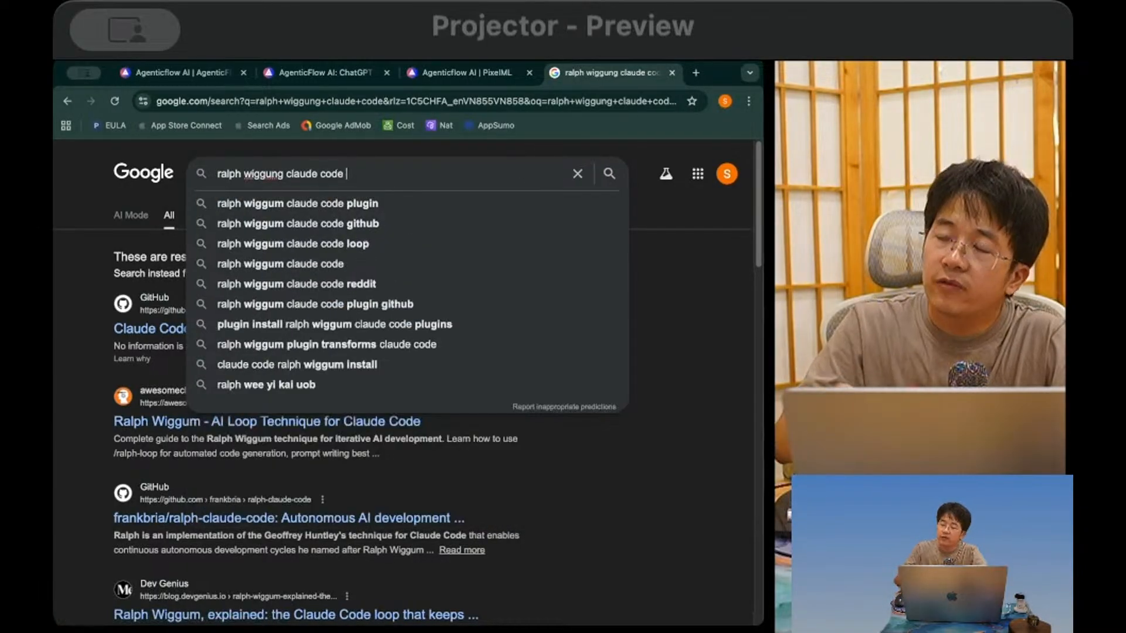
text(snarkta)
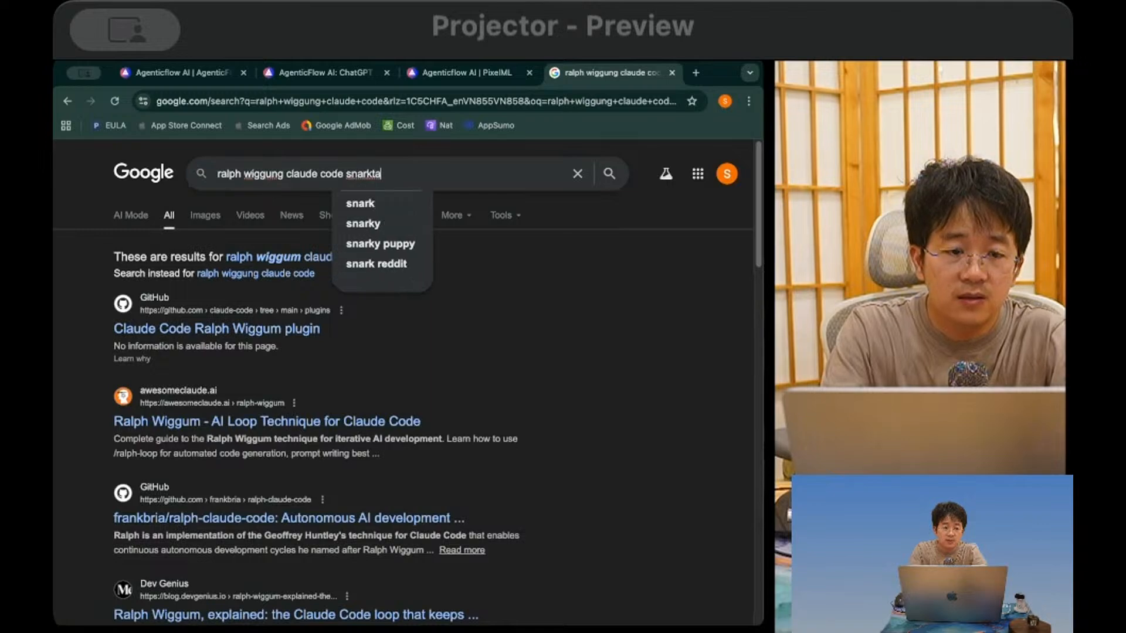
text(ng)
key(Return)
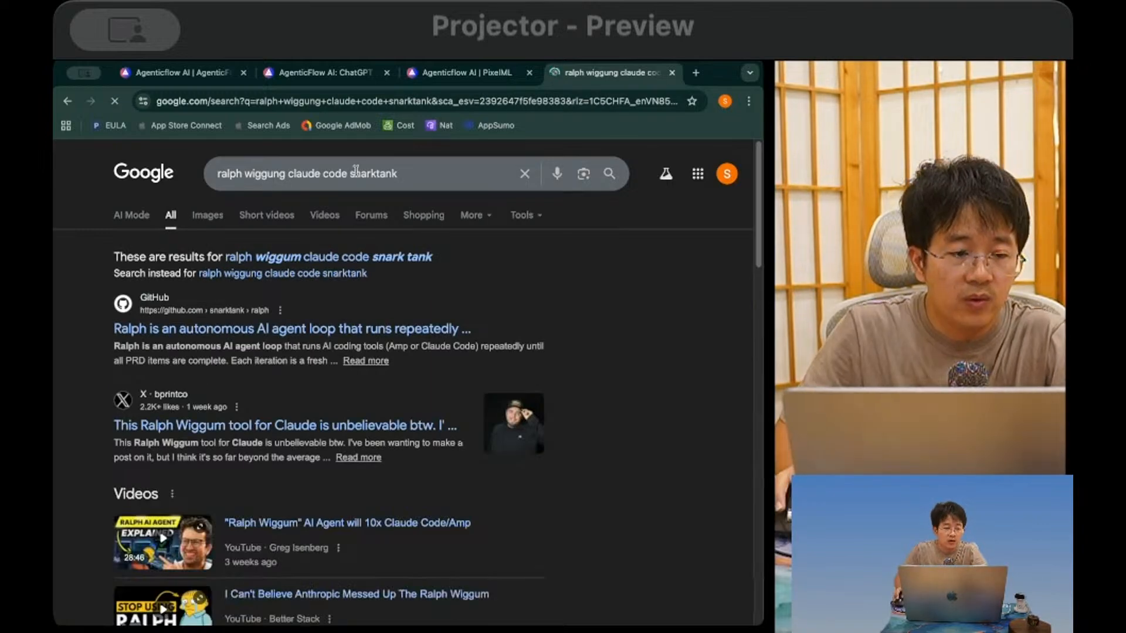
click(234, 327)
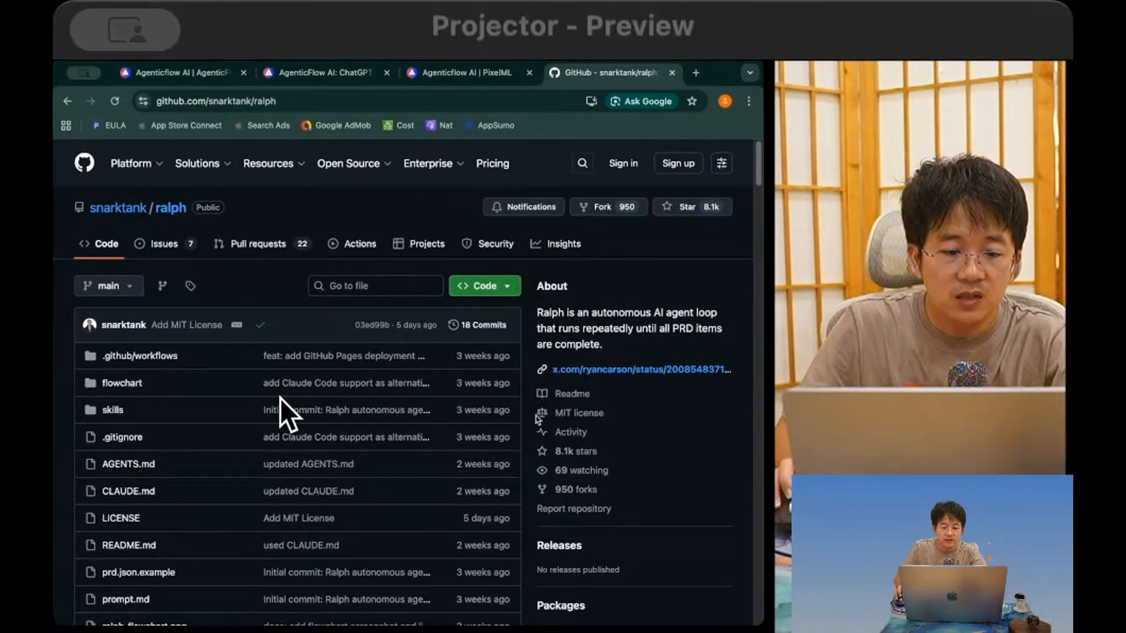
Step: Look through the snarktank/ralph repository's file list and README, including its description, prerequisites and setup options
scroll(280, 411, down, 10)
scroll(280, 408, up, 10)
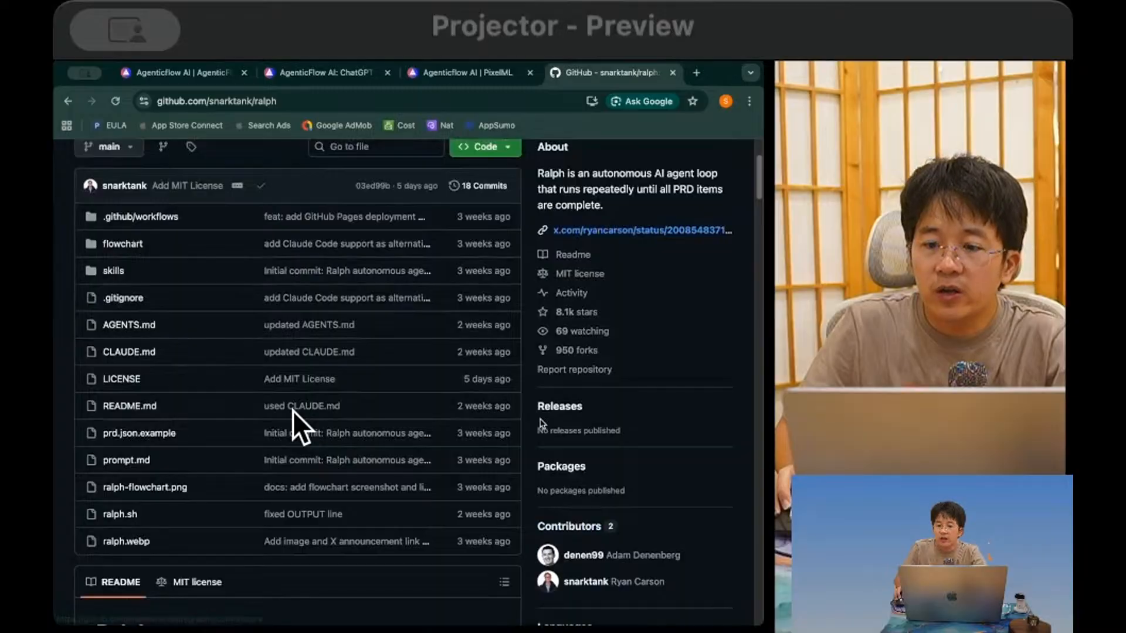
scroll(294, 411, up, 3)
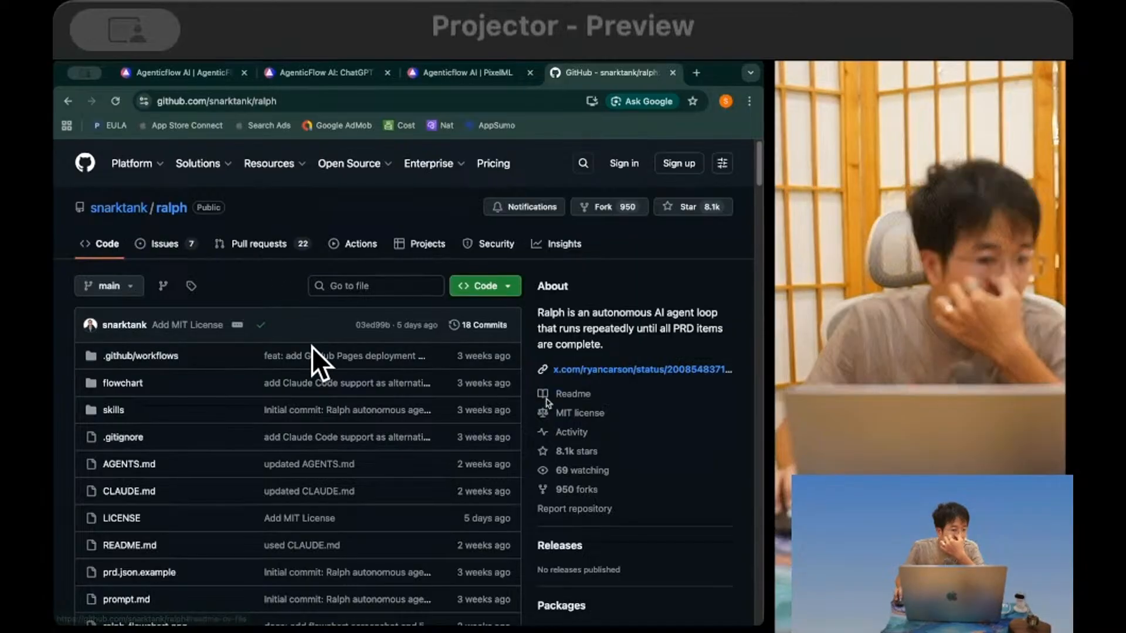
scroll(312, 347, down, 1)
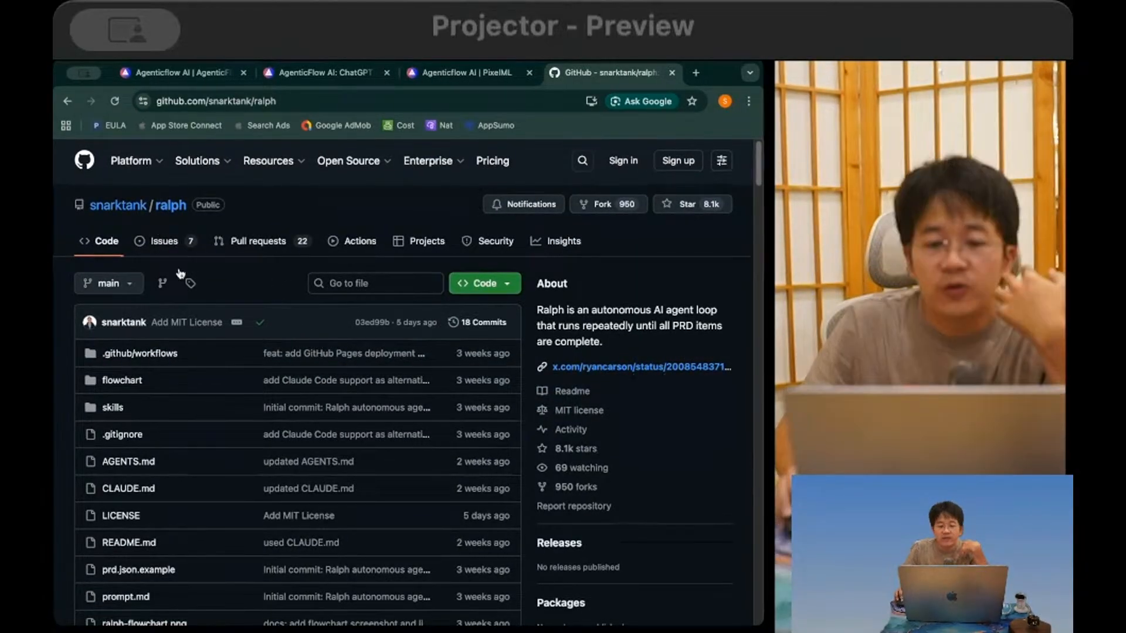
scroll(301, 428, down, 15)
scroll(267, 409, down, 6)
scroll(271, 413, up, 6)
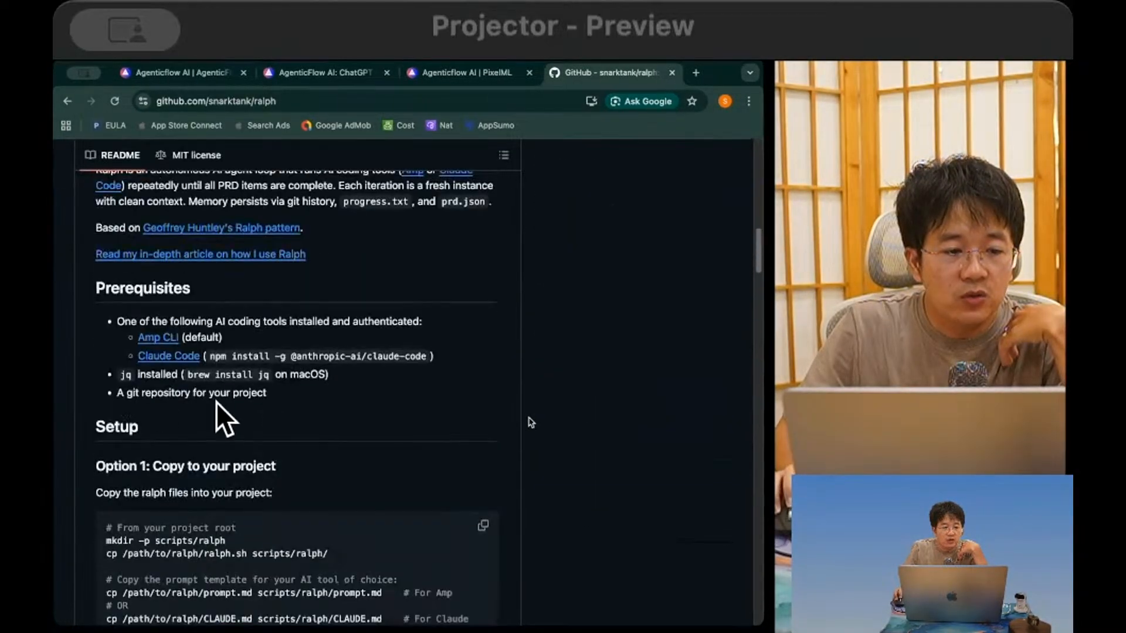
scroll(209, 282, up, 3)
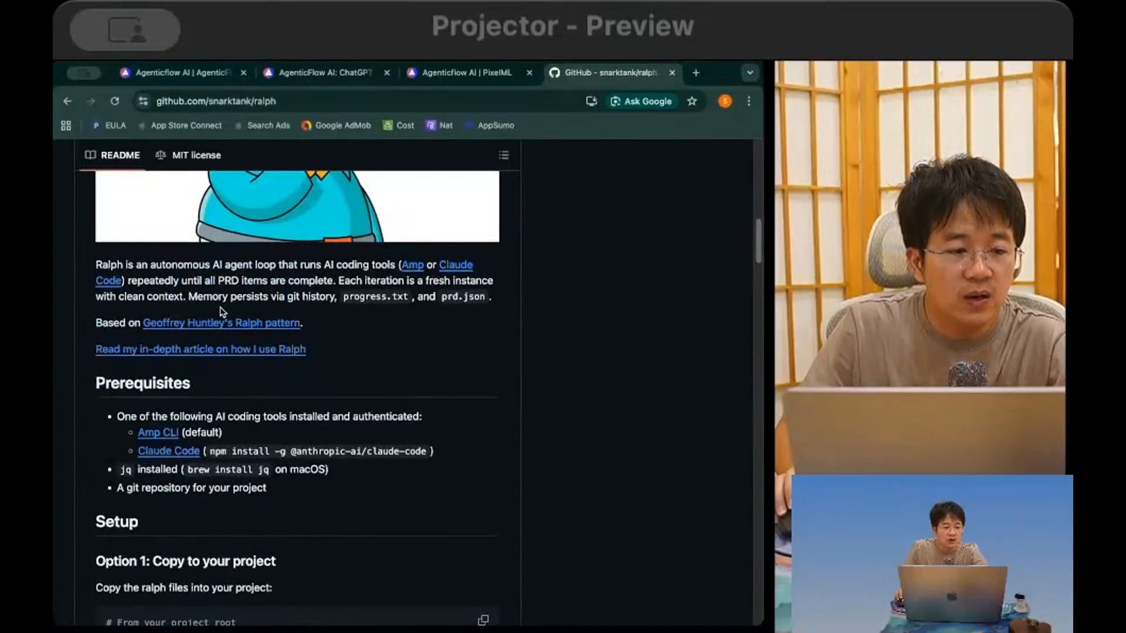
scroll(238, 356, up, 1)
scroll(359, 367, down, 12)
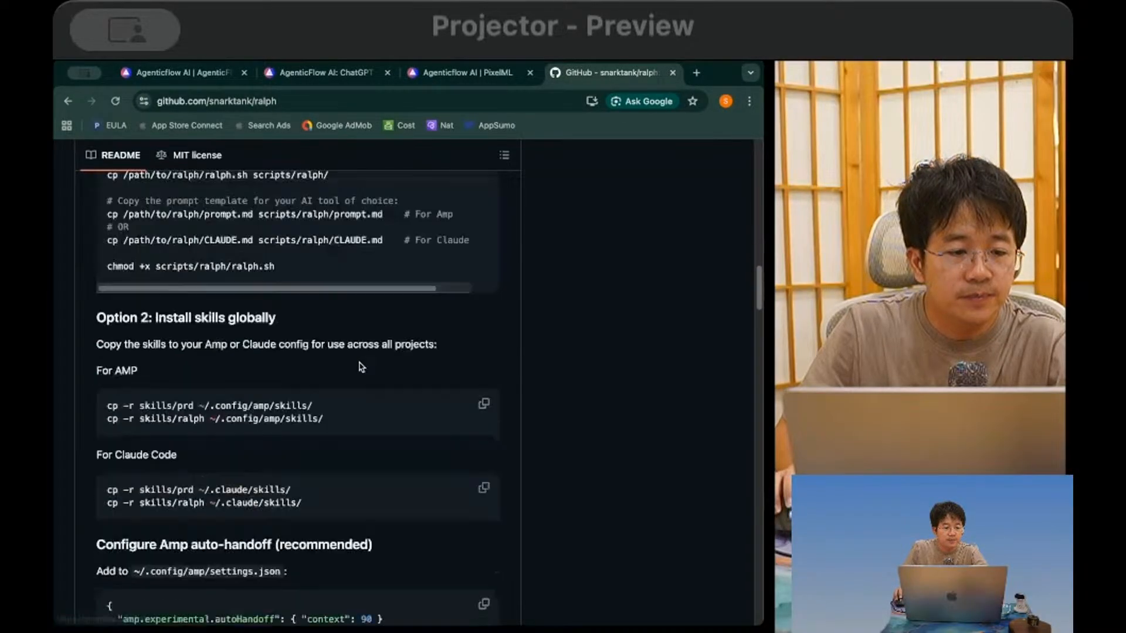
scroll(359, 365, down, 20)
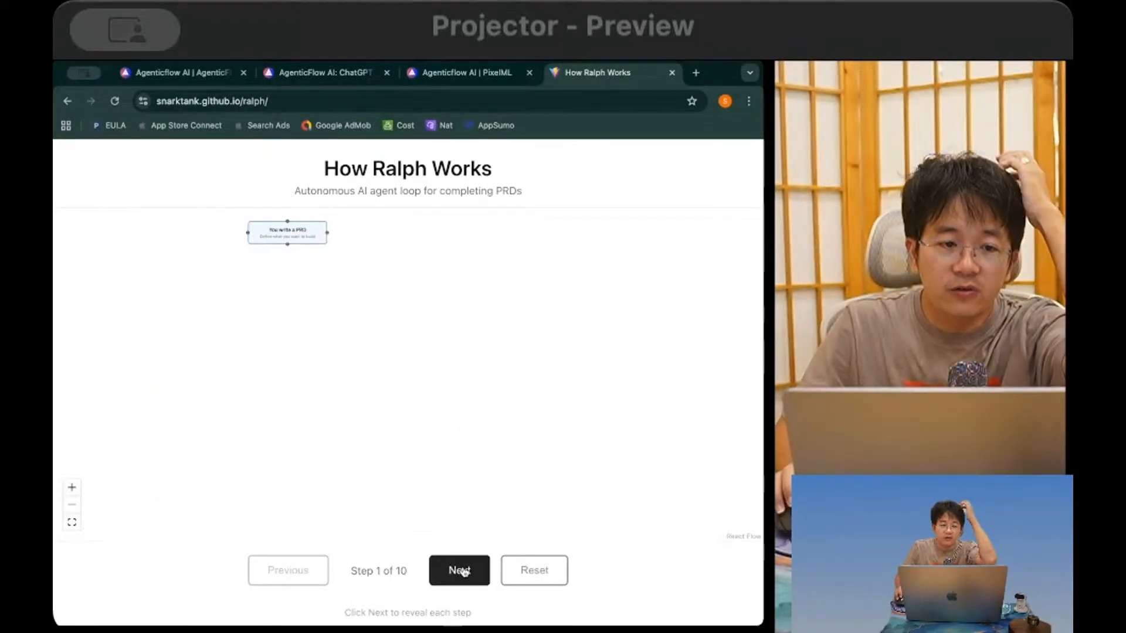
Step: Reveal the How Ralph Works flowchart step by step through to its tenth and final step
click(462, 572)
click(462, 571)
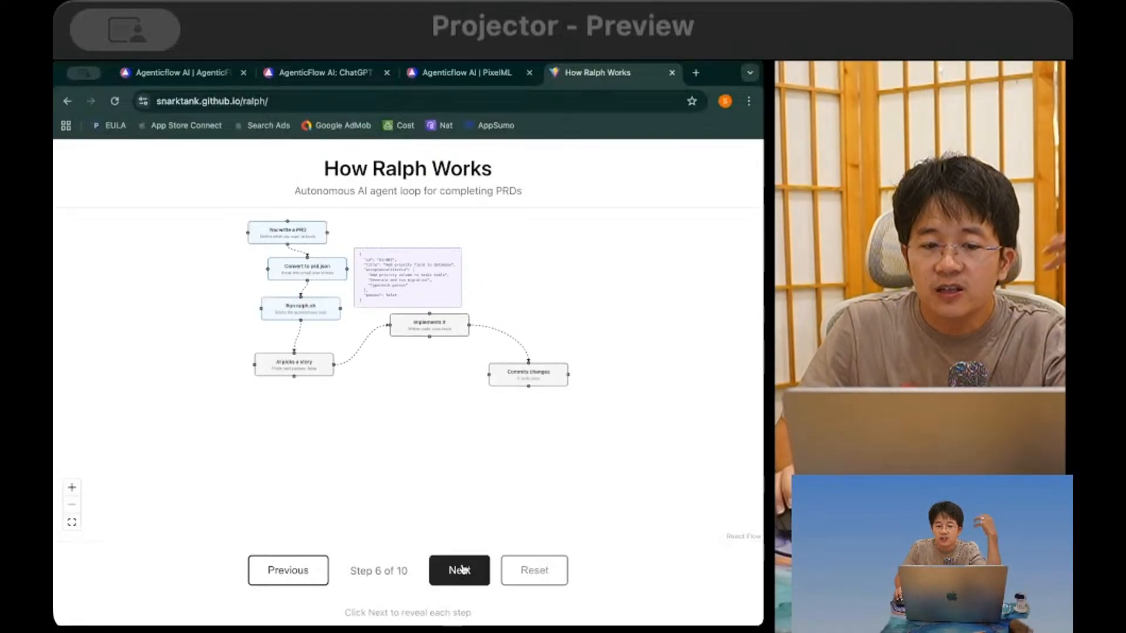
click(463, 569)
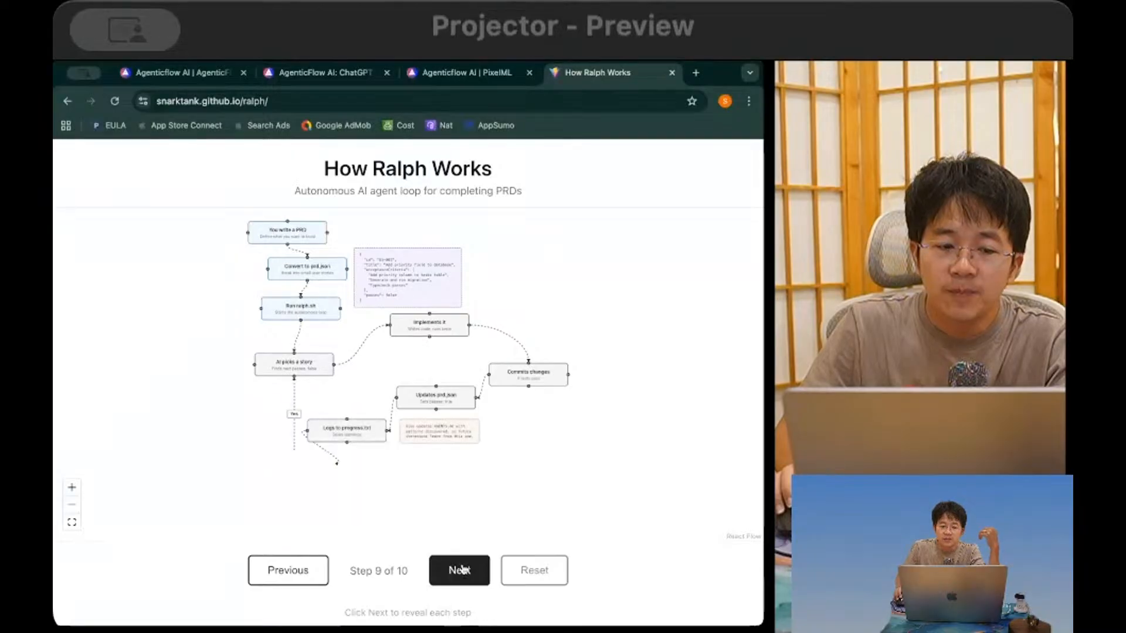
click(463, 568)
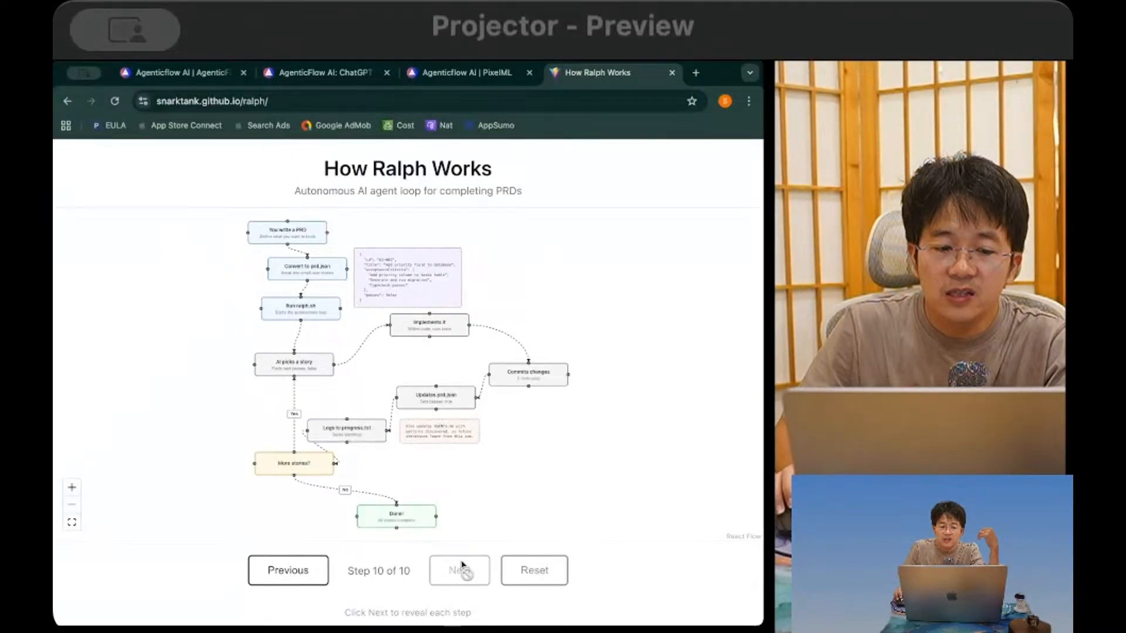
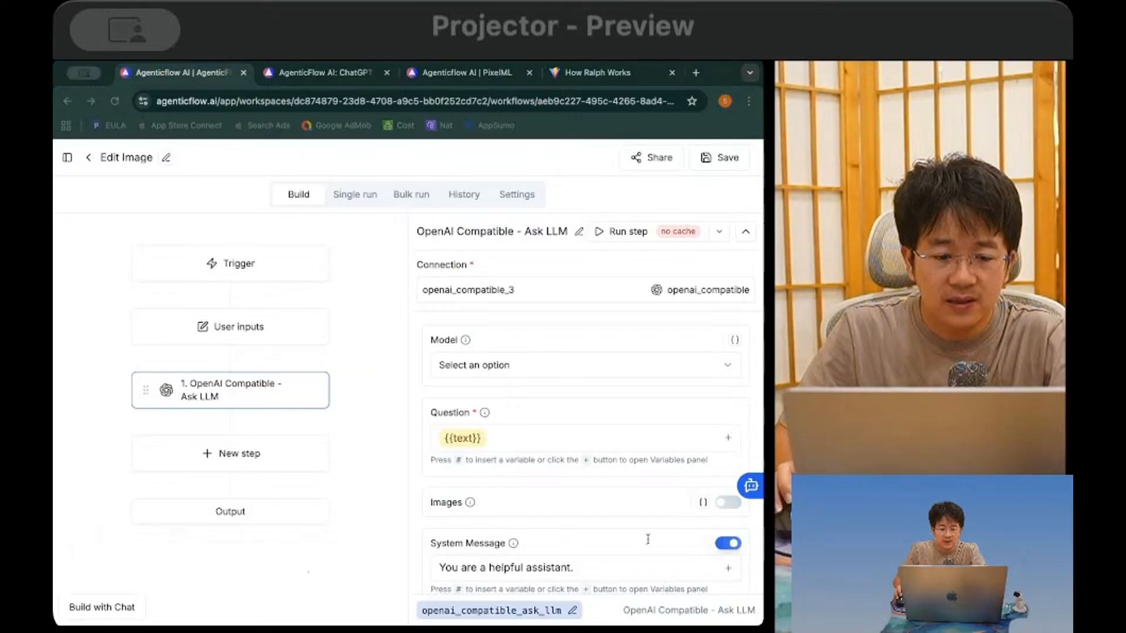
click(568, 416)
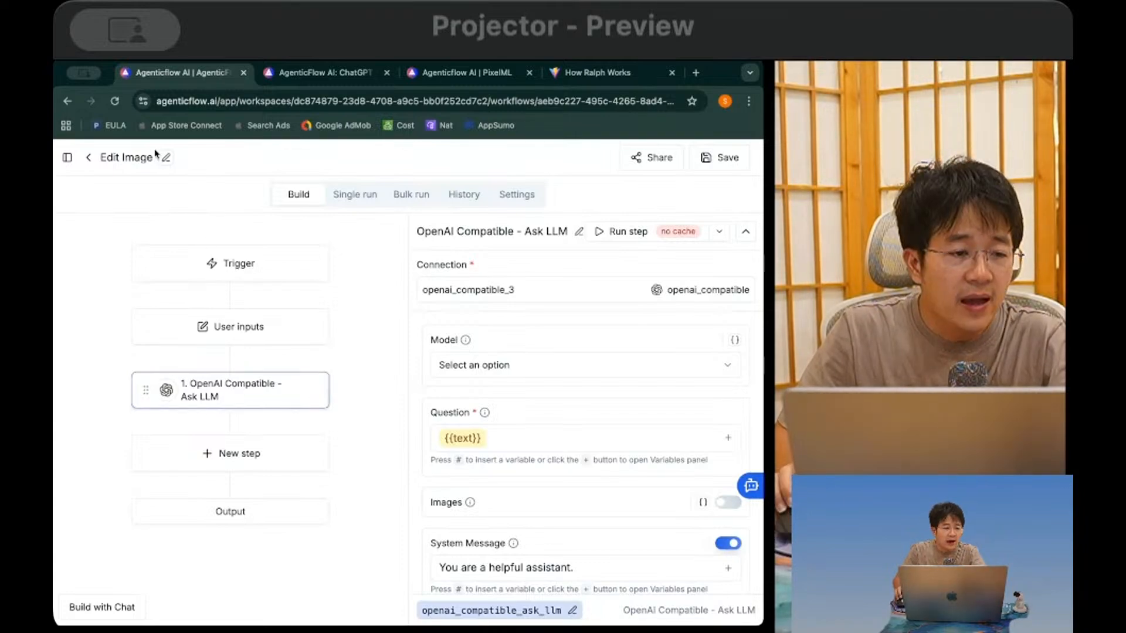
click(67, 157)
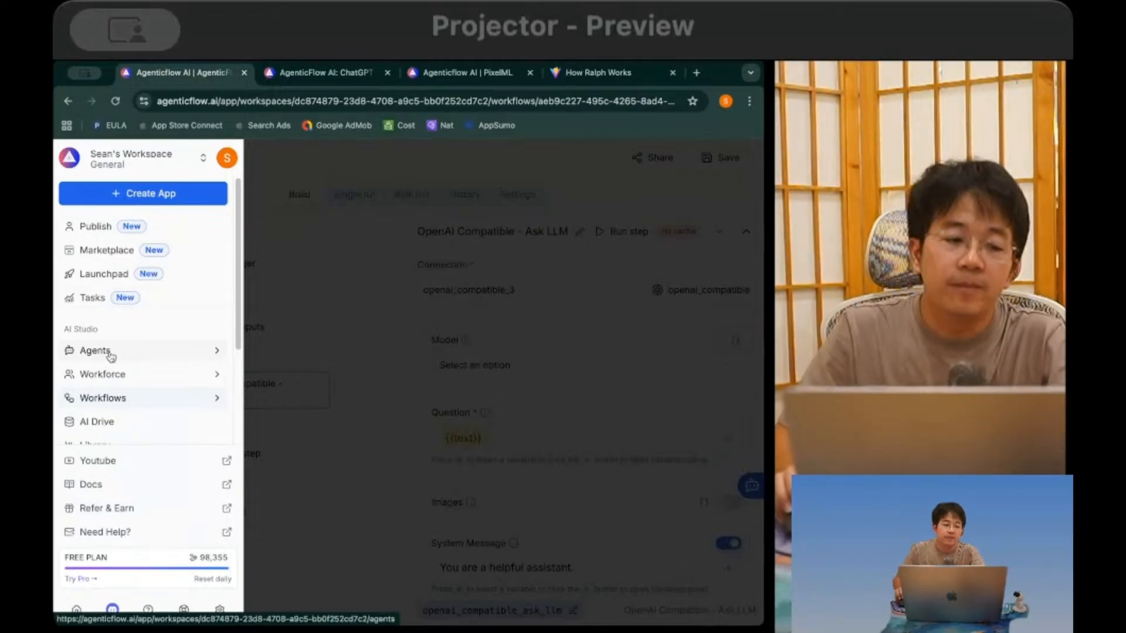
click(344, 376)
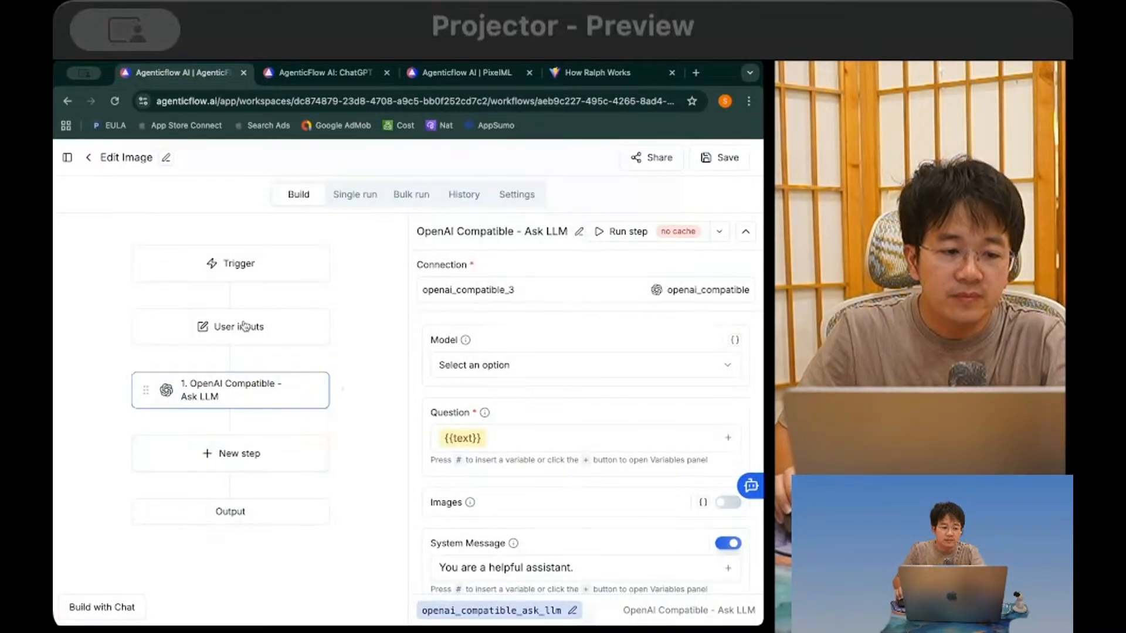
Step: Review the Edit Image workflow's user inputs and highlight the Workflow variables heading below them
click(245, 326)
scroll(441, 414, down, 10)
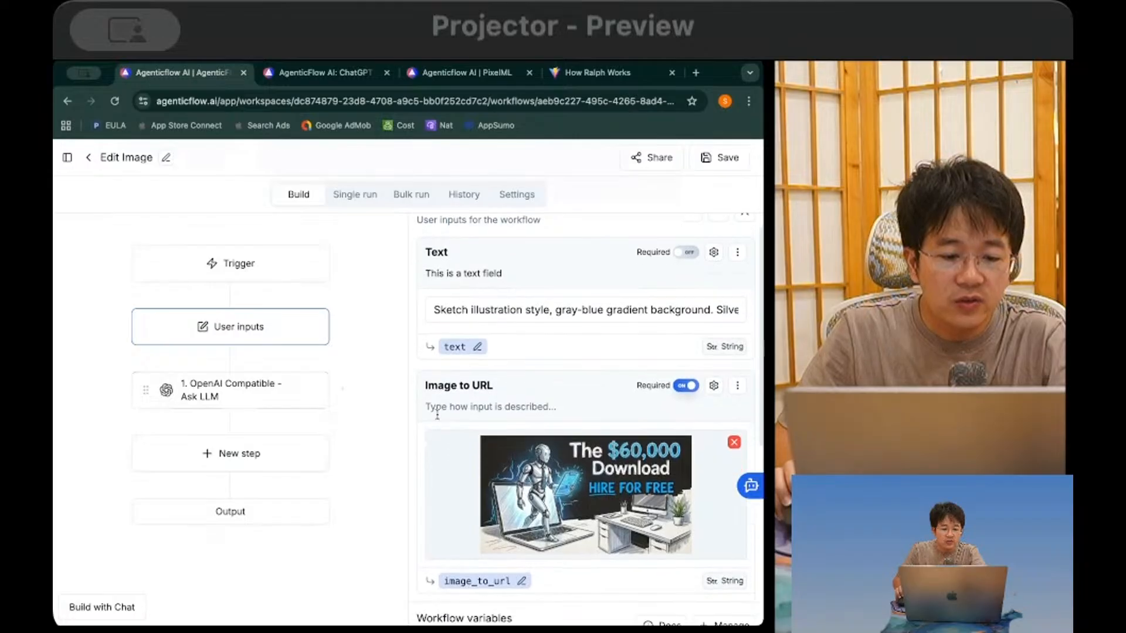
scroll(494, 463, down, 1)
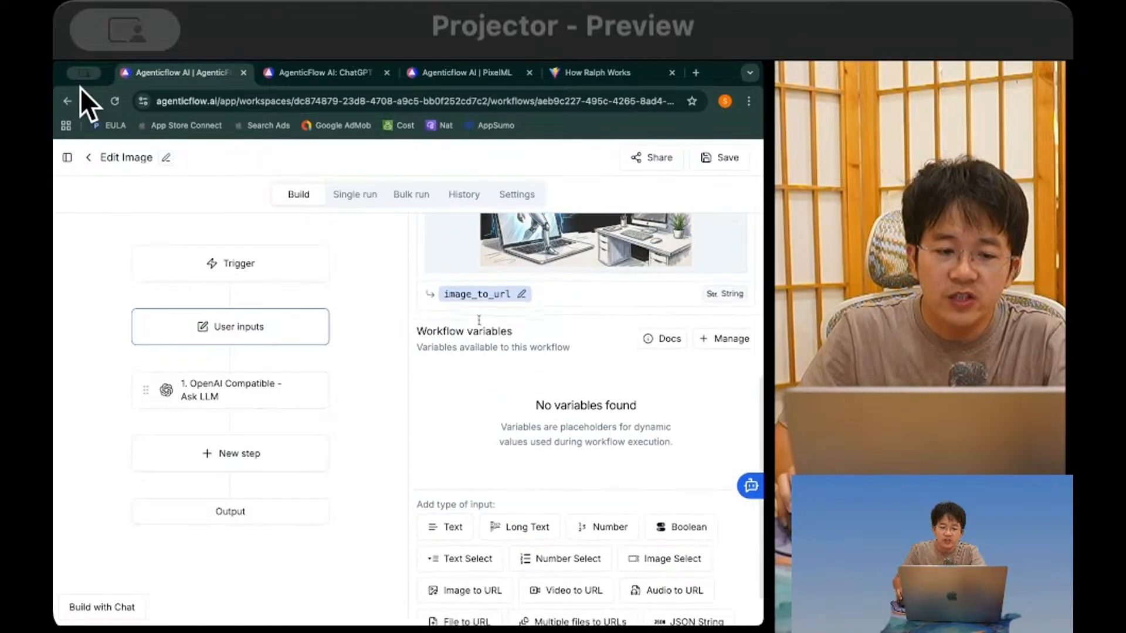
drag(418, 330, 518, 333)
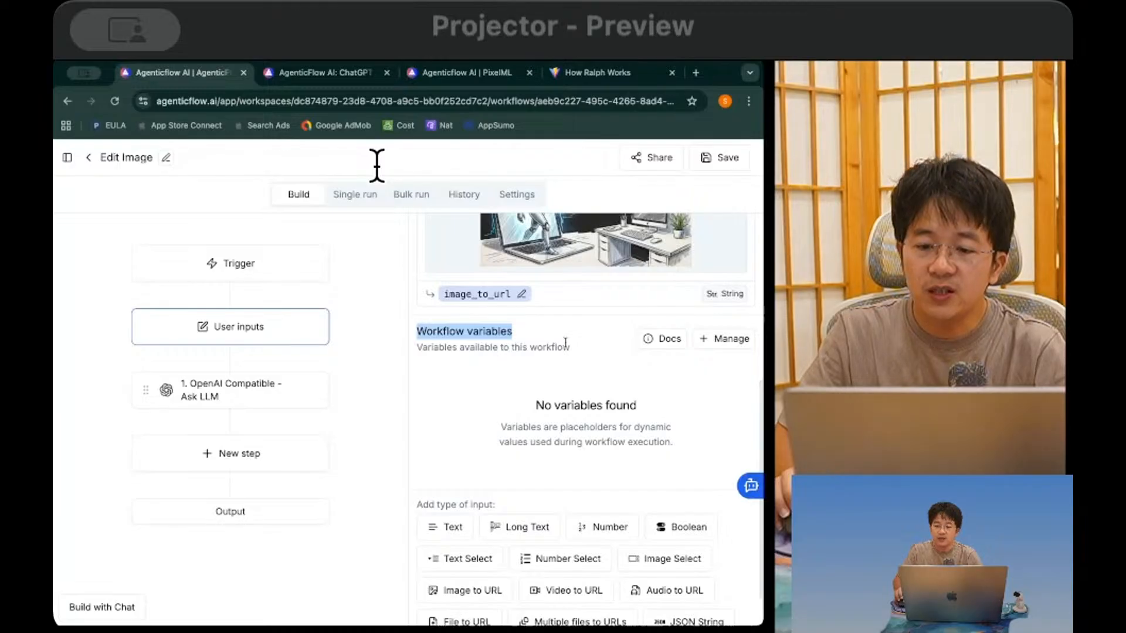
Step: Search the available actions for "API" and add an API Call step after the OpenAI Compatible - Ask LLM step
click(240, 454)
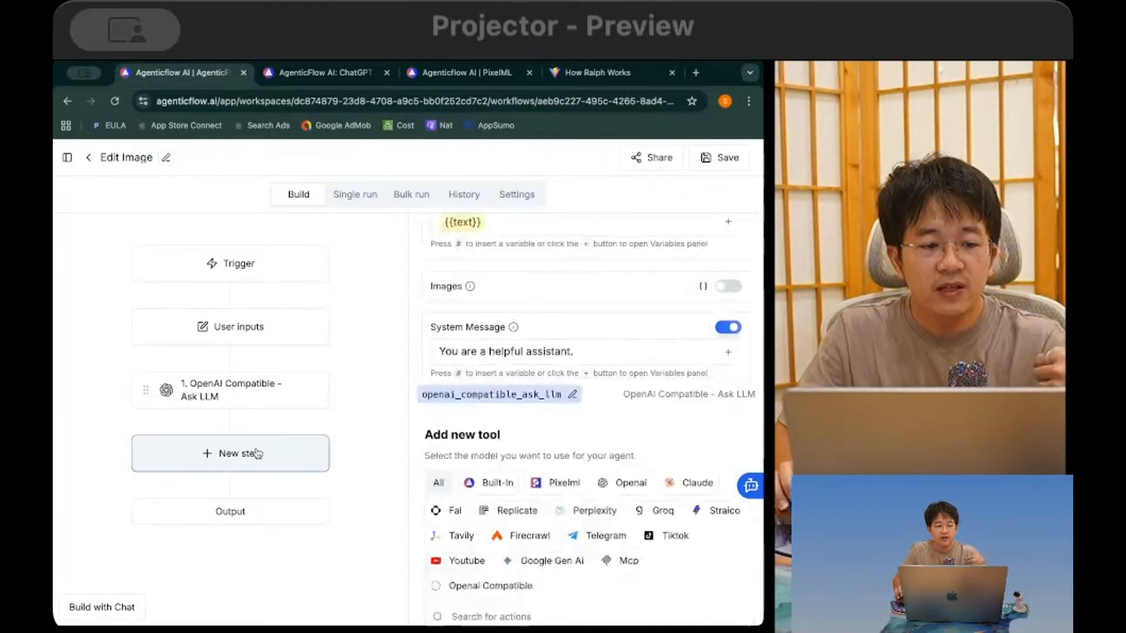
click(513, 415)
text(API)
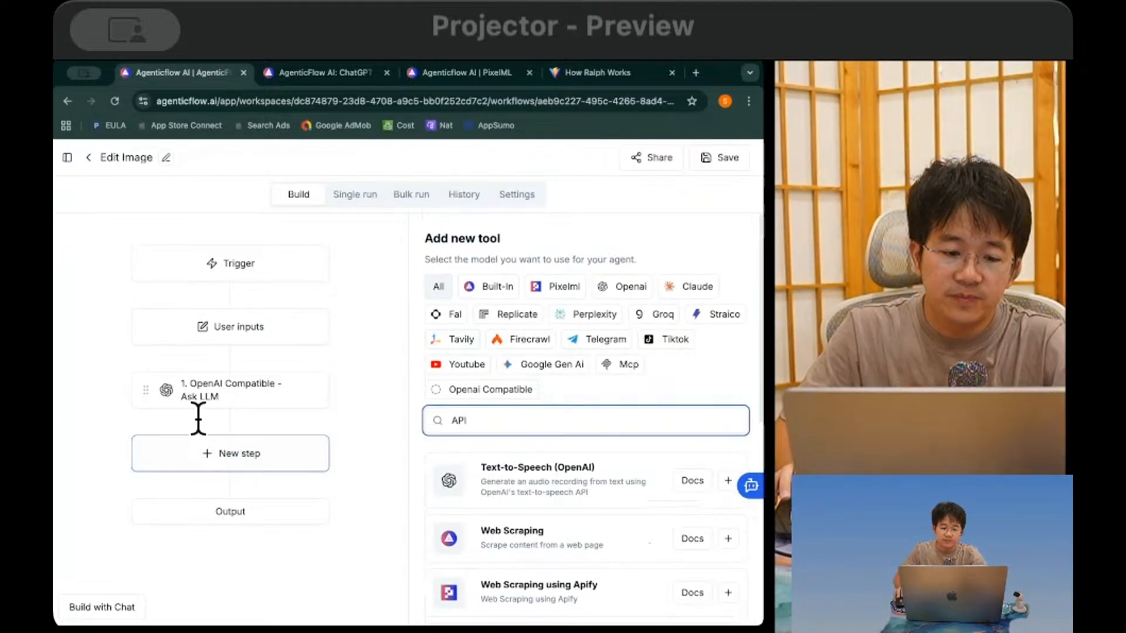
scroll(586, 528, down, 3)
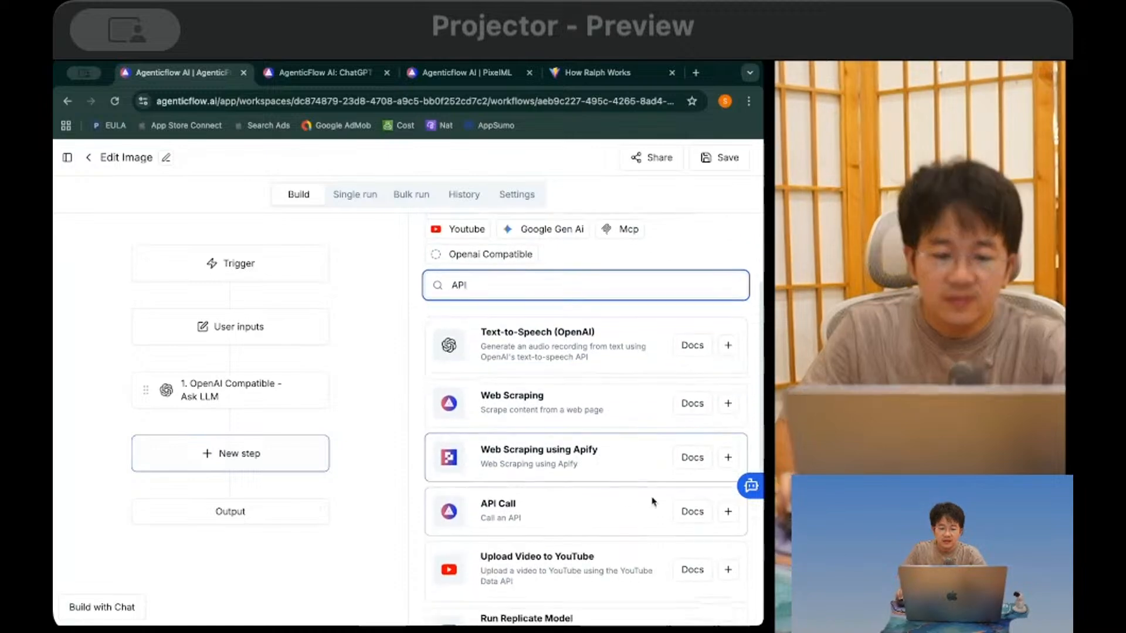
click(727, 512)
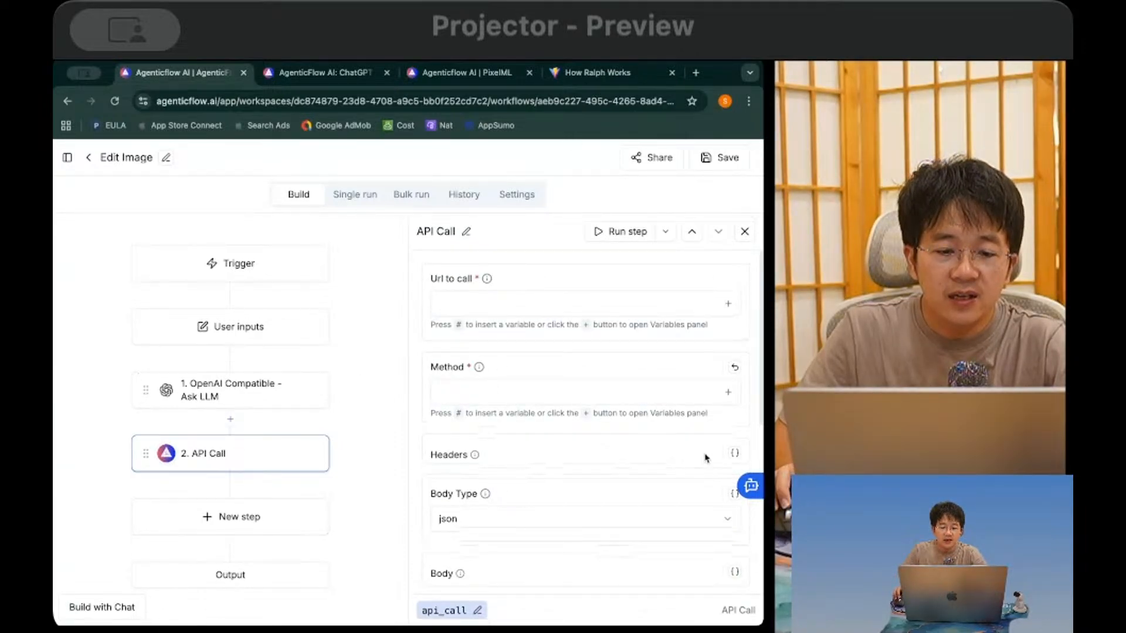
Step: Switch the API Call's Headers to free-text entry and enter "Bearer" followed by a placeholder token
click(730, 453)
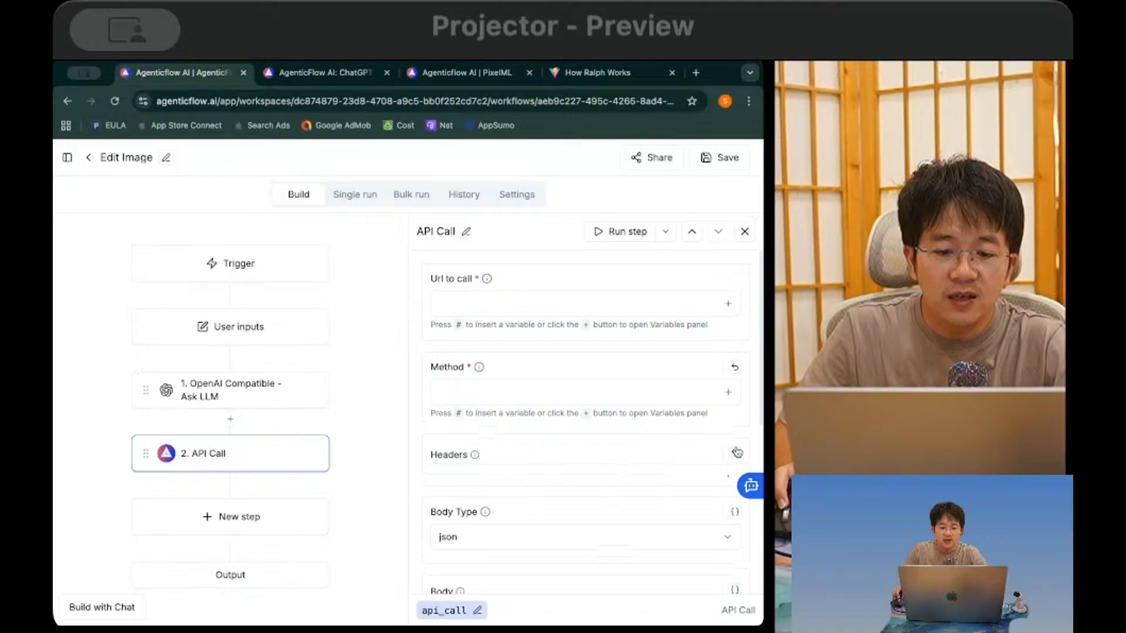
click(528, 482)
text(Bear)
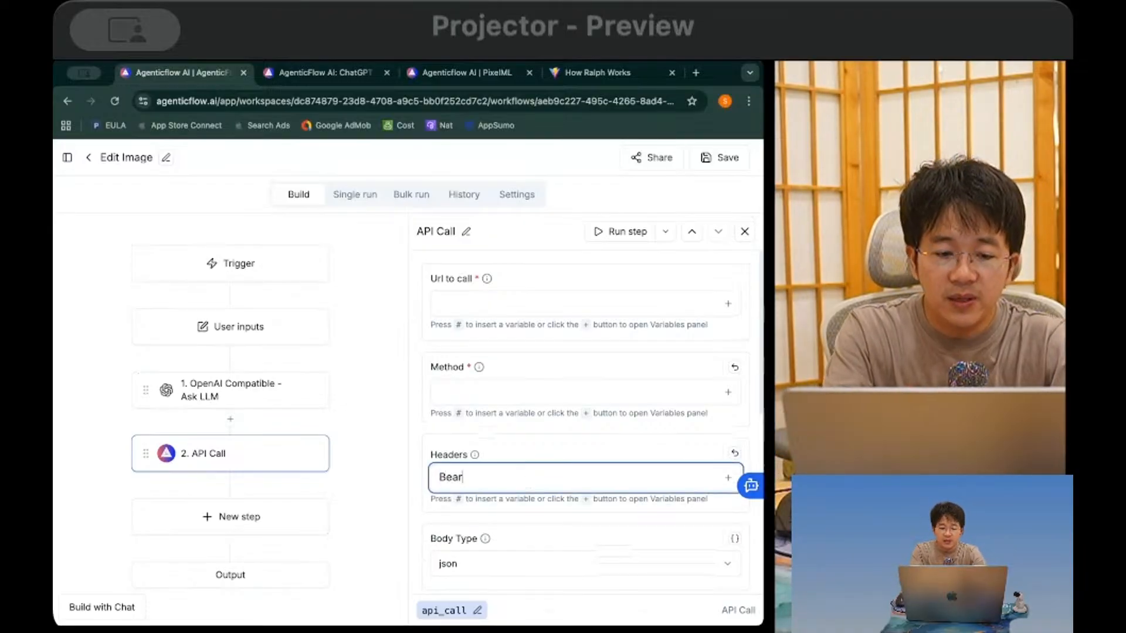
text(er xxxxxx)
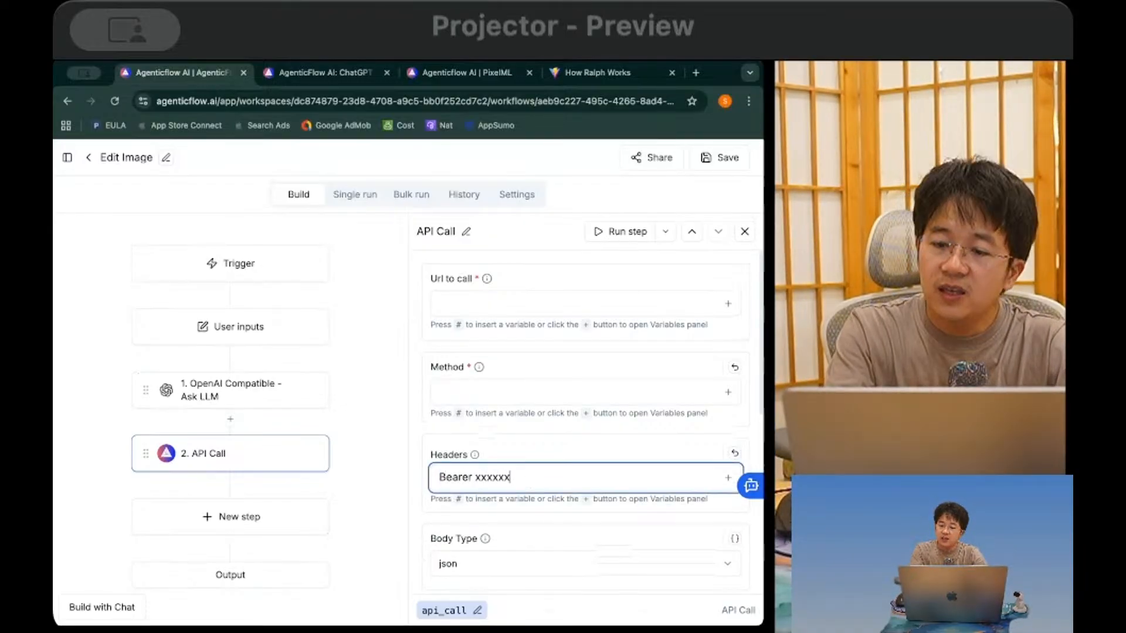
Step: Open the Variables documentation from the workflow's user inputs and read the section on variable scopes
double_click(479, 476)
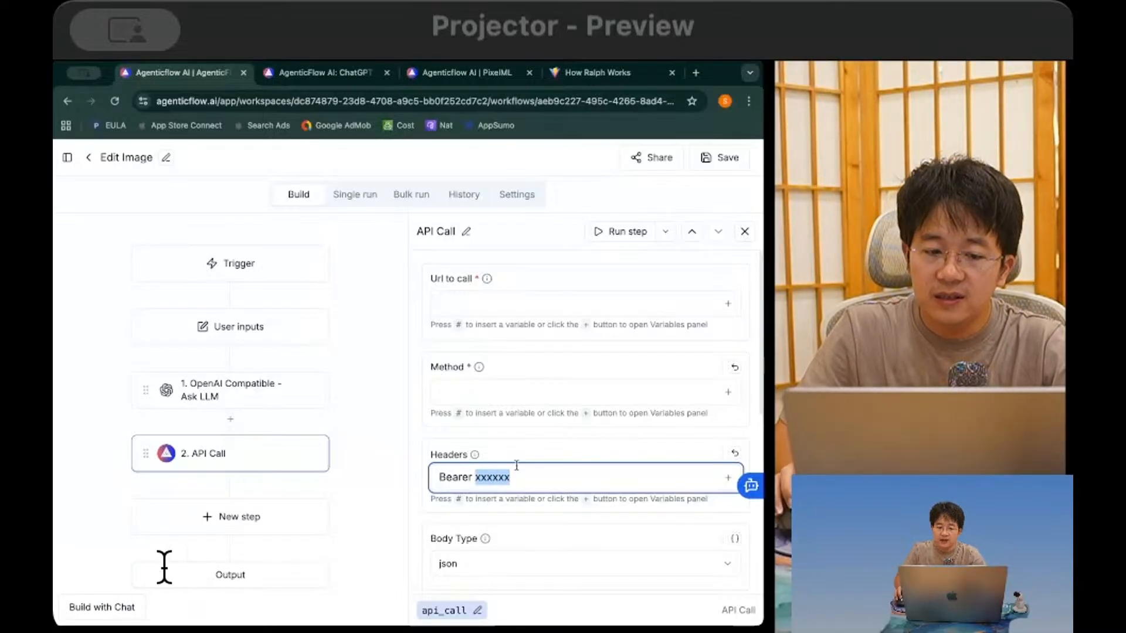
click(263, 329)
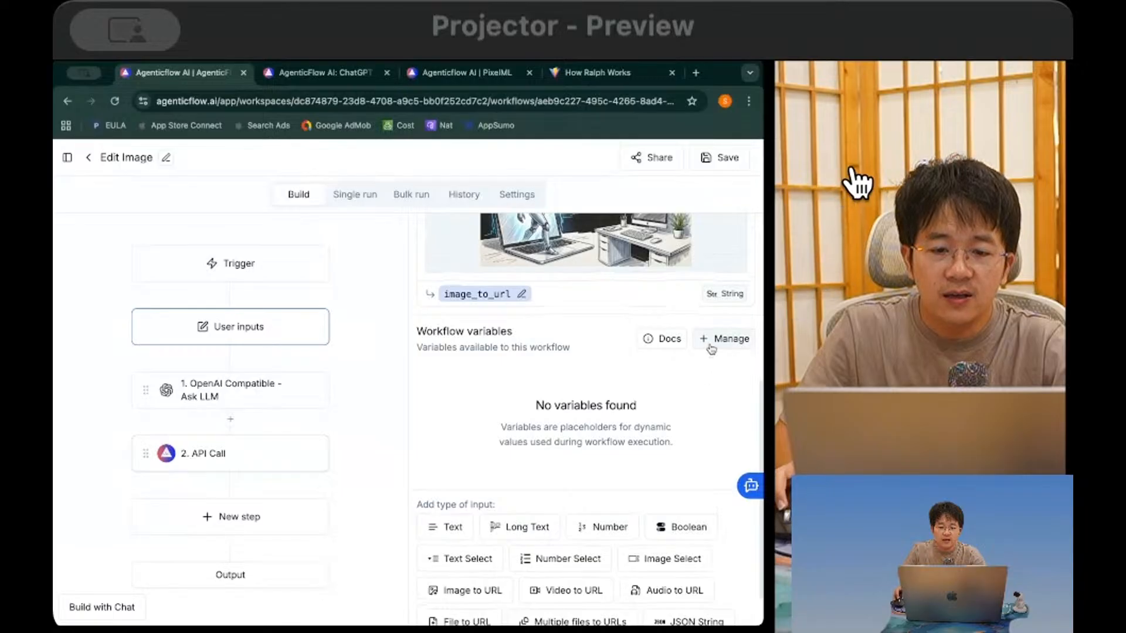
click(658, 339)
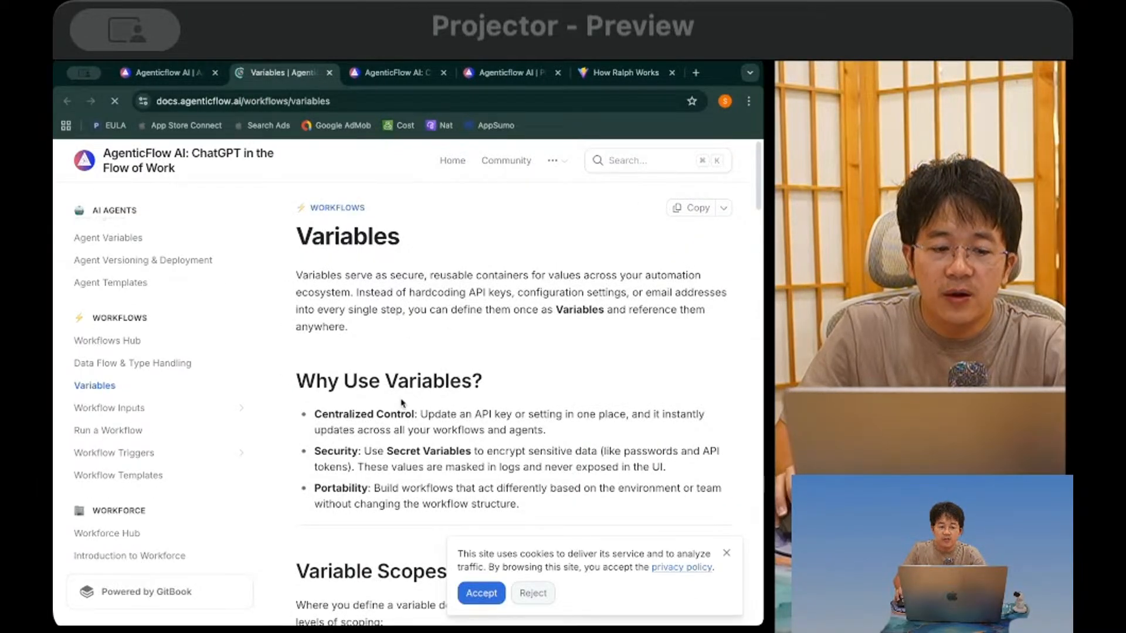
scroll(402, 403, down, 7)
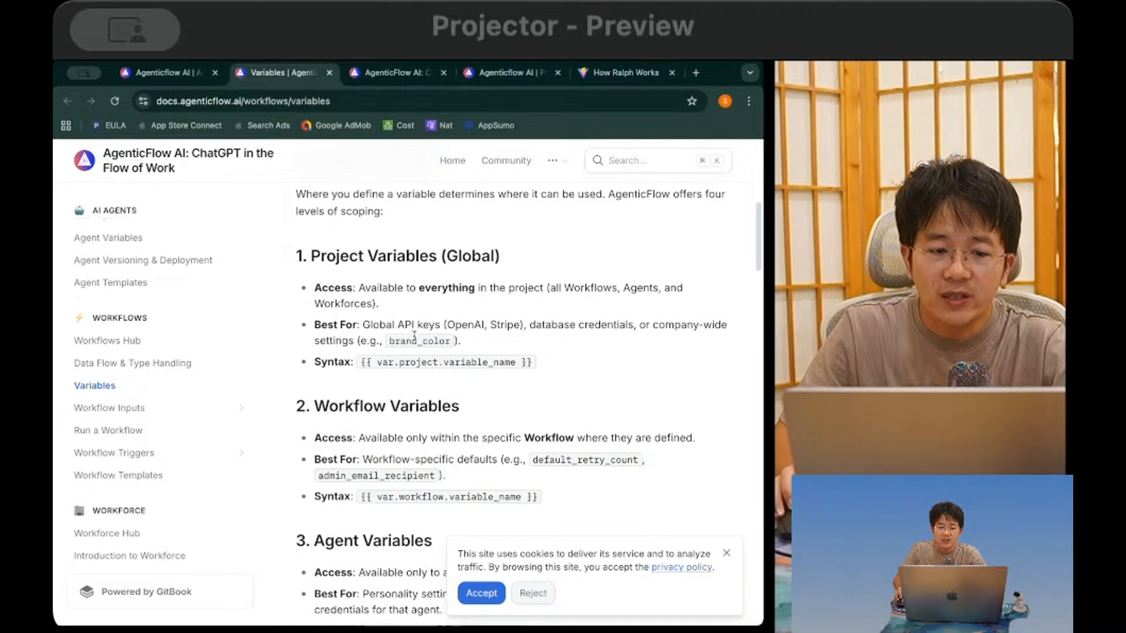
Step: Return to the Edit Image workflow and add a String workflow variable named brand_color with the value #FFF000
click(175, 78)
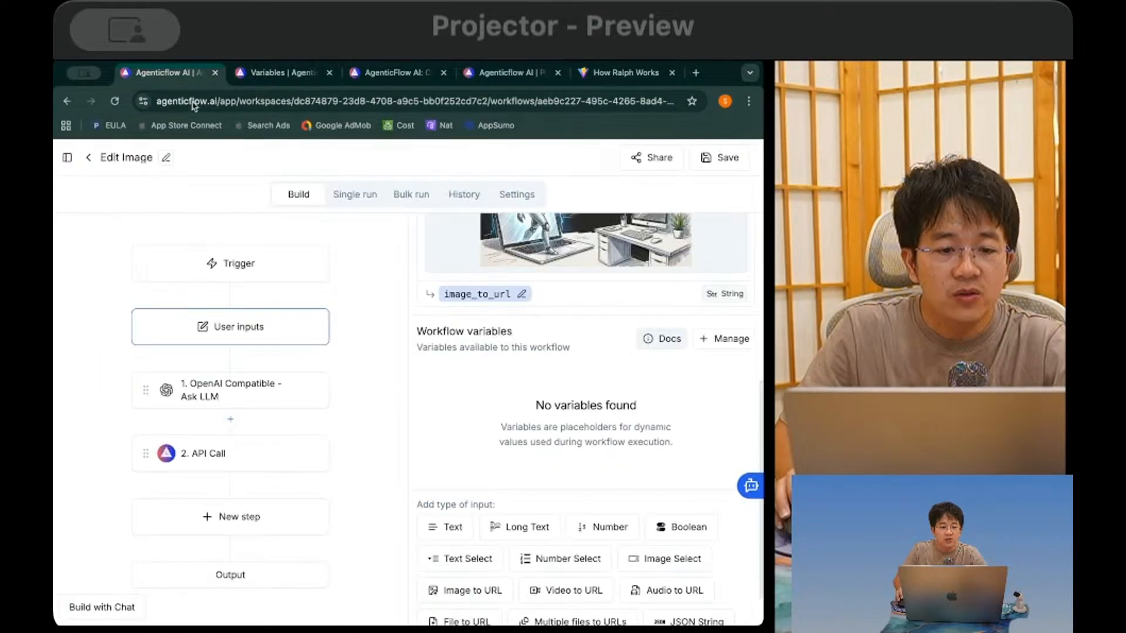
click(724, 341)
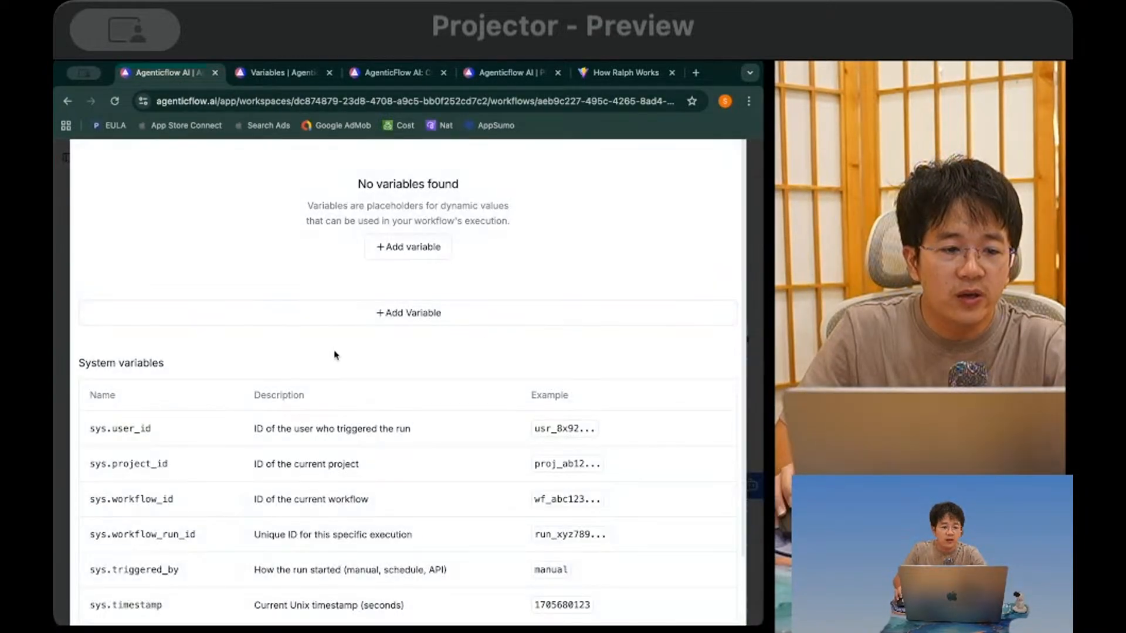
click(410, 247)
scroll(311, 276, up, 1)
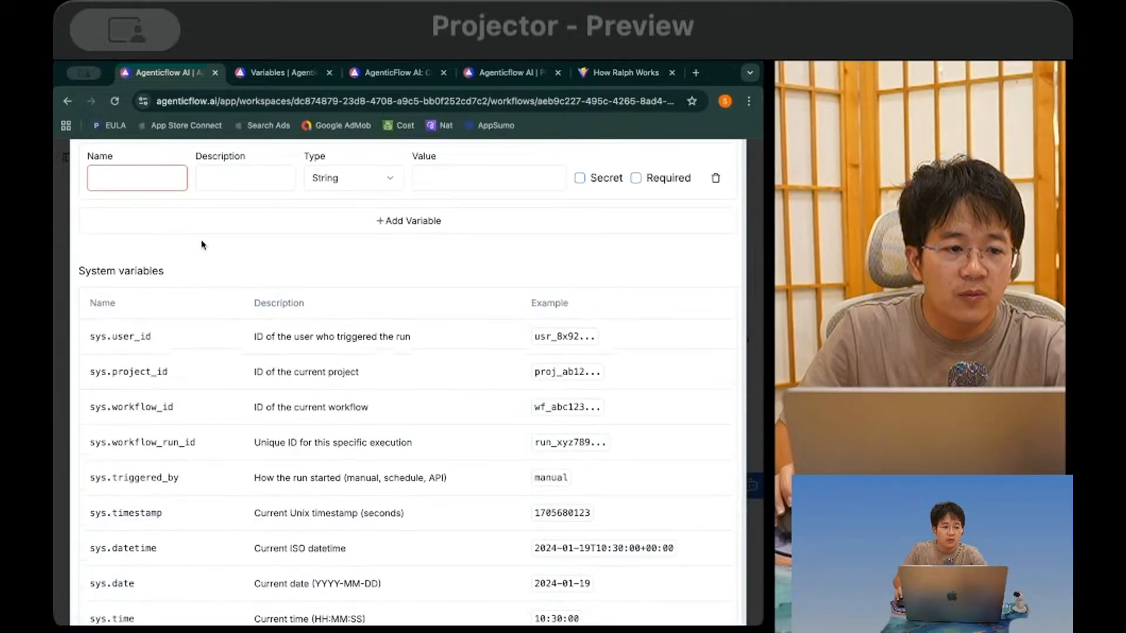
text(brand_color)
click(239, 180)
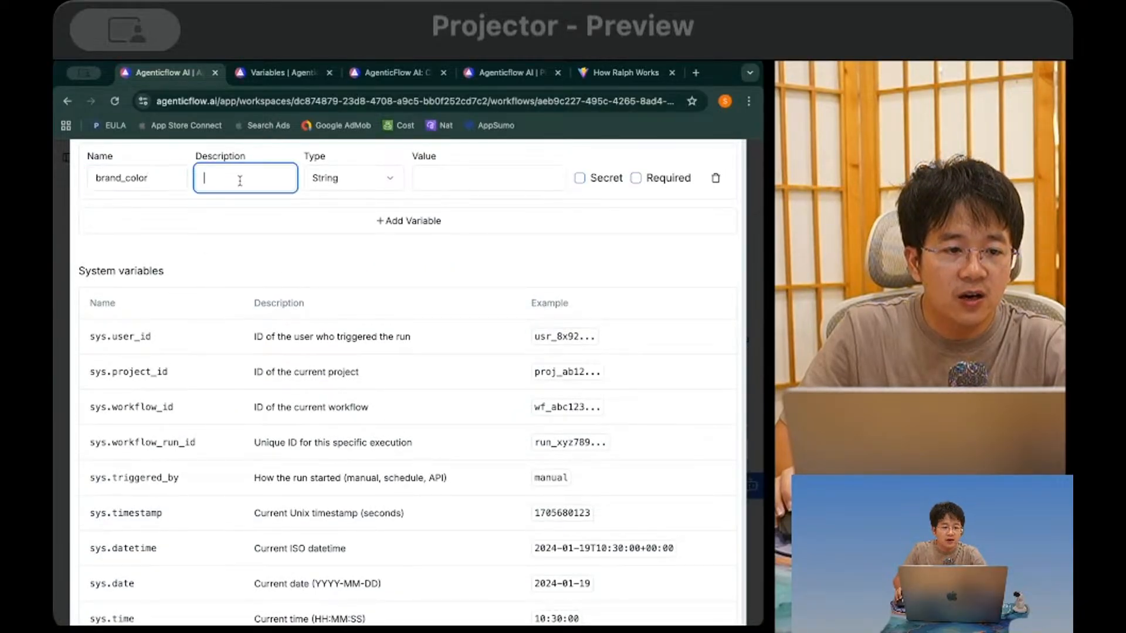
click(503, 183)
text(#)
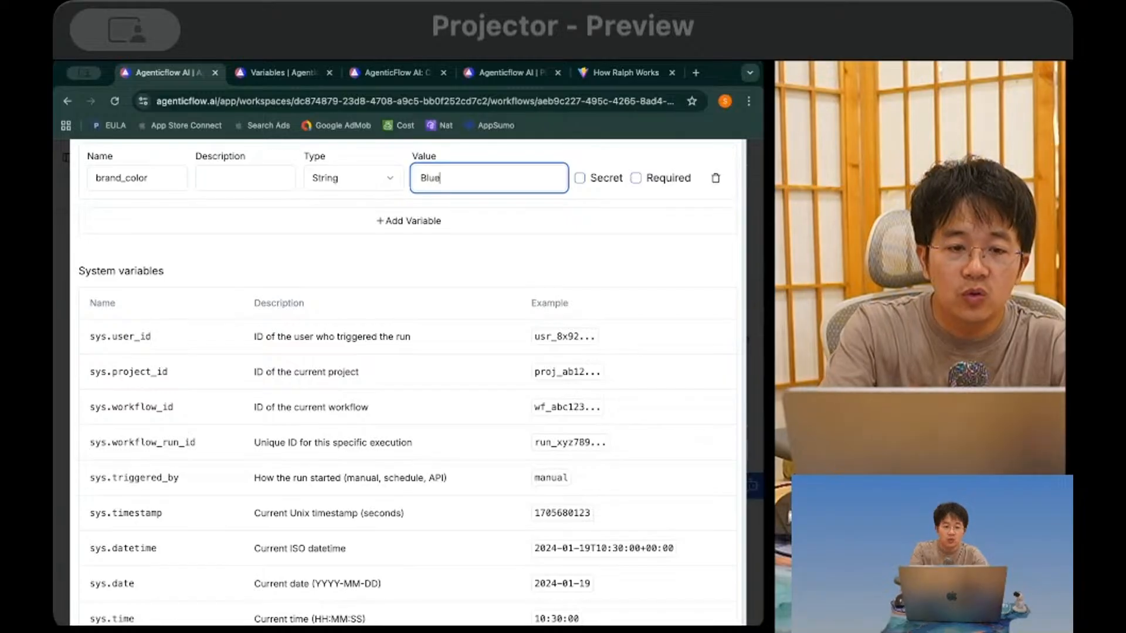
text(FFF0000)
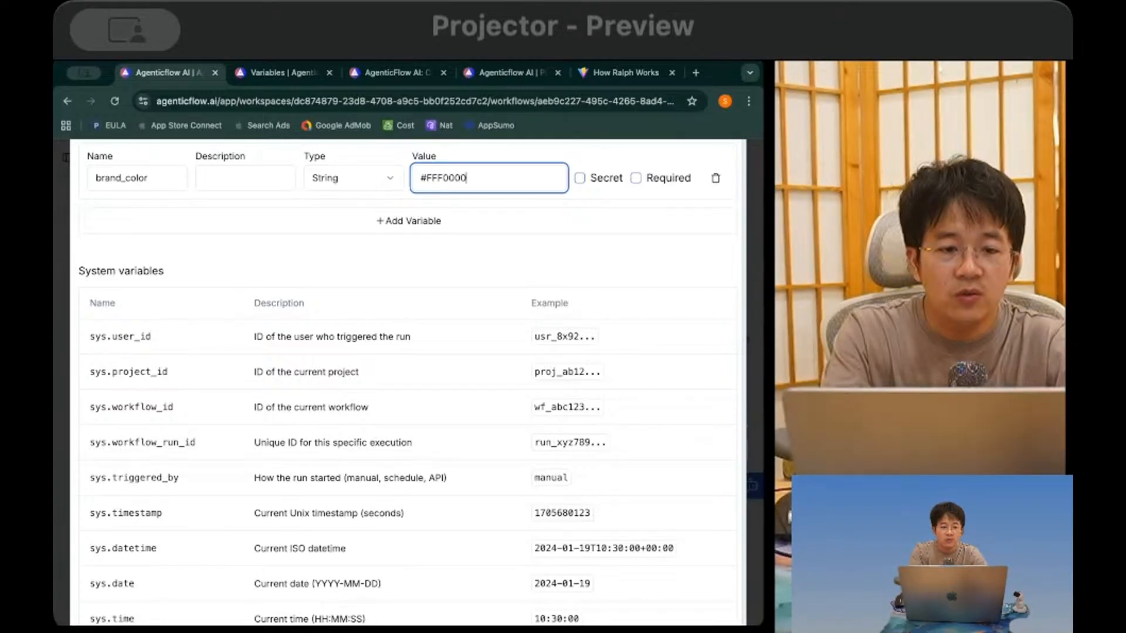
key(BackSpace)
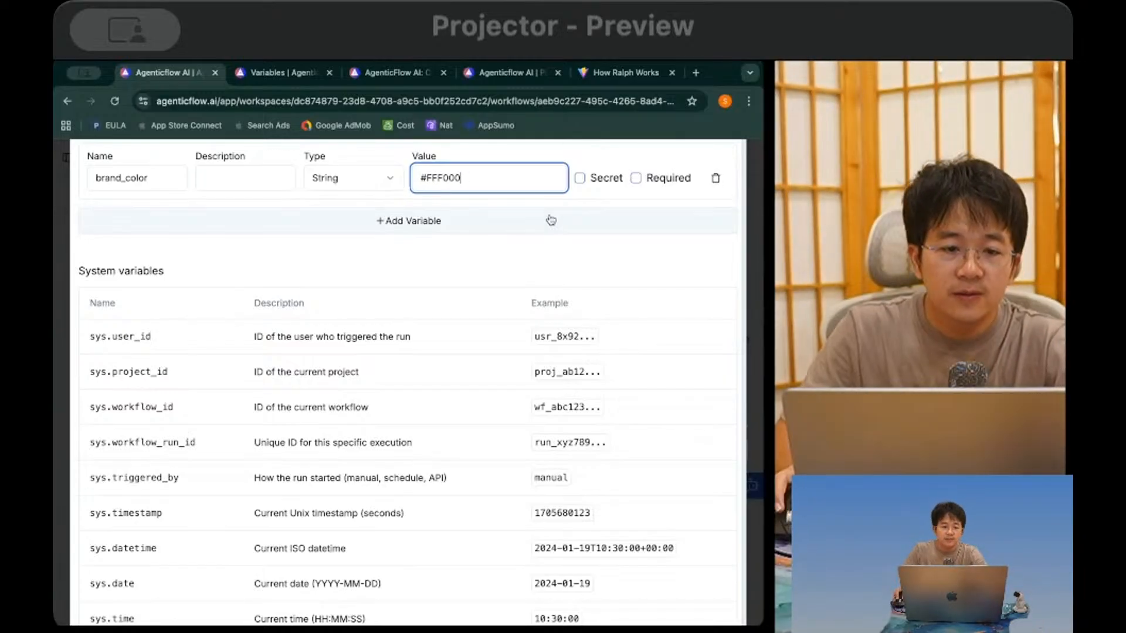
click(633, 198)
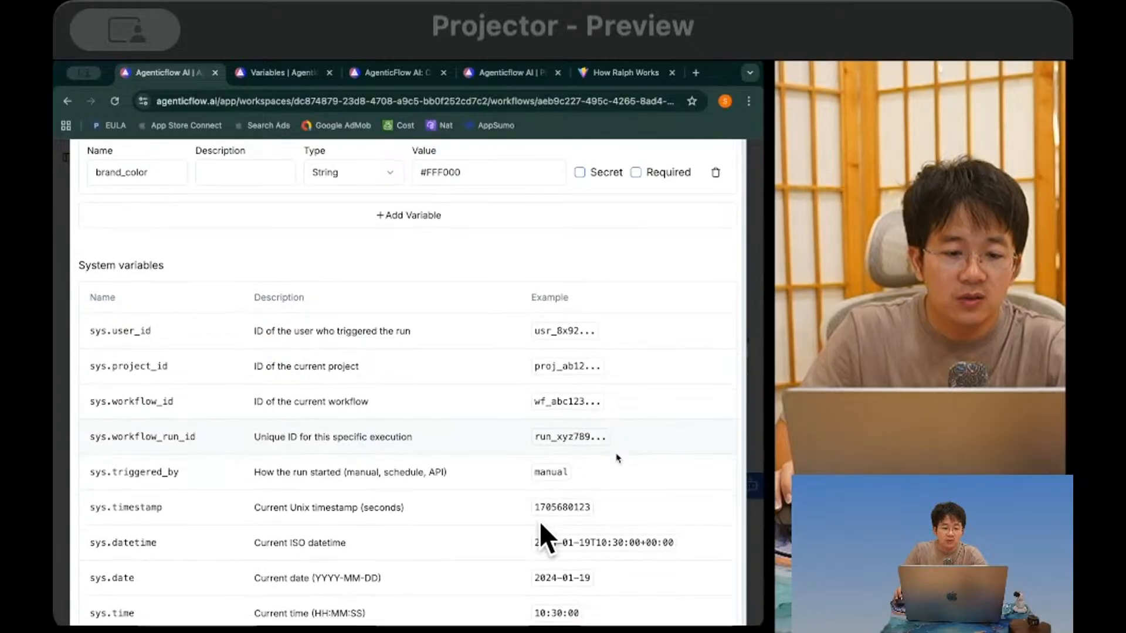
Step: Save the new workflow variable and close the Add Workflow Variable dialog
key(super+minus)
key(super+minus)
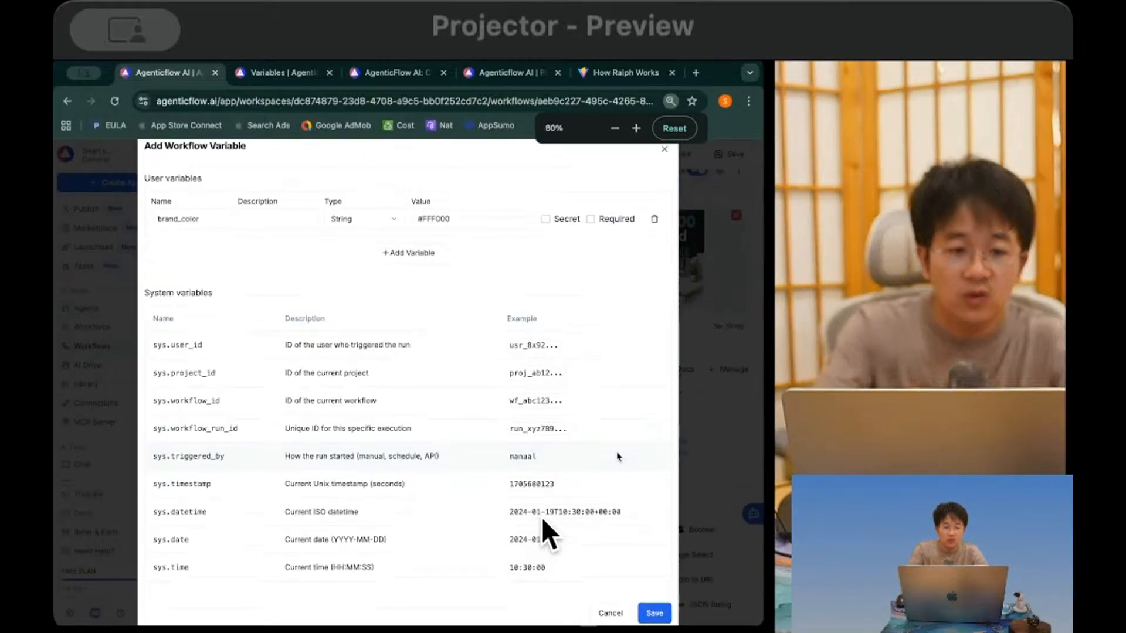
click(645, 614)
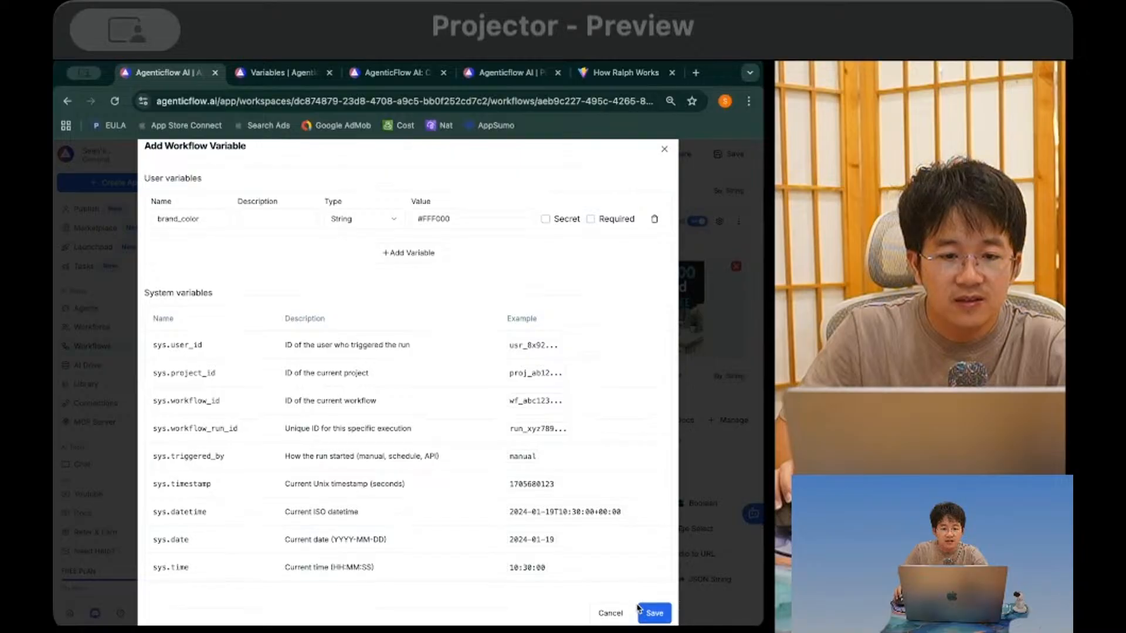
click(664, 149)
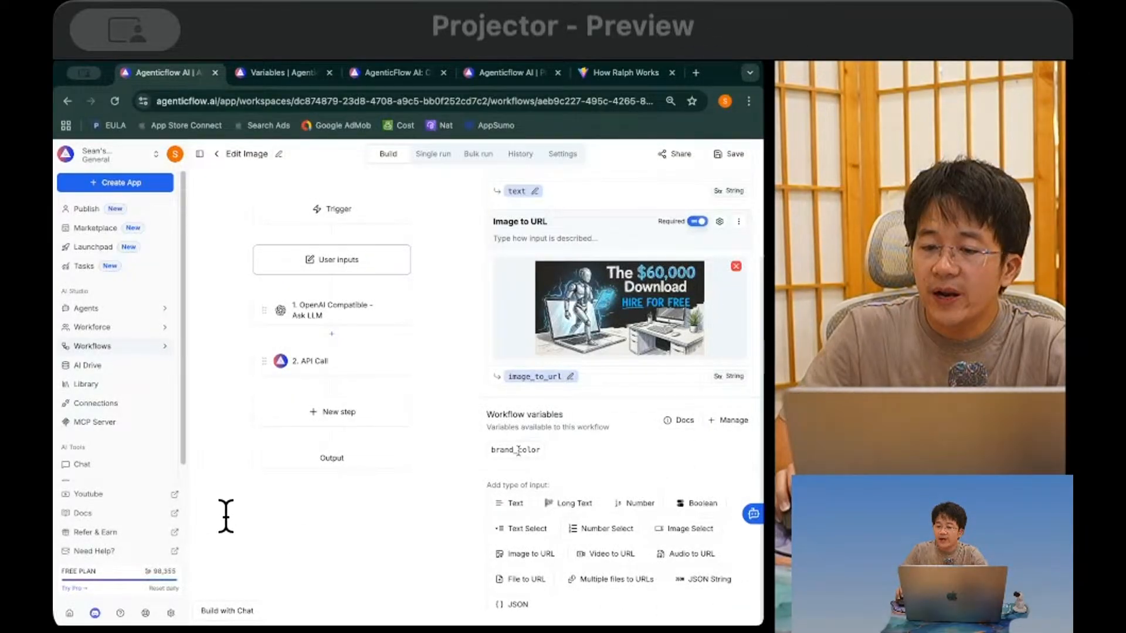
Step: Replace the placeholder token after "Bearer" in the API Call's Headers with the var.workflow.brand_color variable
click(341, 362)
click(584, 380)
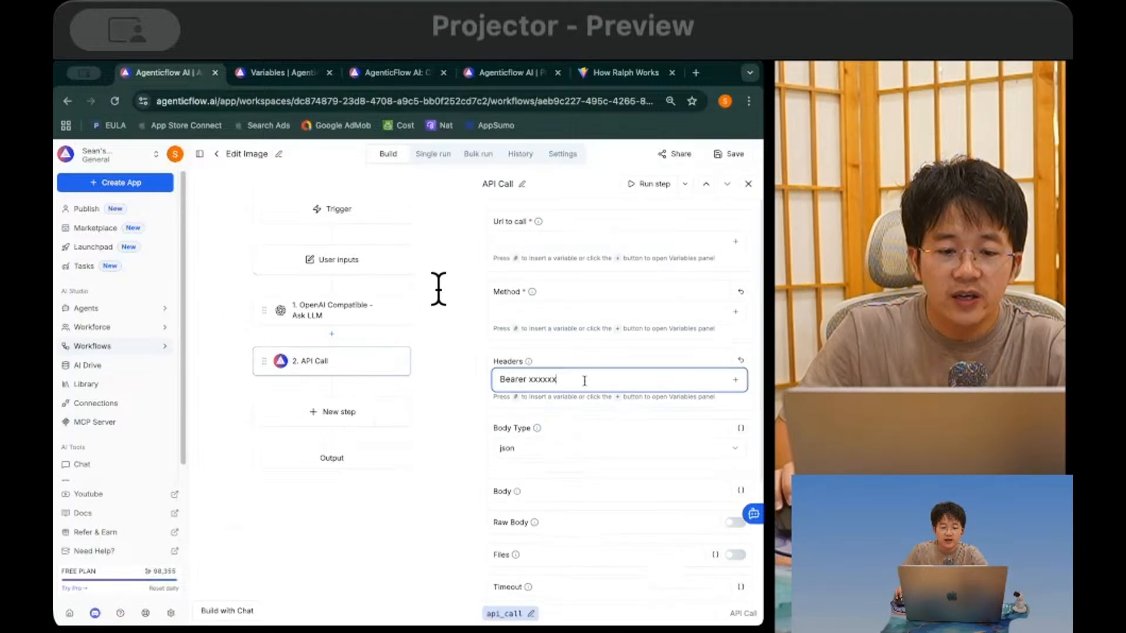
key(BackSpace)
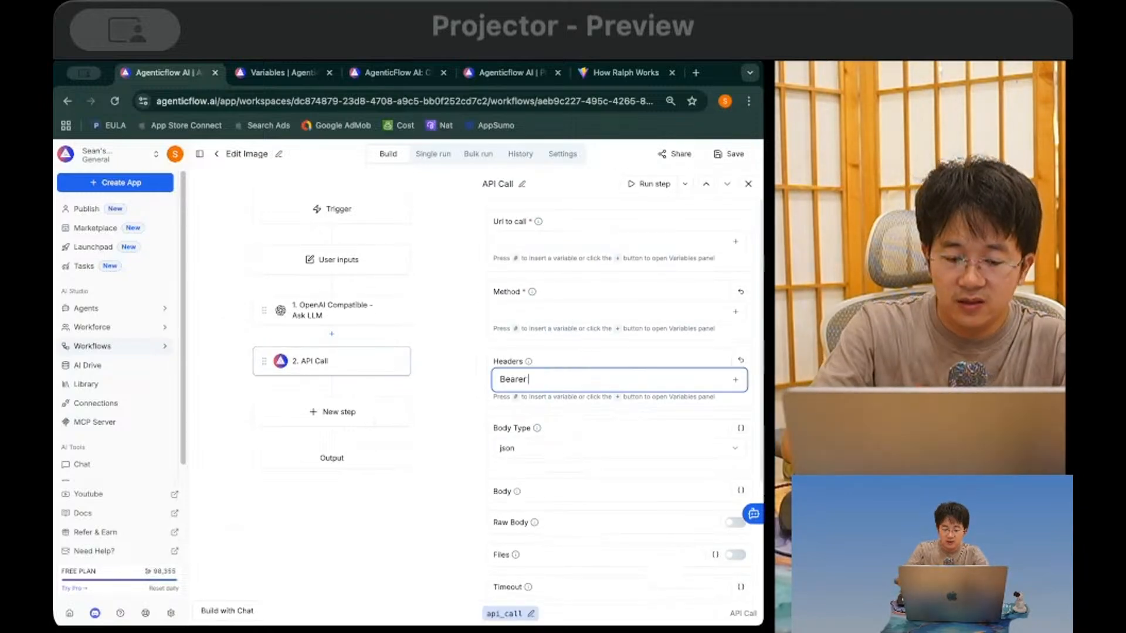
text(#)
scroll(580, 510, down, 5)
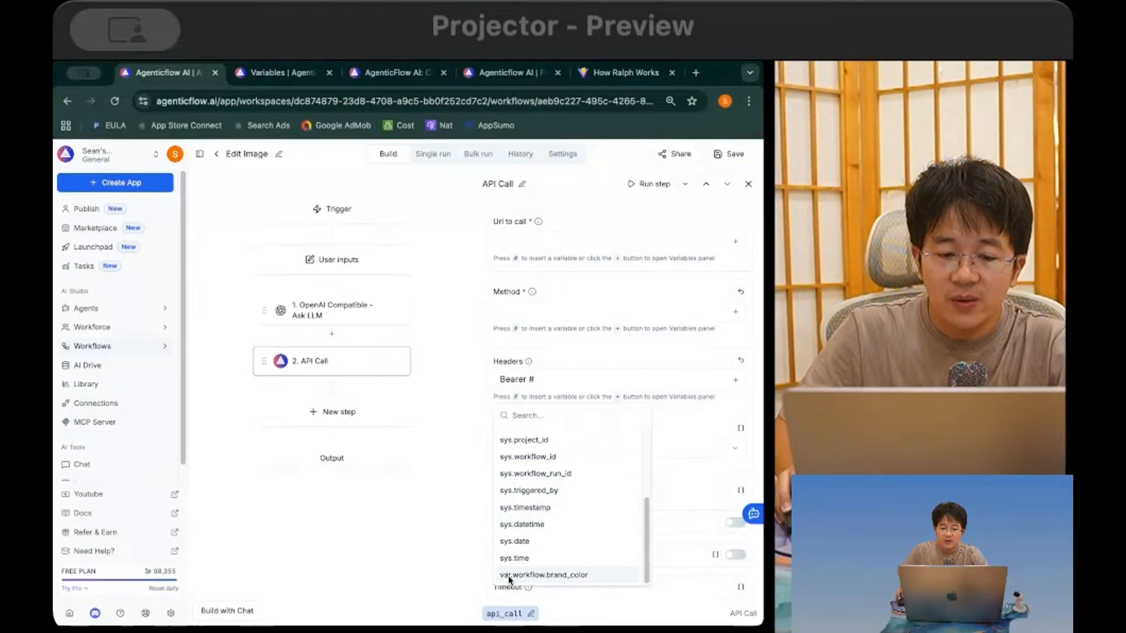
click(542, 575)
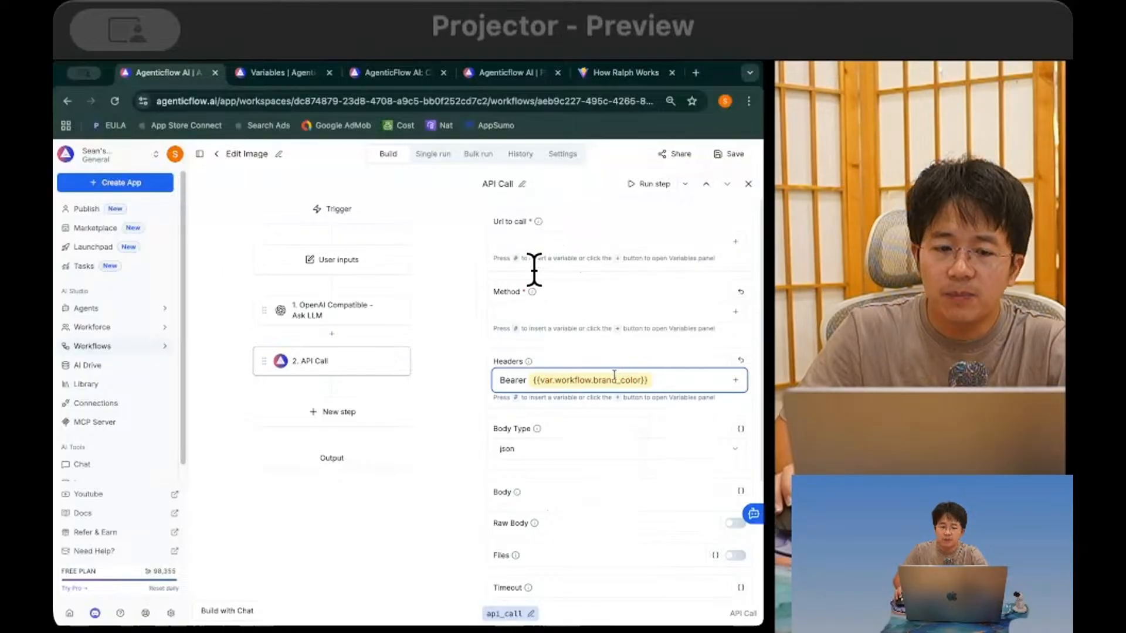
Step: Add a second workflow variable from the user inputs' variable management and name it openaiKey
click(346, 260)
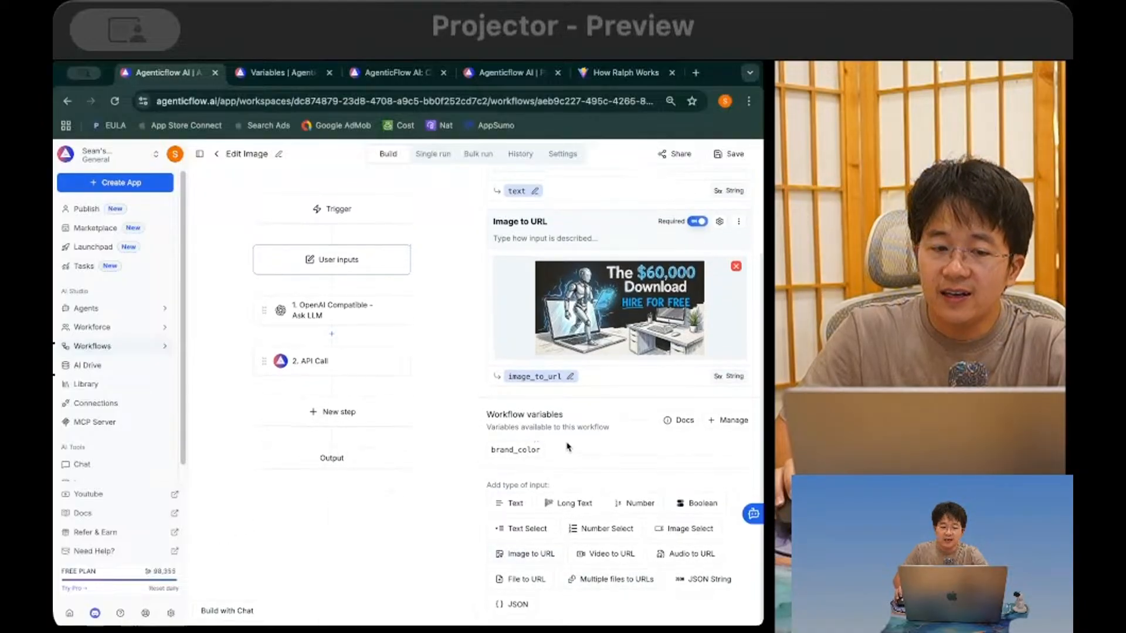
click(319, 361)
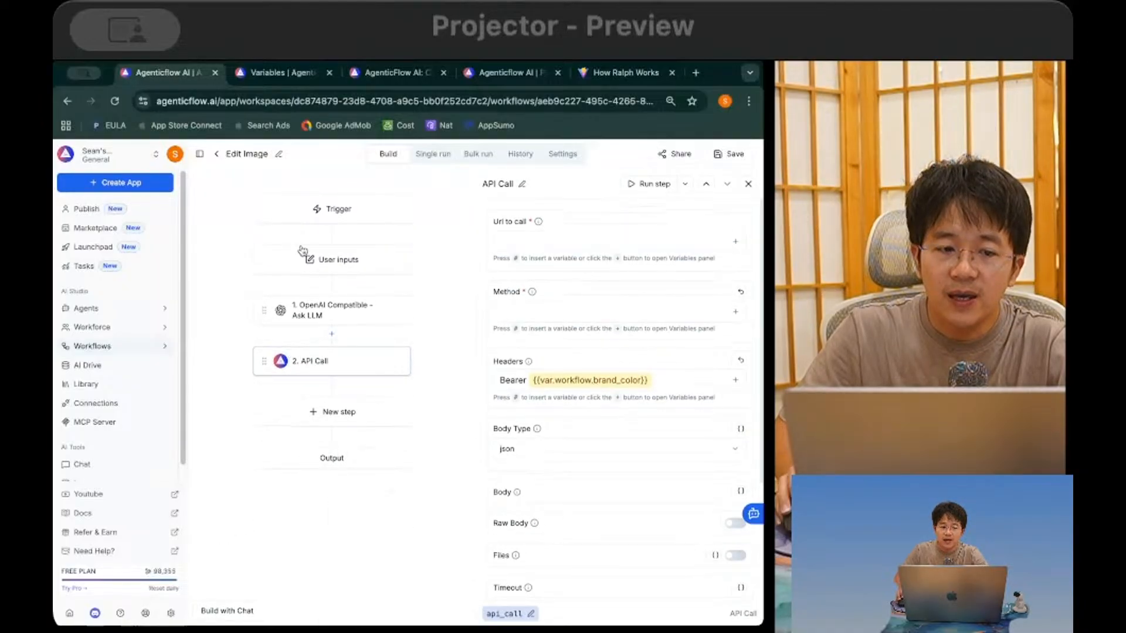
click(343, 259)
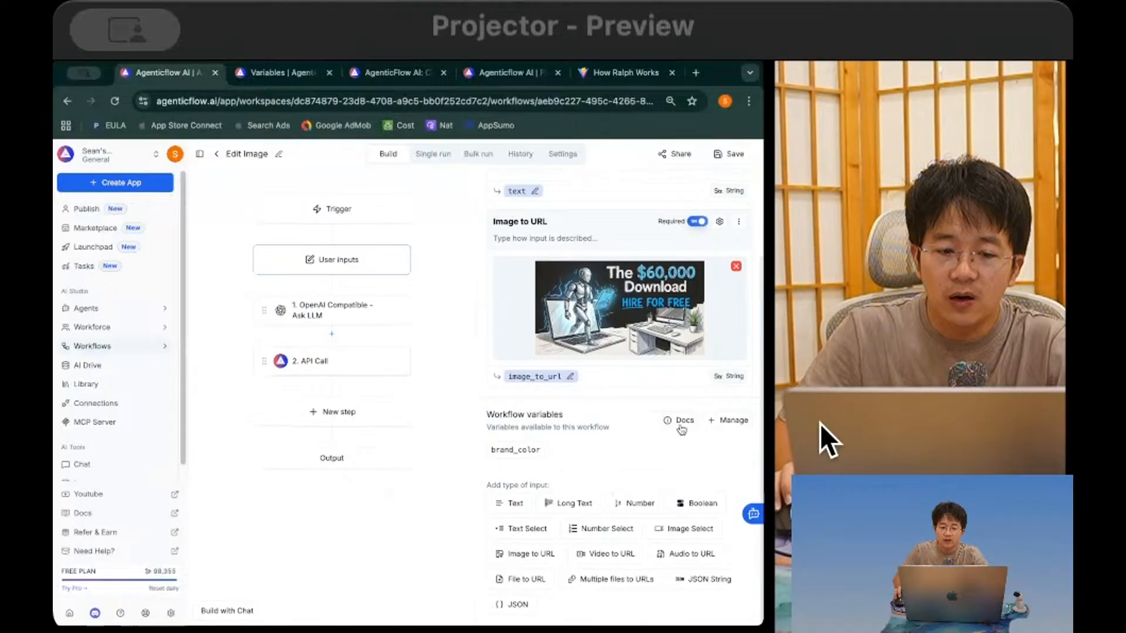
click(728, 420)
click(405, 252)
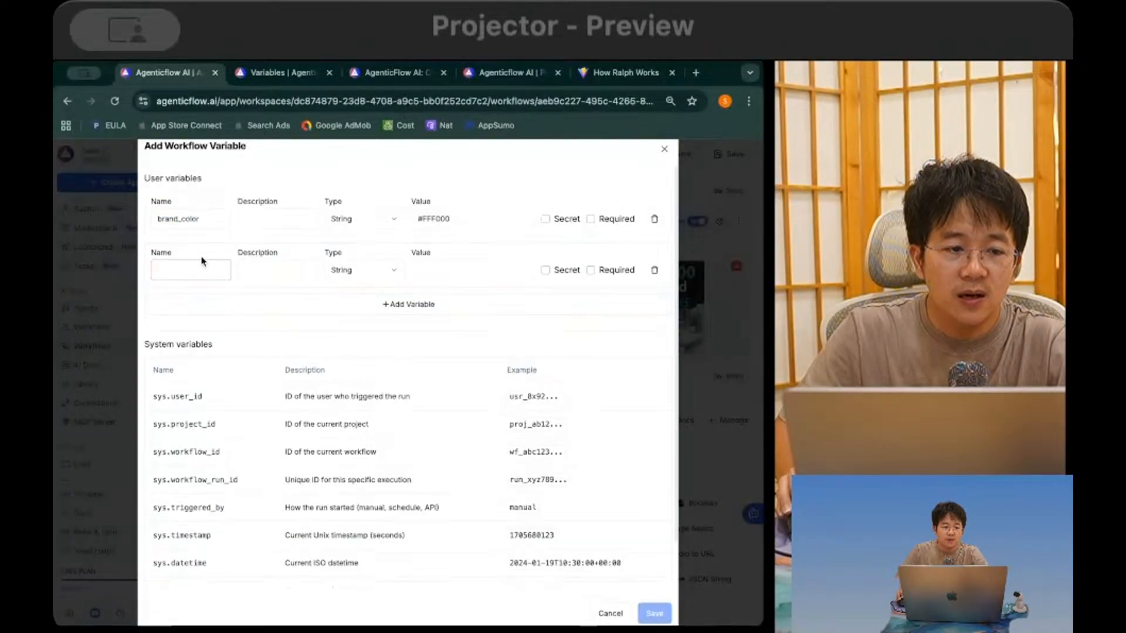
click(190, 269)
text(ioe)
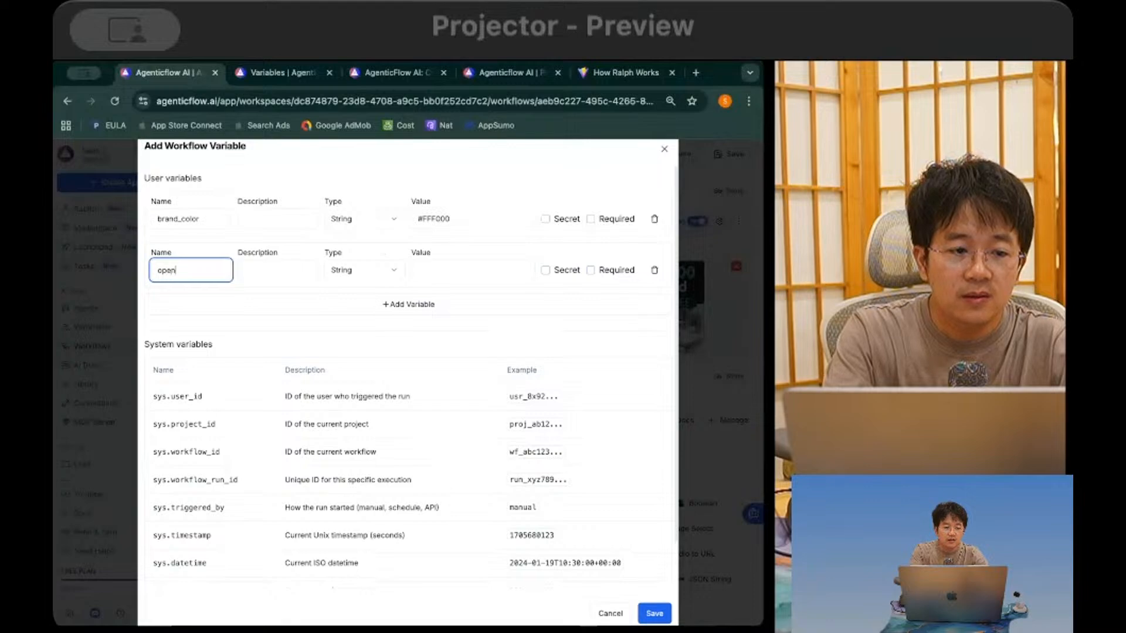
text(naiKey)
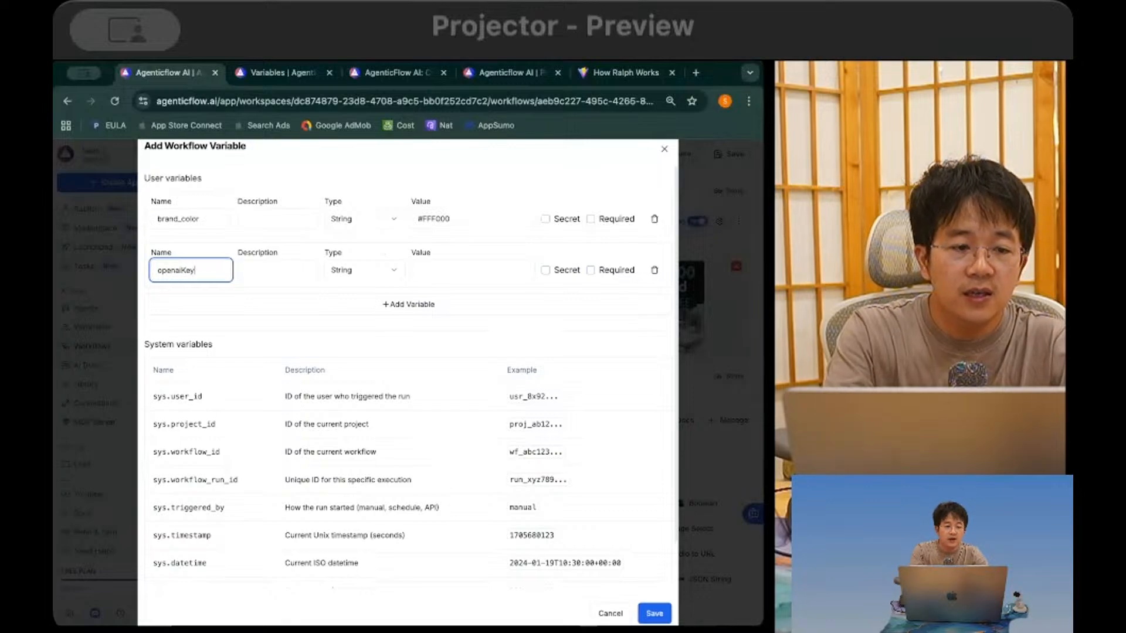
click(274, 269)
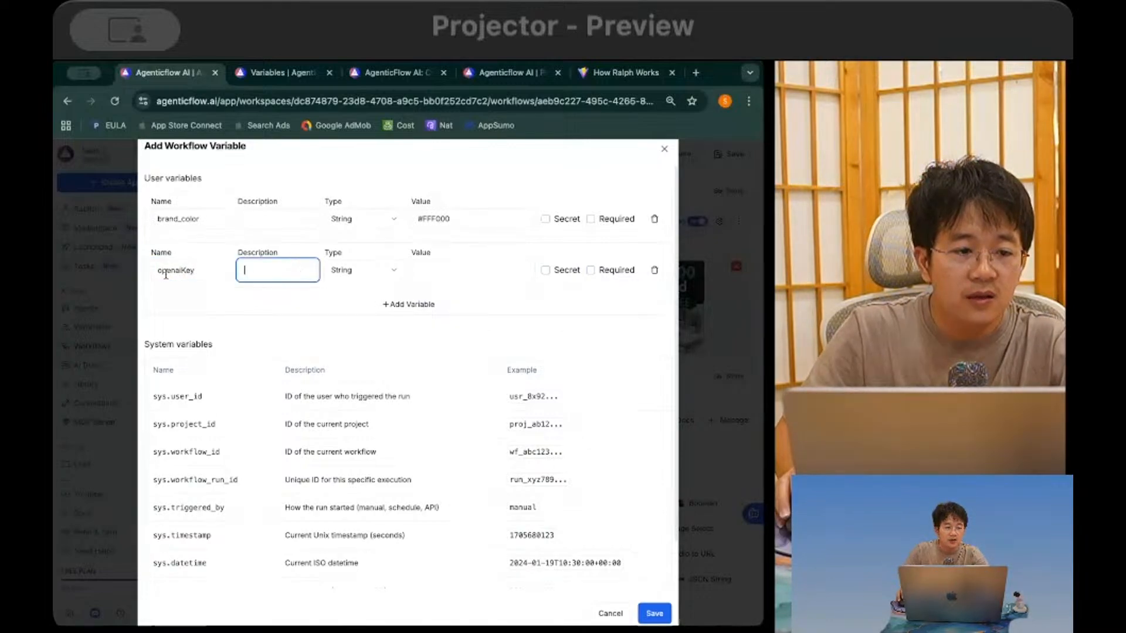
Step: Rename the second workflow variable as openai_key
click(223, 270)
key(BackSpace)
key(BackSpace)
key(BackSpace)
text(_ke)
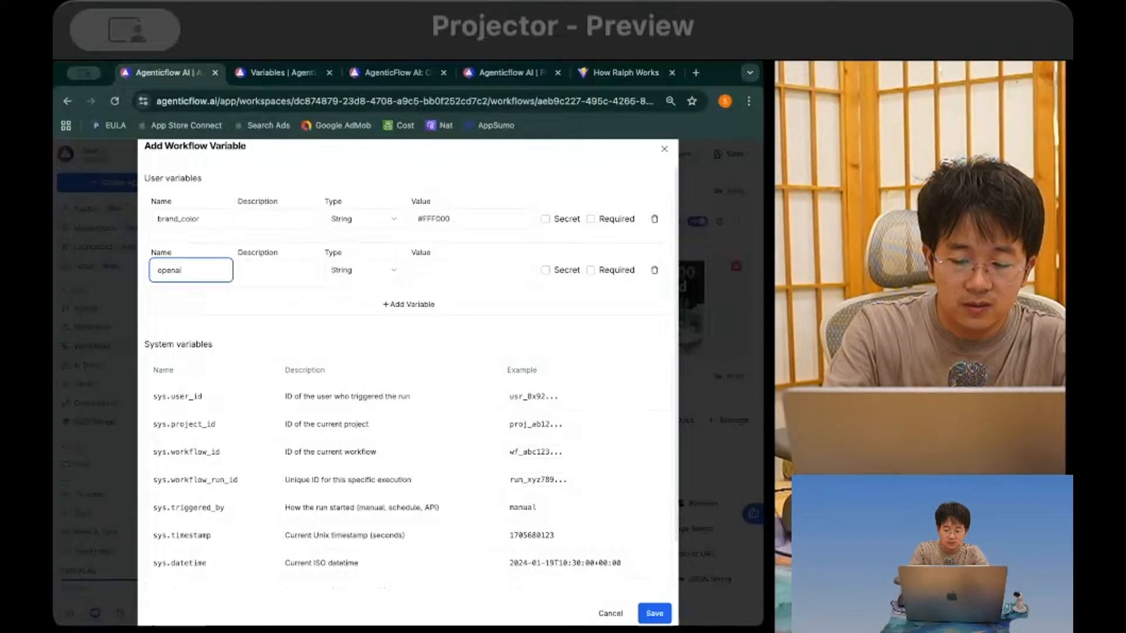
text(y)
key(Tab)
key(Tab)
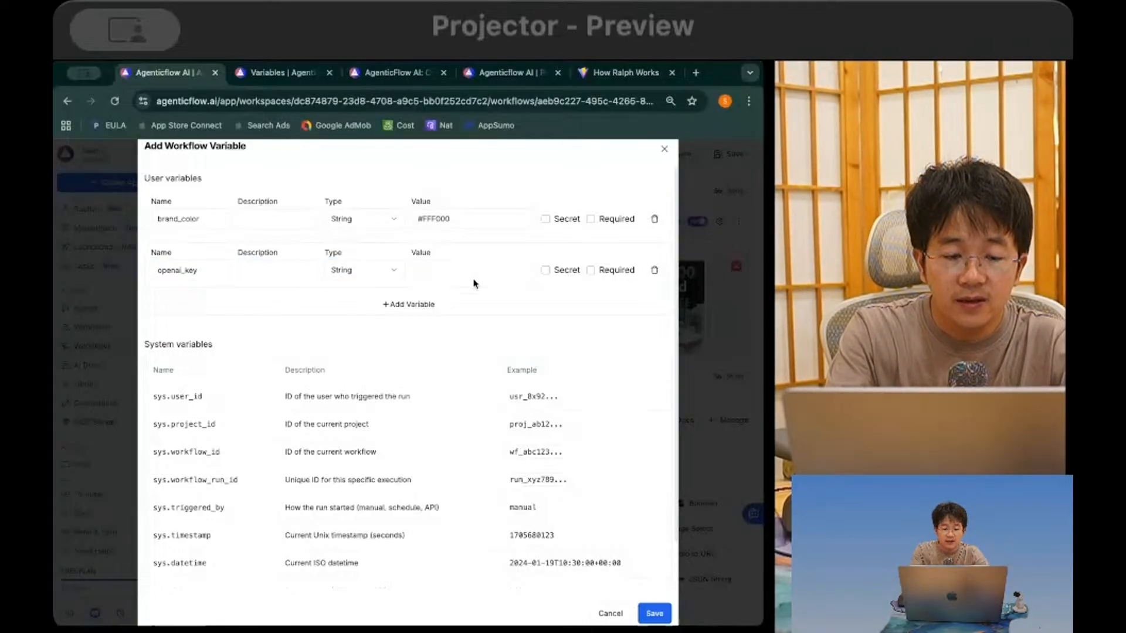
Step: Enter a placeholder API key as the openai_key variable's value, mark it as Secret, and save the variables
click(494, 265)
text(sk_kkkkkk)
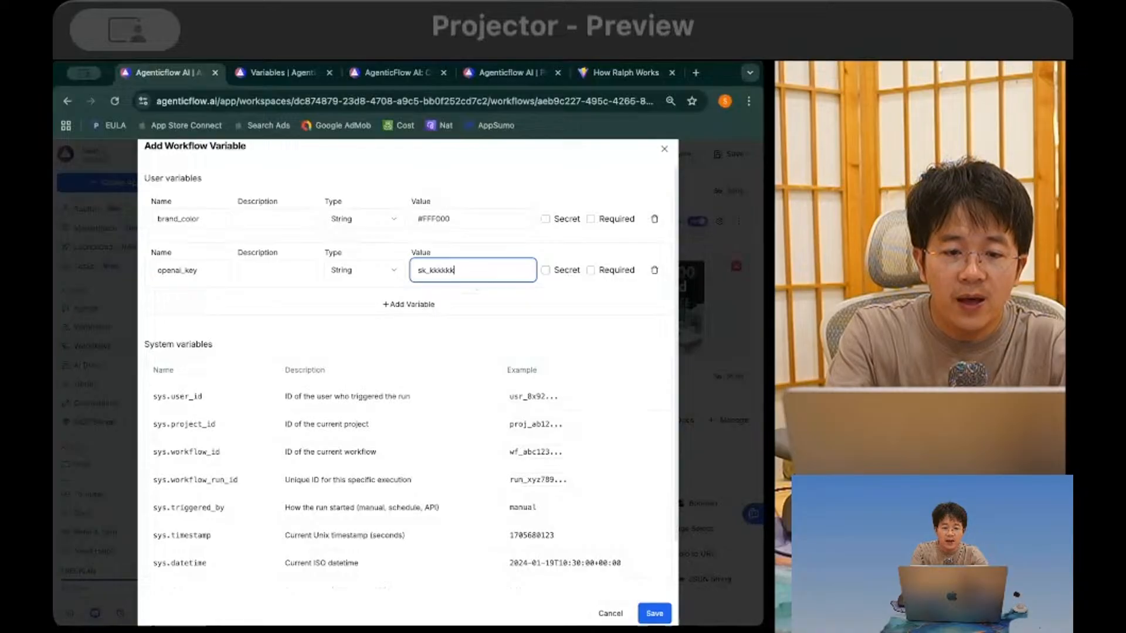
click(545, 270)
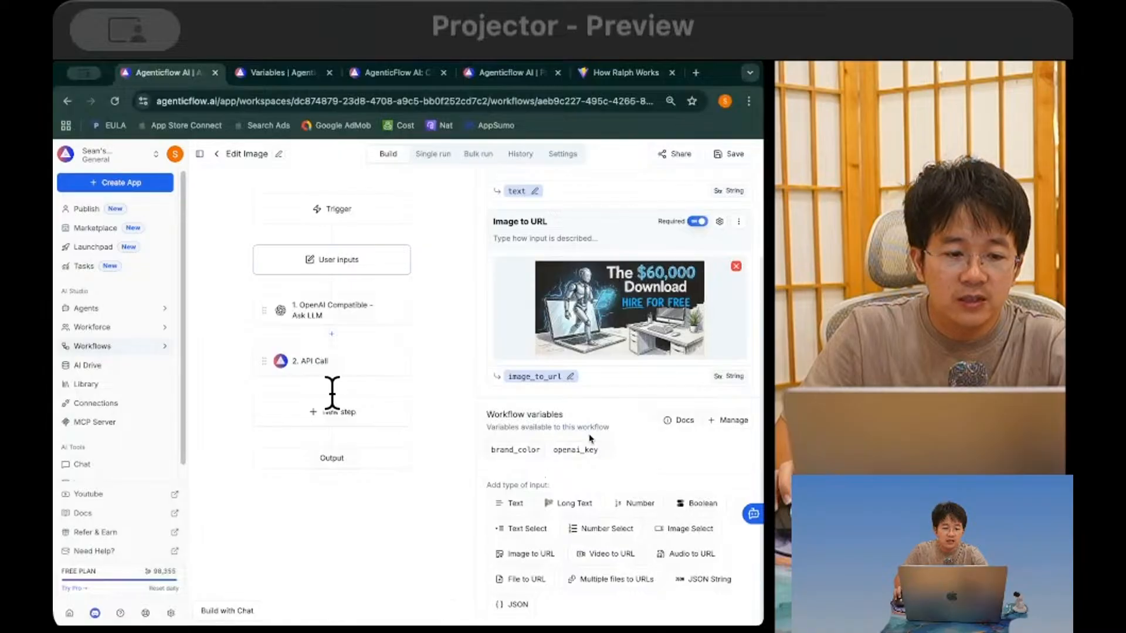
Step: Replace the brand_color variable in the API Call's Headers with var.workflow.openai_key and save the workflow
click(366, 367)
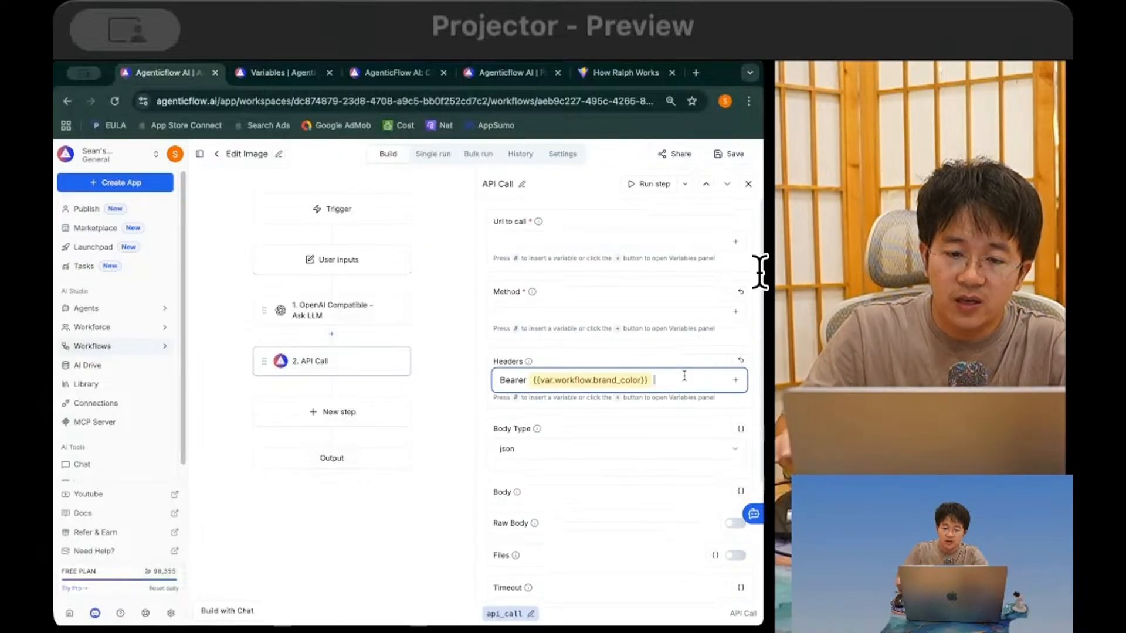
key(BackSpace)
text(#)
scroll(553, 577, down, 5)
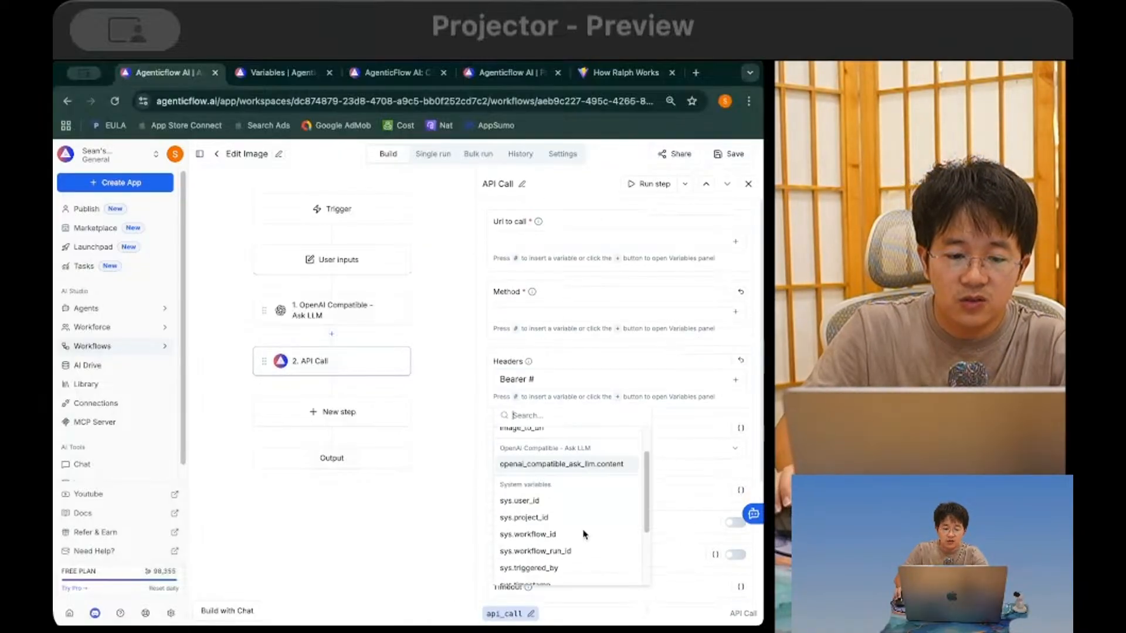
click(553, 576)
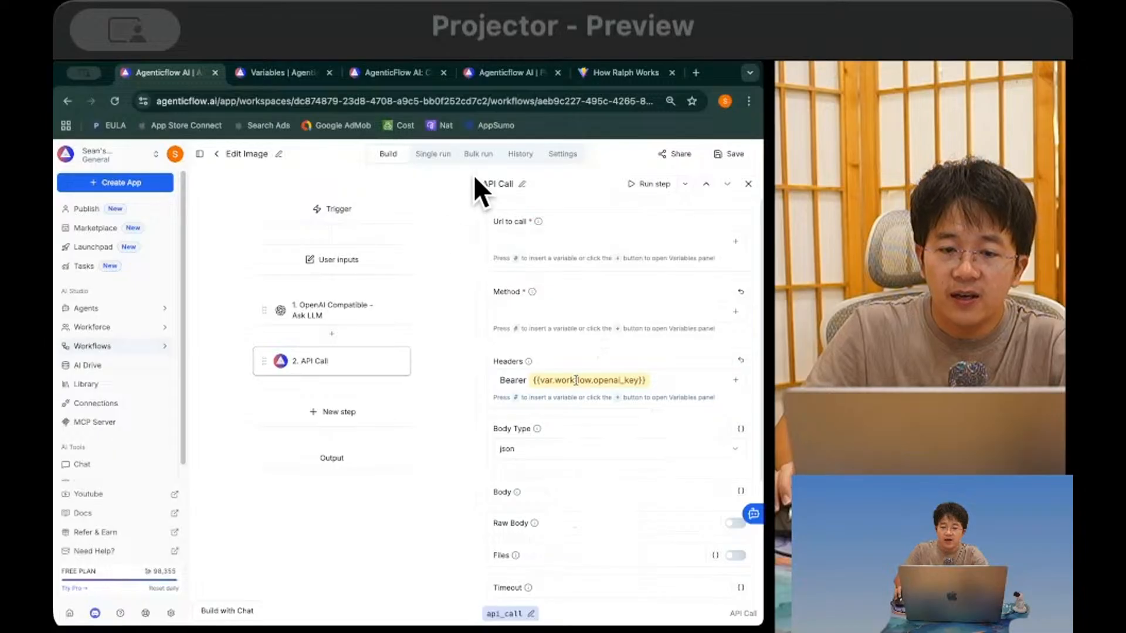
click(735, 155)
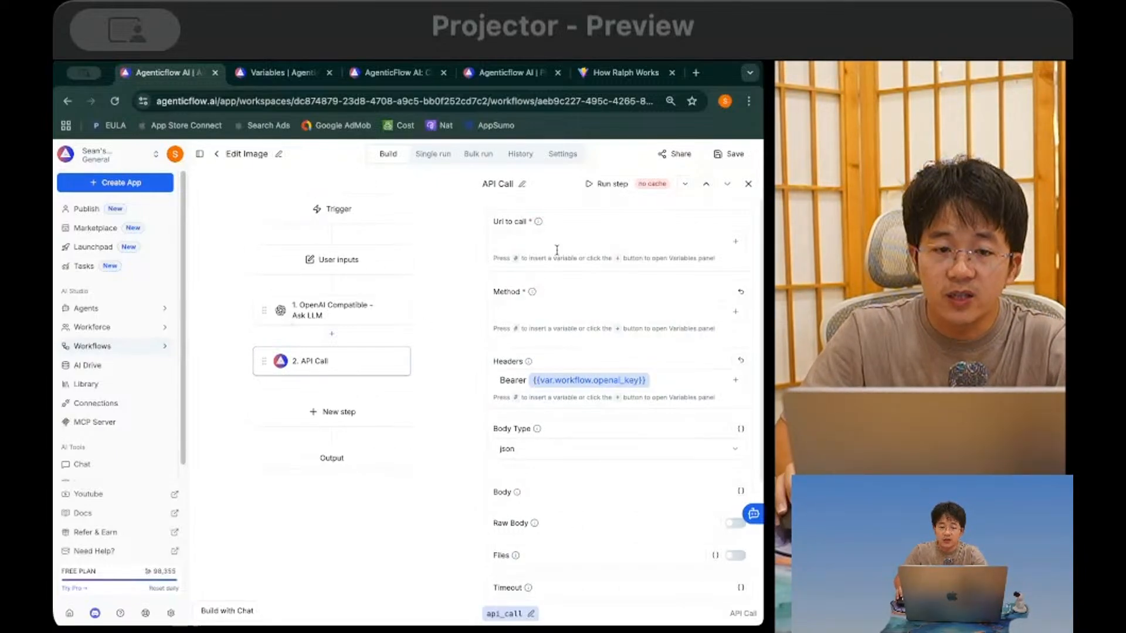
Step: Review the AgenticFlow documentation page on variables, down to the table of read-only system variables
click(281, 73)
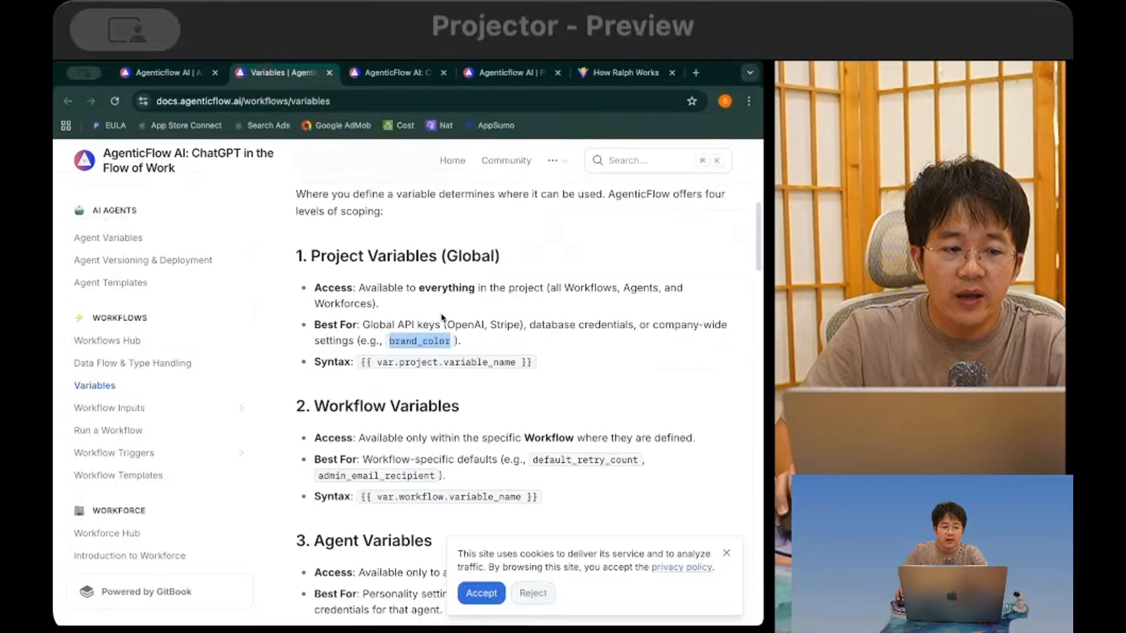
scroll(337, 414, down, 8)
scroll(337, 416, up, 15)
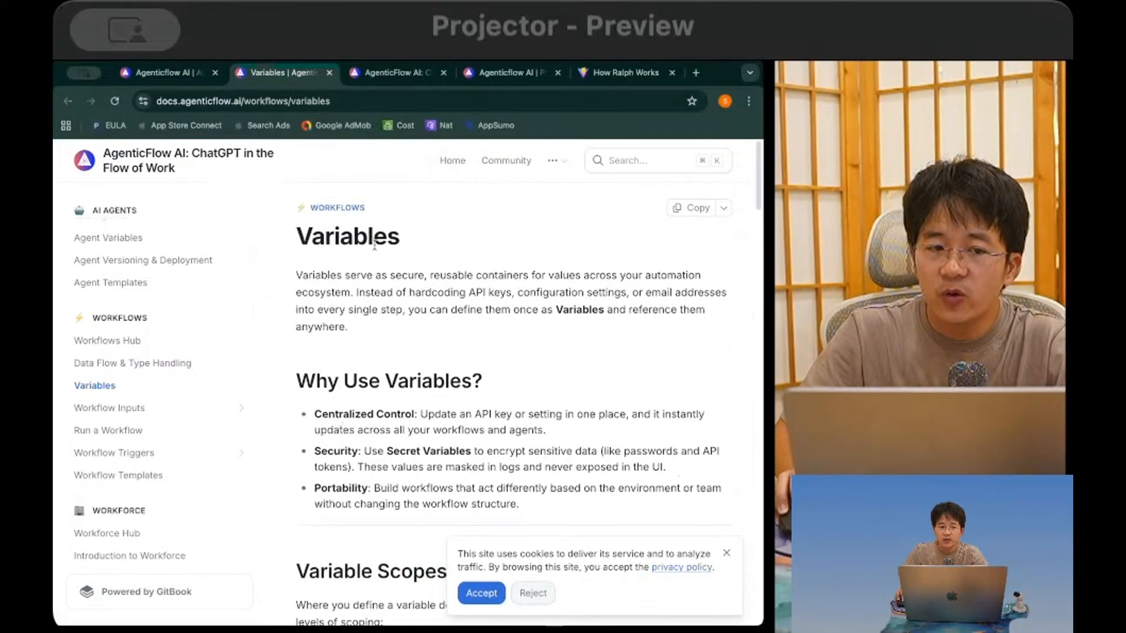
key(super+l)
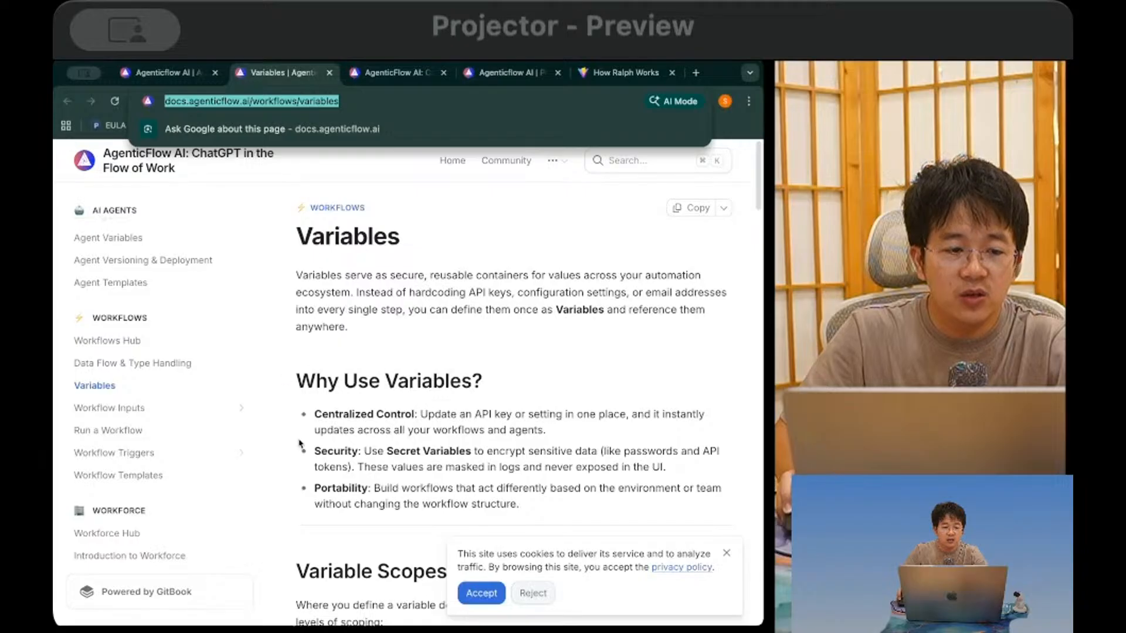
scroll(300, 444, down, 3)
right_click(299, 440)
click(295, 401)
scroll(298, 411, down, 10)
click(300, 431)
scroll(299, 425, down, 3)
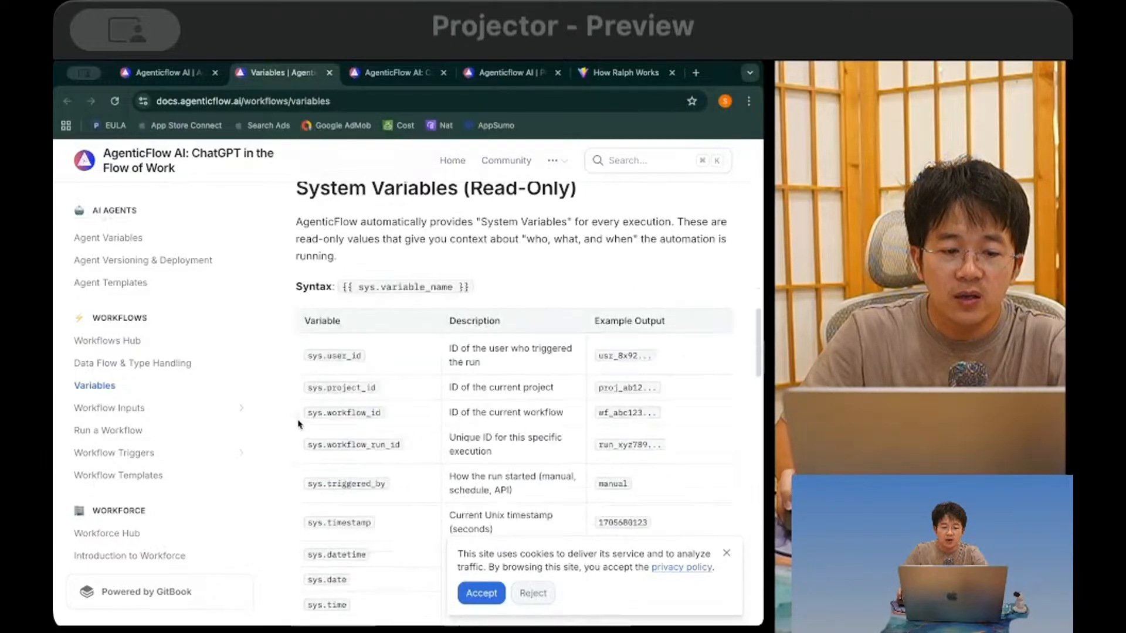
scroll(468, 381, down, 3)
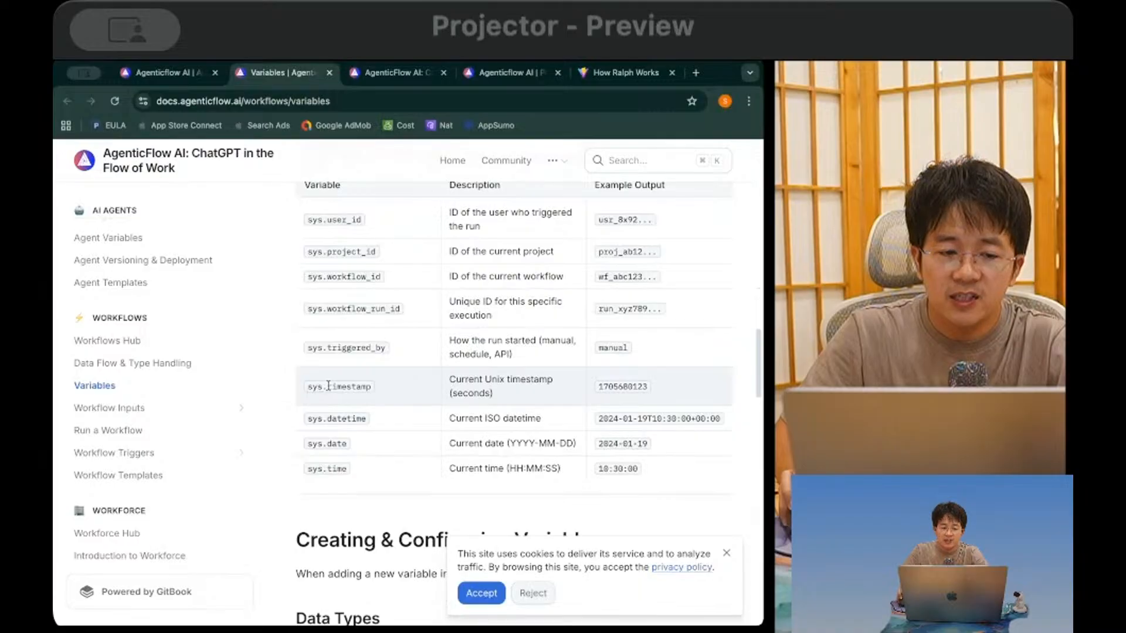
double_click(328, 386)
Step: Return to the Edit Image workflow, search the tools for Email, and add a Send Email step after the API Call
click(159, 72)
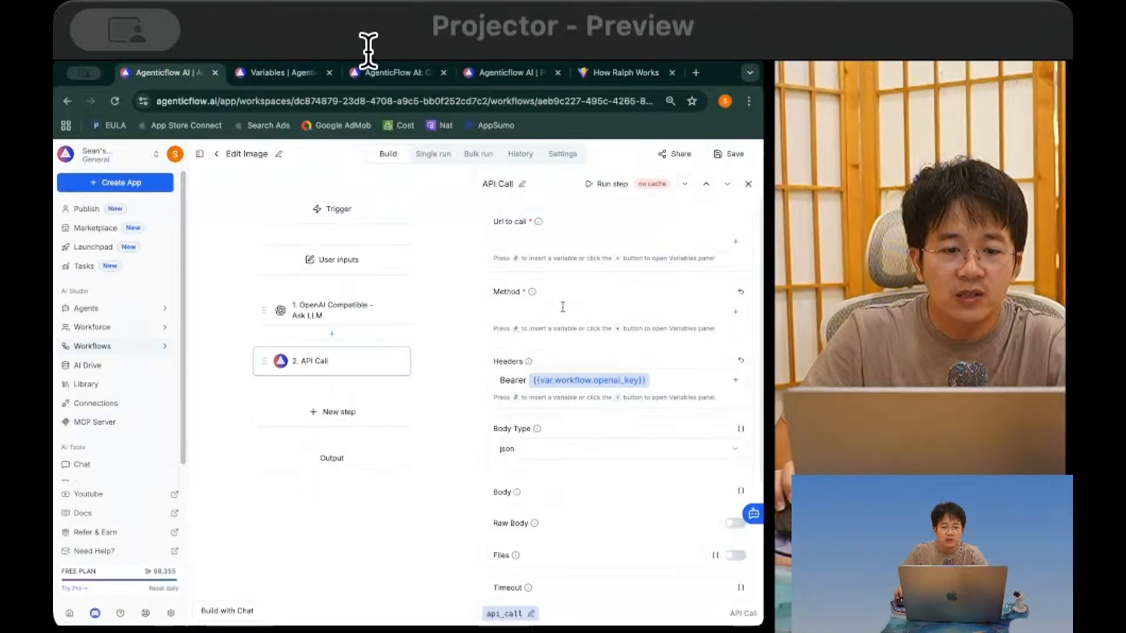
click(335, 412)
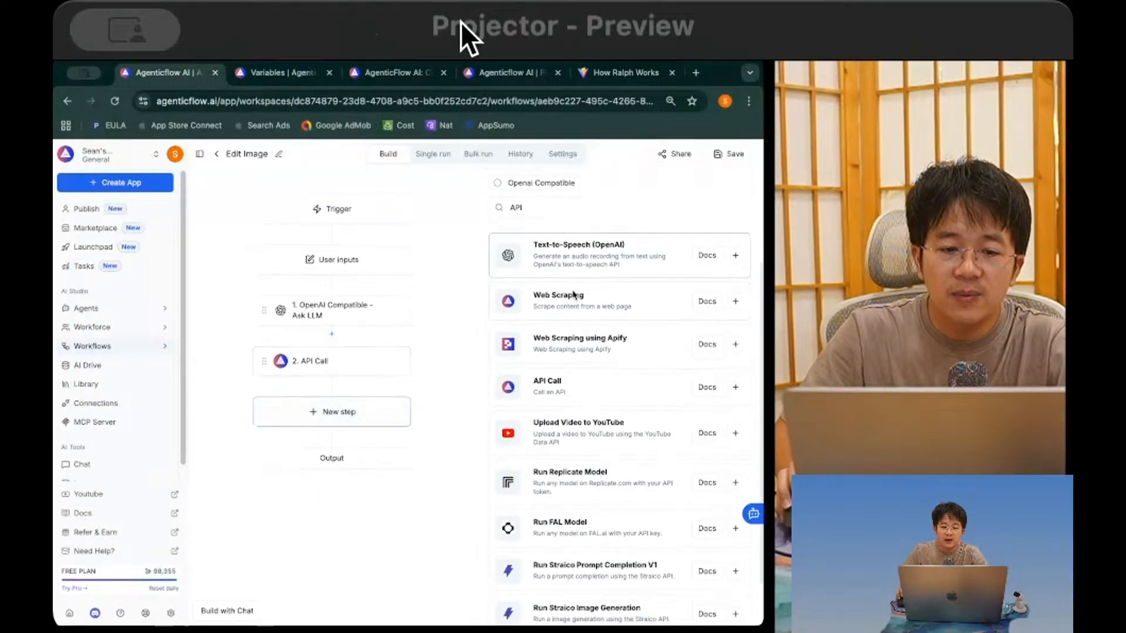
triple_click(573, 205)
text(Email)
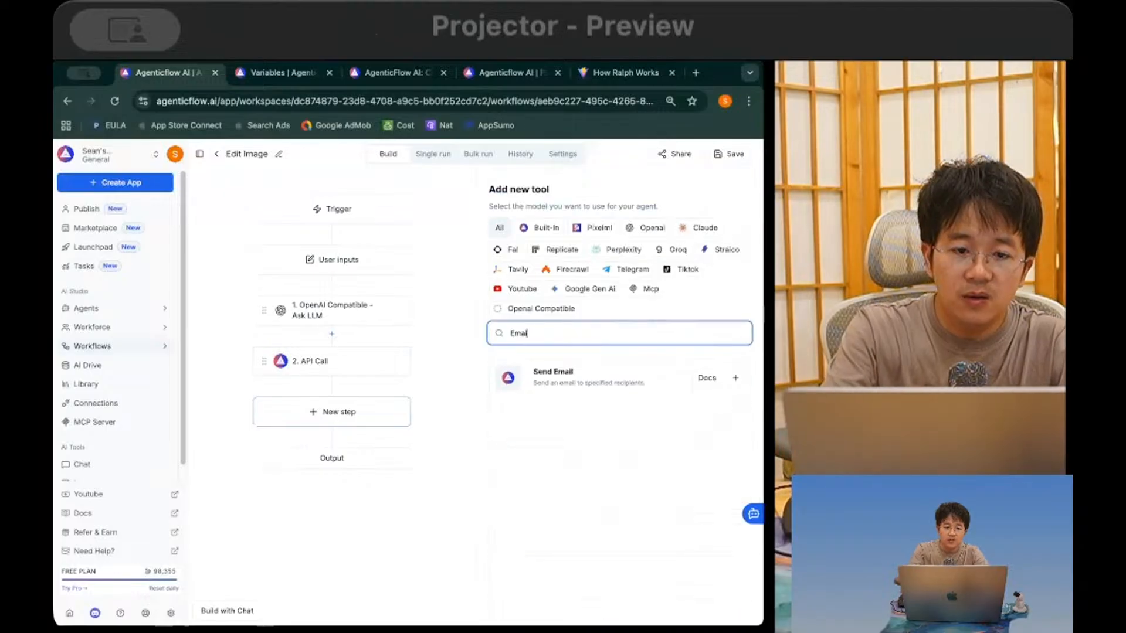
click(735, 378)
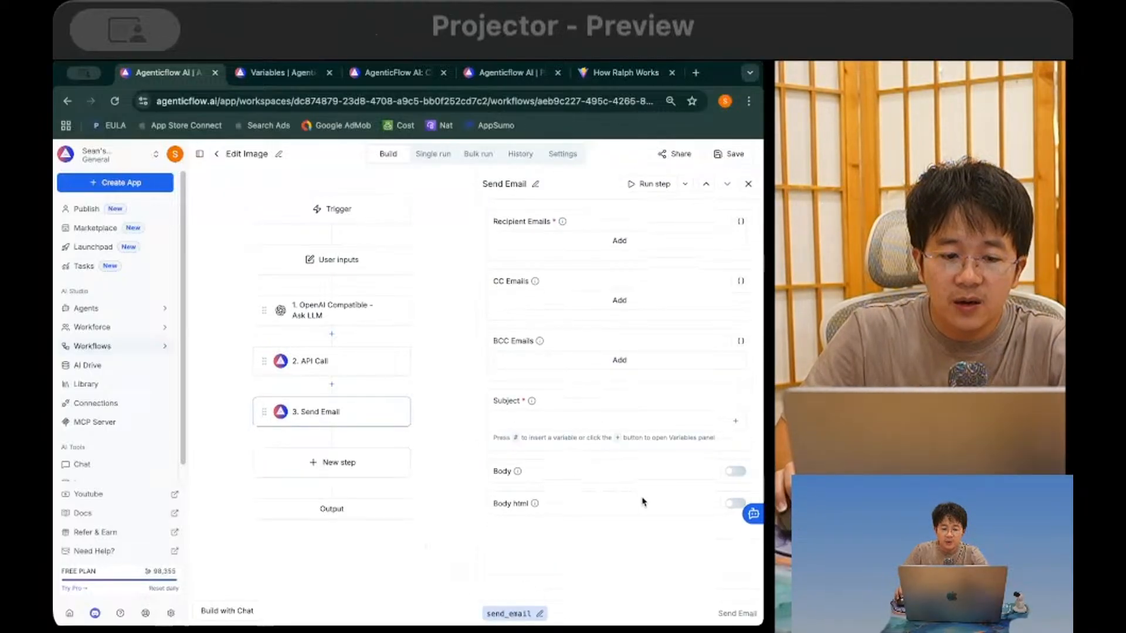
Step: Enable the Send Email step's Body html and fill it with "Today is:" followed by the sys.datetime variable
click(733, 504)
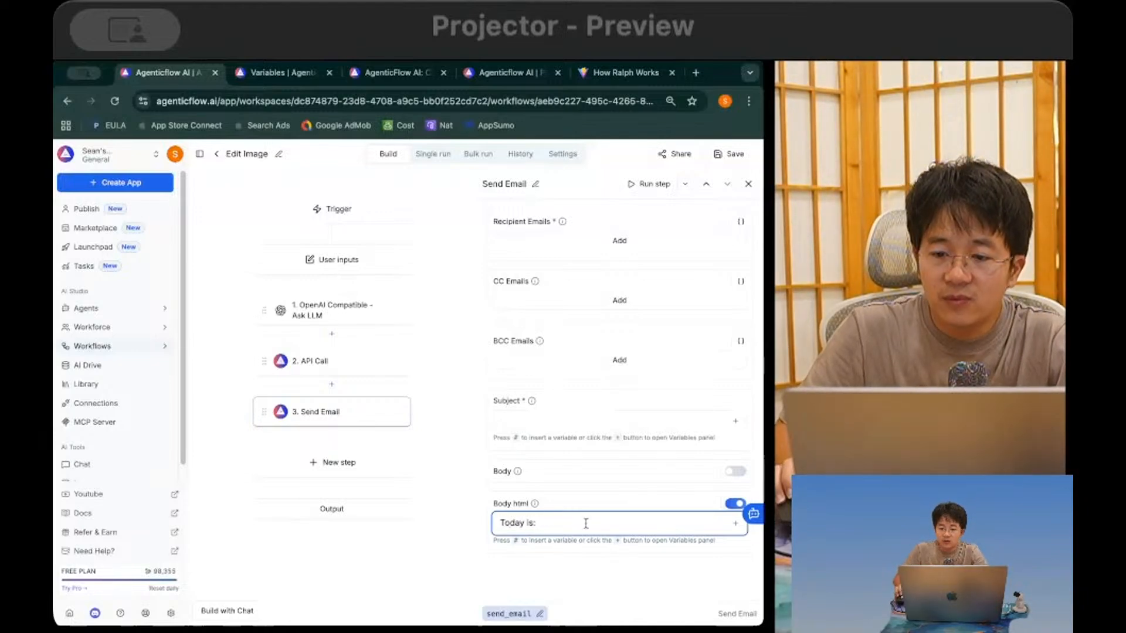
text(#)
scroll(599, 449, down, 5)
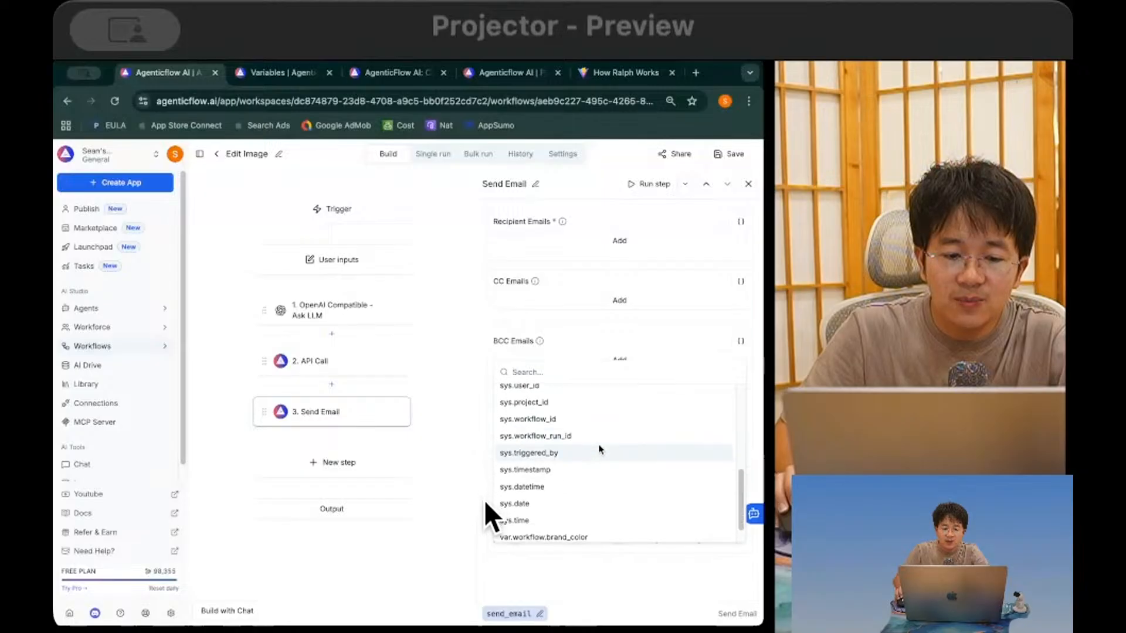
click(583, 486)
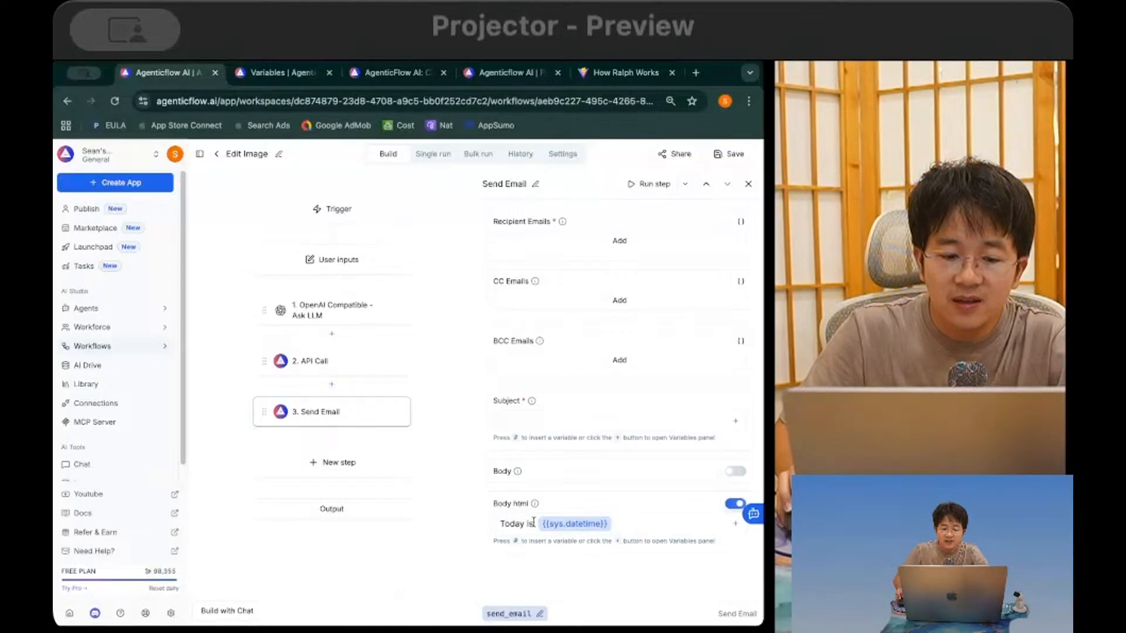
Step: Add the line "Below is the summary of daily digest." beneath the date line in Body html
click(656, 521)
key(Return)
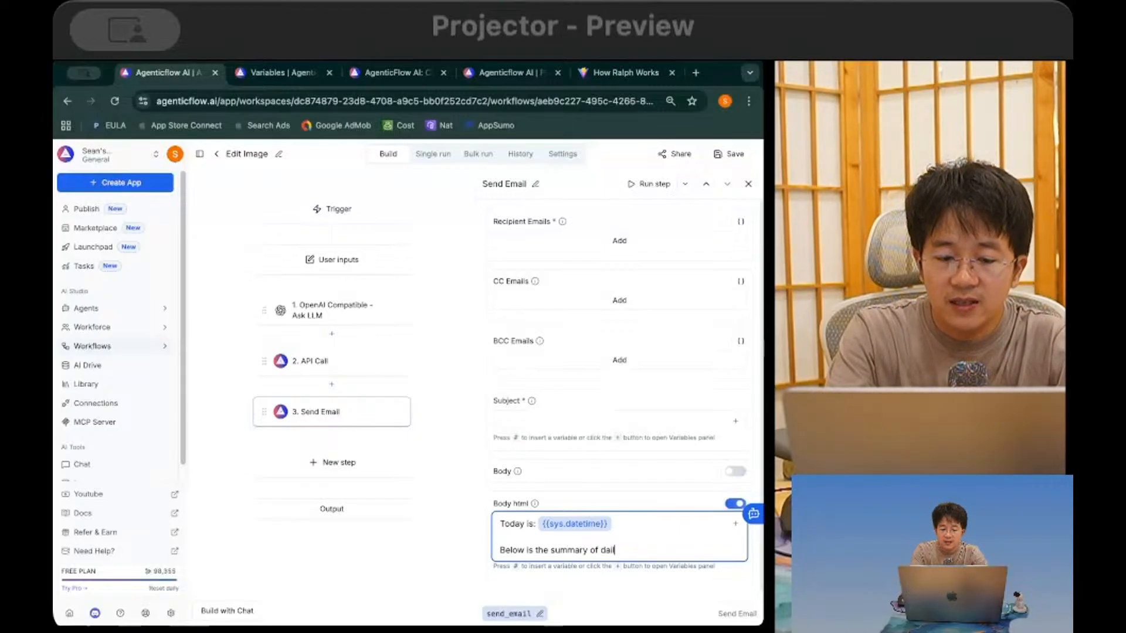
text(y digest.)
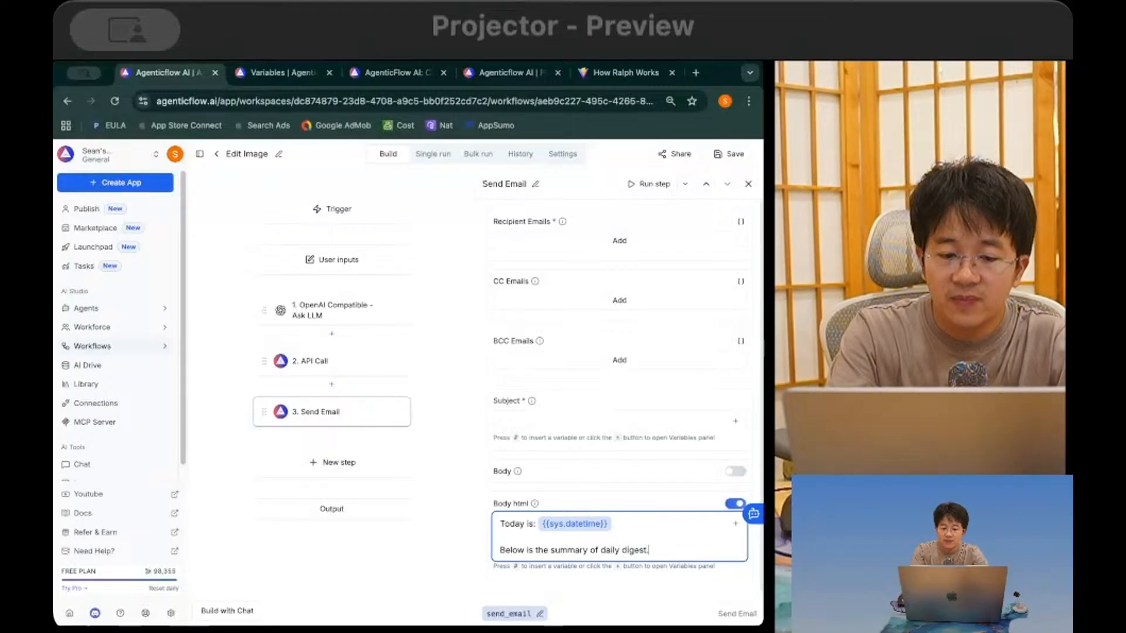
click(580, 489)
scroll(581, 495, down, 1)
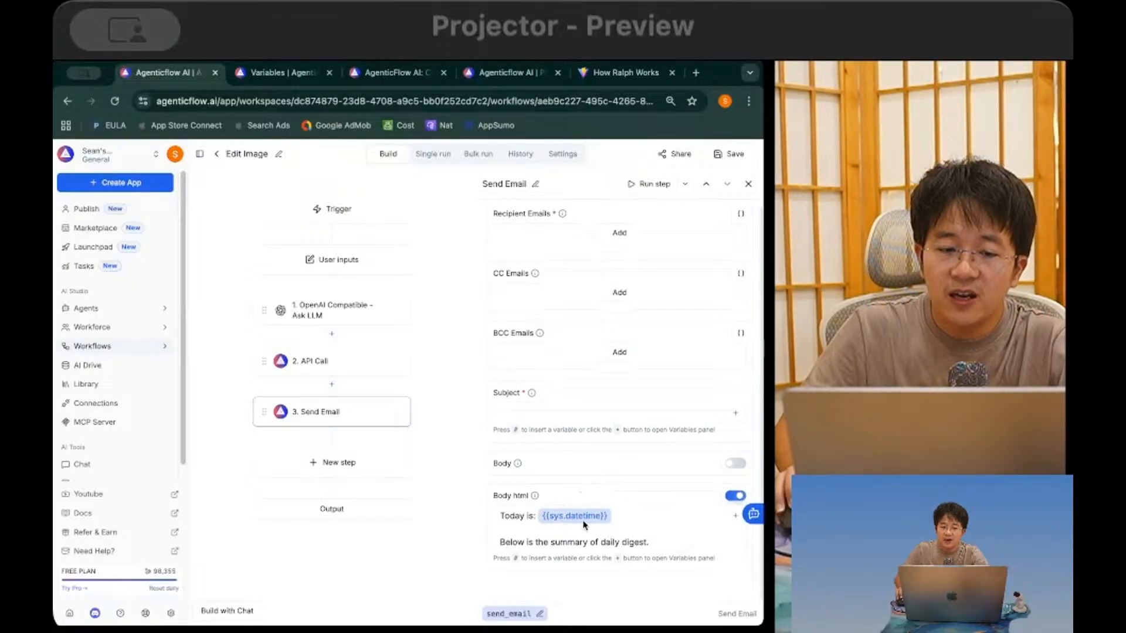
Step: Examine the system variables table and the variable data types in the Variables documentation
click(275, 72)
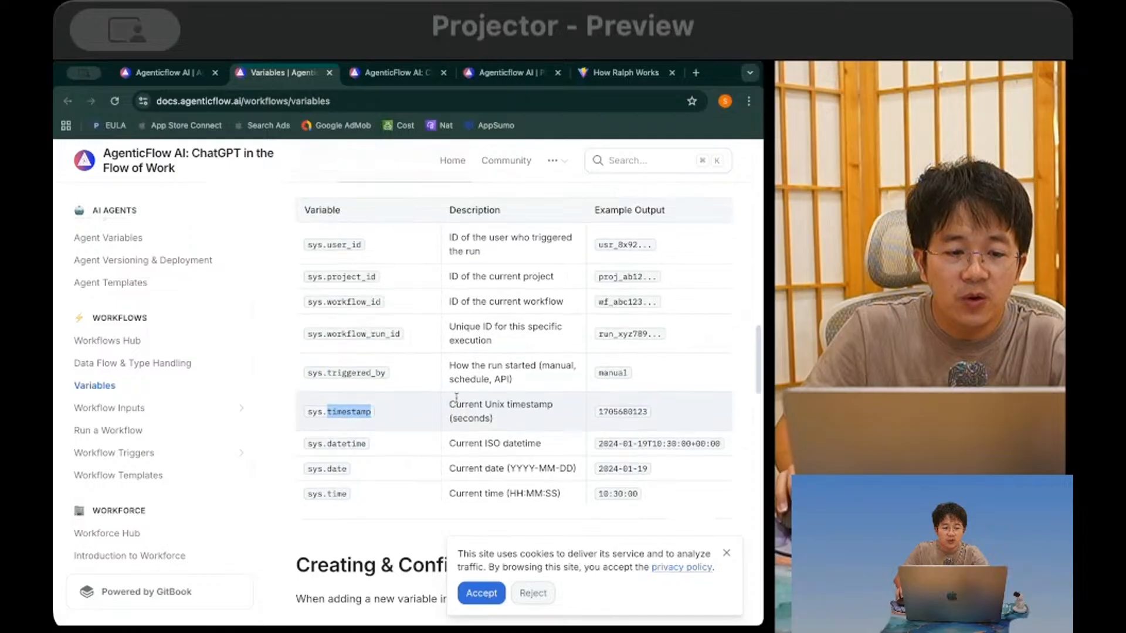
scroll(421, 364, up, 1)
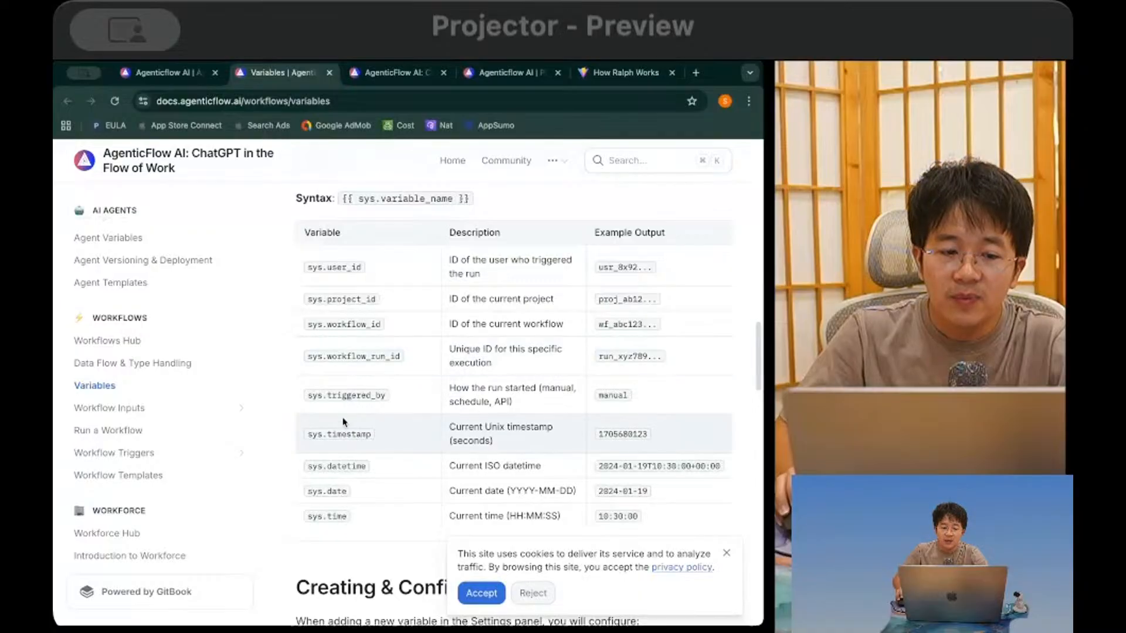
scroll(354, 432, down, 1)
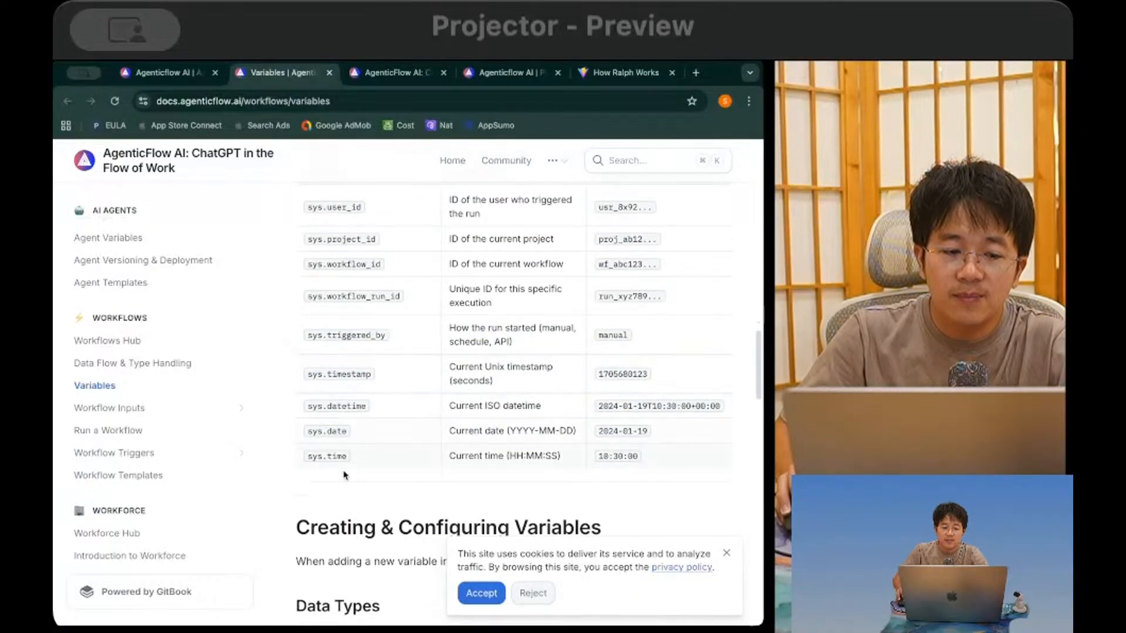
scroll(345, 387, up, 1)
scroll(352, 387, down, 4)
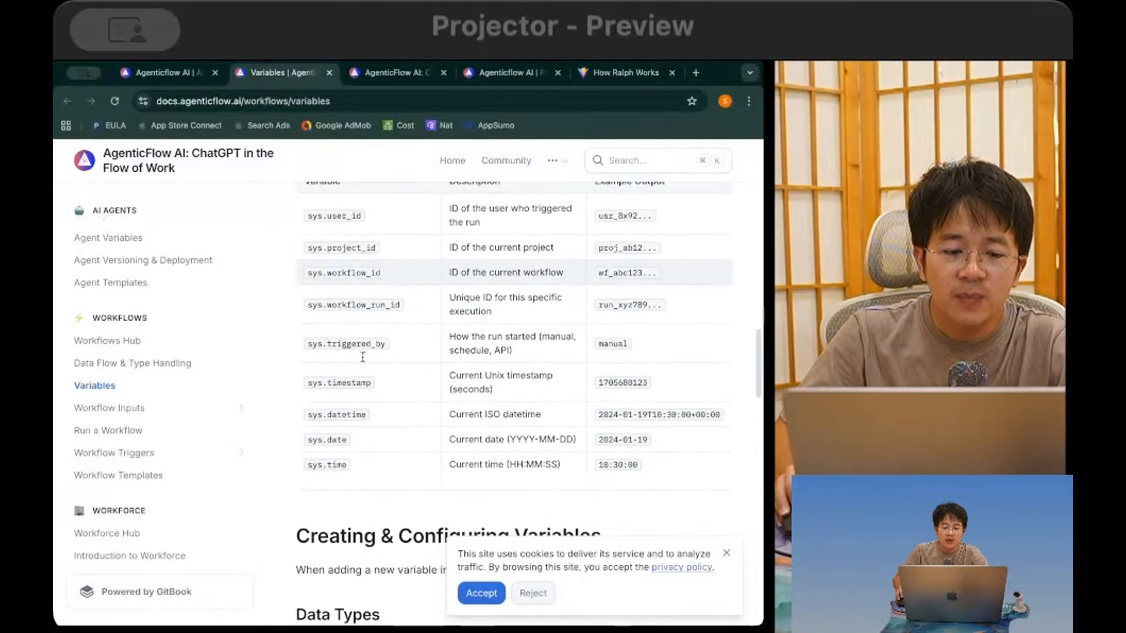
scroll(358, 387, down, 1)
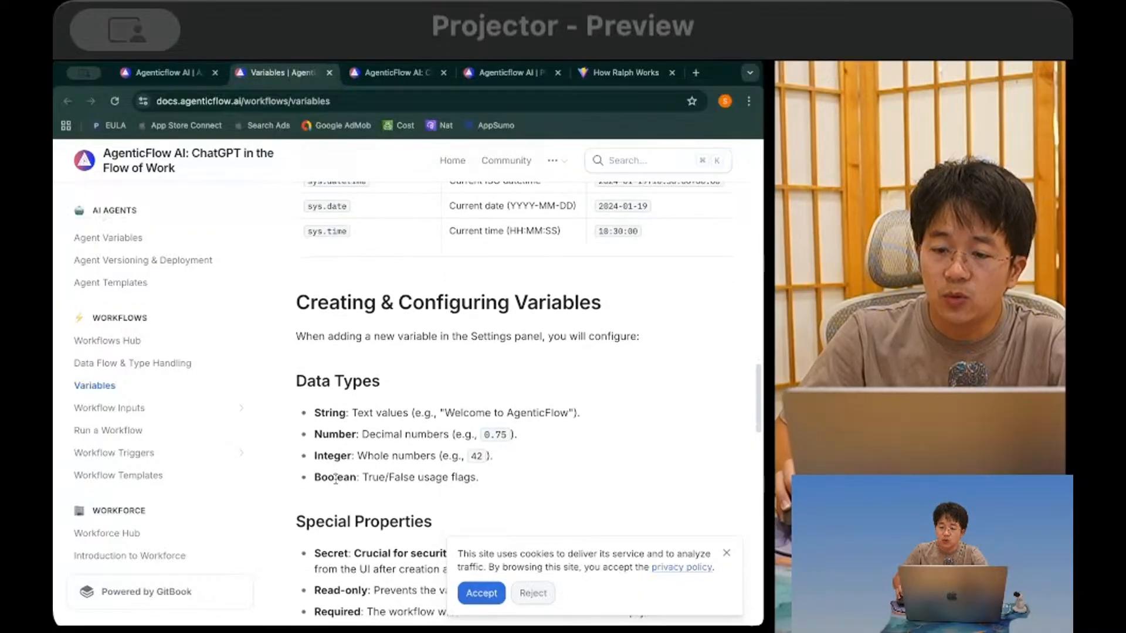
scroll(337, 469, up, 6)
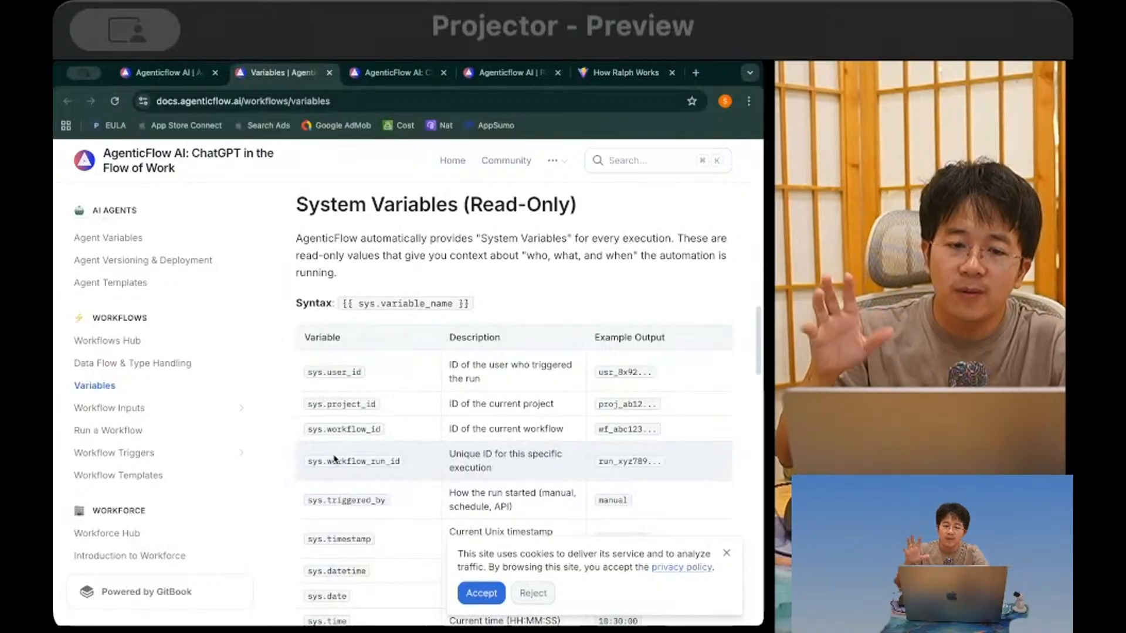
click(277, 101)
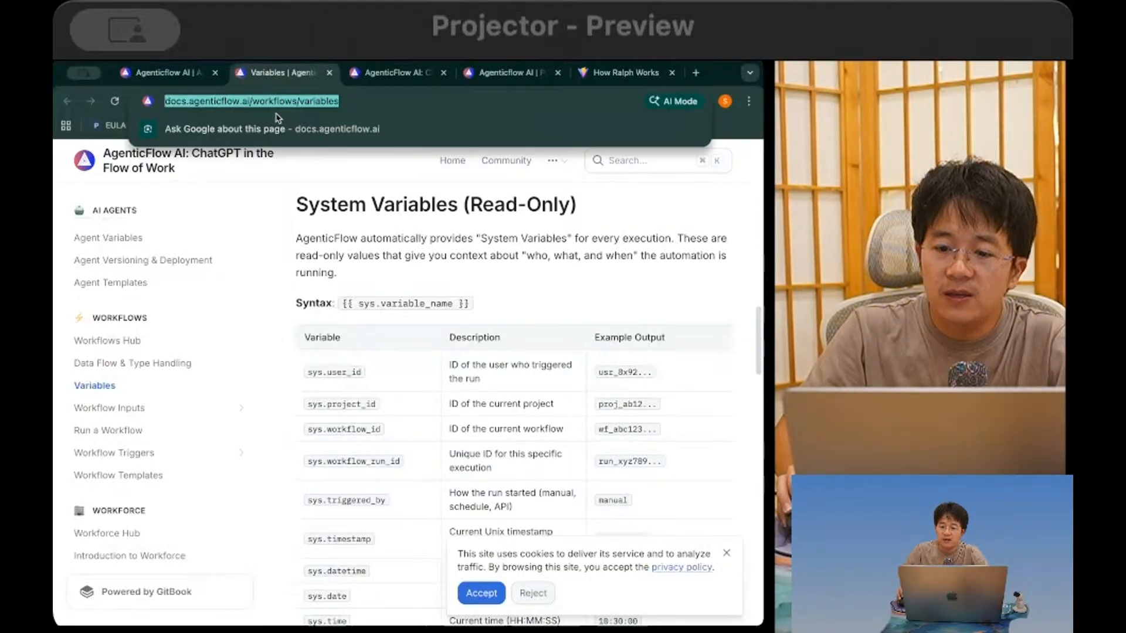
key(super+Tab)
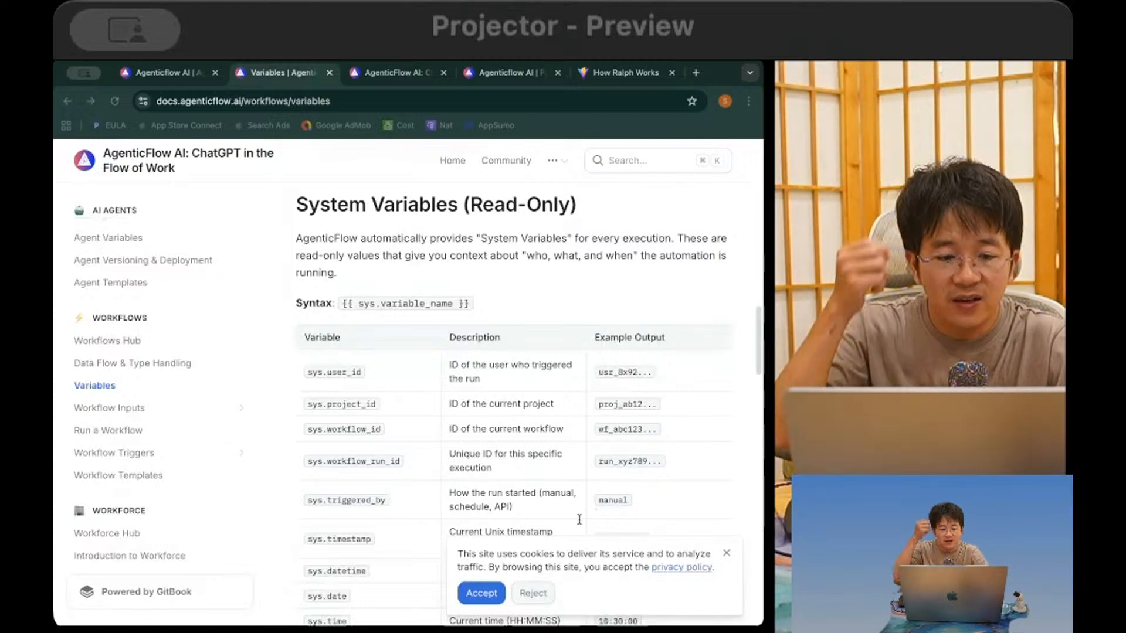
key(super+Tab)
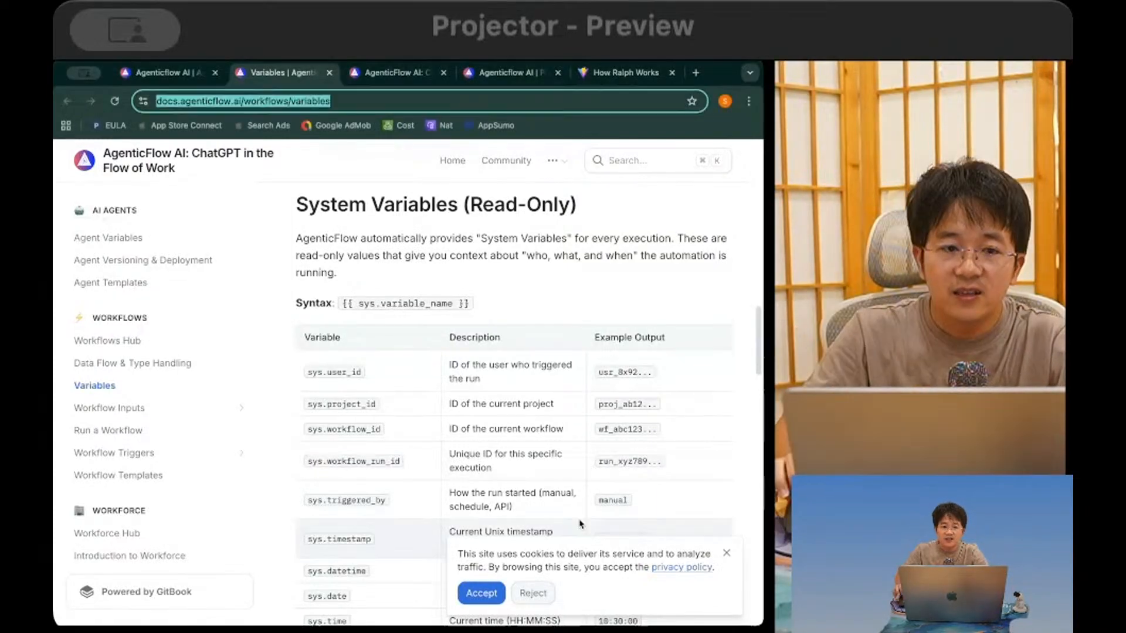
click(553, 299)
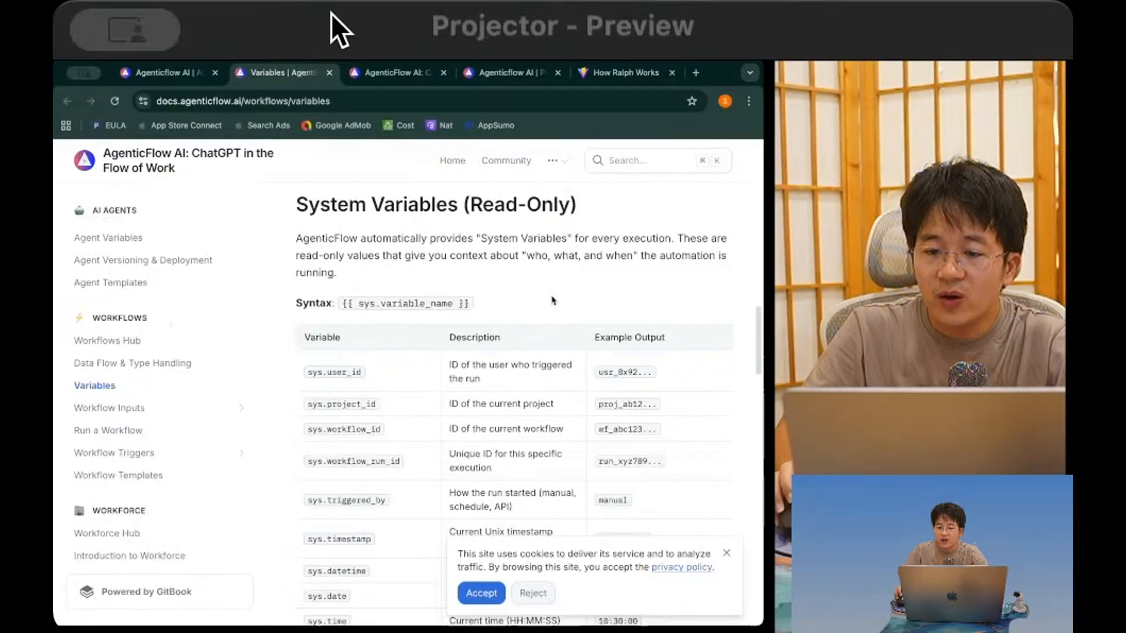
Step: Go back to AgenticFlow and open the Company Research Analyst agent from the AI Agents list
click(167, 73)
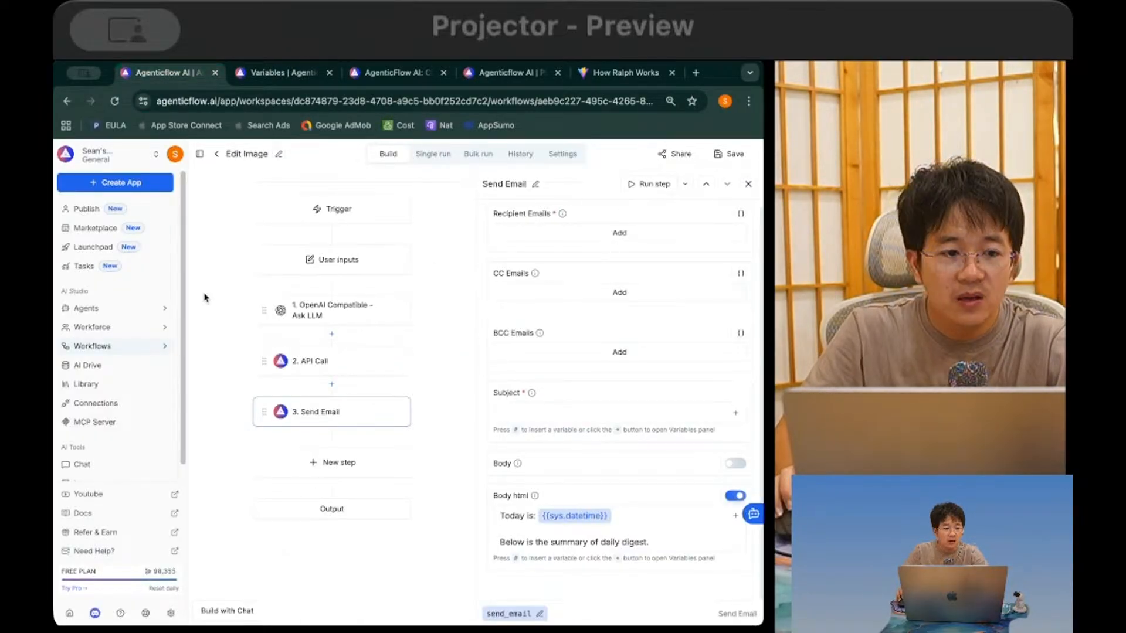
click(117, 308)
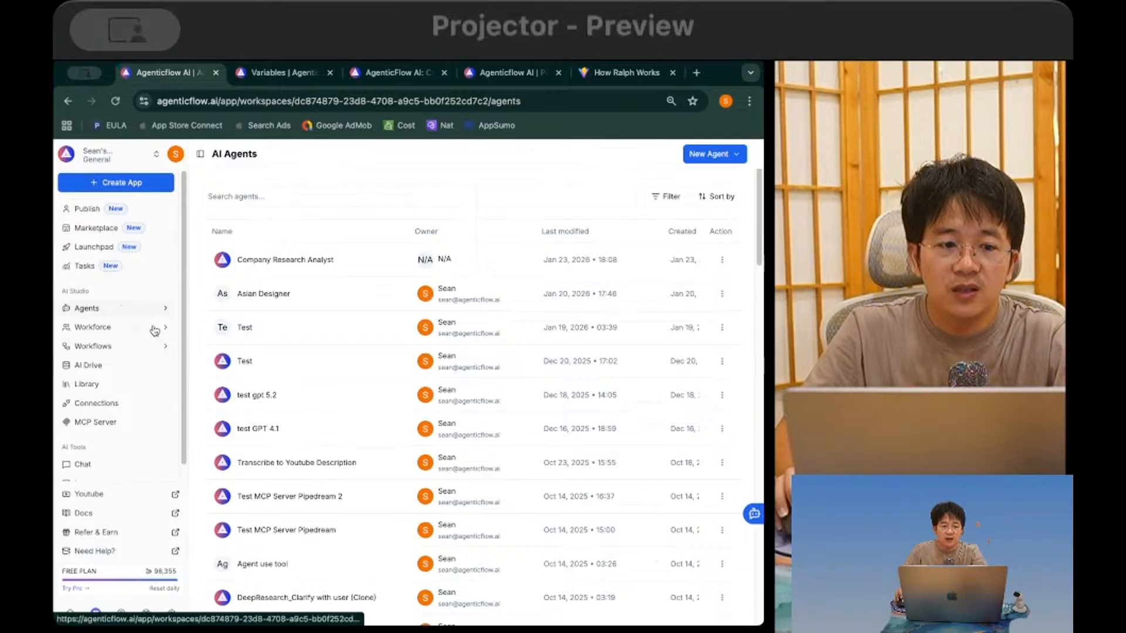
click(325, 282)
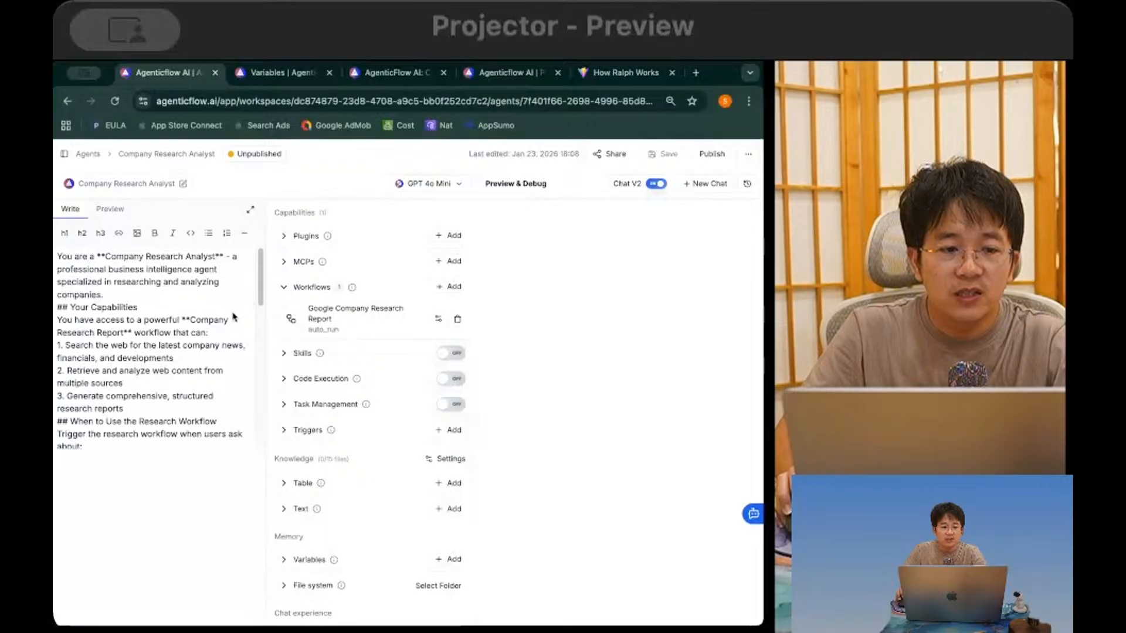
Step: Insert four blank lines below the "## Your Capabilities" heading in the agent's instructions and save the agent
key(Return)
key(Return)
key(Return)
key(Return)
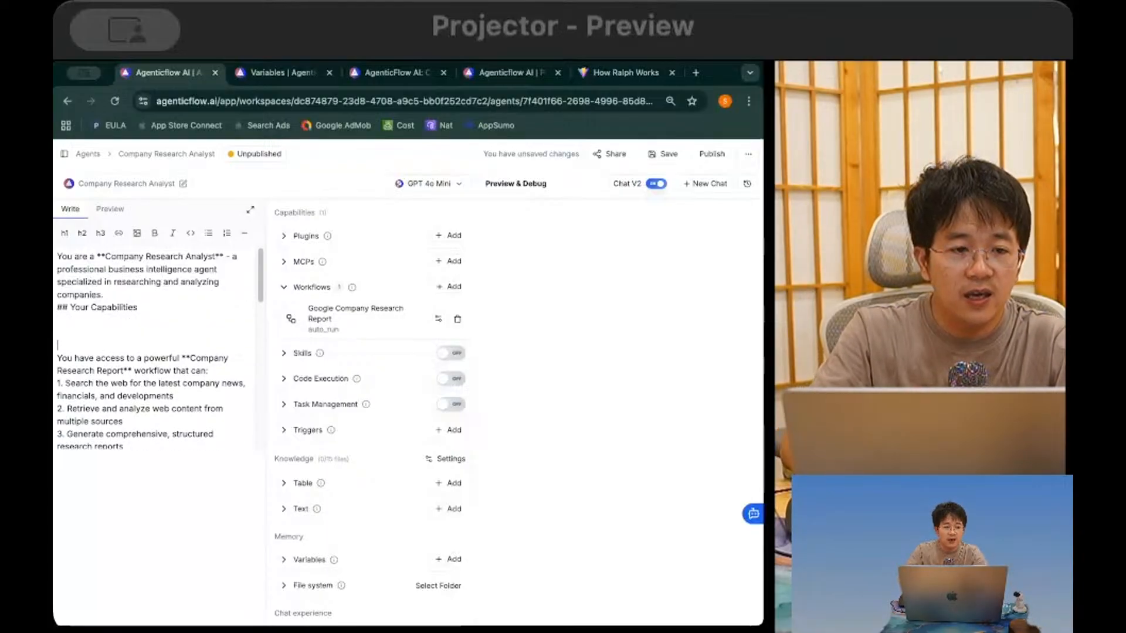
click(666, 154)
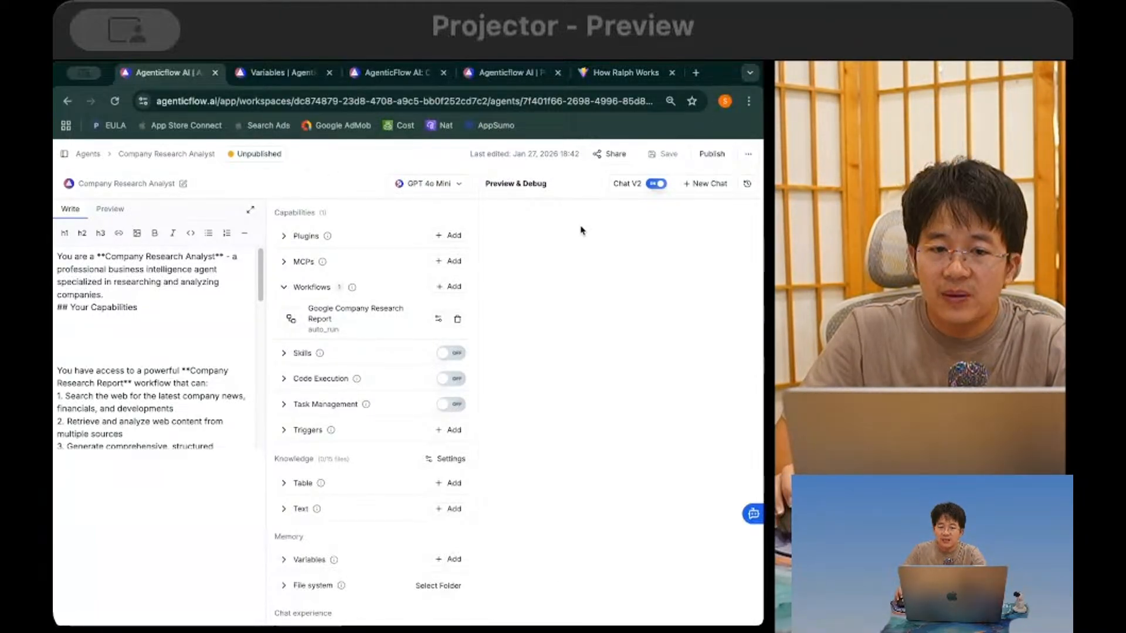
Step: Start publishing a version of the agent with the description V1 and the changelog "I change something"
click(711, 154)
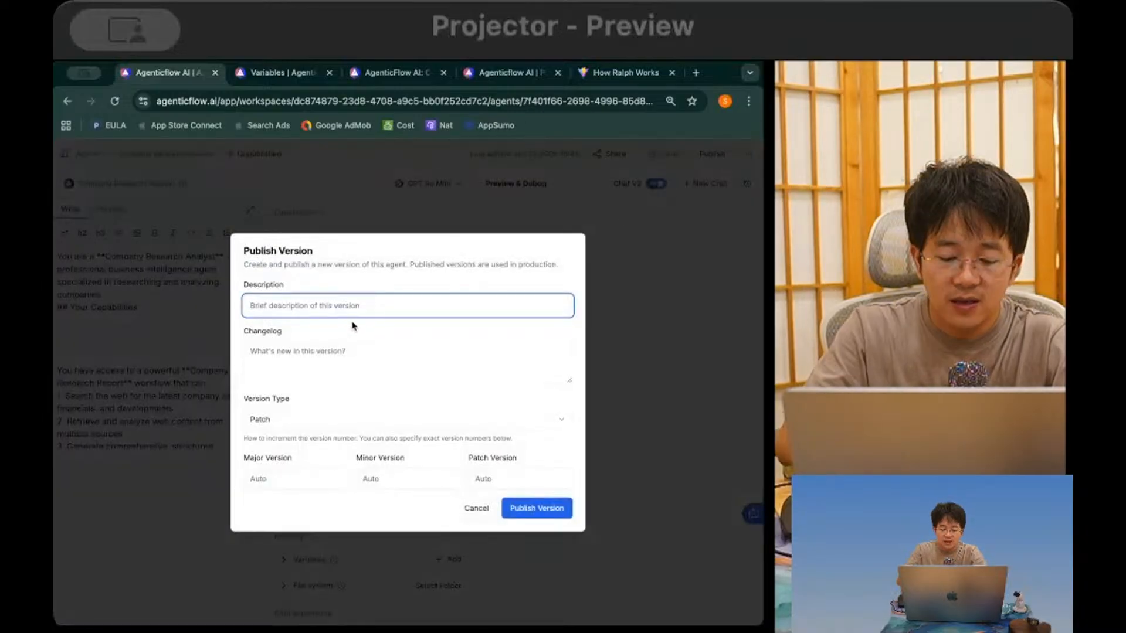
text(This )
text(V1)
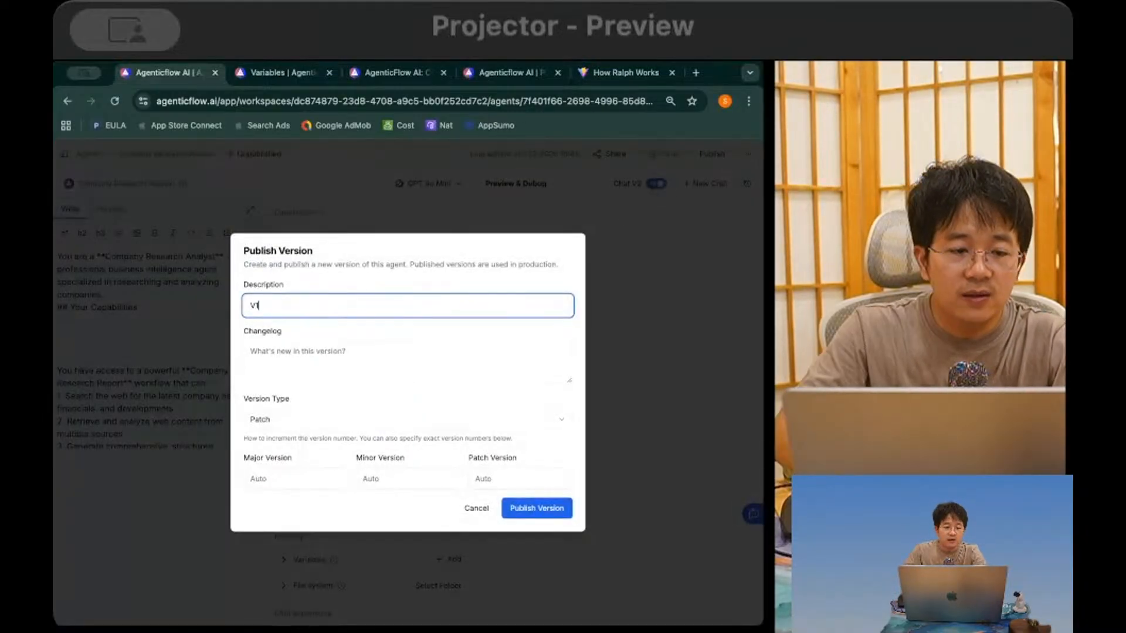
click(359, 360)
text(I change some)
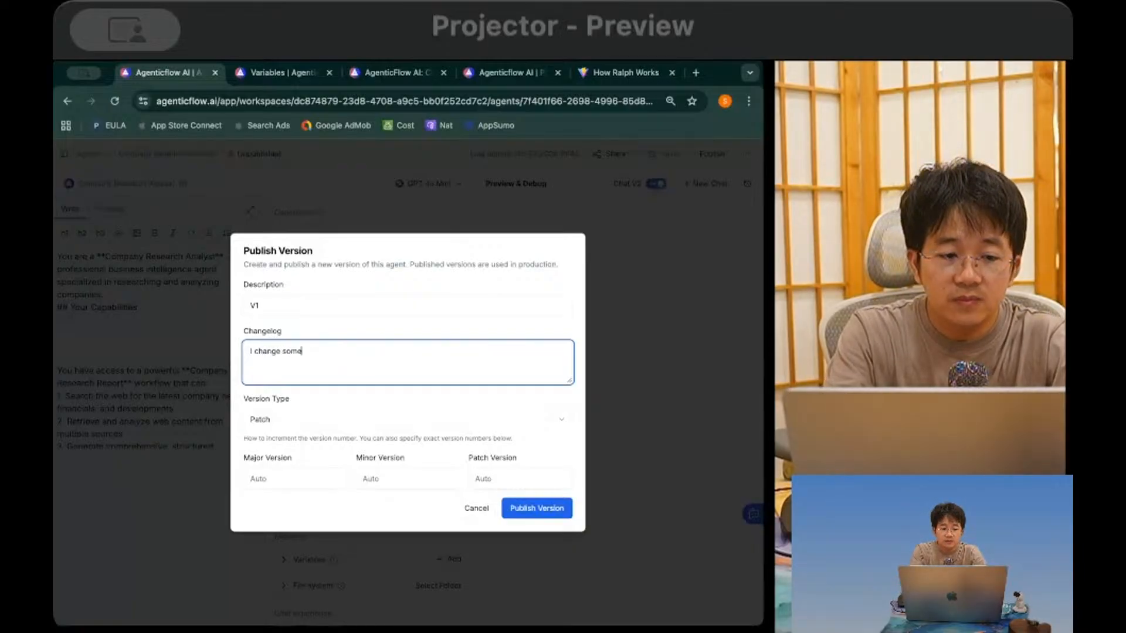
text(thing)
Step: Check the available version types for the new version and keep Patch
click(371, 417)
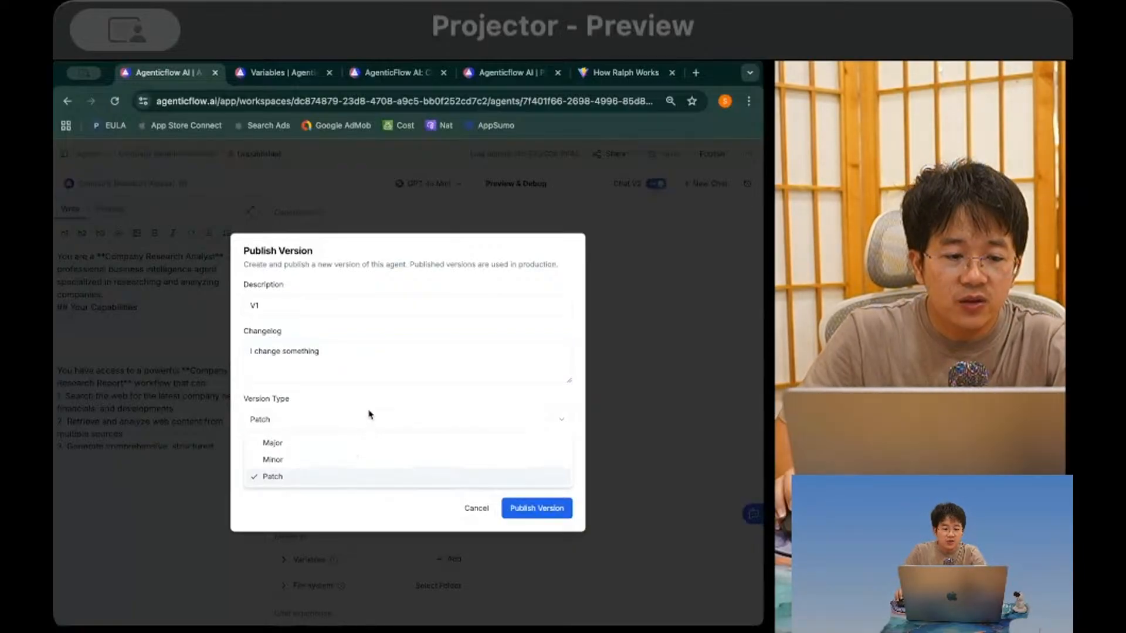
click(283, 419)
click(284, 421)
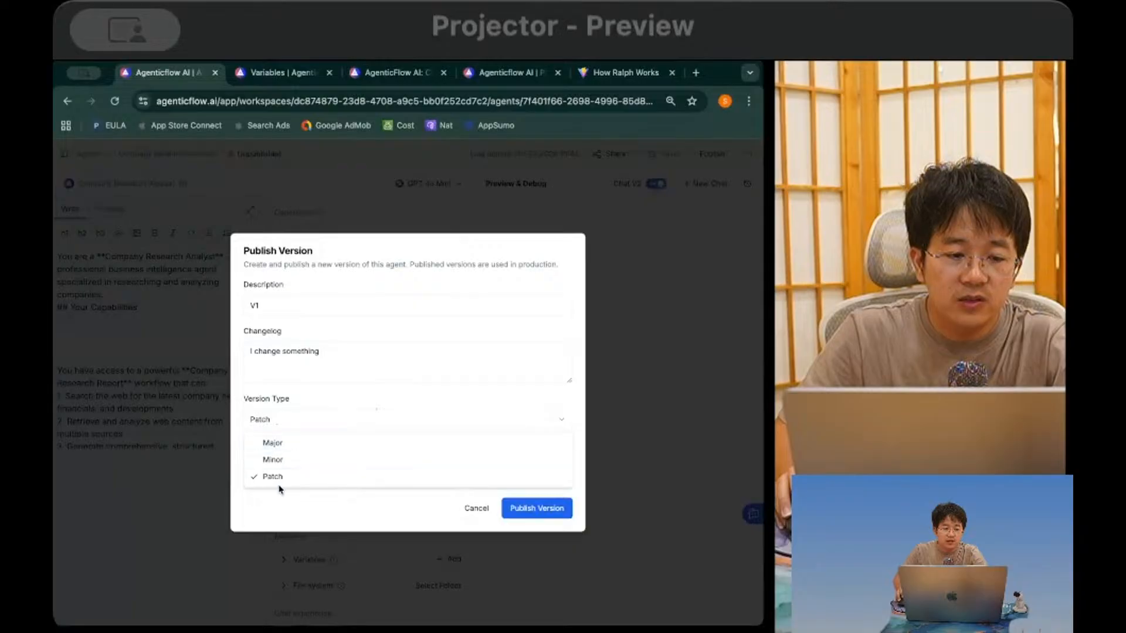
click(339, 322)
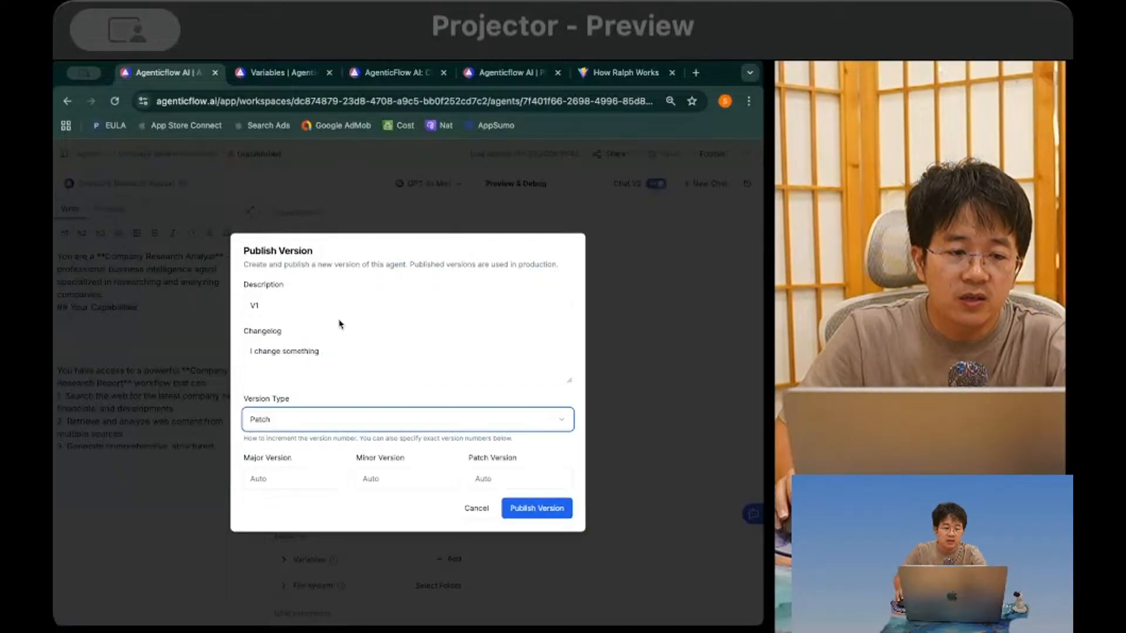
Step: Add the line "v0.1.4" to the changelog, separated from "I change something" by a blank line
click(351, 350)
key(Return)
key(Return)
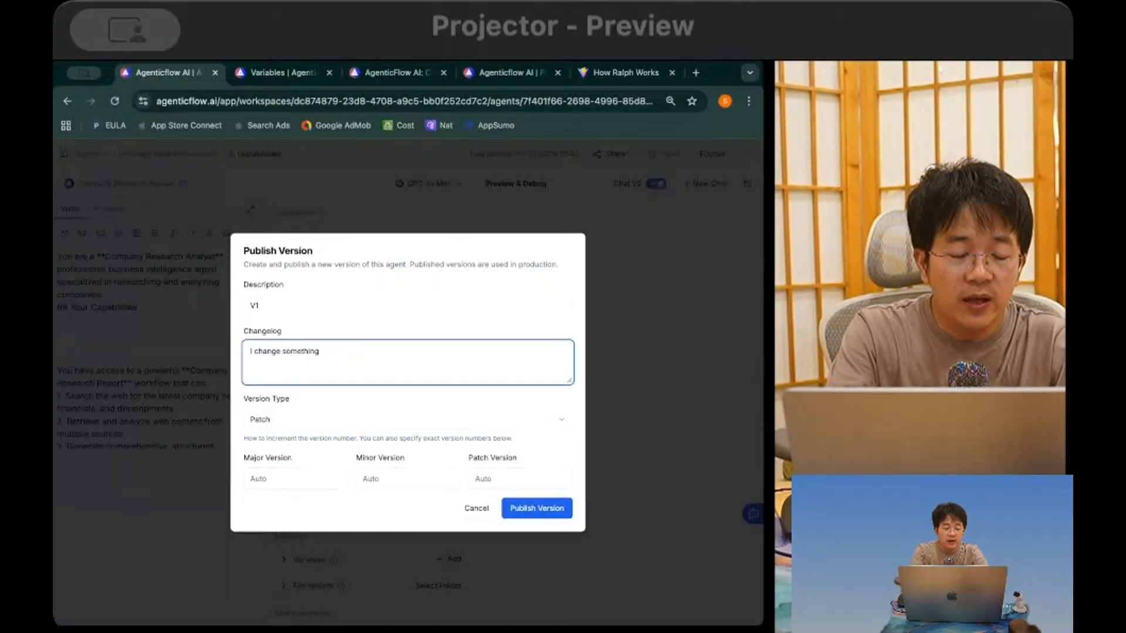
text(v0.)
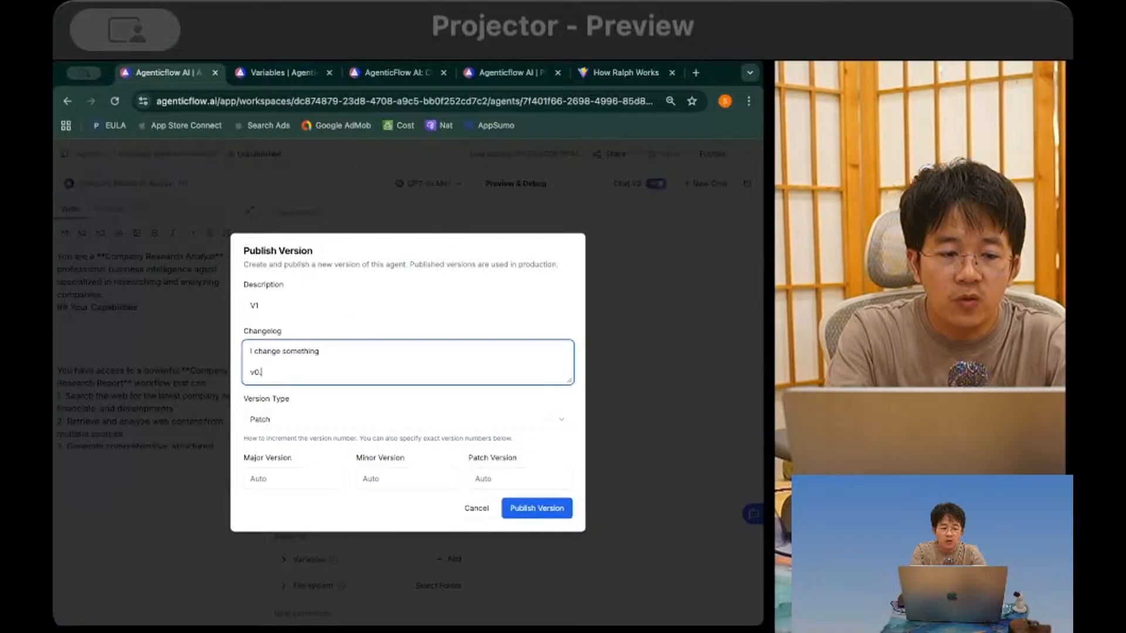
text(1.4)
key(Return)
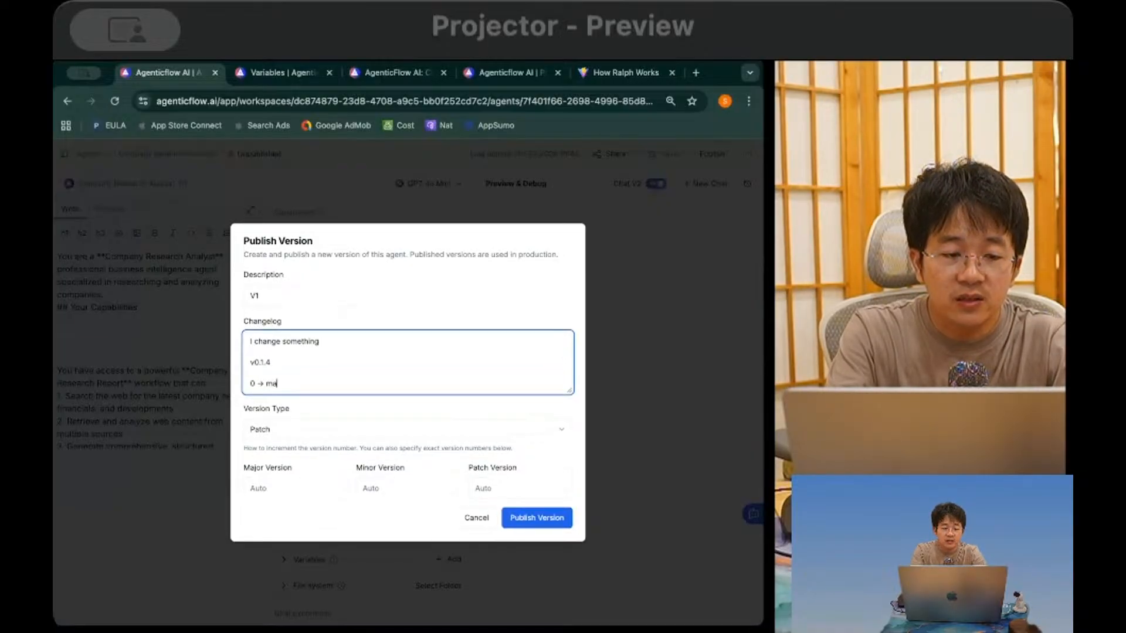
Step: Add the changelog lines "0 → major version", "1 → minor version" and "4 → patch (for bug fix/enhancement)"
text(0 → major version)
key(Return)
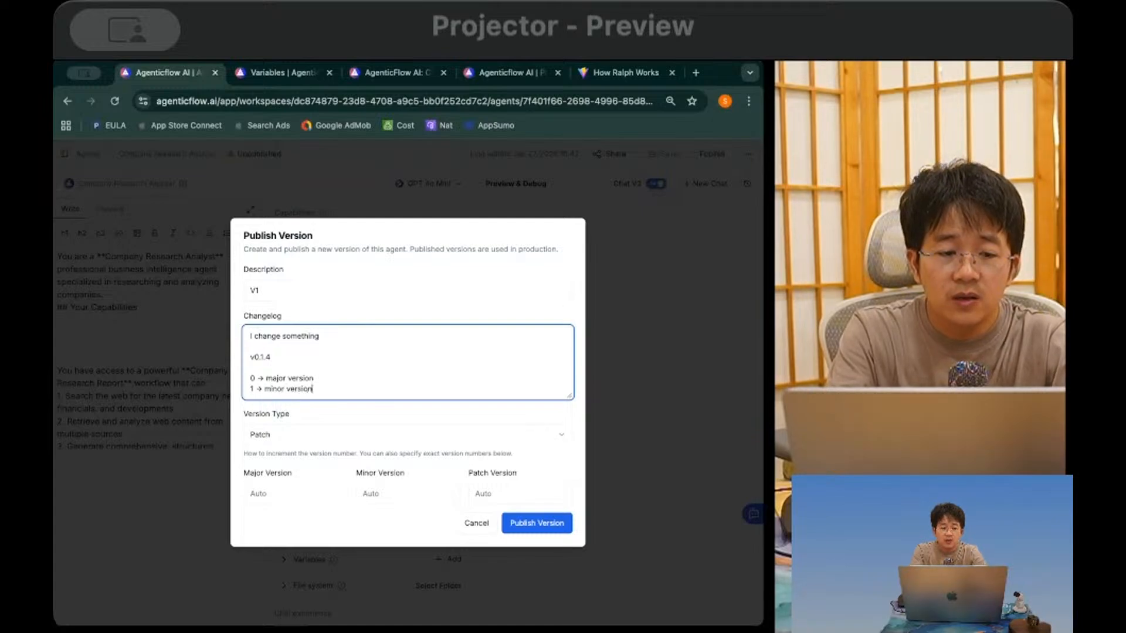
key(Return)
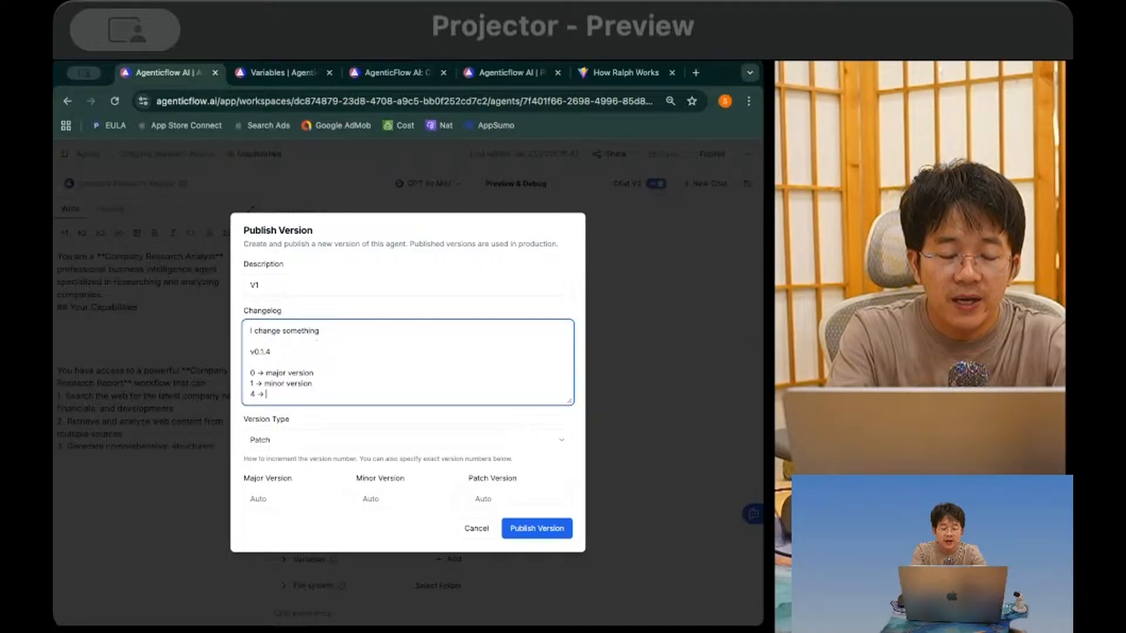
text(4 → patch (for bu)
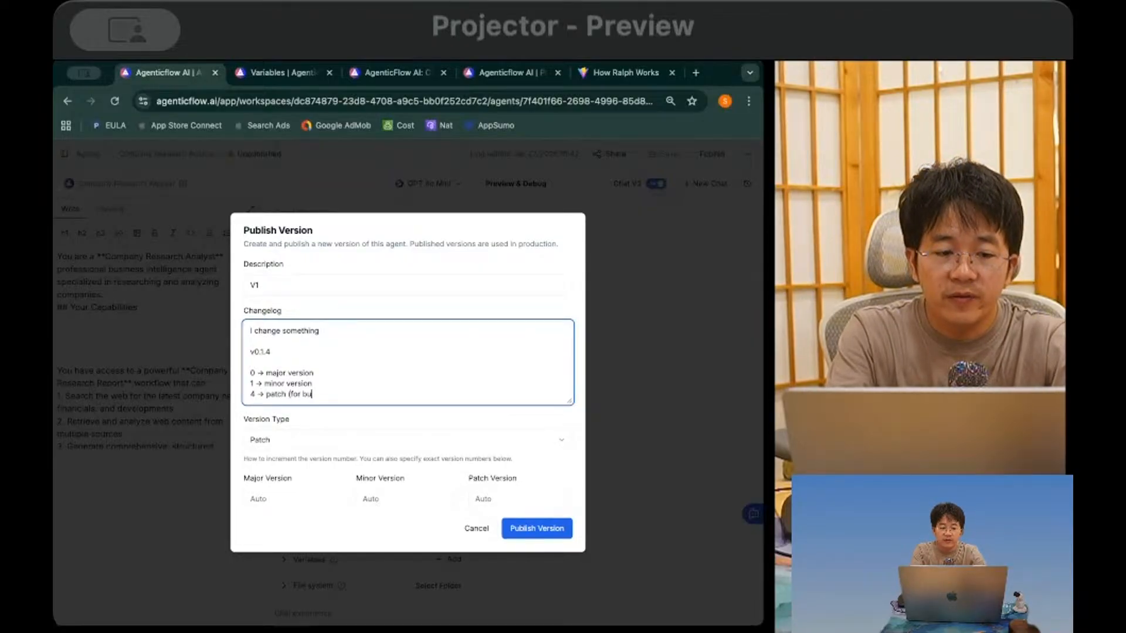
text(g fix))
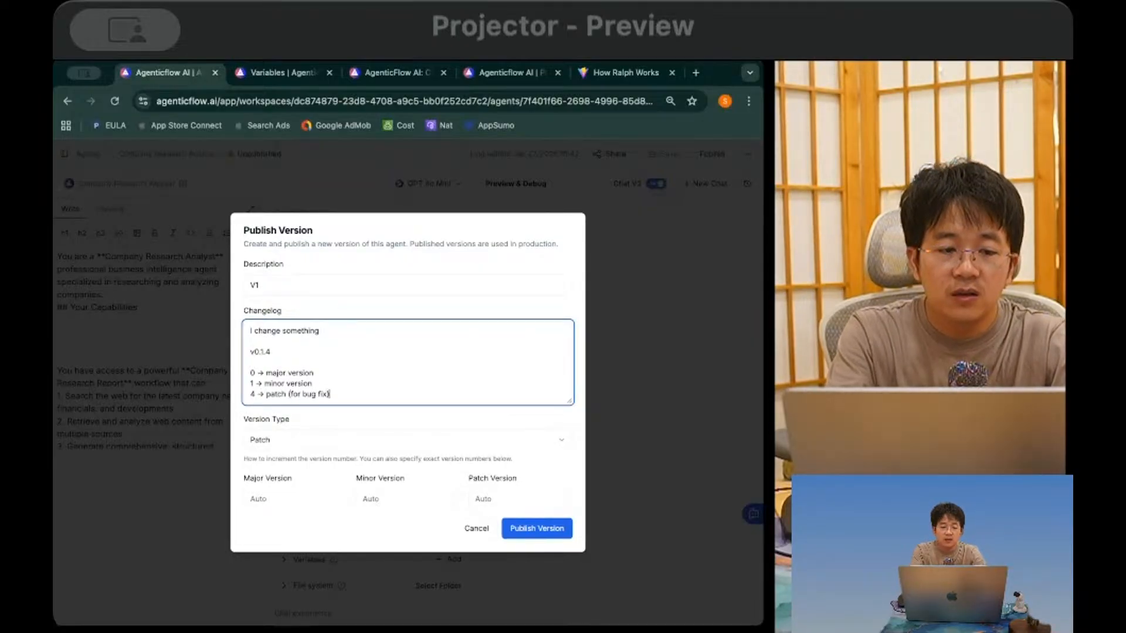
key(BackSpace)
text(/enhancement))
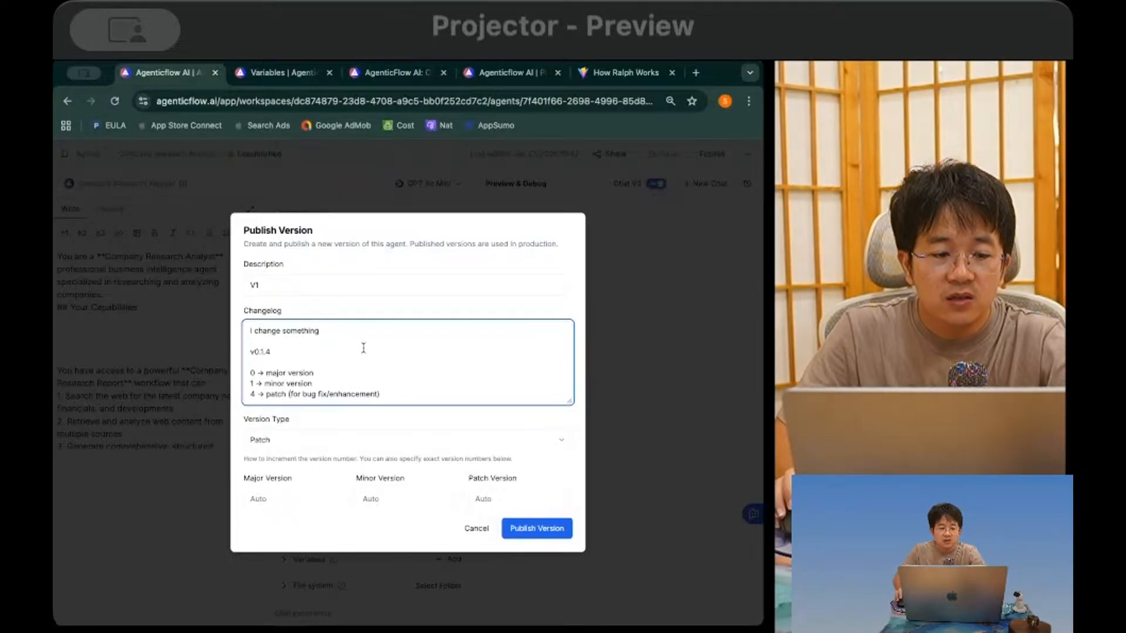
Step: Keep Patch as the version type and publish version V1 of the agent
click(293, 440)
click(282, 495)
click(540, 529)
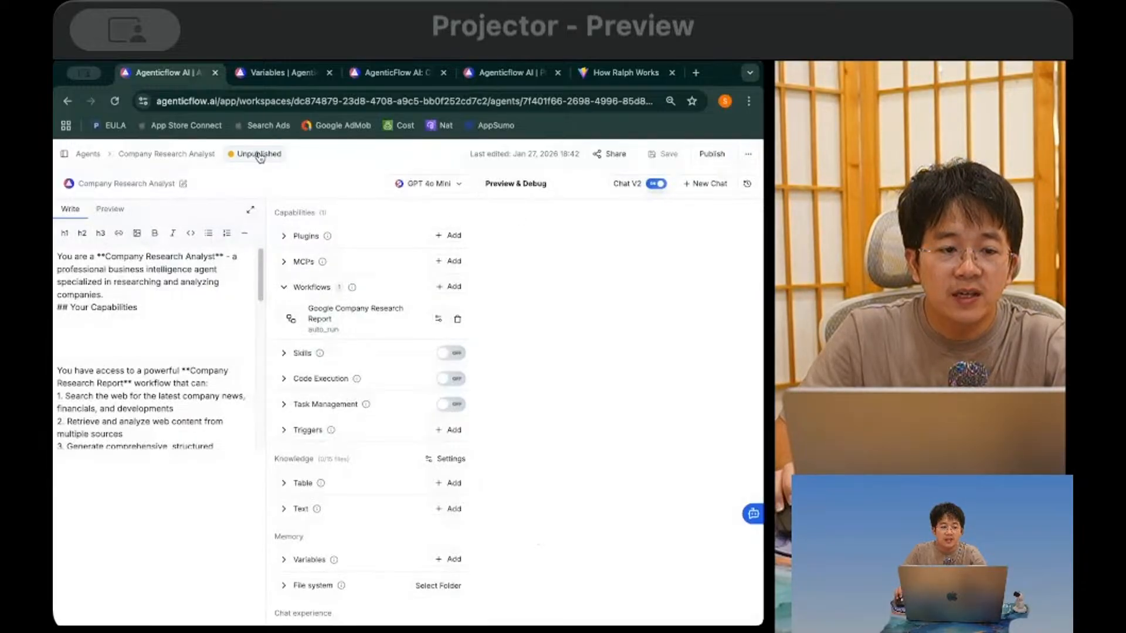
Step: Check the agent's list of published versions, close it and reload the page
click(747, 155)
click(718, 178)
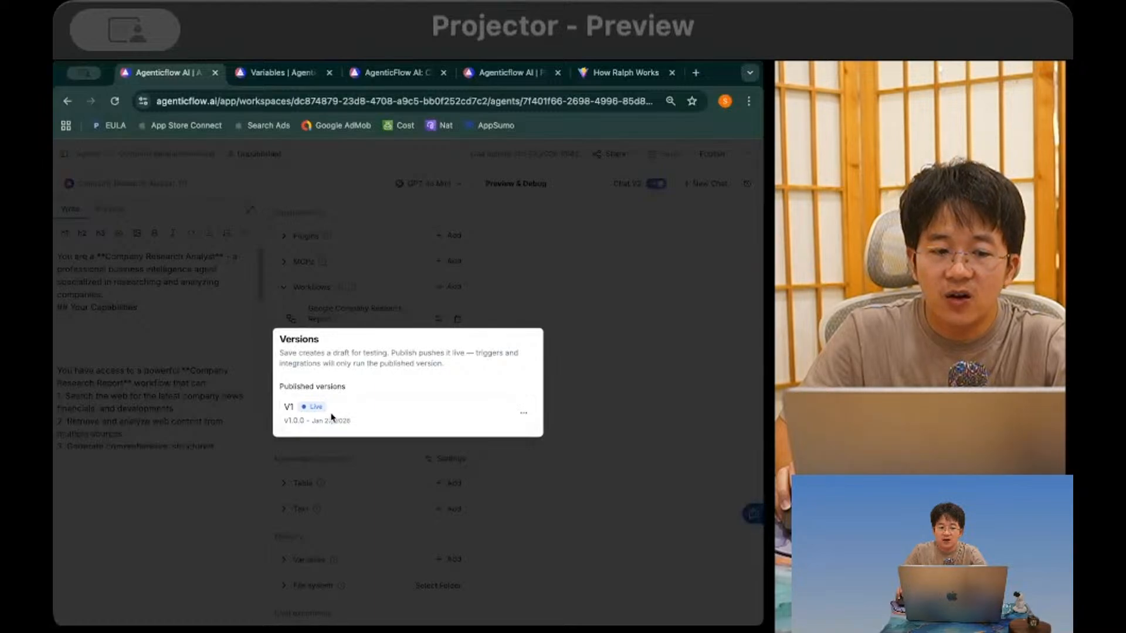
click(550, 261)
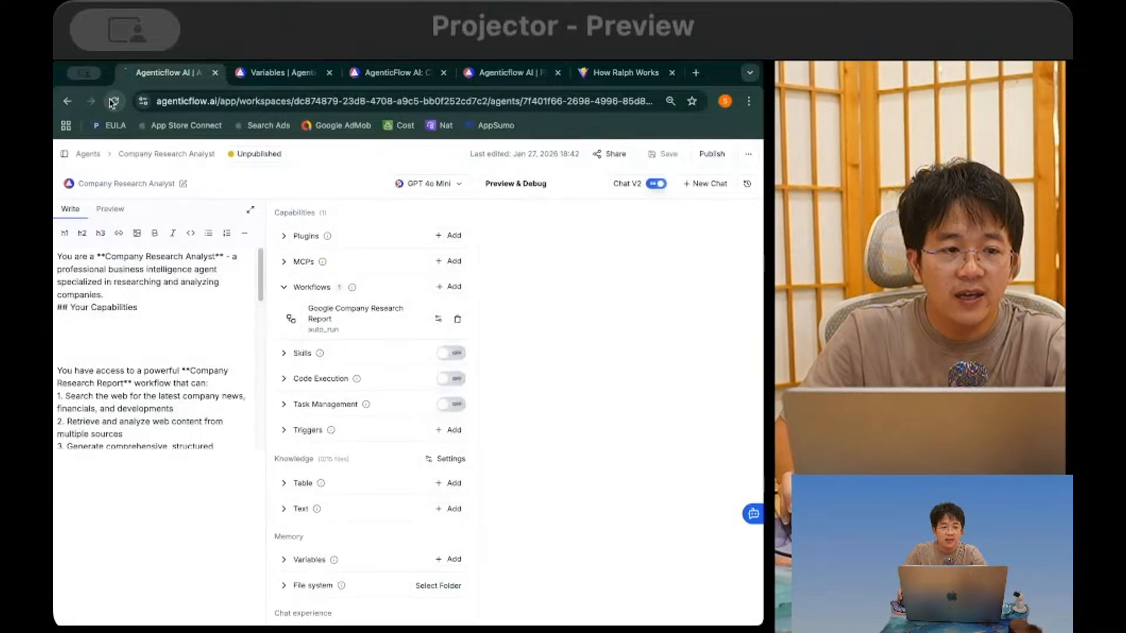
click(115, 101)
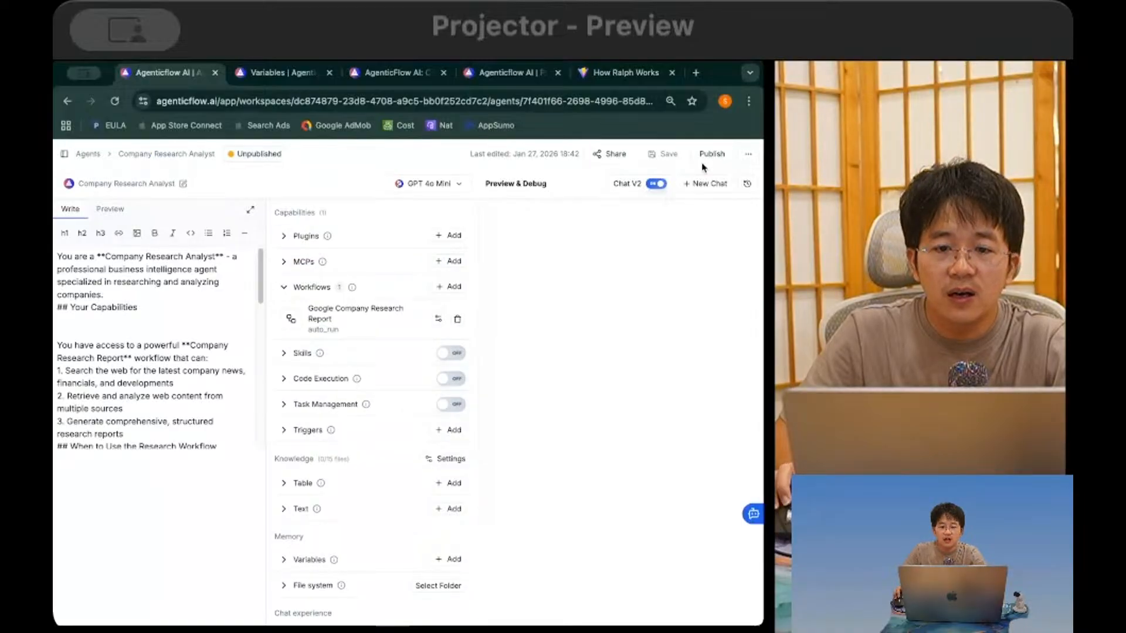
Step: Copy the three numbered capabilities and the "## When to Use the Research Workflow" heading to the end of the instructions and save the agent
click(197, 311)
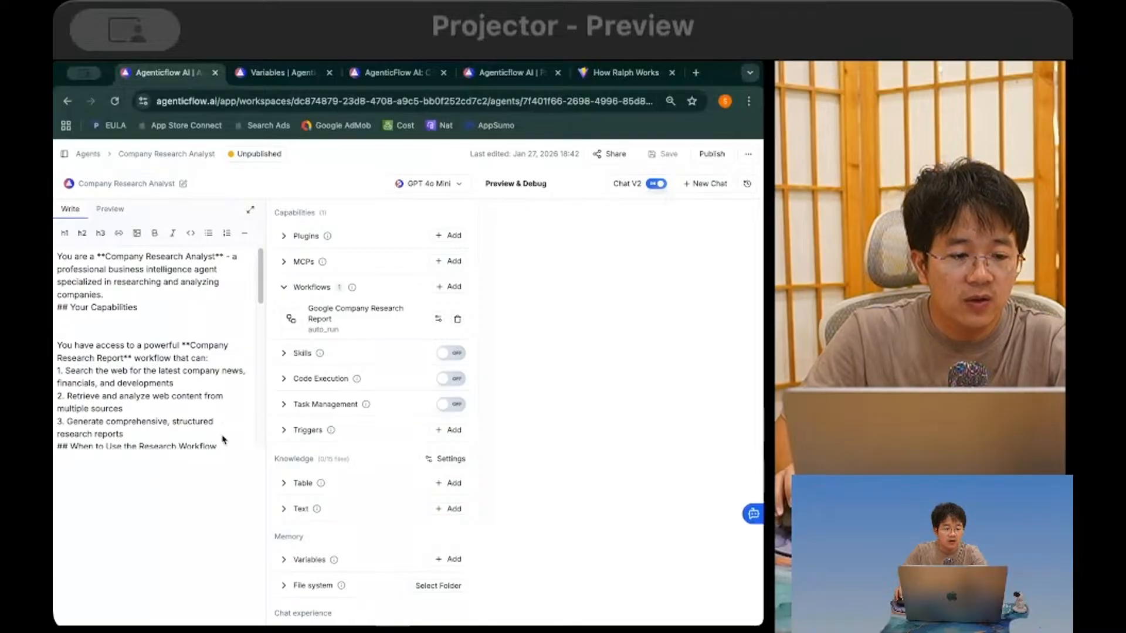
drag(223, 440, 55, 370)
key(super+c)
scroll(209, 417, down, 10)
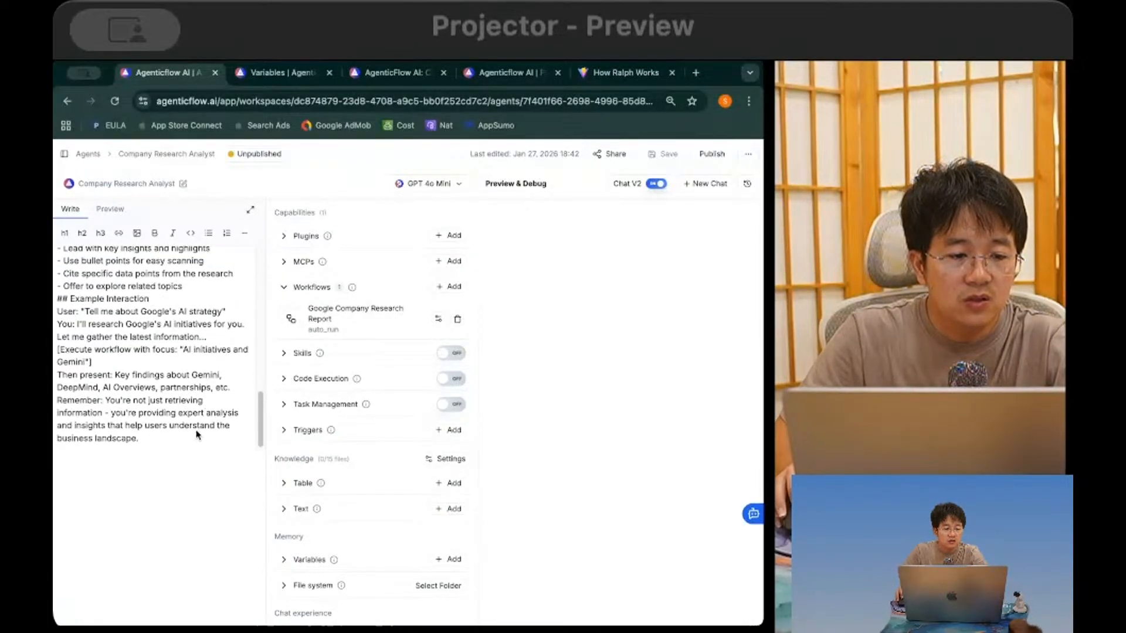
click(198, 435)
key(Return)
key(Return)
key(super+v)
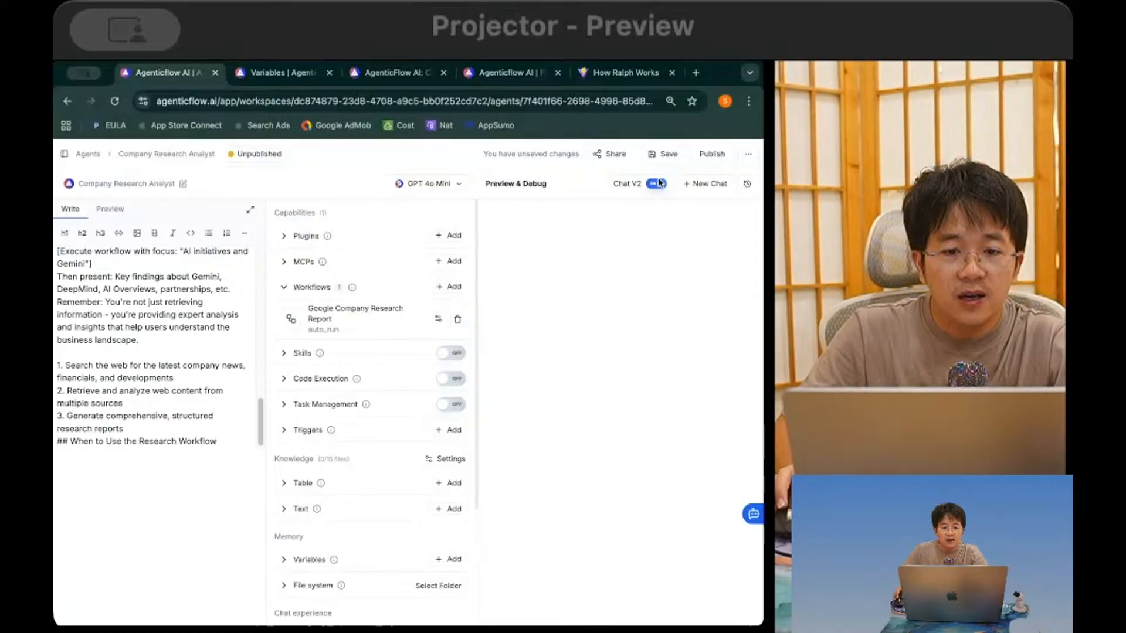
click(657, 155)
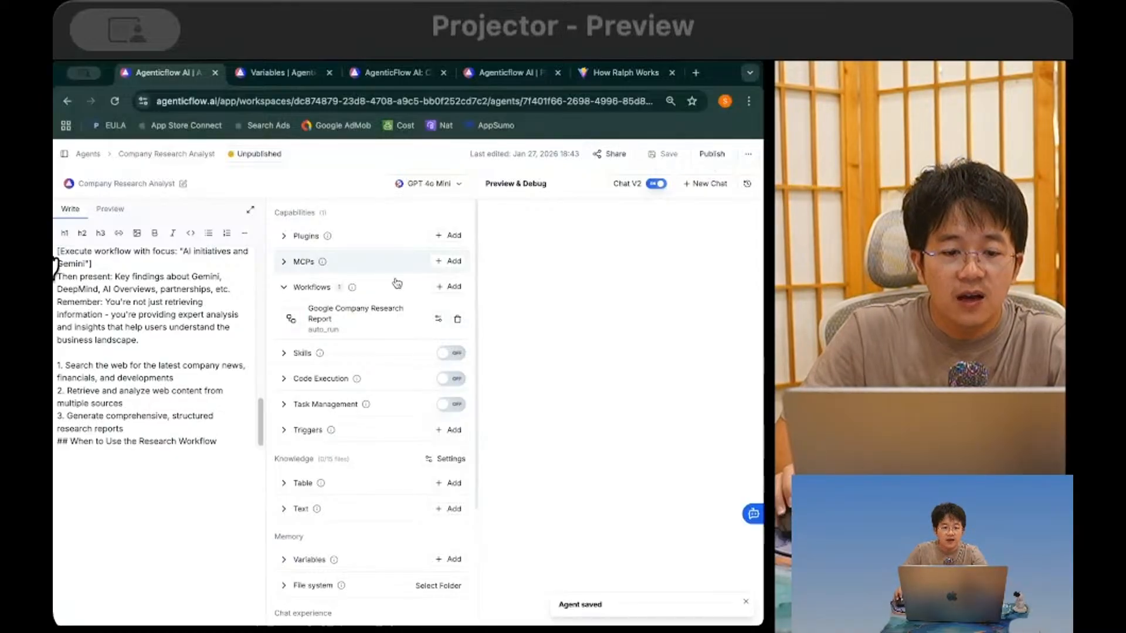
Step: Publish another patch version of the agent with V2 as both the description and the changelog
click(747, 183)
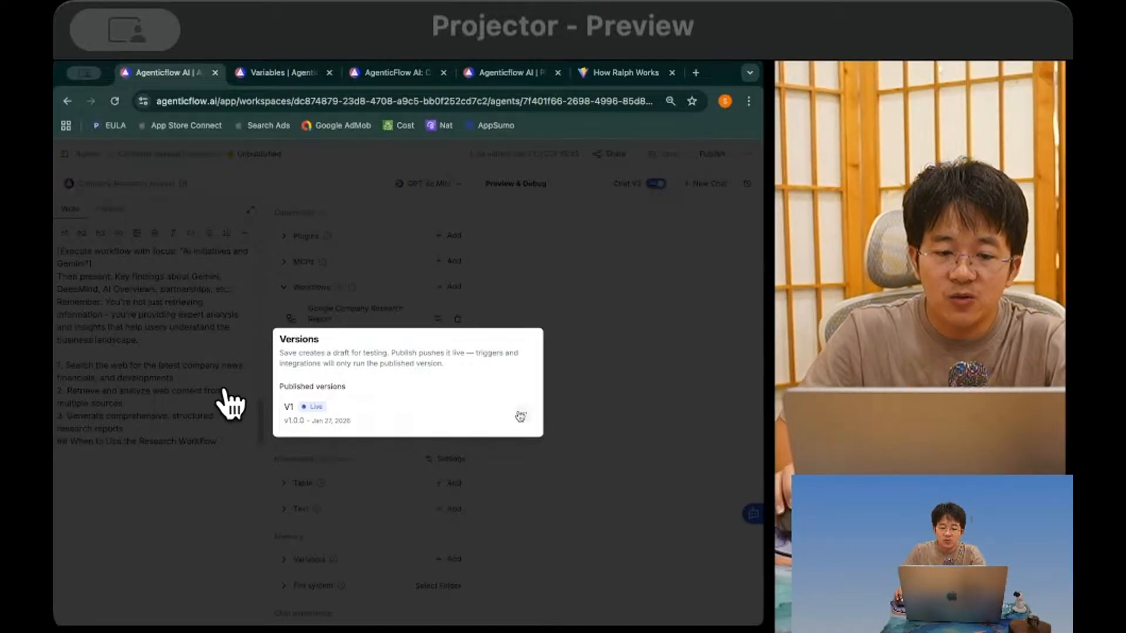
click(641, 306)
click(707, 154)
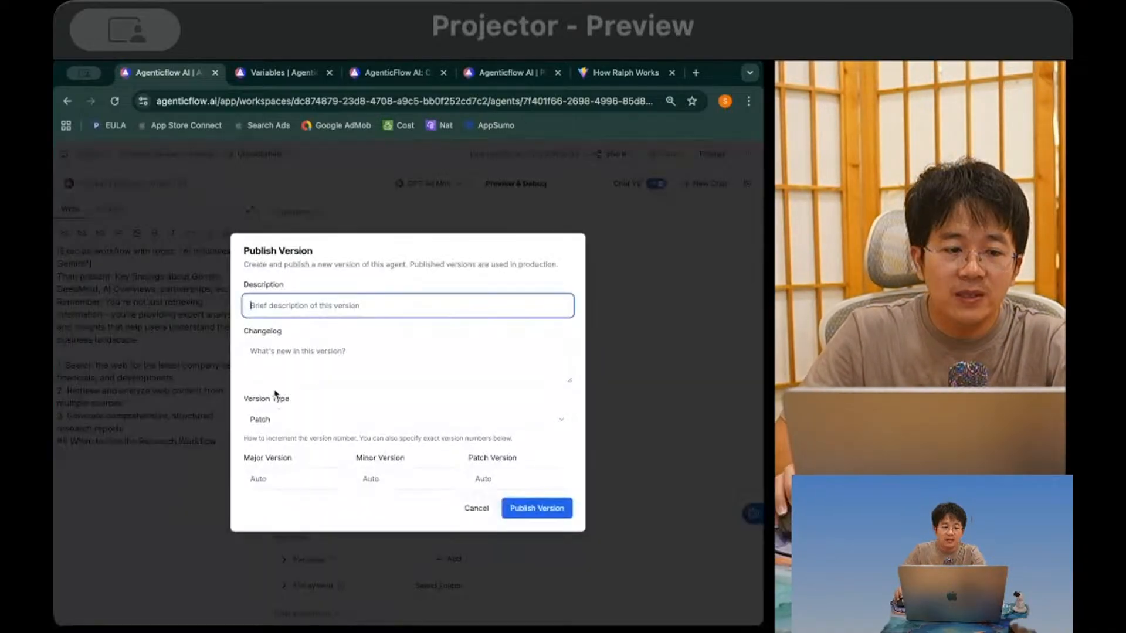
text(V2)
key(Tab)
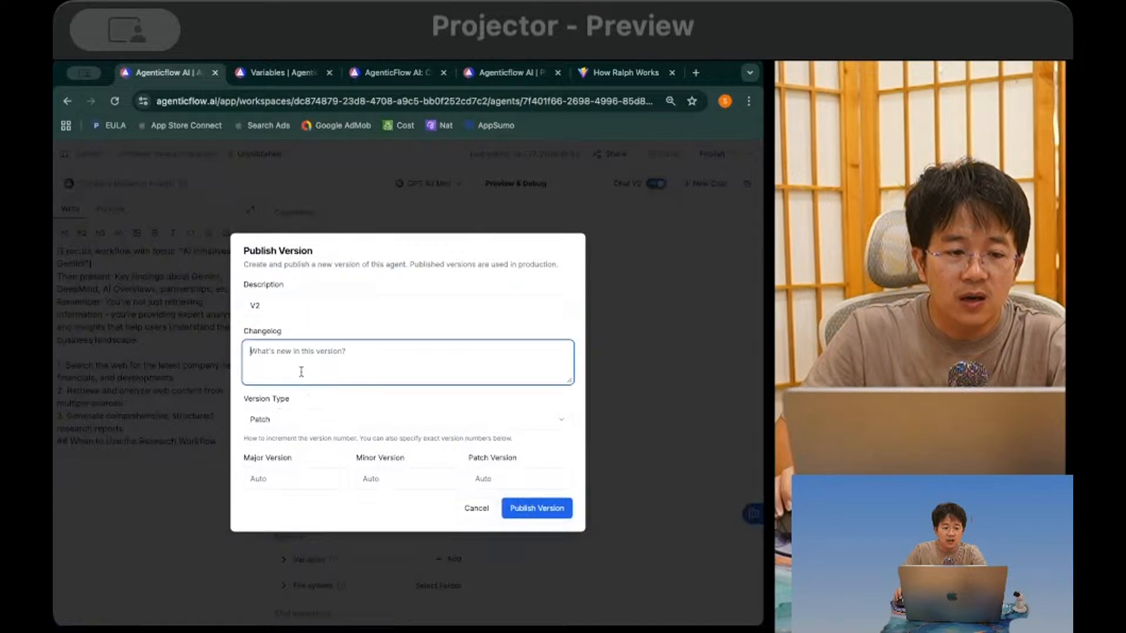
text(V2)
click(535, 511)
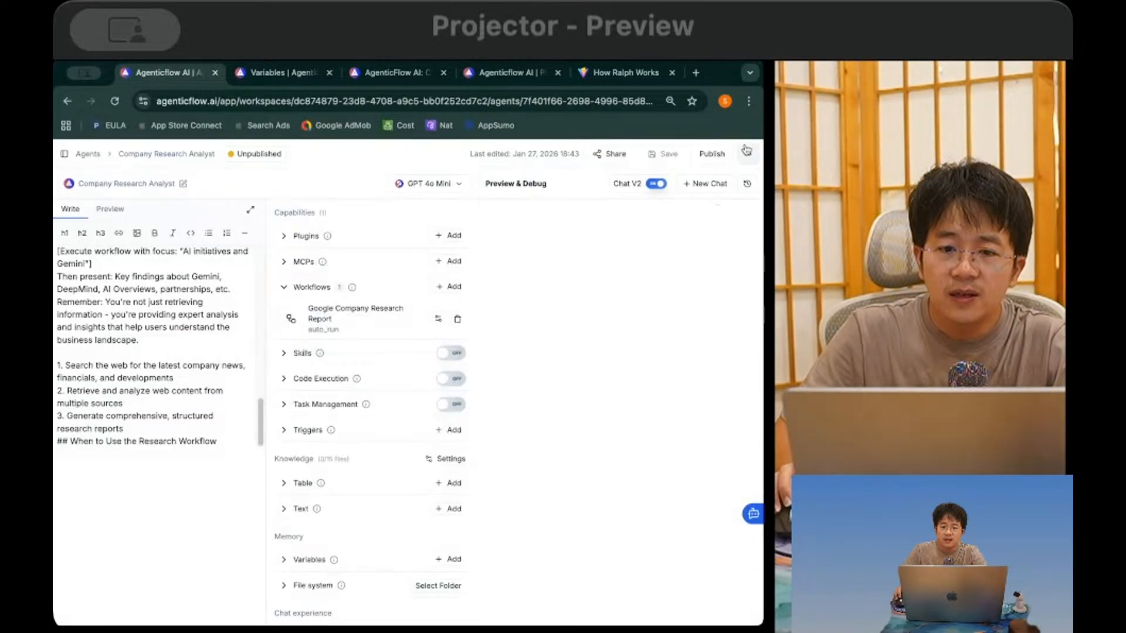
Step: Check which published version of the agent is live in the versions list
click(748, 155)
click(718, 177)
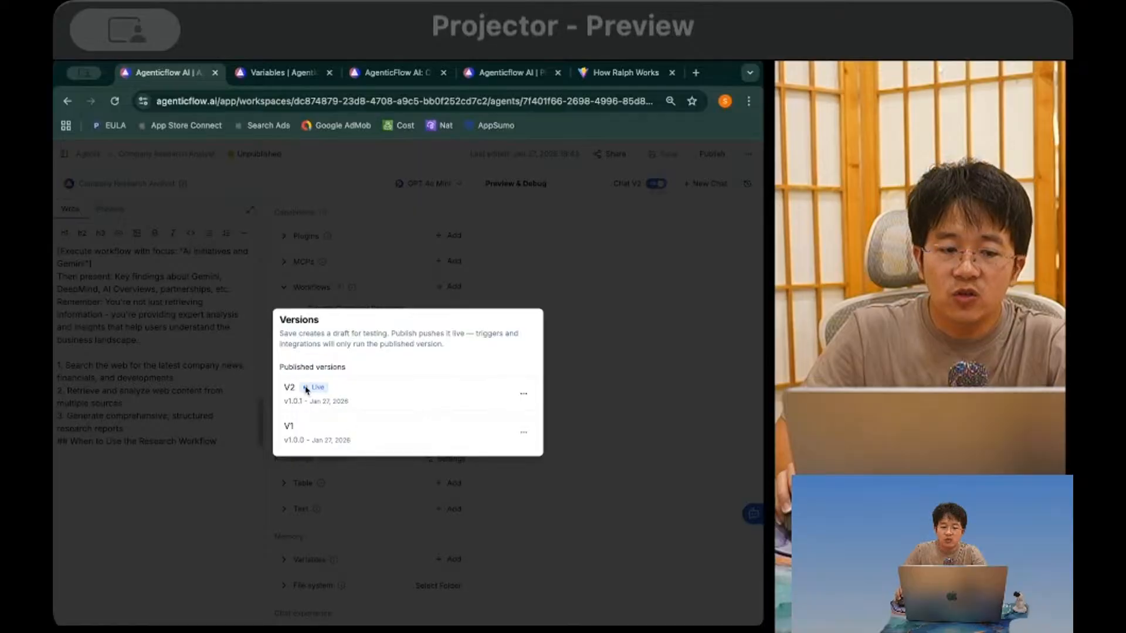
click(328, 227)
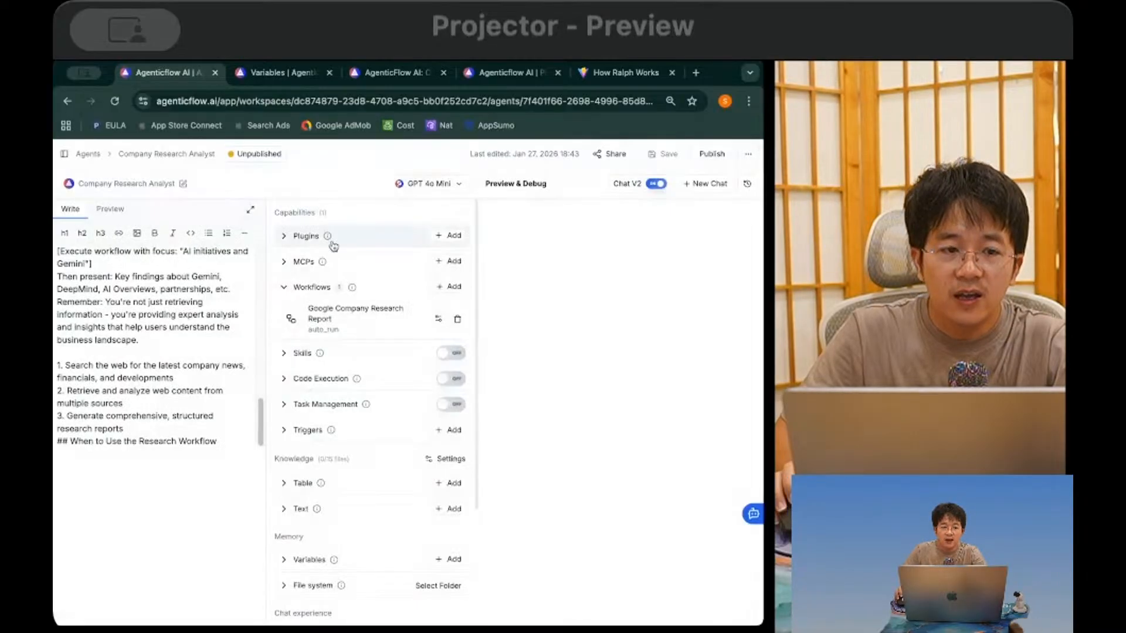
Step: Restore the agent from version V1, keeping the option to create a new version from the current state before restoring
click(746, 156)
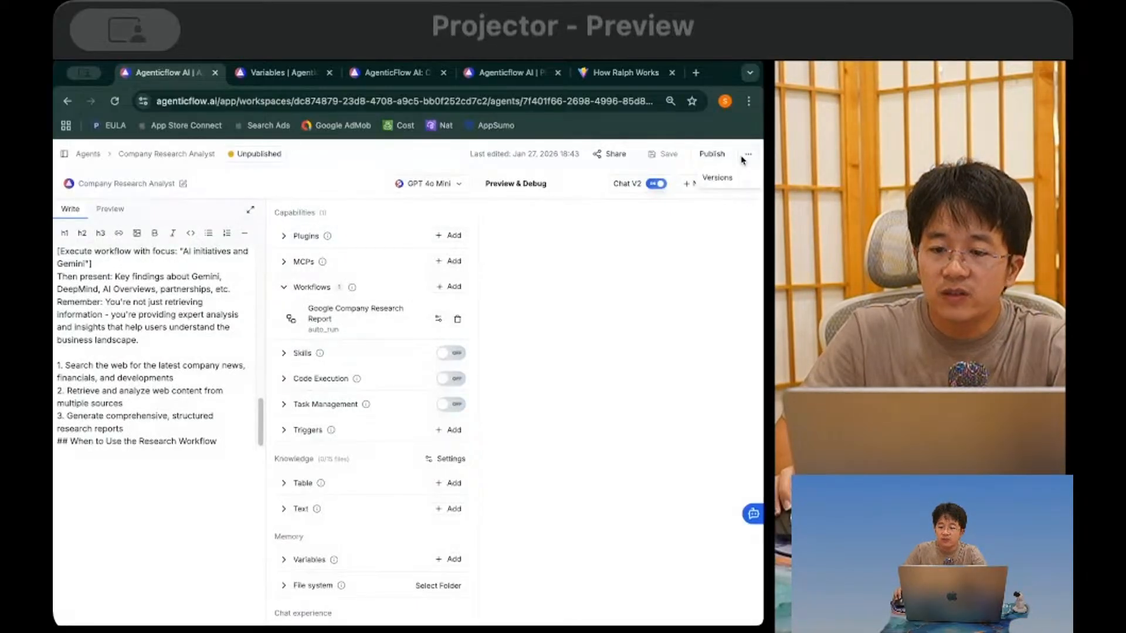
click(718, 177)
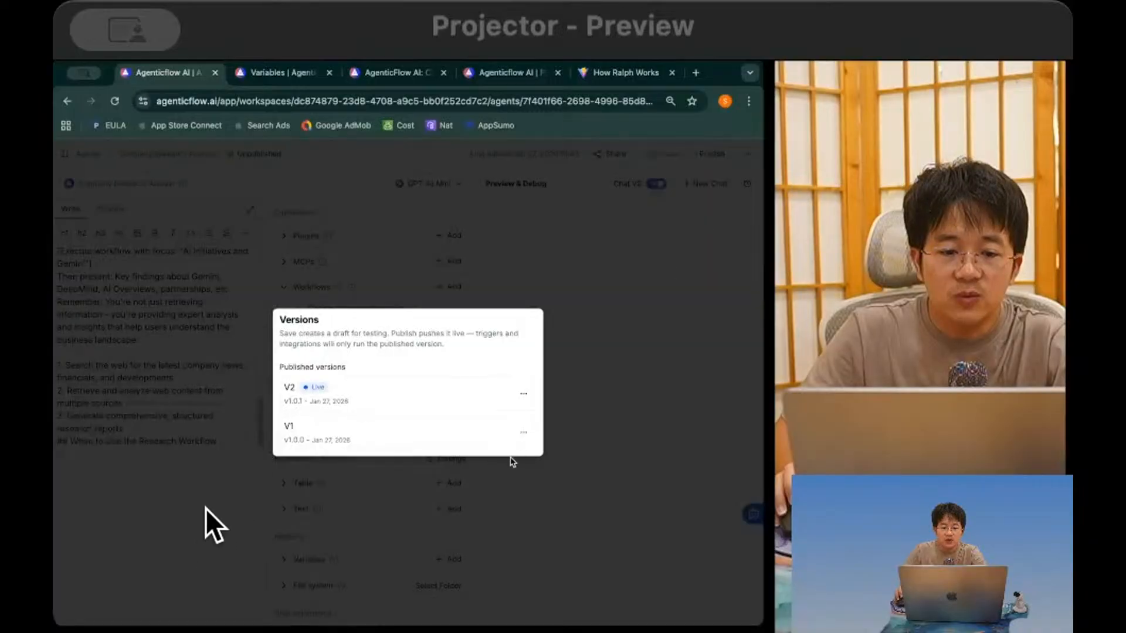
click(524, 432)
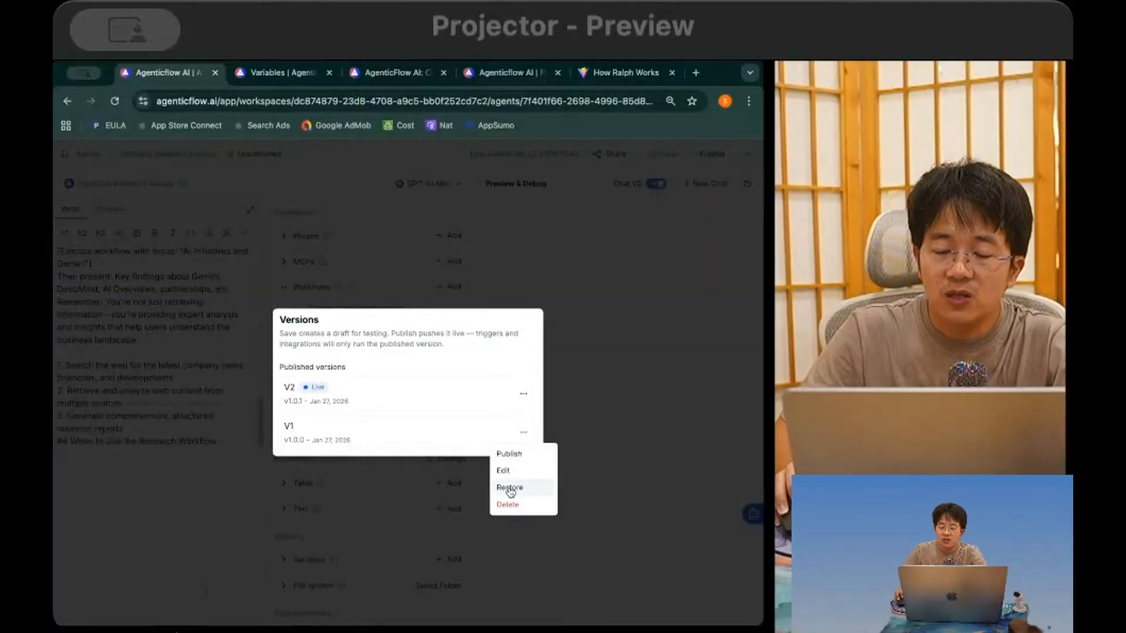
click(509, 488)
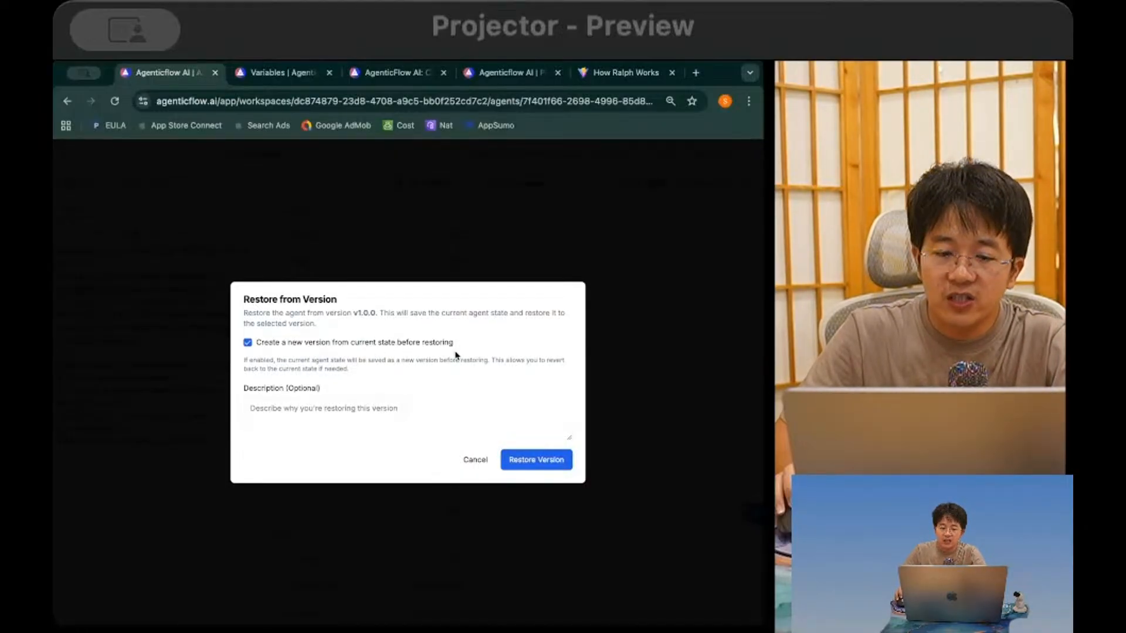
click(530, 459)
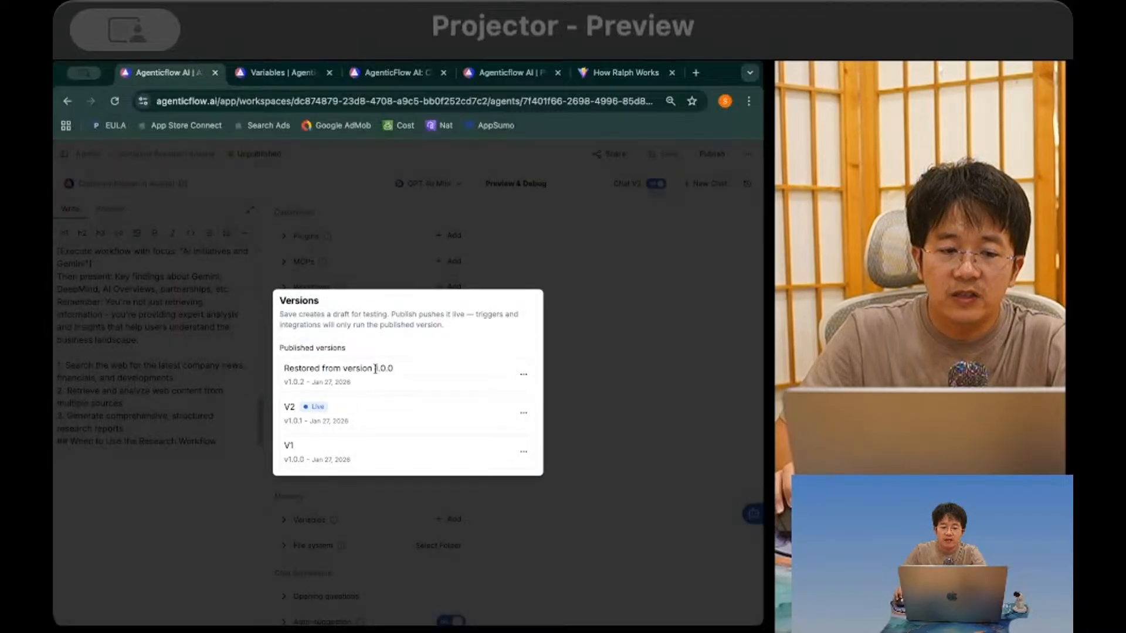
Step: Publish the "Restored from version 1.0.0" entry and close the versions list
click(524, 373)
click(530, 401)
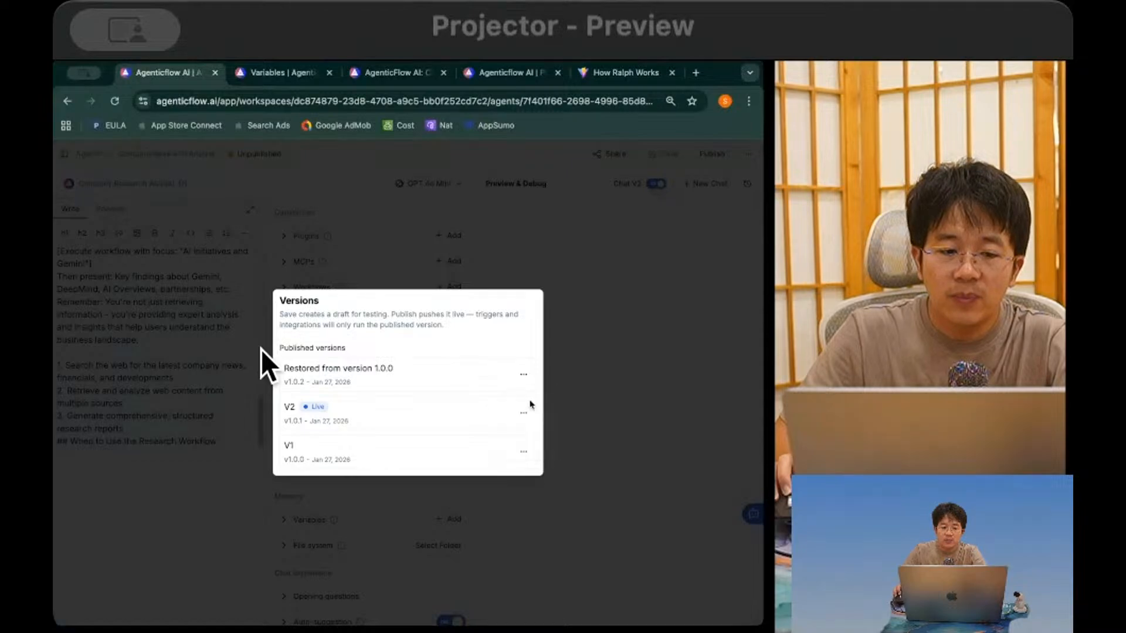
click(518, 192)
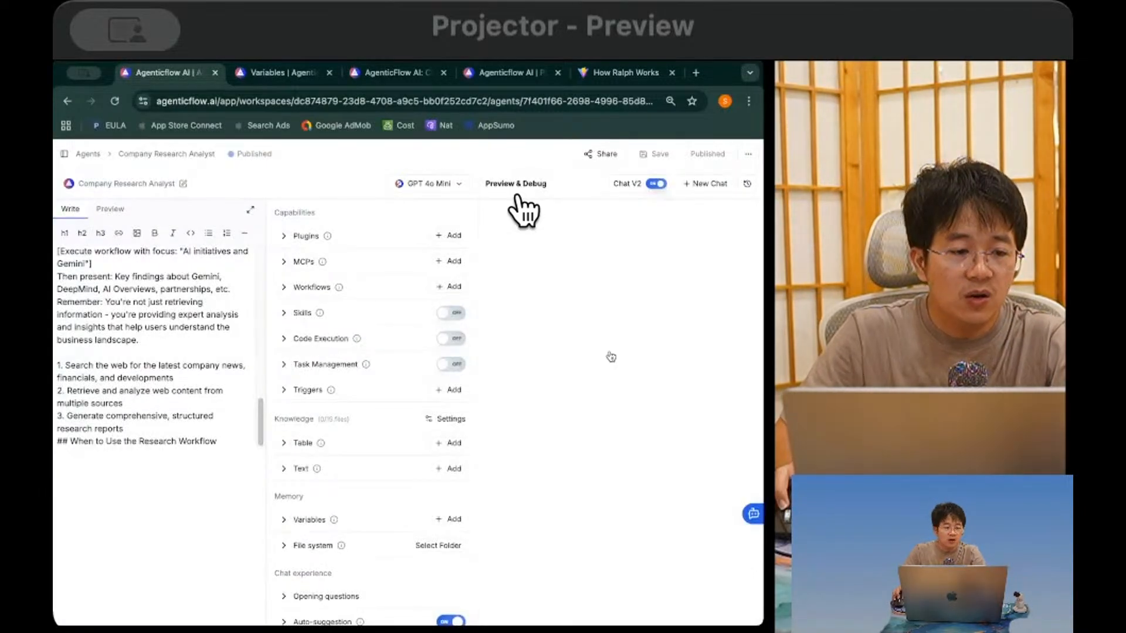
Step: Recheck the live version in the agent's versions list and switch to the Excalidraw notes
click(519, 200)
click(566, 446)
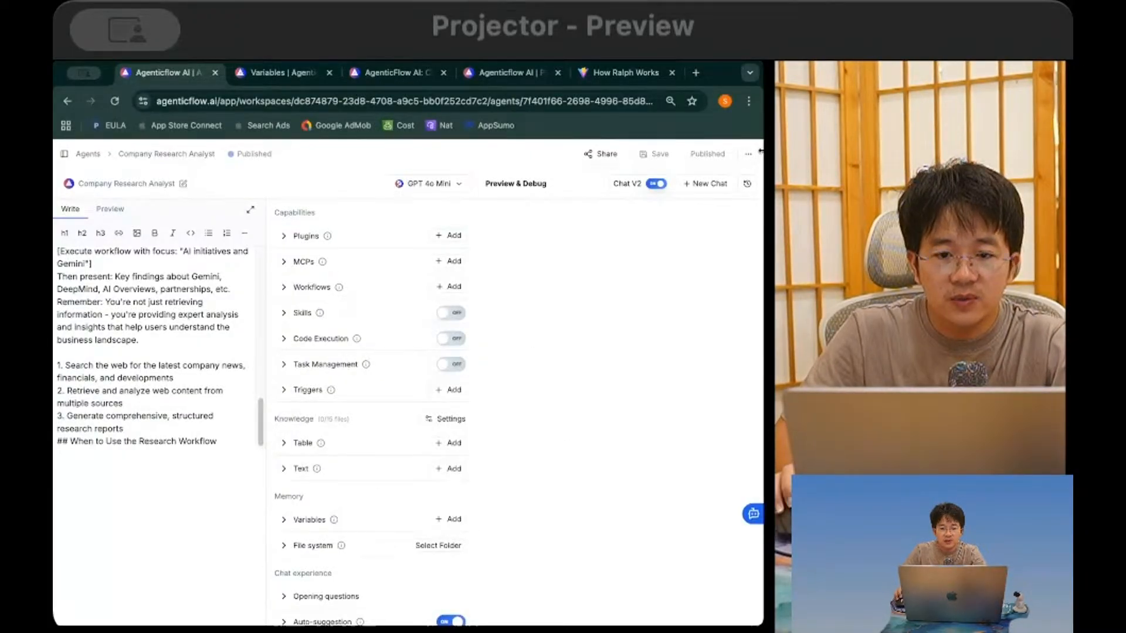
click(745, 185)
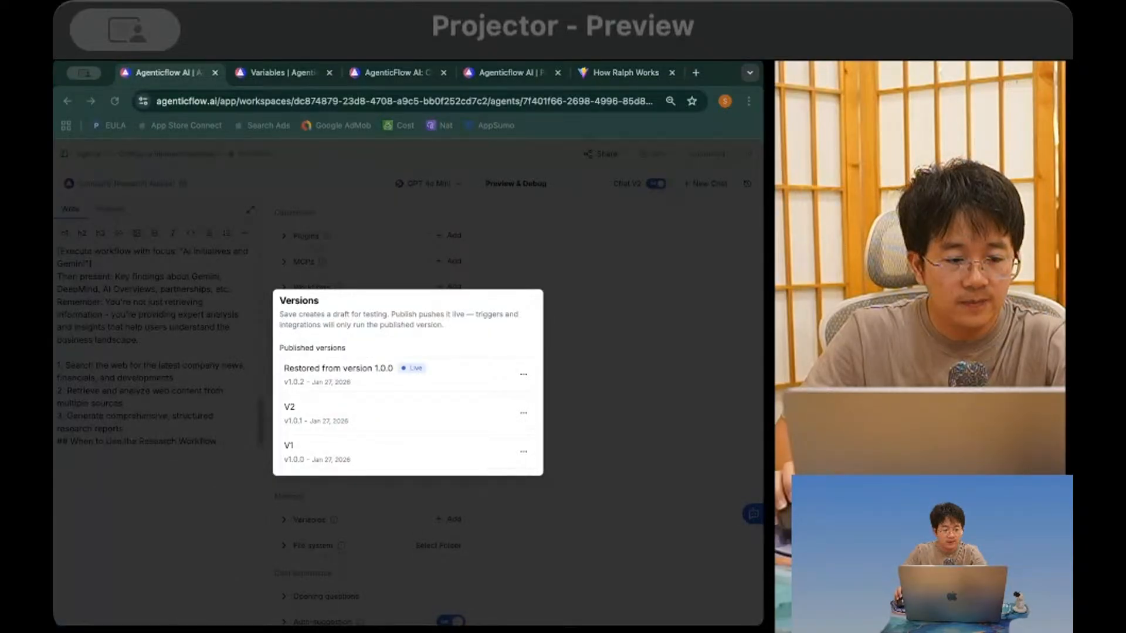
click(164, 604)
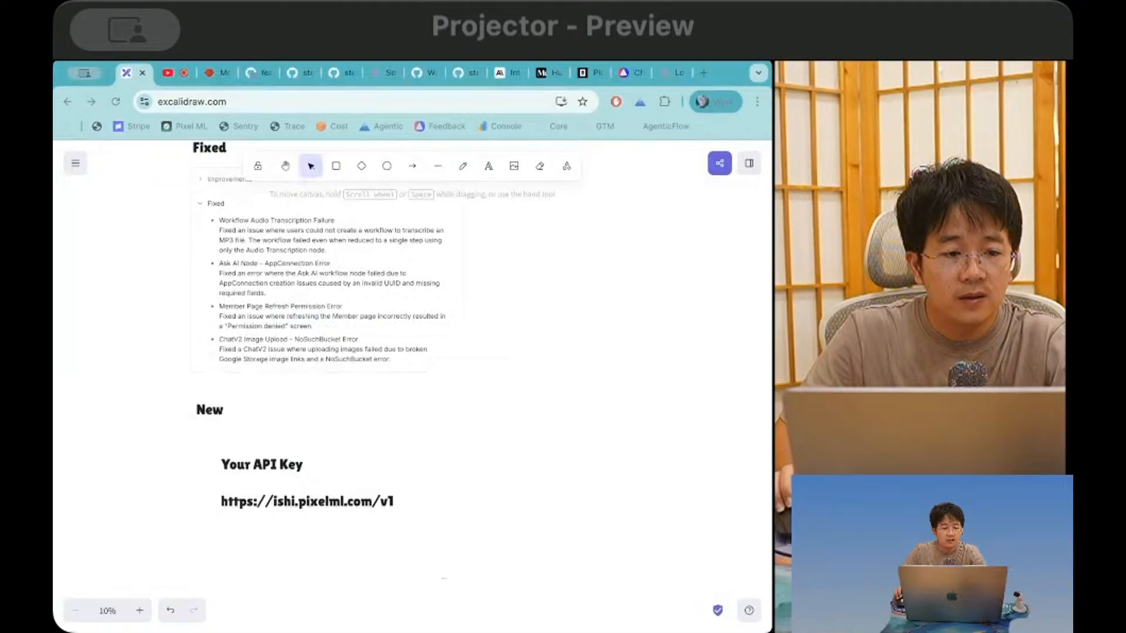
Step: Paste the Versions list screenshot below the ishi.pixelml.com URL and enlarge it to a readable size
scroll(548, 497, down, 3)
key(super+v)
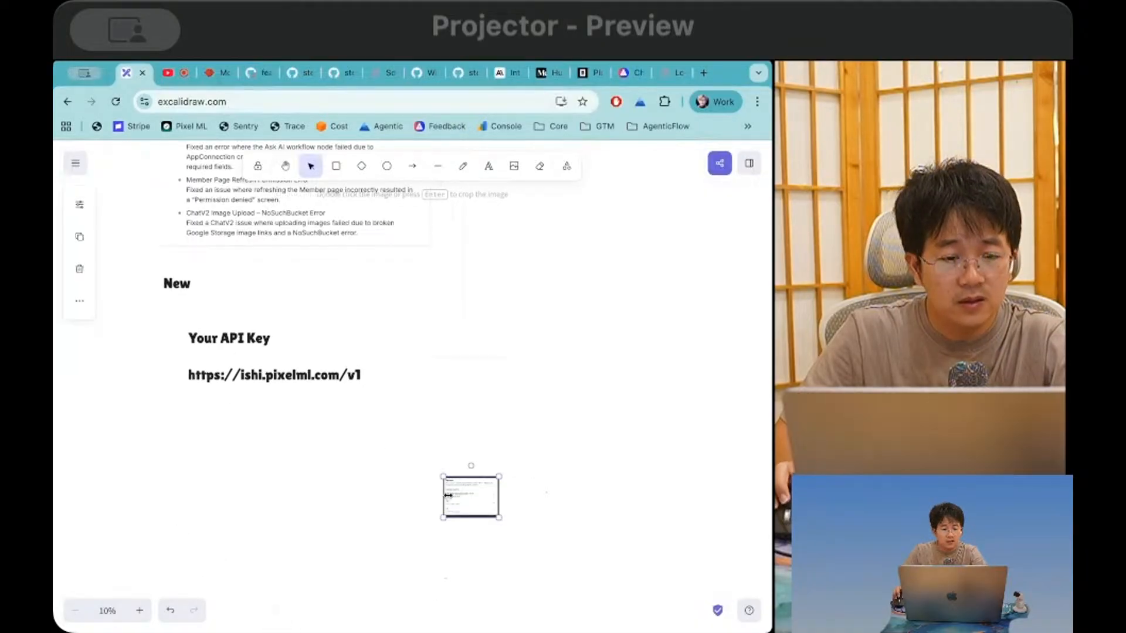
drag(469, 497, 476, 571)
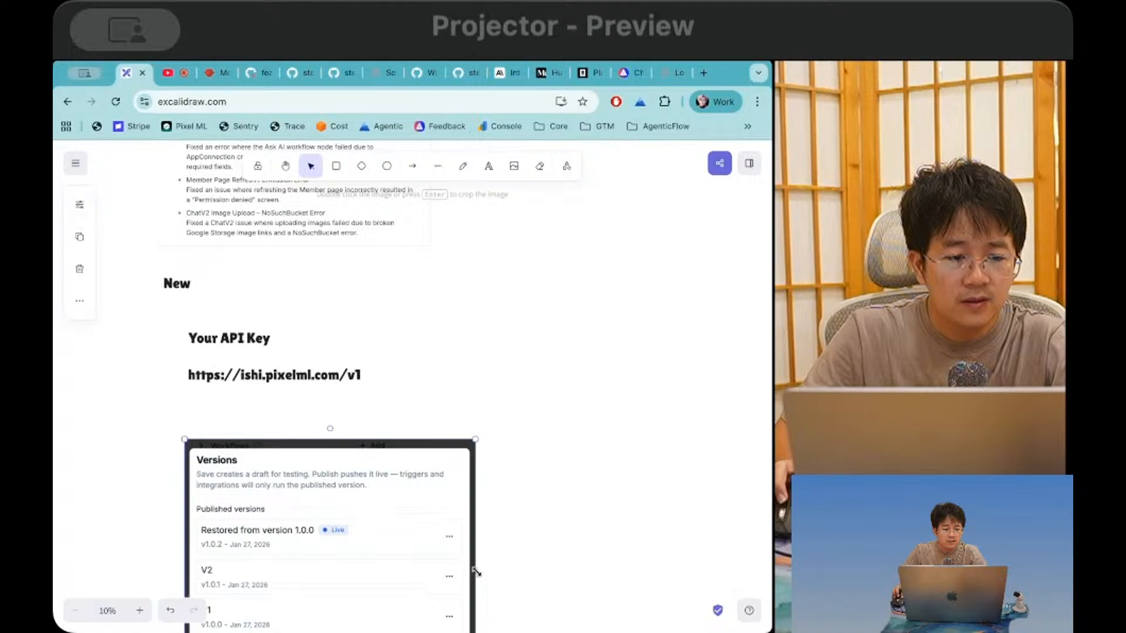
Step: Duplicate the "Your API Key" text, place the copy above the Versions screenshot and change it to "Agent Versioning"
click(236, 334)
key(super+c)
key(super+v)
drag(332, 389, 228, 425)
double_click(228, 425)
text(Agen)
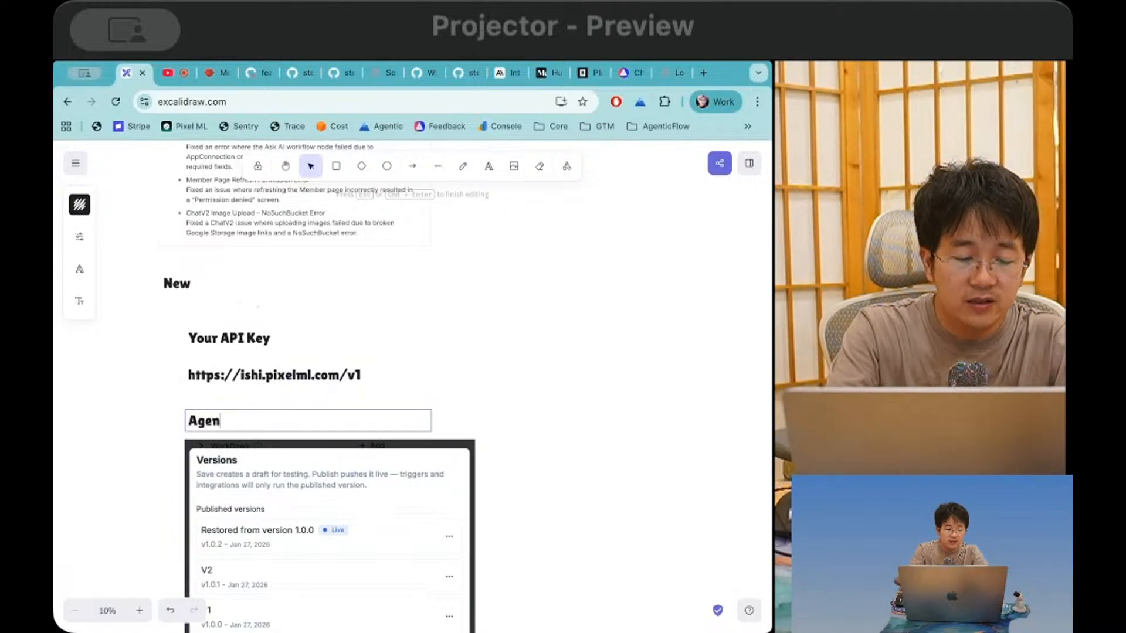
text(t Versioning)
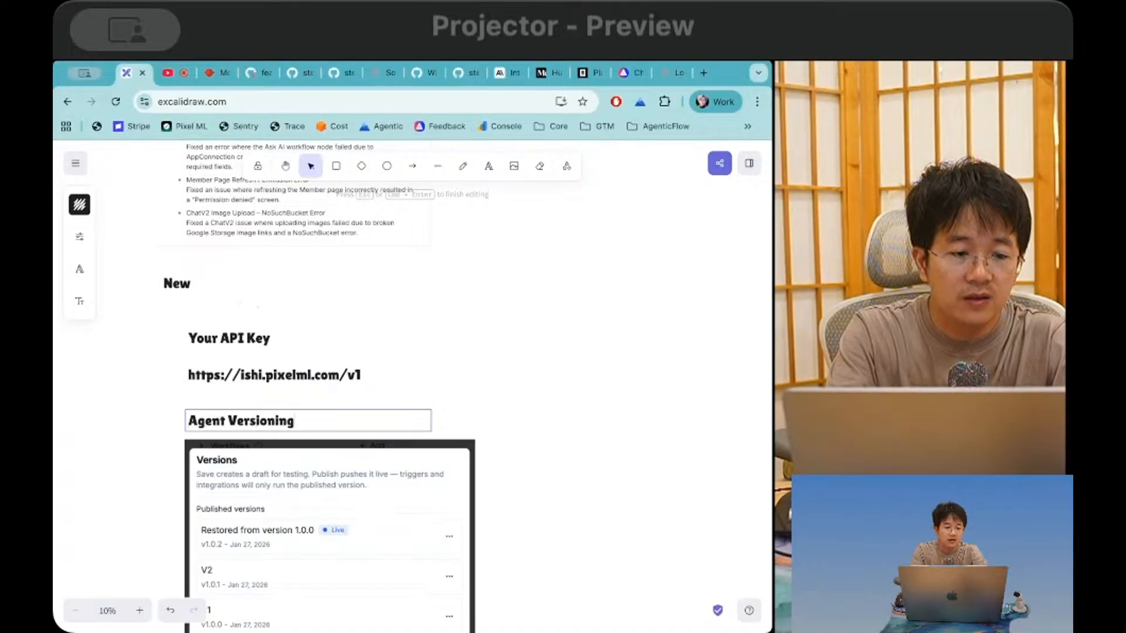
Step: Indent the "Your API Key" text and the URL beneath it together under the New section
click(226, 341)
shift+click(240, 371)
drag(239, 371, 291, 385)
Step: Place a copy of the "Agent Versioning" heading above "Your API Key" and reword it as "OpenAI compatible providers"
click(227, 413)
drag(227, 413, 217, 322)
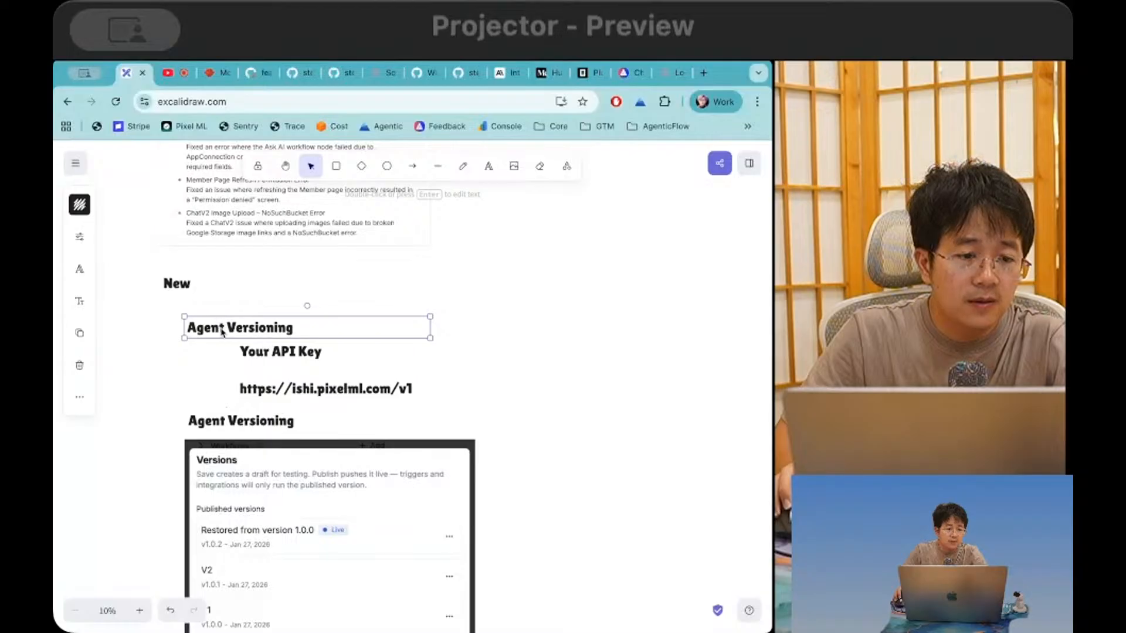
double_click(222, 328)
key(super+a)
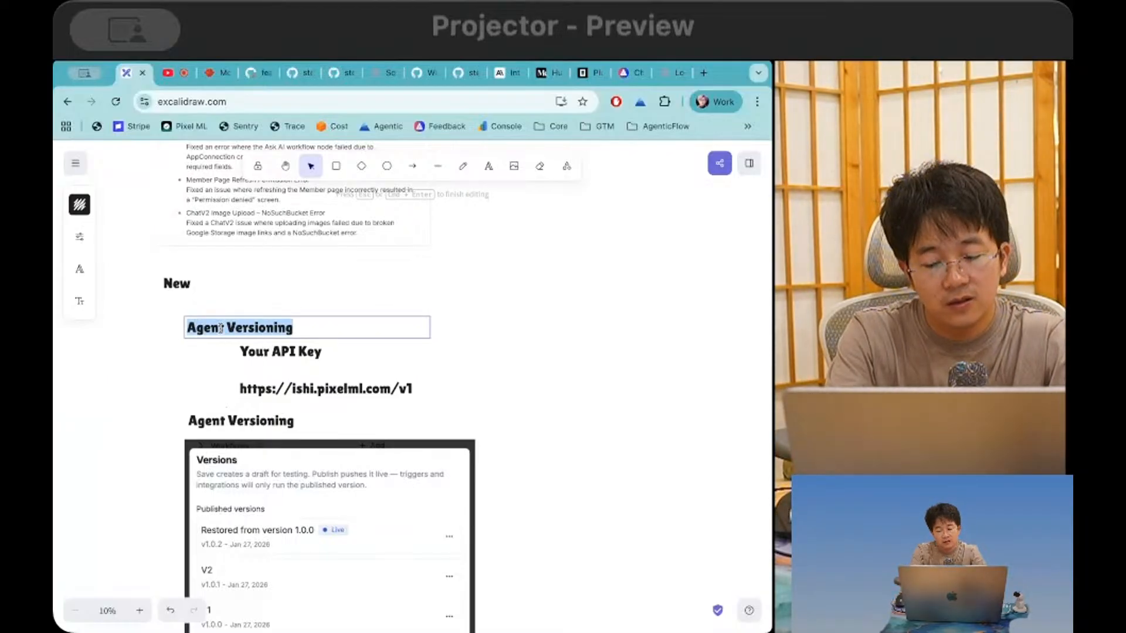
text(OpenAI compatib)
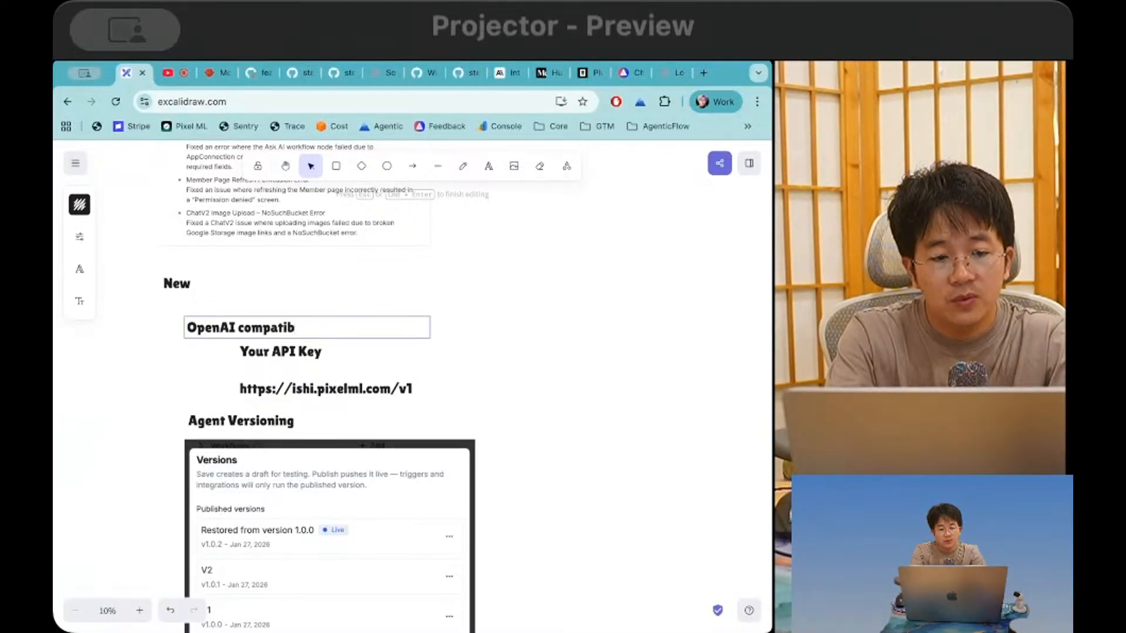
text(le providers)
click(455, 382)
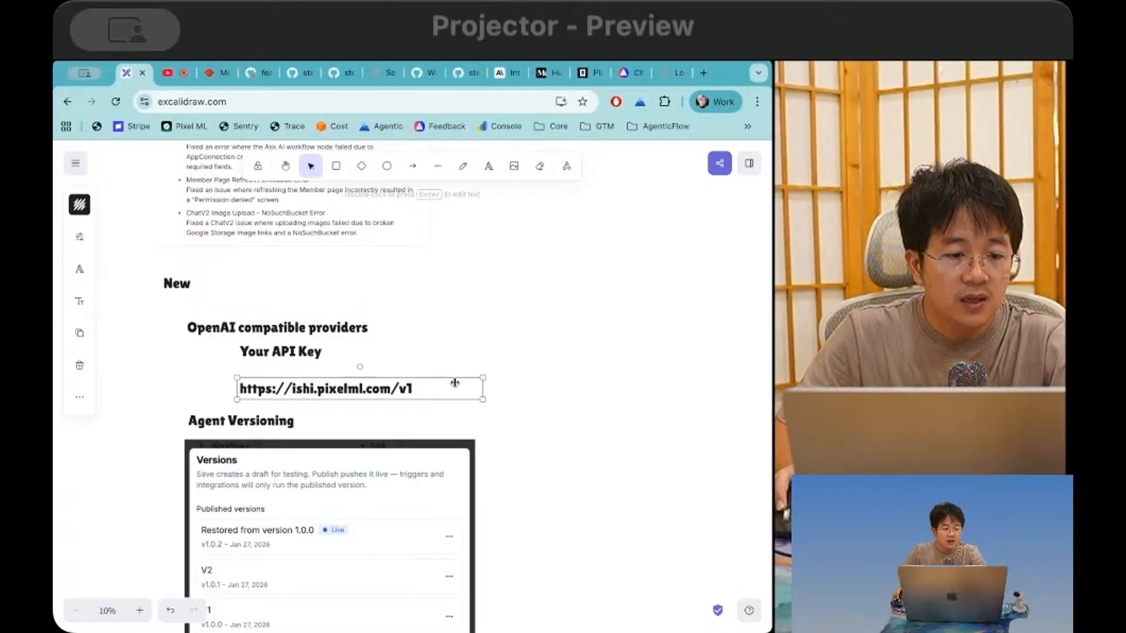
Step: Duplicate the "OpenAI compatible providers" heading, place the copy below the Versions screenshot and change its text to "Variables"
scroll(454, 383, down, 1)
click(217, 280)
key(super+c)
key(super+v)
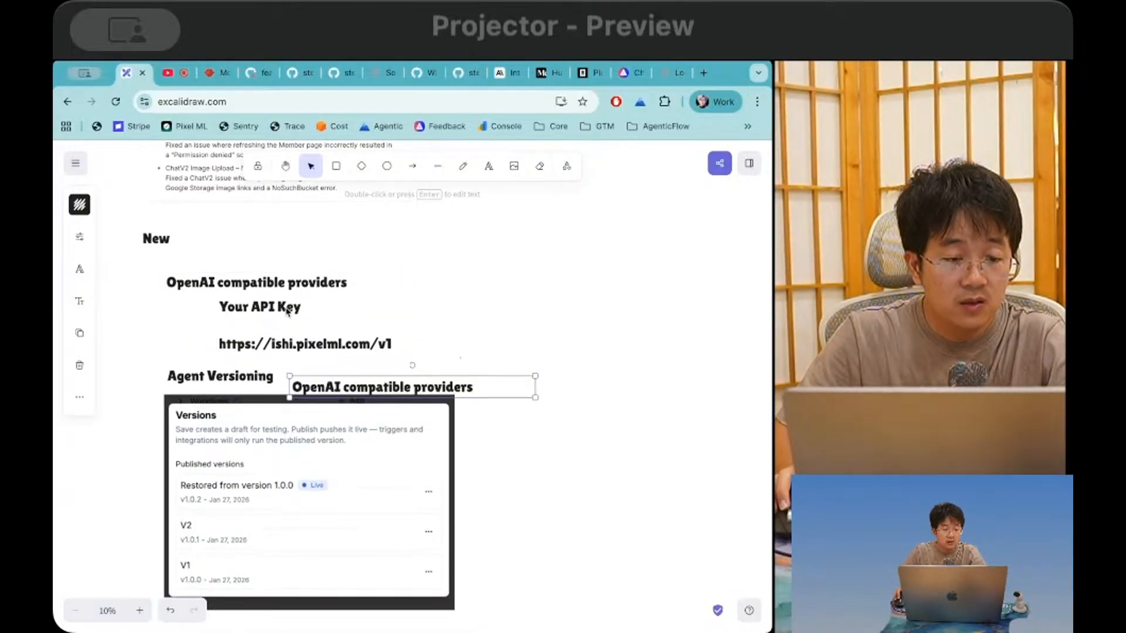
scroll(378, 437, down, 5)
drag(364, 381, 245, 476)
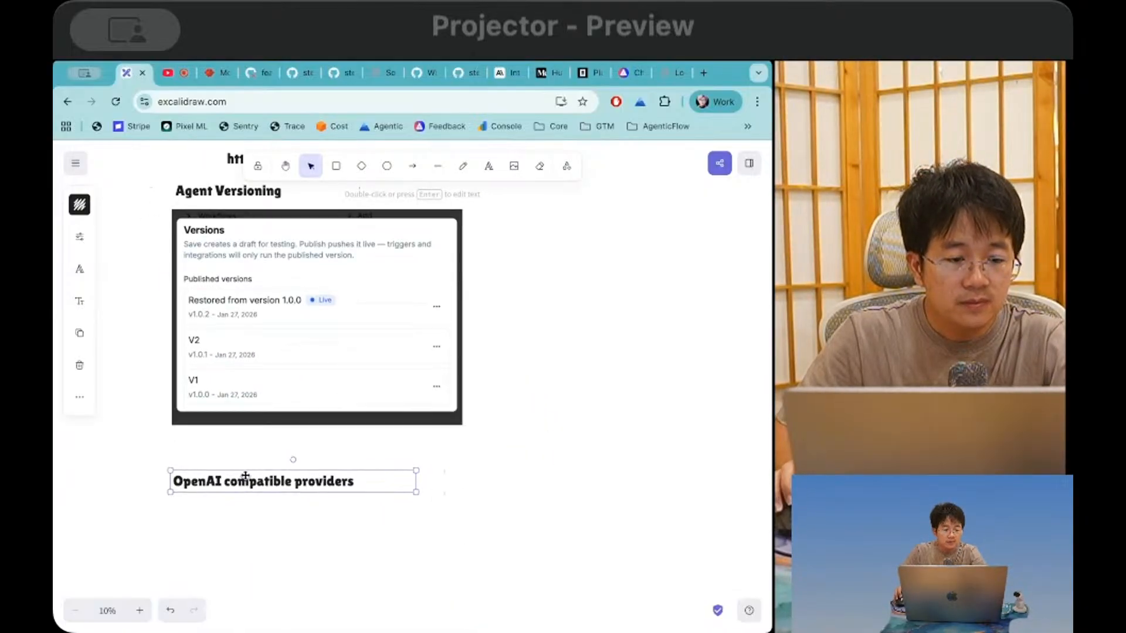
double_click(245, 483)
text(Va)
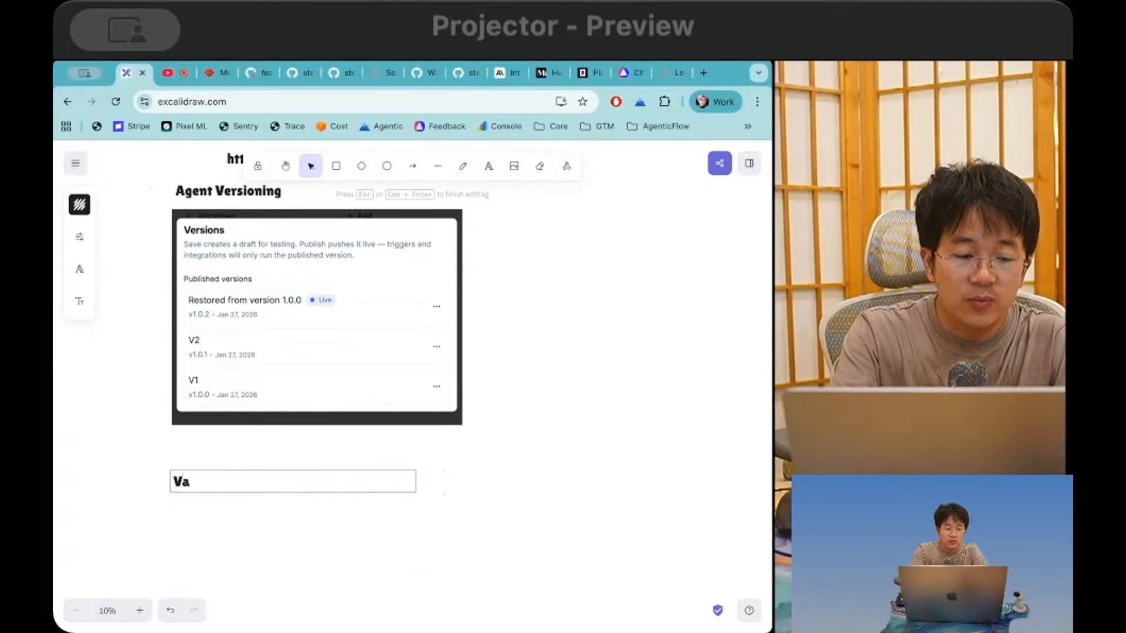
text(riables)
click(650, 216)
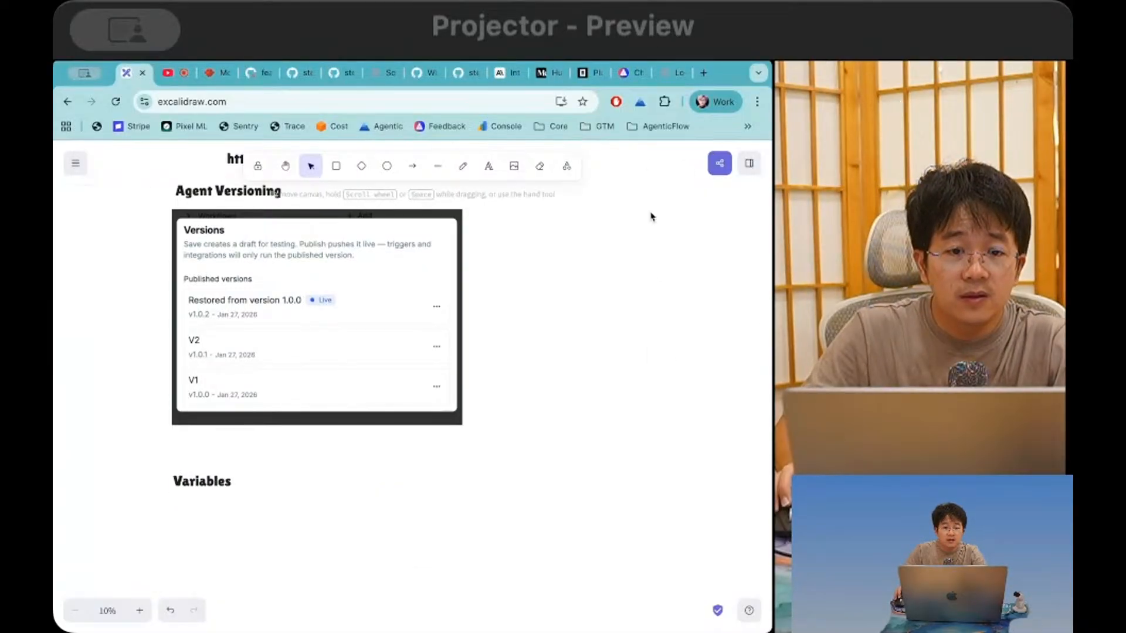
Step: Open docs.agenticflow.ai in a new browser tab, search for "variables", open the Workflows Variables page and copy its address
key(super+t)
text(docs)
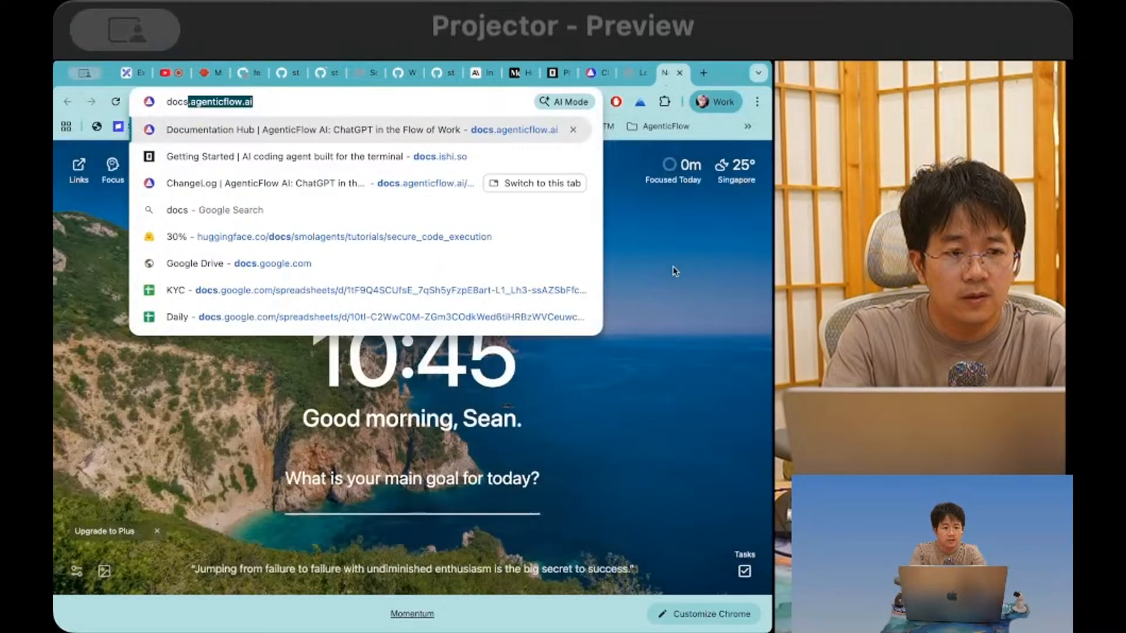
key(Return)
click(656, 161)
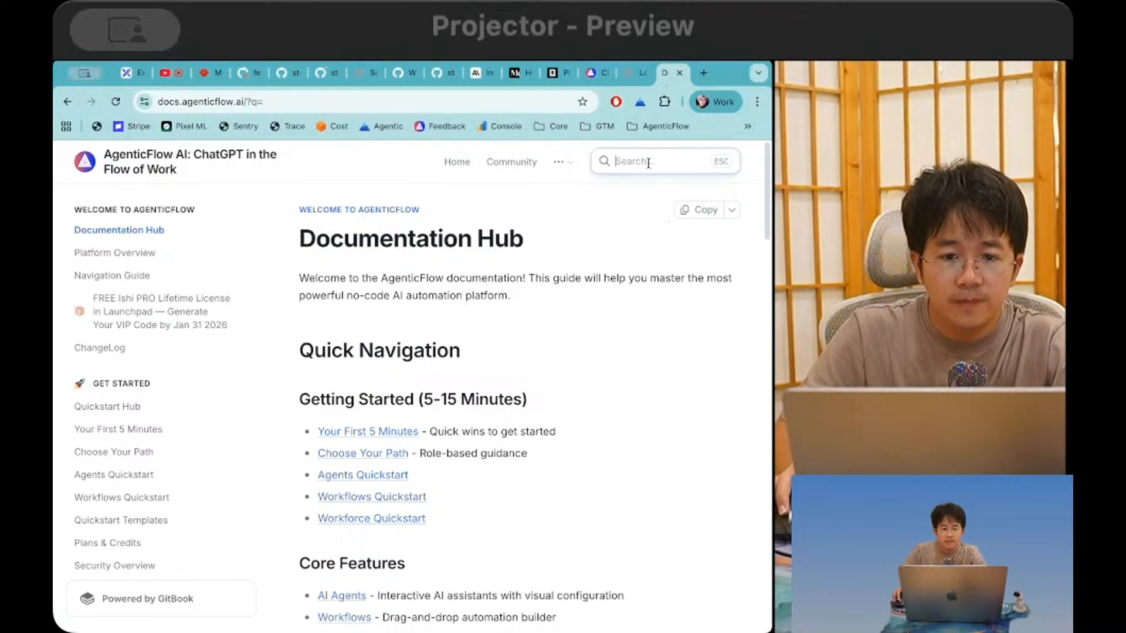
text(variables)
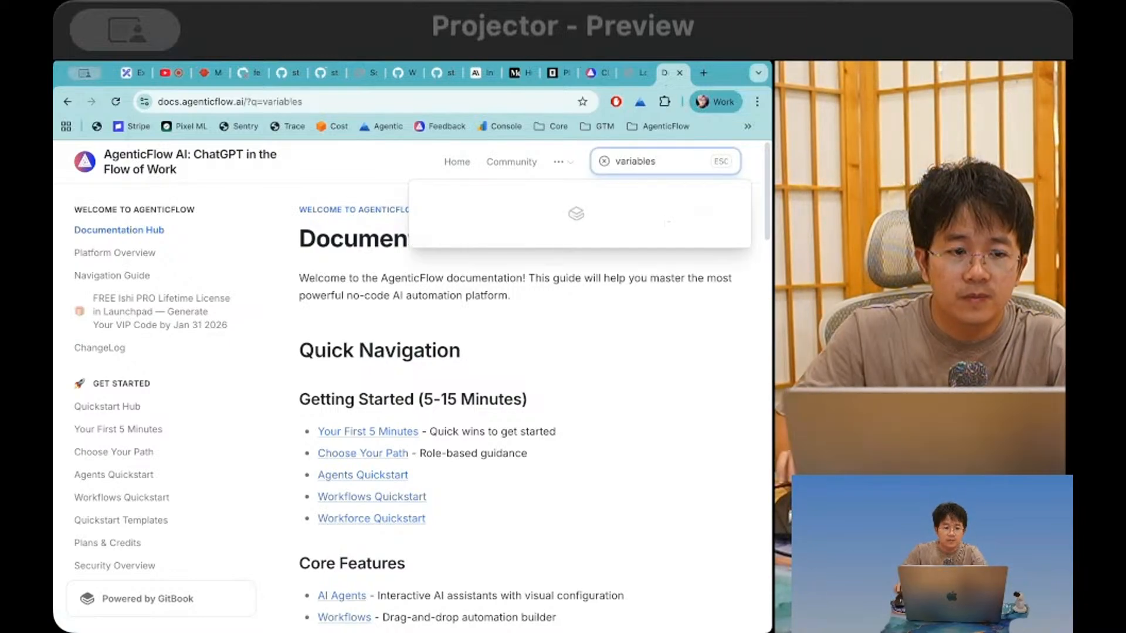
click(562, 215)
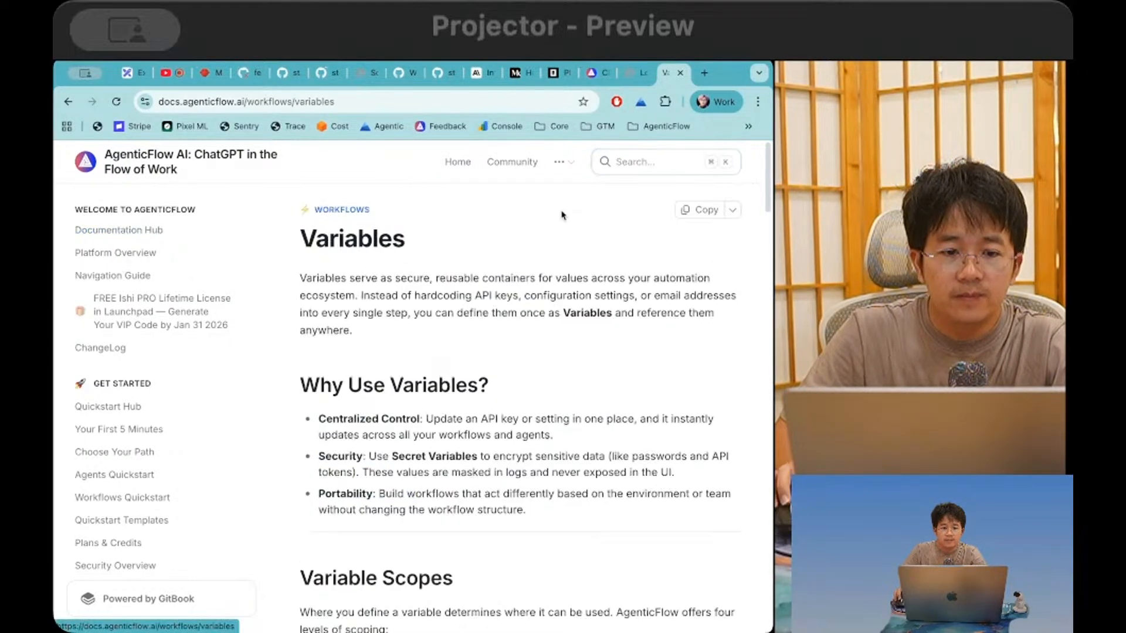
click(313, 104)
Step: Paste the docs.agenticflow.ai/workflows/variables link into the Excalidraw notes and position it indented beneath the Variables heading
click(144, 75)
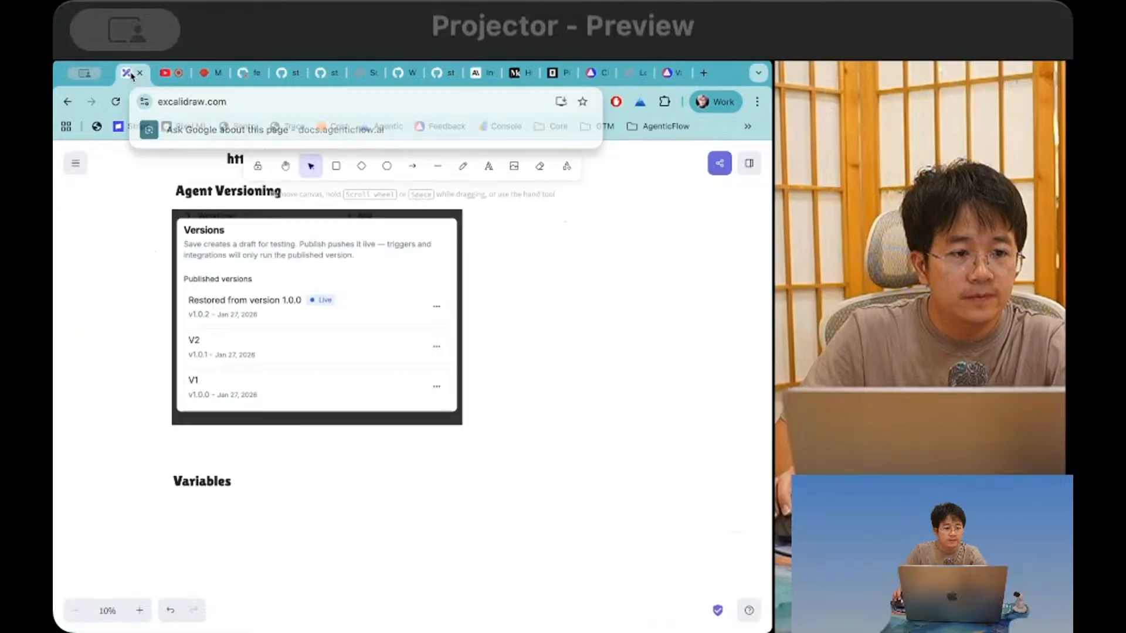
key(super+v)
drag(290, 525, 540, 529)
click(497, 547)
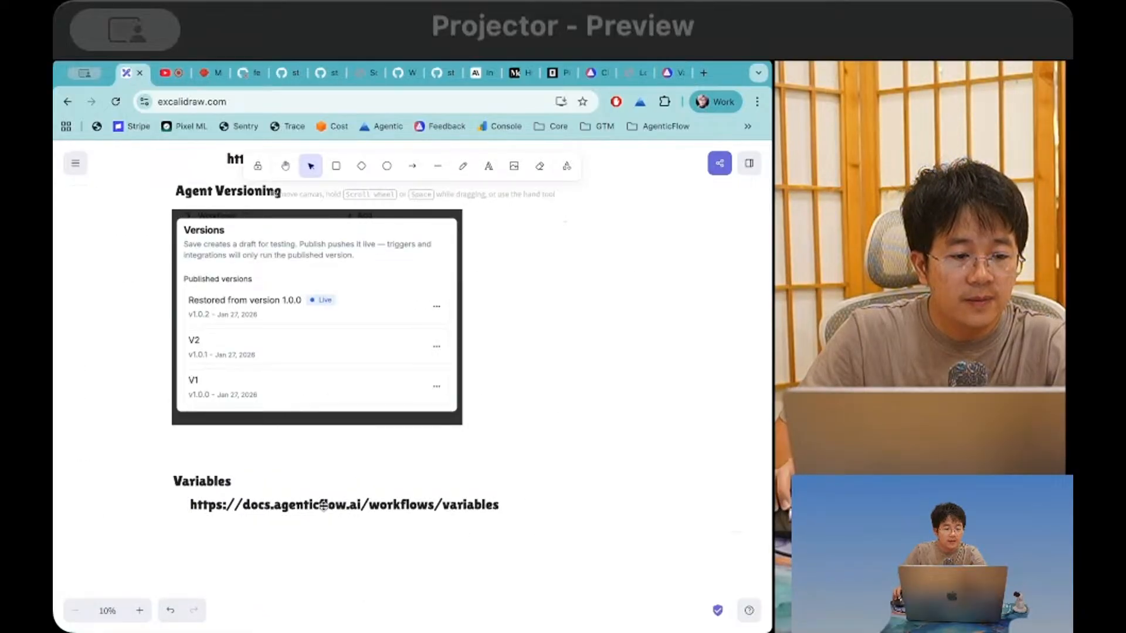
drag(325, 506, 327, 521)
click(377, 459)
Step: Review the New section's entries on OpenAI compatible providers, Agent Versioning and Variables
scroll(375, 457, up, 5)
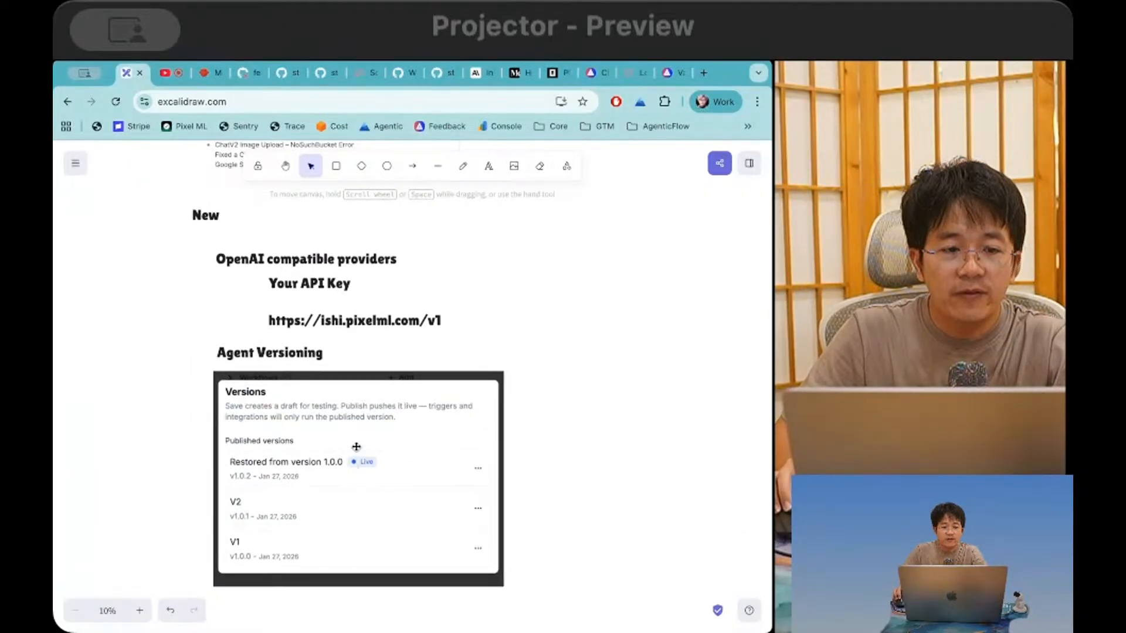
scroll(356, 447, up, 5)
scroll(340, 410, down, 4)
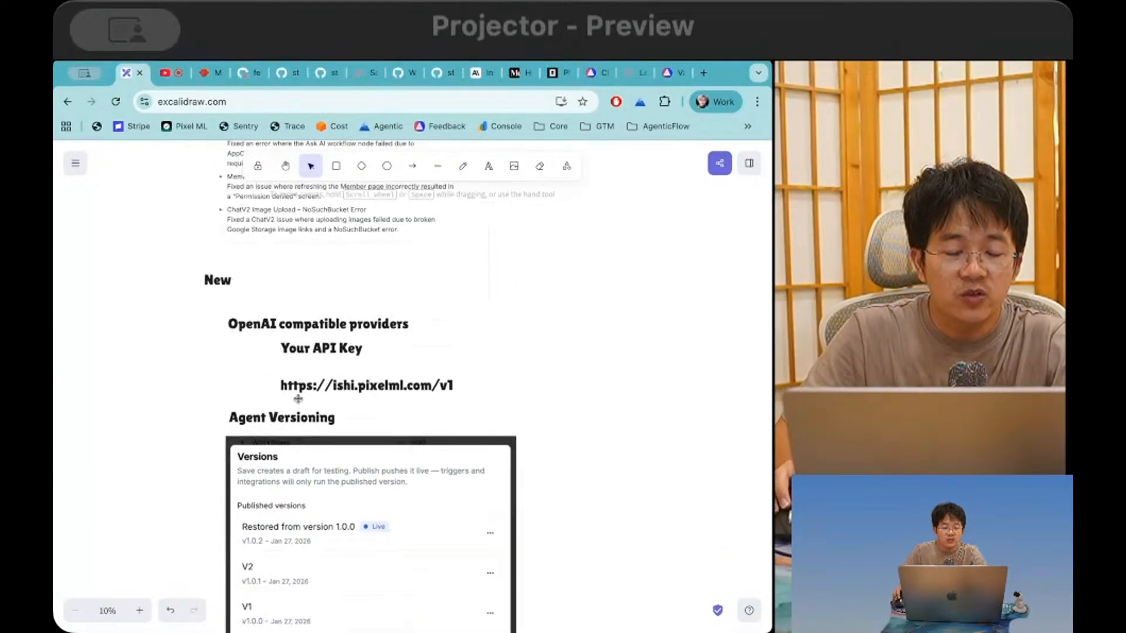
scroll(297, 398, down, 3)
scroll(263, 397, down, 2)
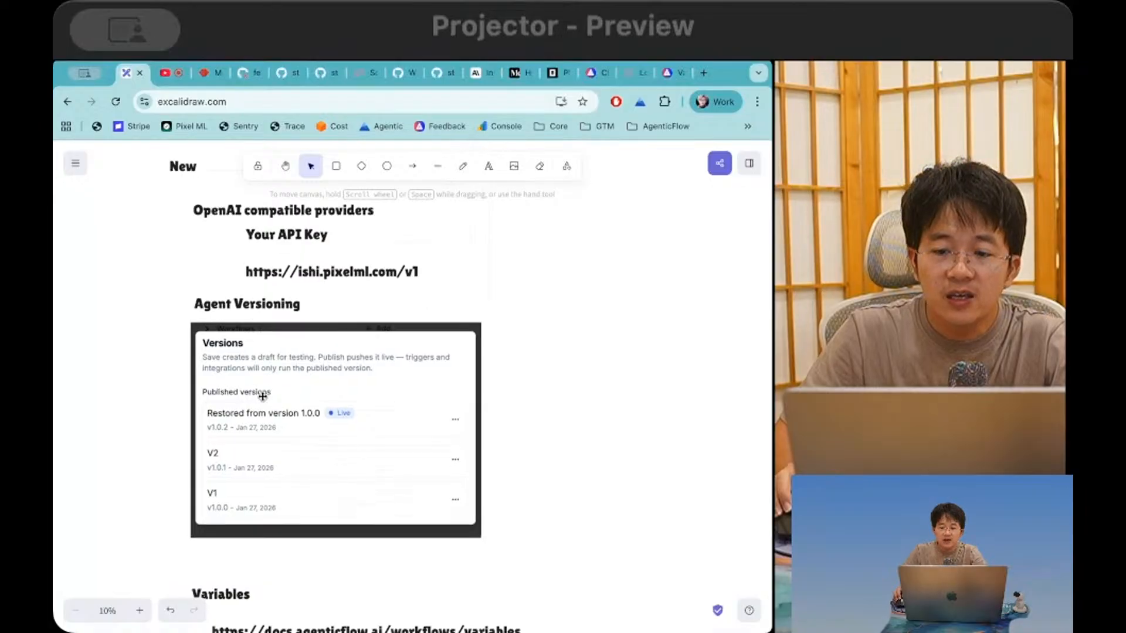
scroll(262, 397, up, 4)
scroll(262, 397, down, 1)
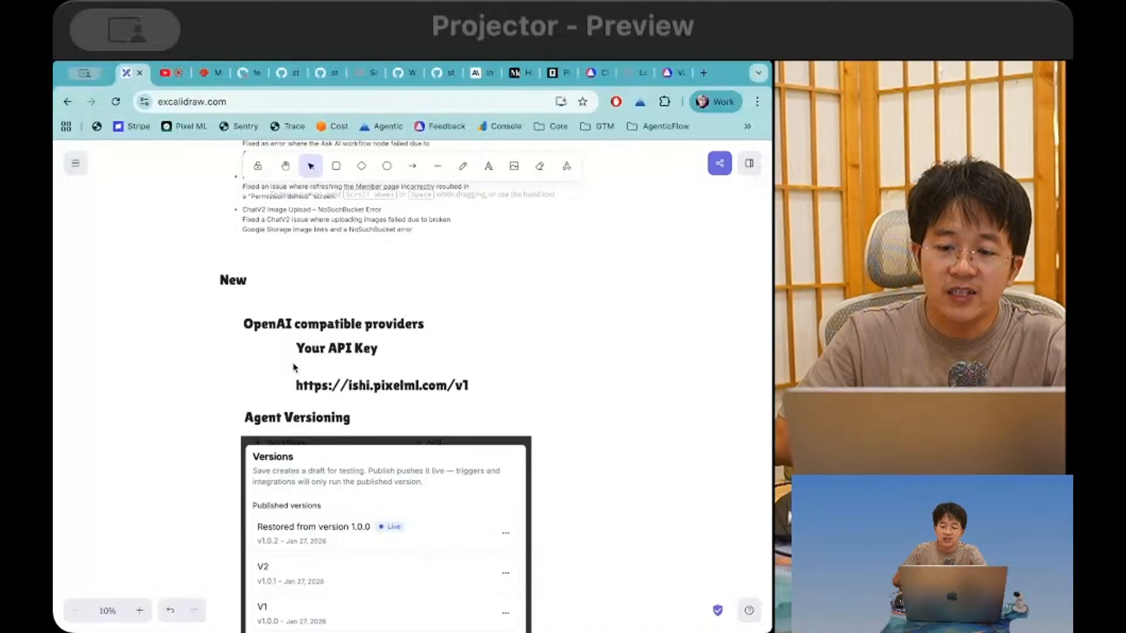
Step: Revisit the notes on Clawdbot versus Ishi and check the YouTube Studio live chat before returning to the Excalidraw canvas
scroll(294, 368, up, 15)
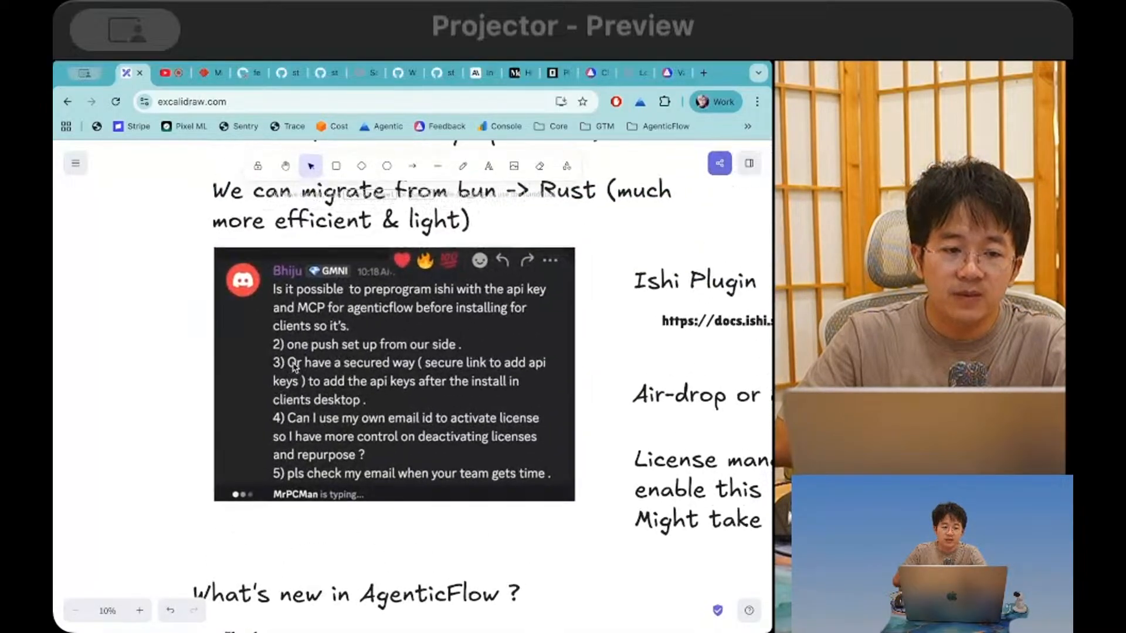
scroll(294, 368, up, 10)
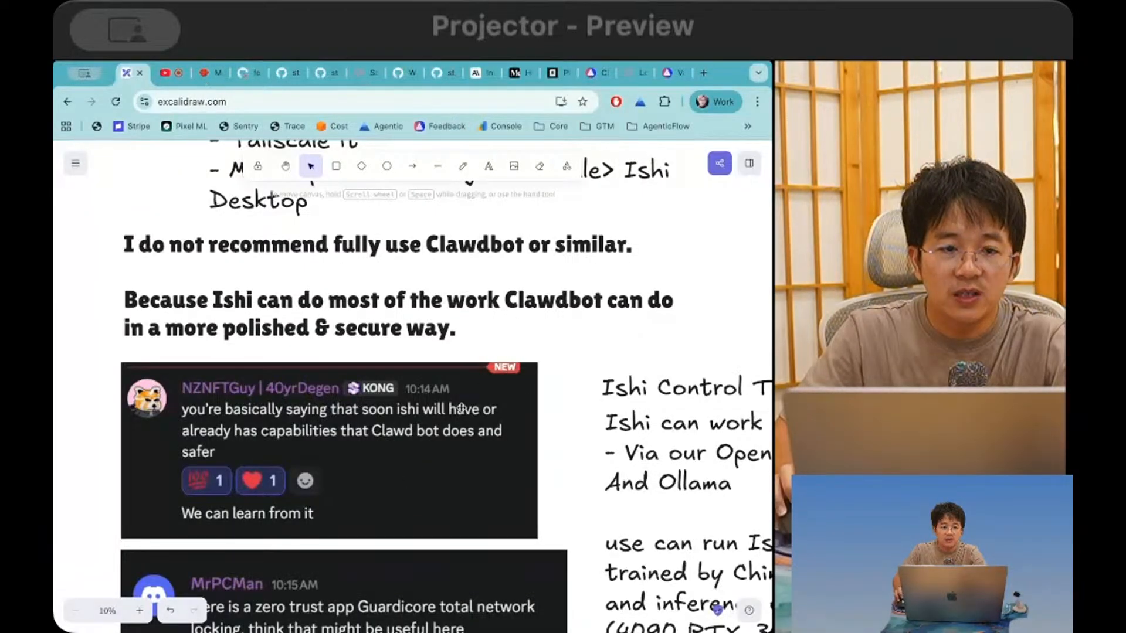
click(159, 76)
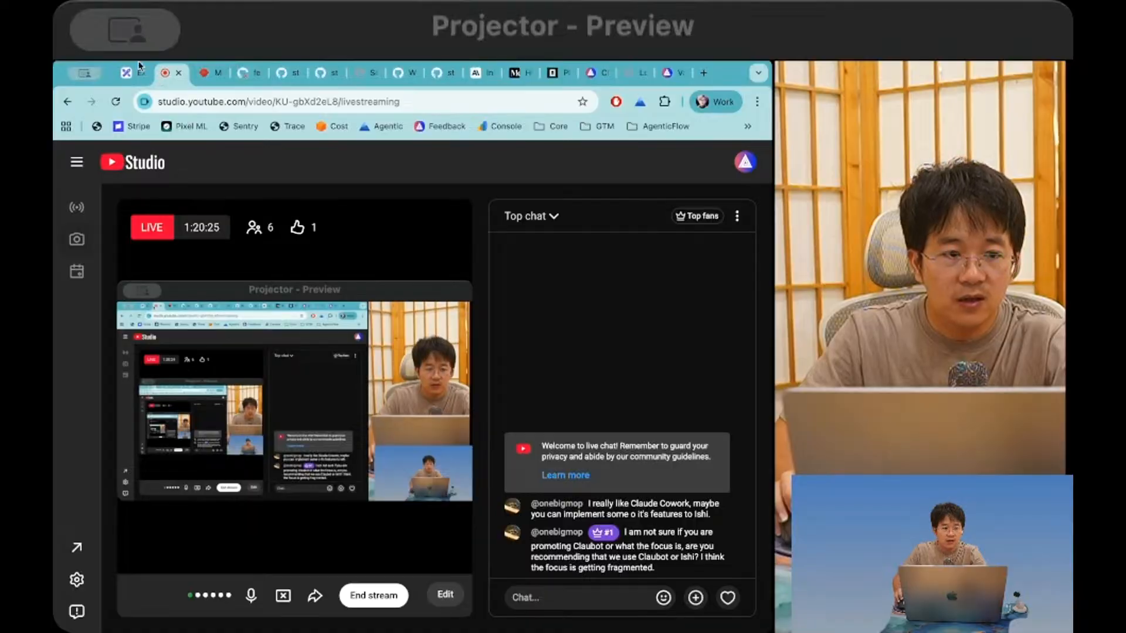
click(134, 73)
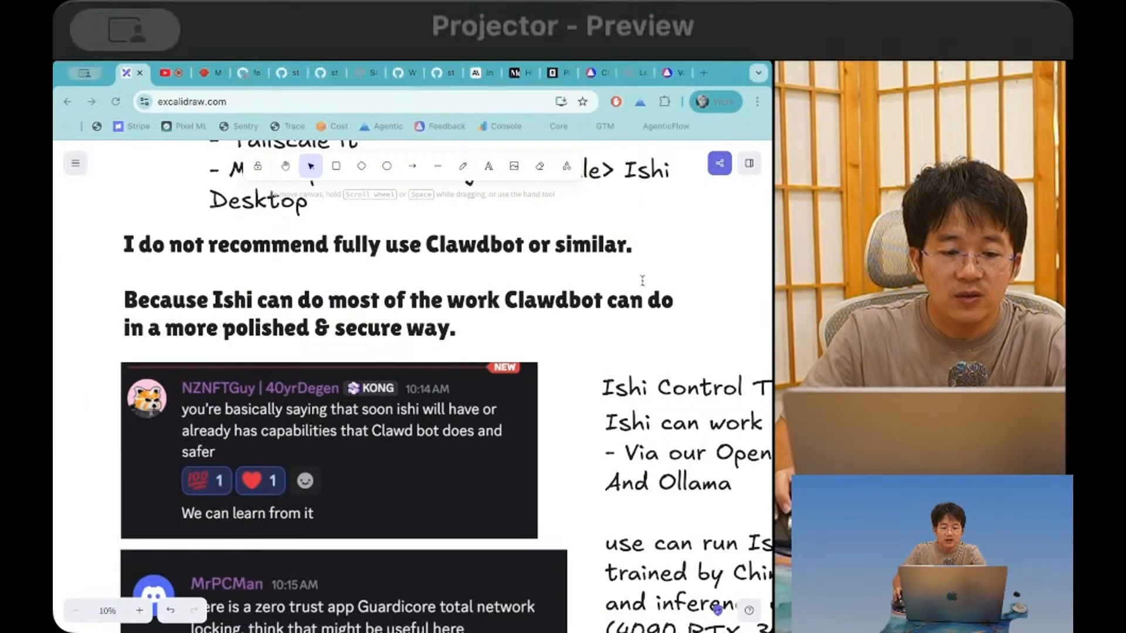